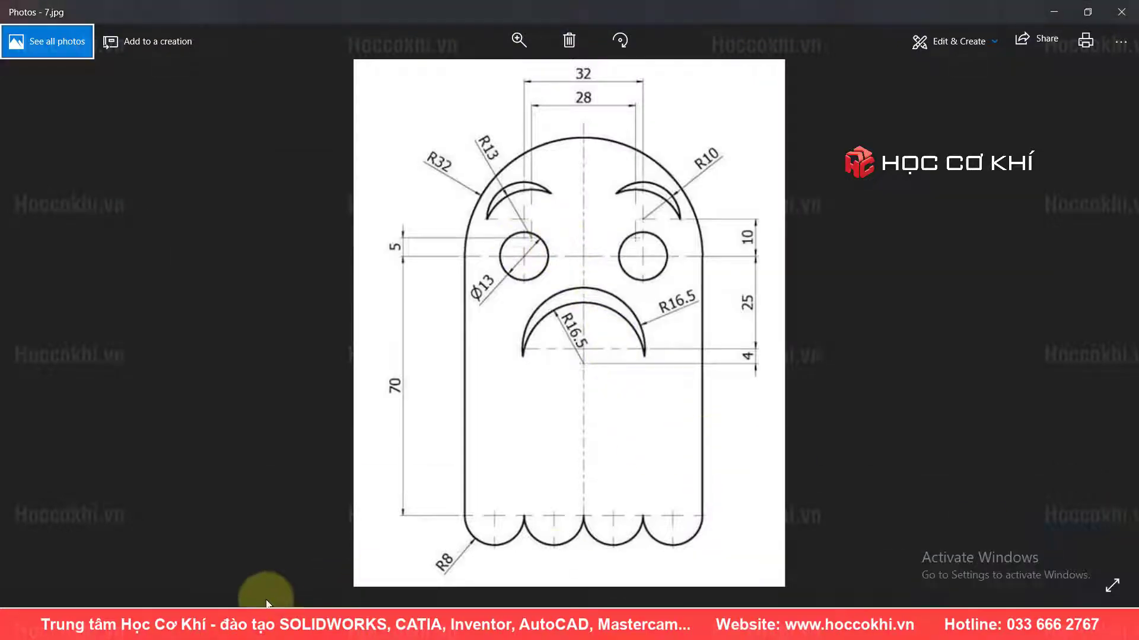
- Draw the ghost's head circle with size 10
key("alt+Tab")
type("c")
key("Return")
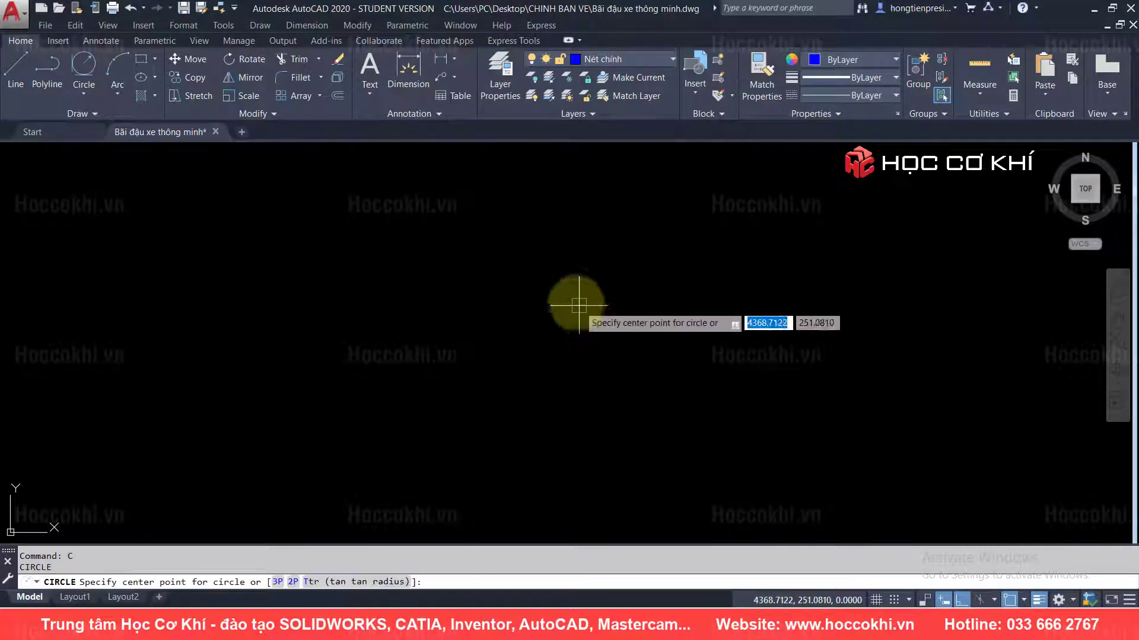
left_click(579, 305)
type("10")
key("Return")
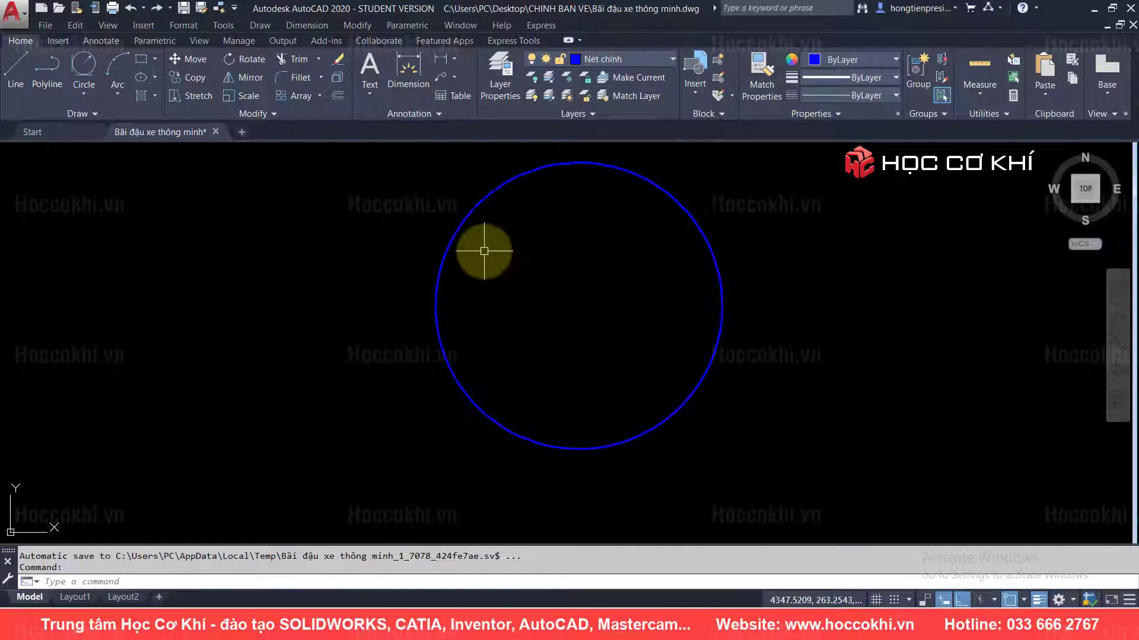
key("Escape")
key("Escape")
- Draw a horizontal diameter line from the circle's left quadrant to its right quadrant
key("alt+Tab")
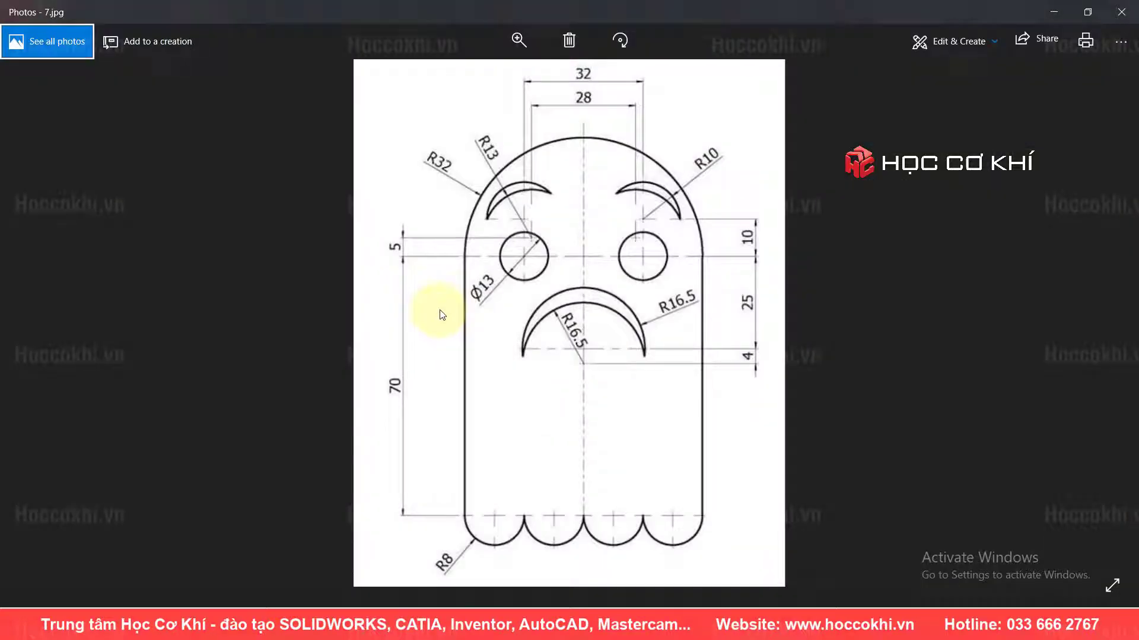
key("alt+Tab")
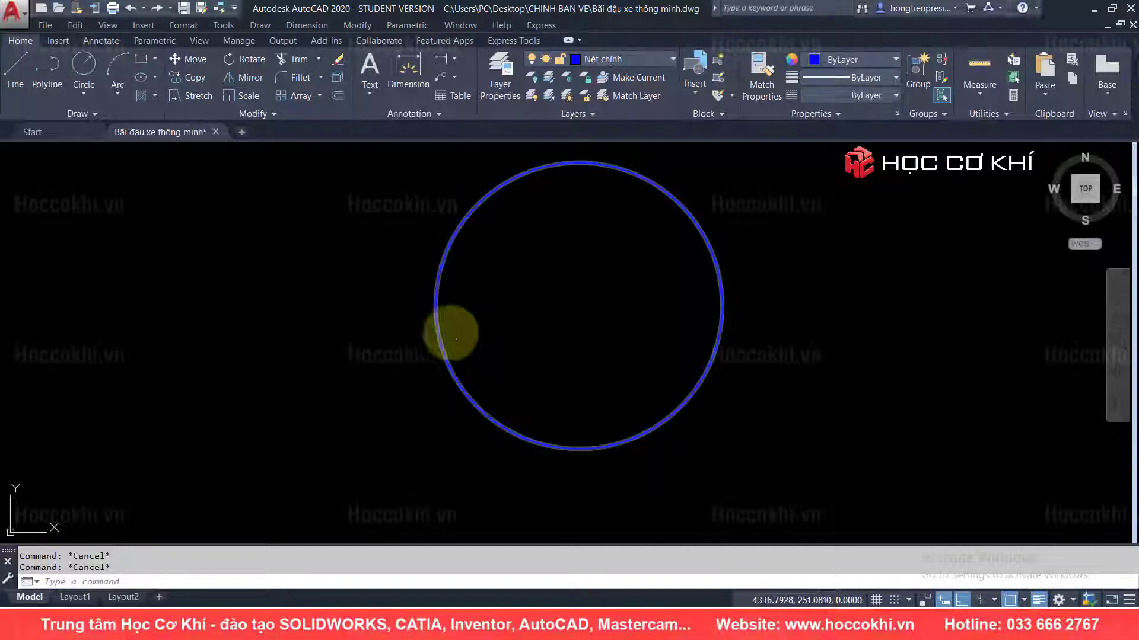
type("l")
key("Return")
left_click(436, 305)
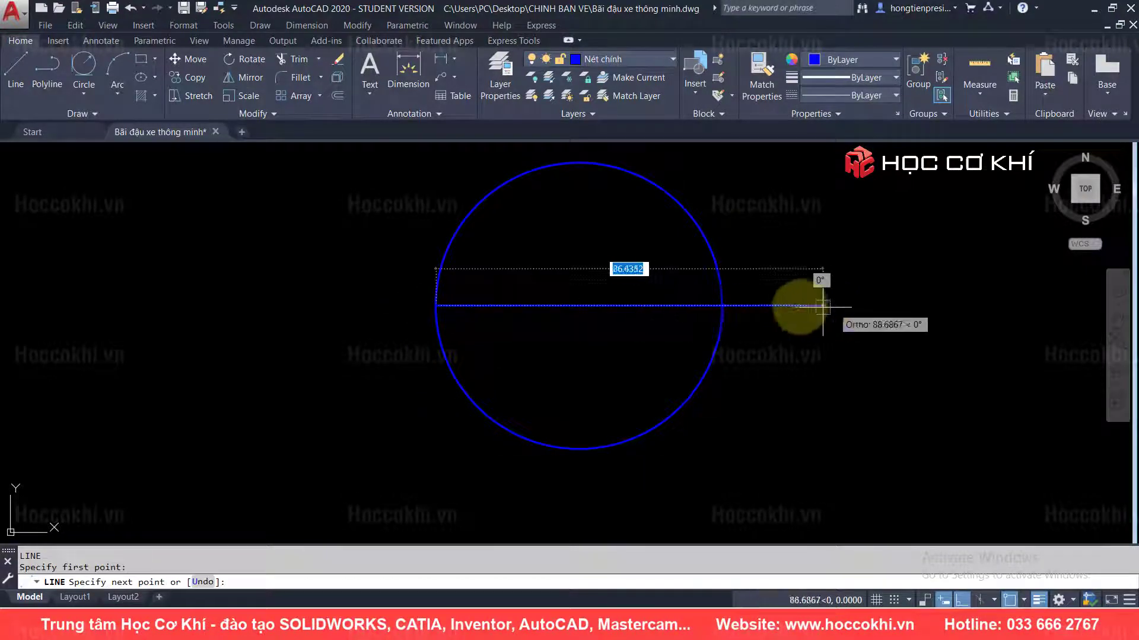
left_click(721, 303)
key("Escape")
key("Escape")
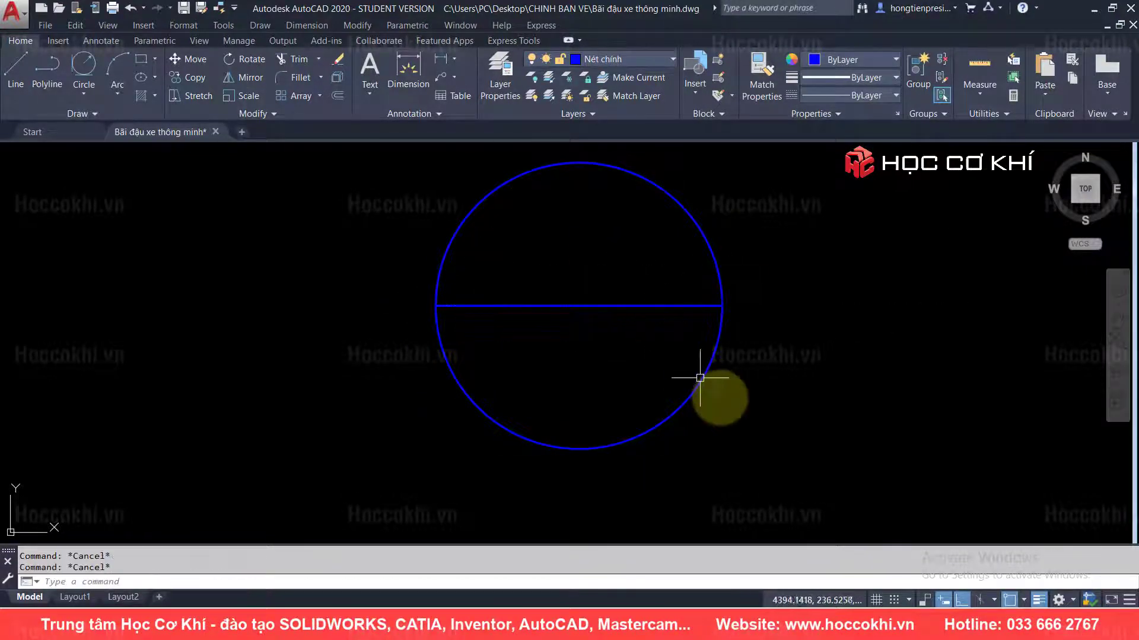
- Trim away the circle's lower half to leave a semicircle, then select the diameter line
type("tr")
key("Return")
left_click(656, 422)
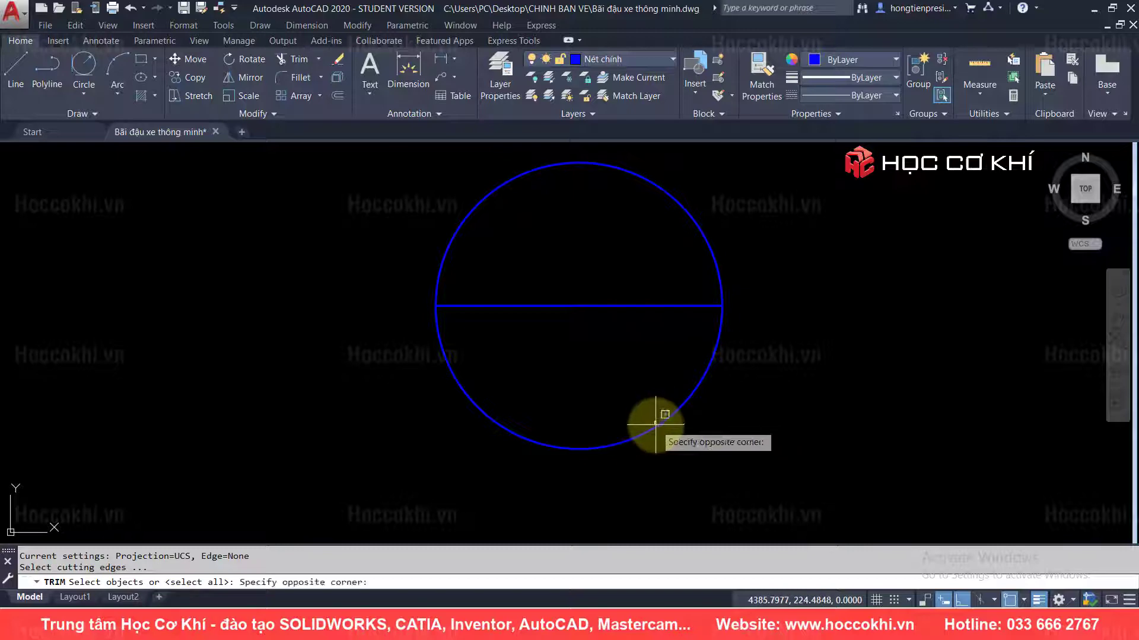
key("Escape")
type("tr")
key("Return")
key("Return")
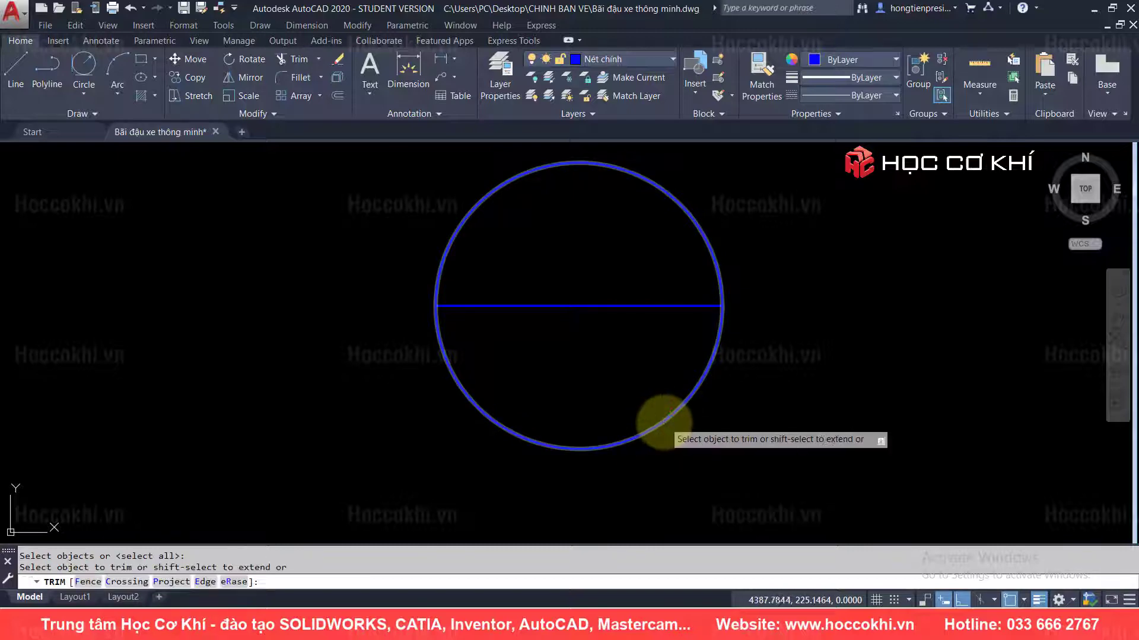
left_click(662, 421)
key("Escape")
left_click(601, 305)
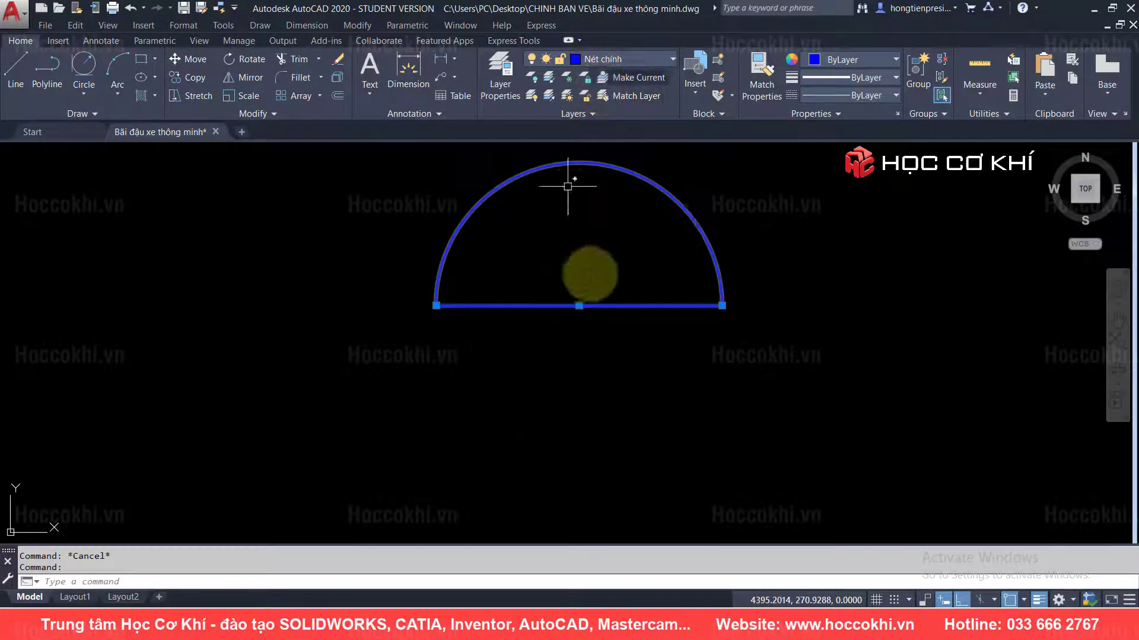
- Put the diameter line on layer Nét tâm and stretch both ends past the arch
left_click(656, 59)
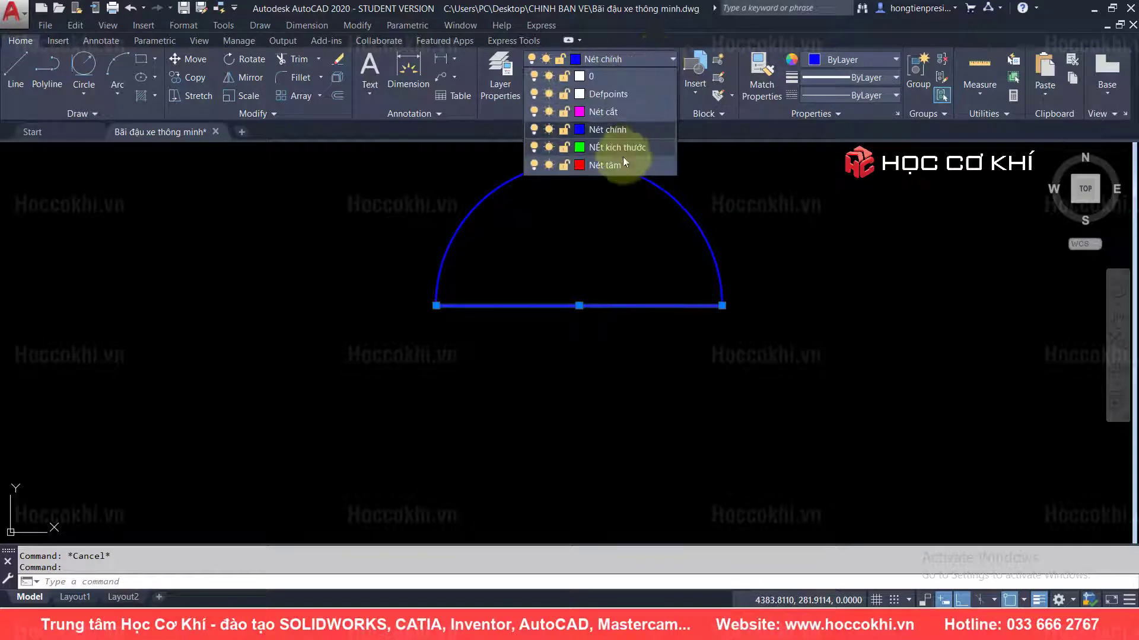
left_click(623, 161)
left_click(722, 306)
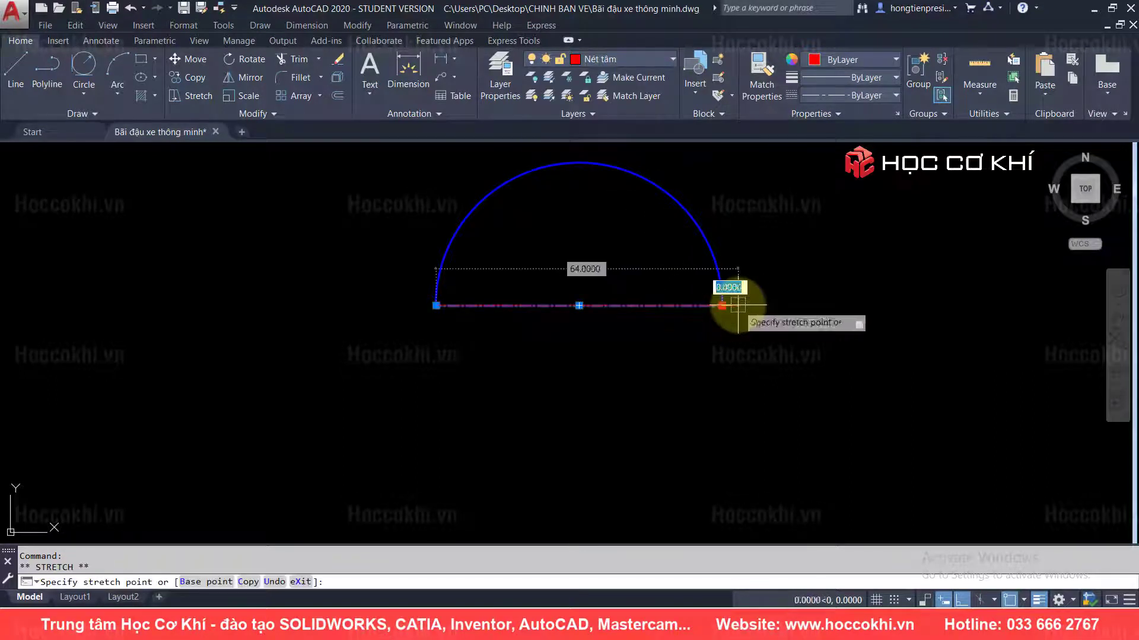
left_click(794, 306)
left_click(436, 306)
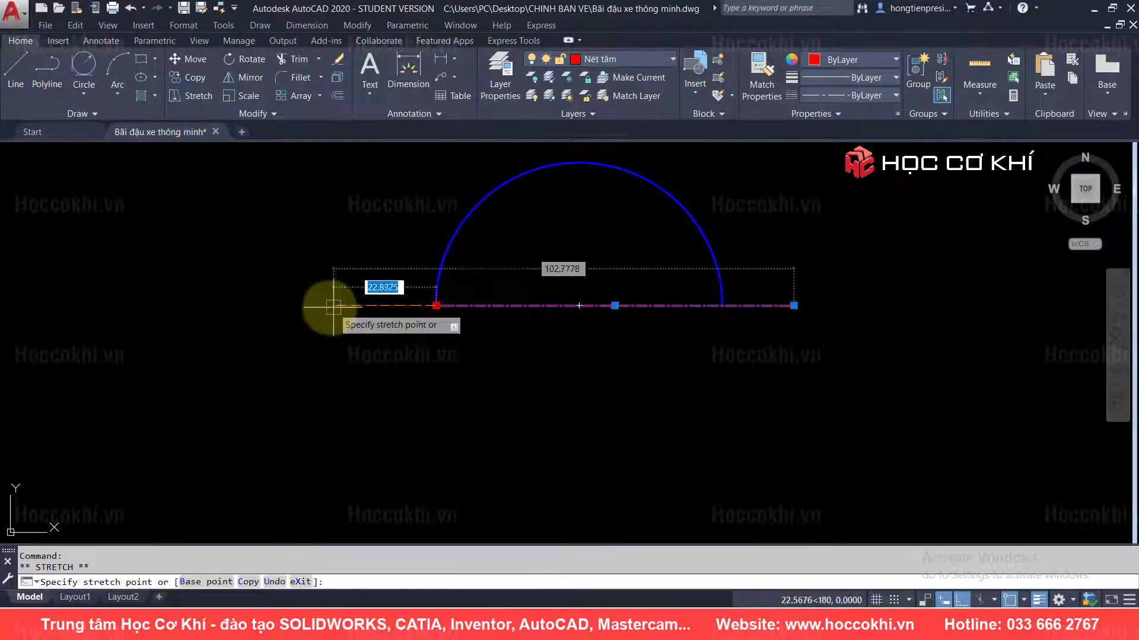
left_click(327, 305)
key("alt+Tab")
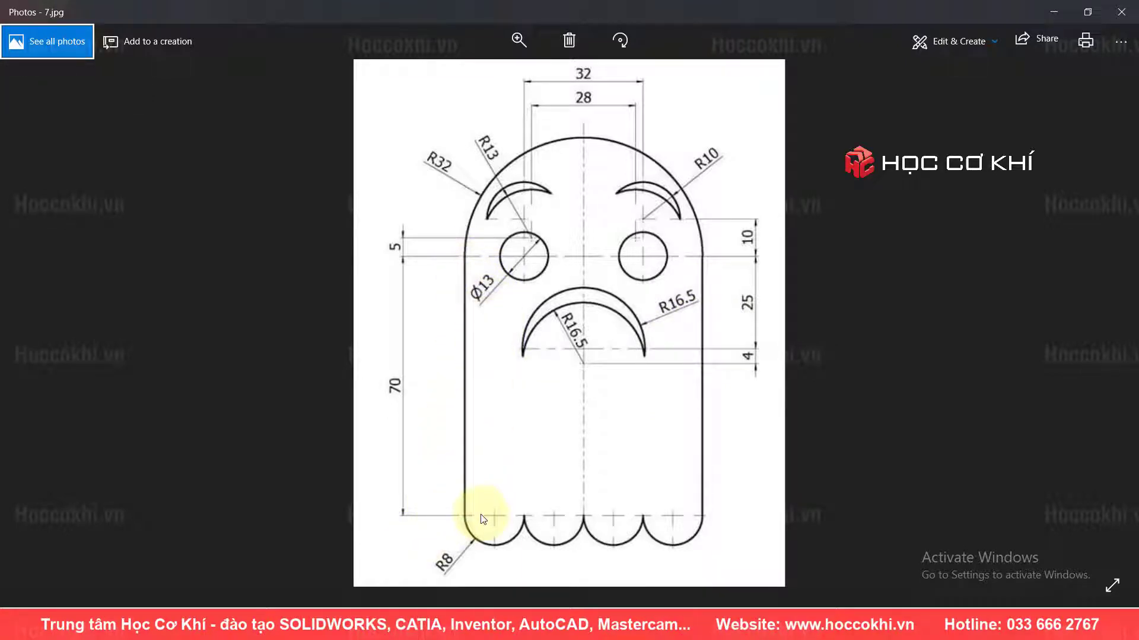
- Draw the 70-unit left side straight down from the arch's left end
key("alt+Tab")
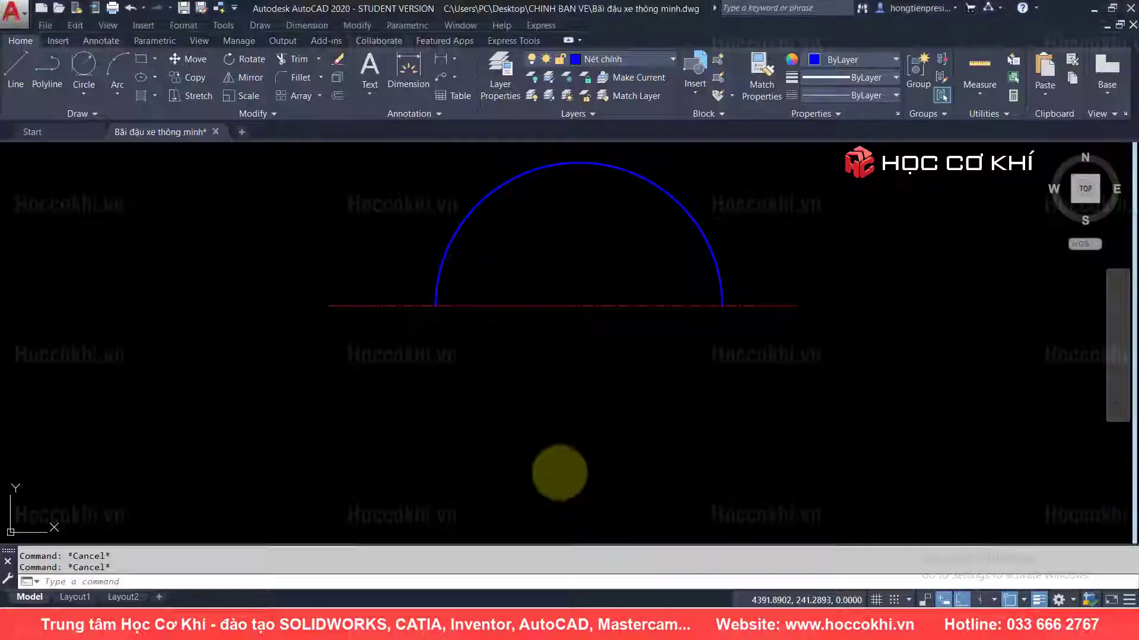
type("L")
key("Return")
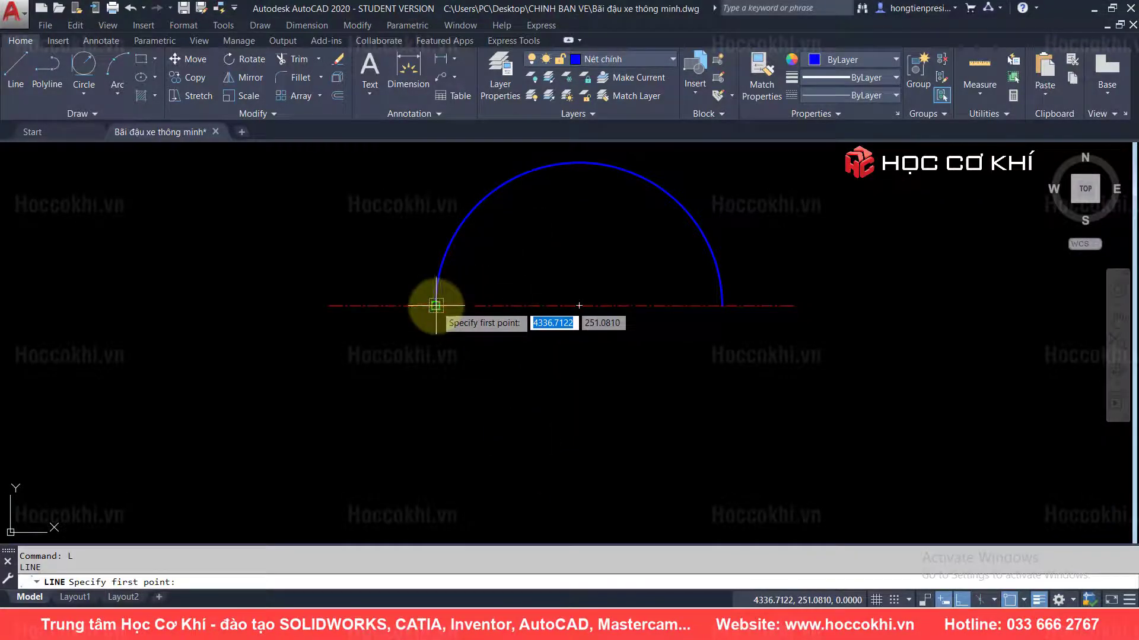
left_click(437, 306)
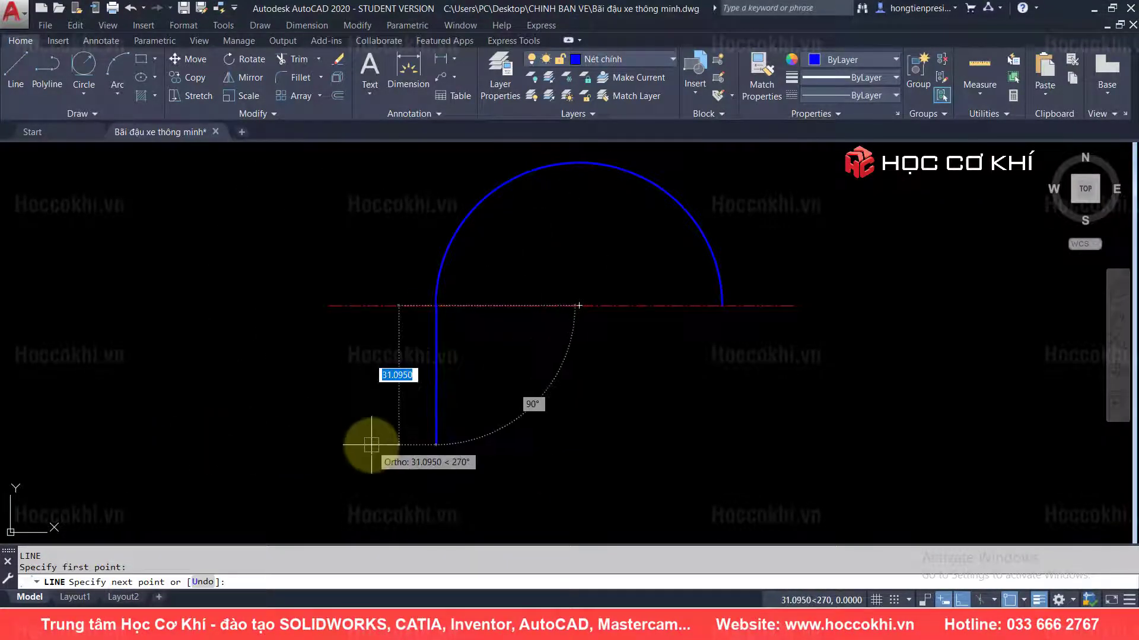
type("70")
key("Return")
scroll(468, 380, "up", 2)
scroll(482, 375, "down", 5)
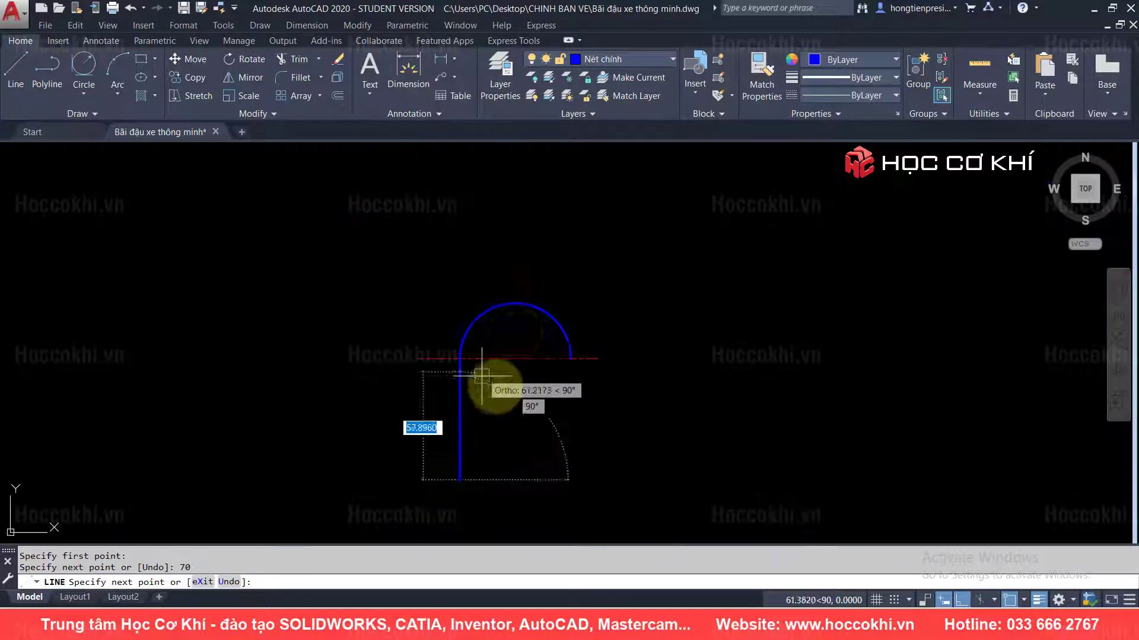
middle_click_drag(481, 375, 518, 315)
key("Escape")
- Draw the matching right side down to the same level and check the reference
key("Return")
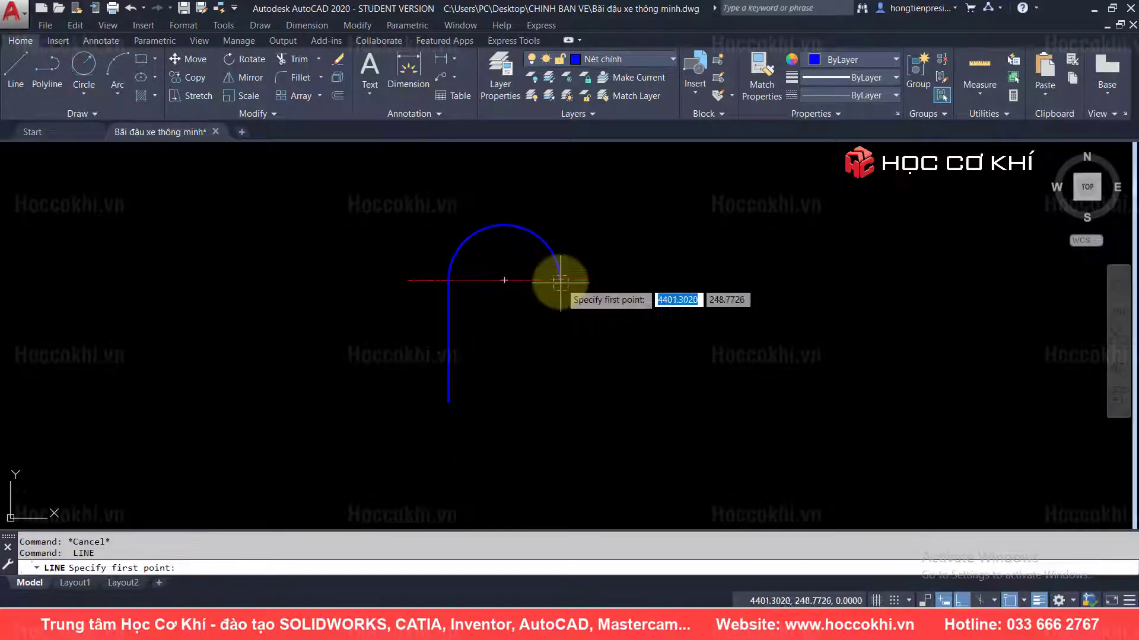
left_click(560, 283)
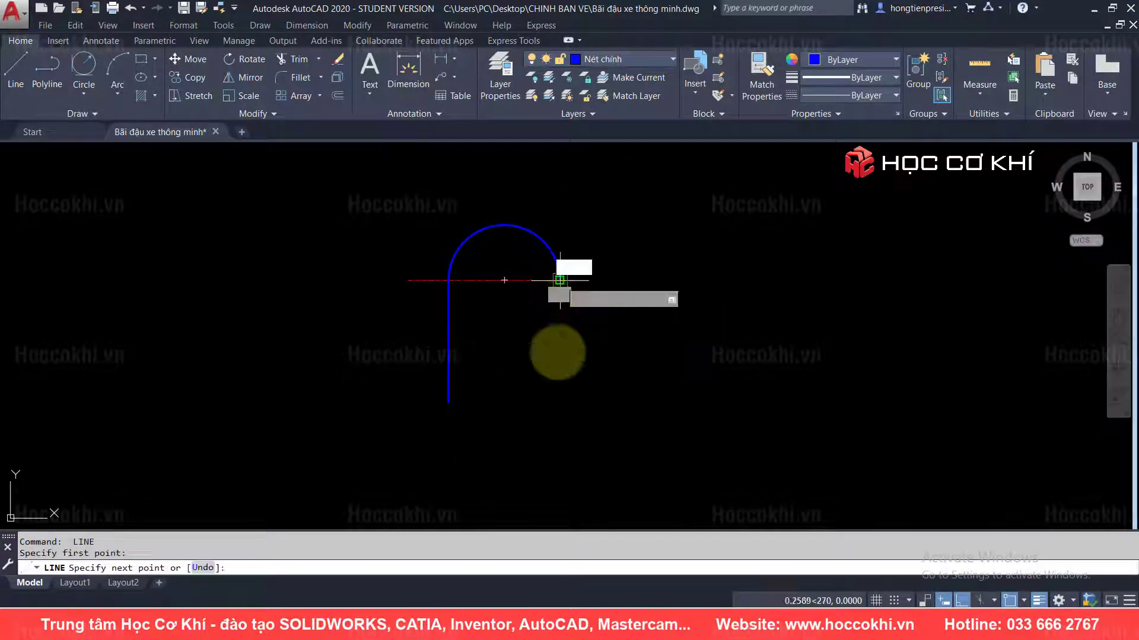
left_click(552, 417)
key("Escape")
key("alt+Tab")
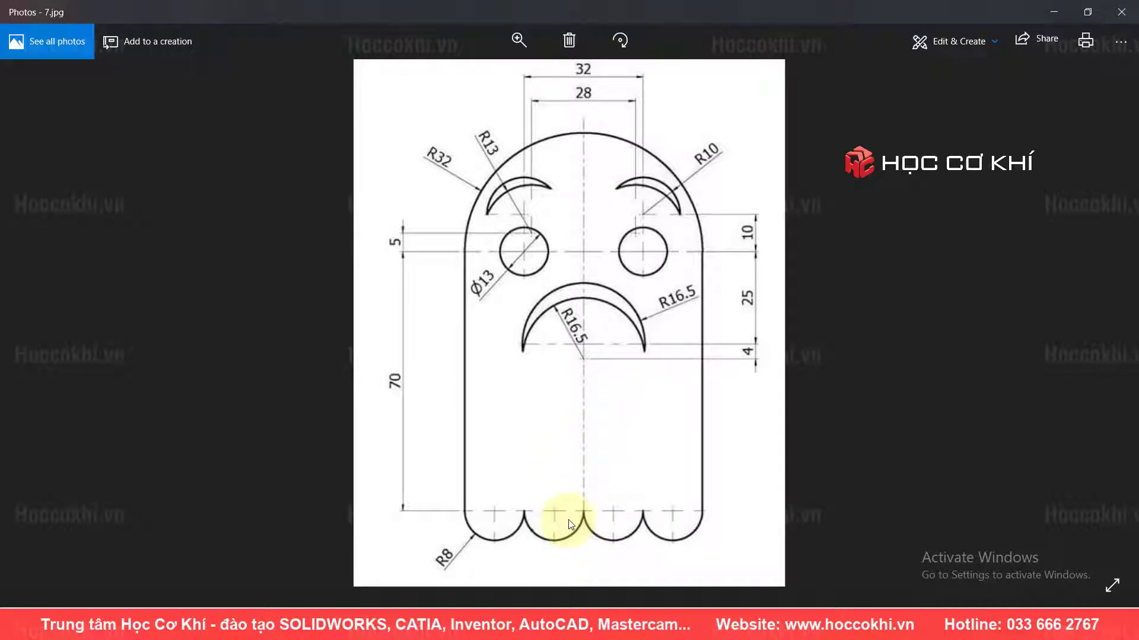
key("alt+Tab")
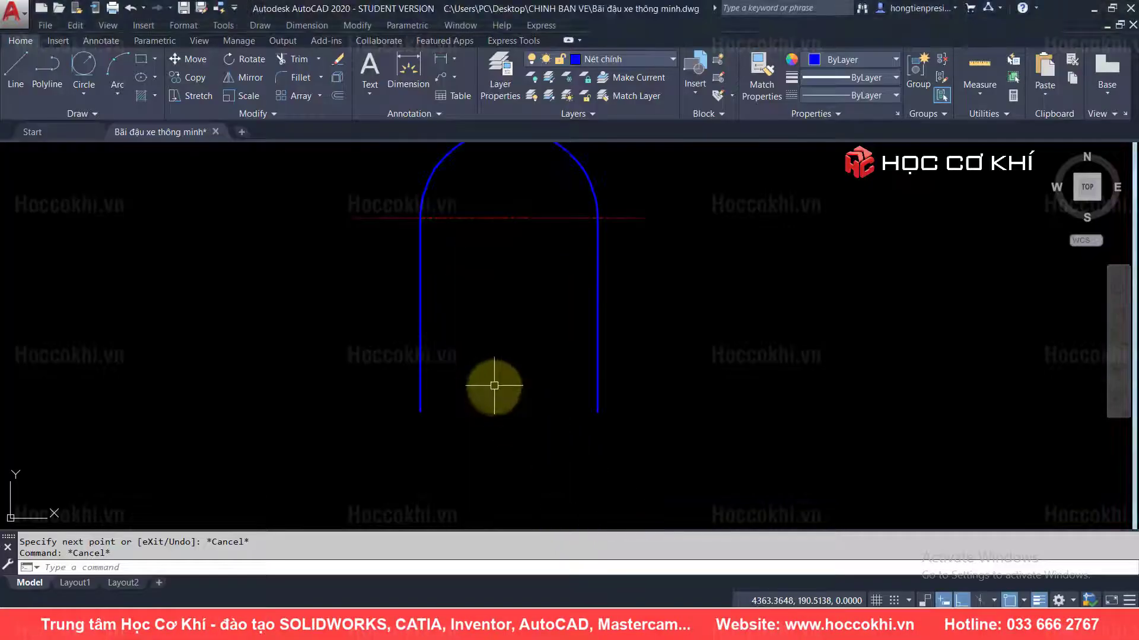
key("alt+Tab")
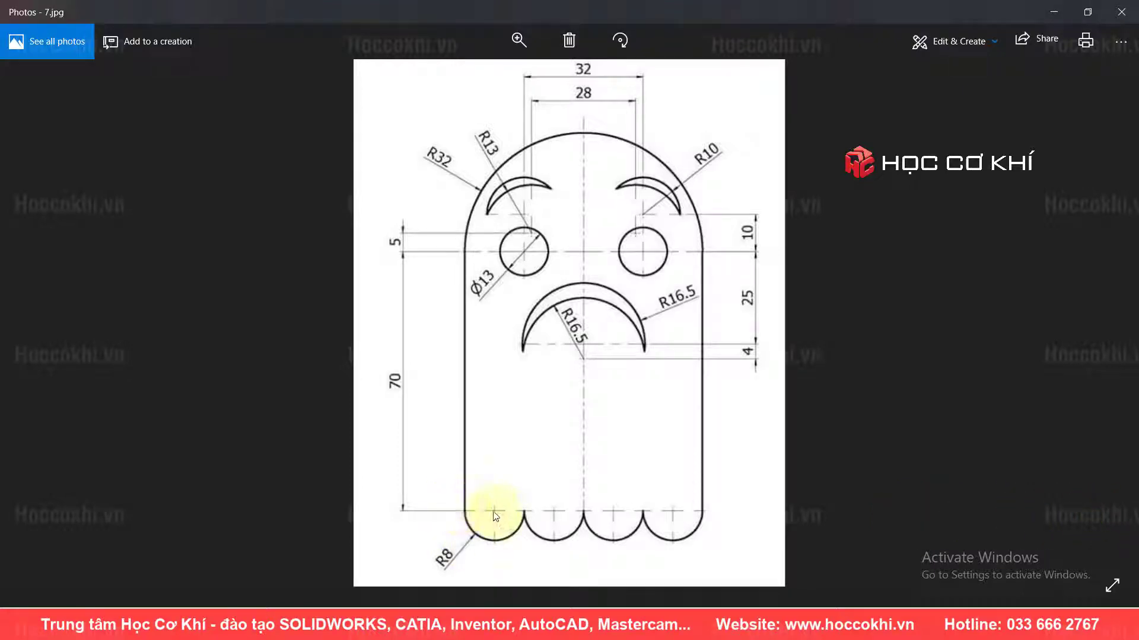
- Draw a radius-8 circle tracked 8 units right of the left side's bottom end
key("alt+Tab")
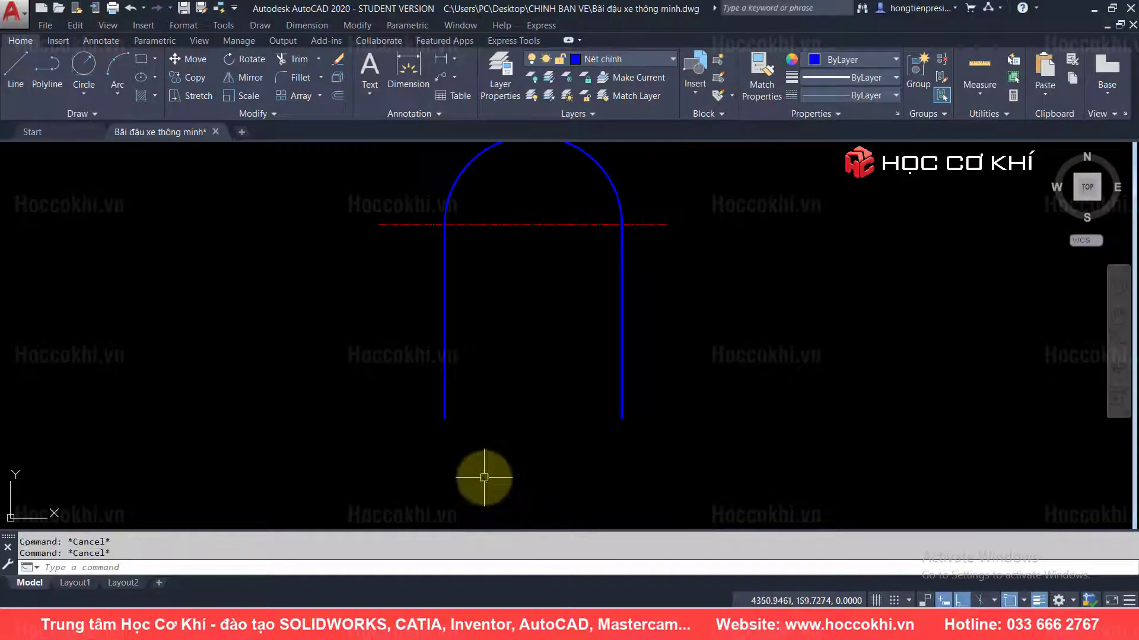
key("Return")
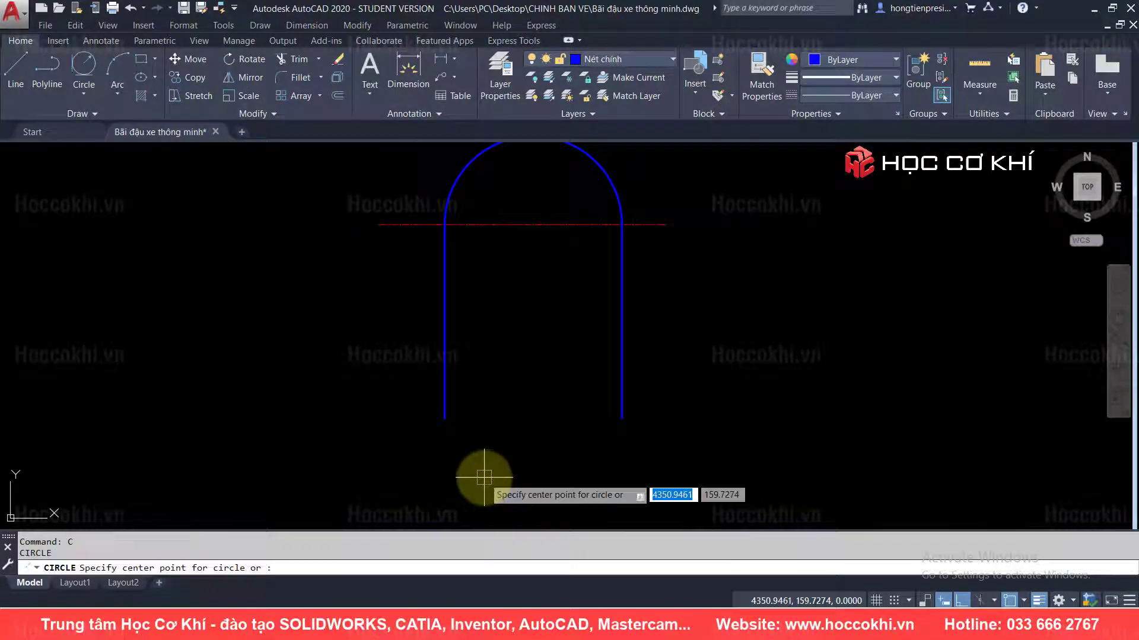
type("tk")
key("Return")
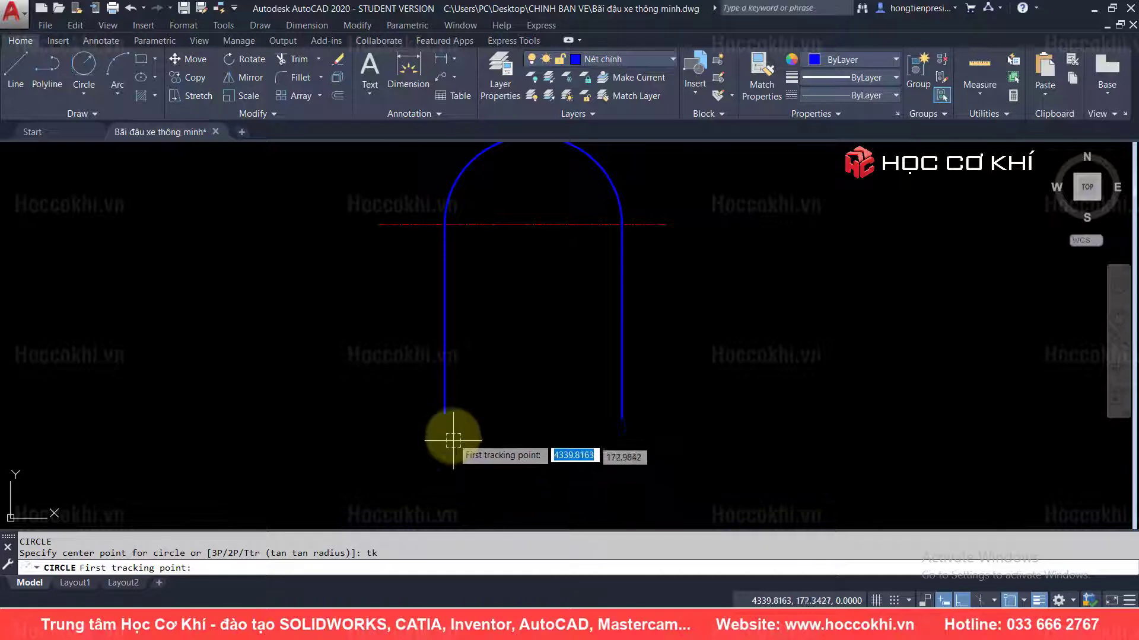
left_click(445, 418)
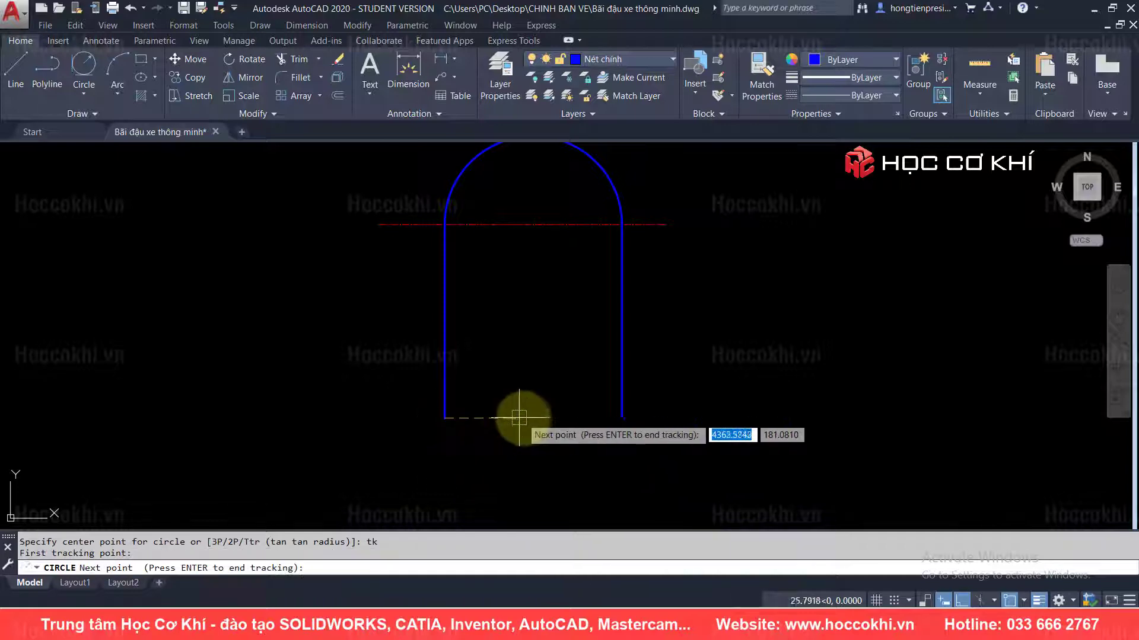
key("alt+Tab")
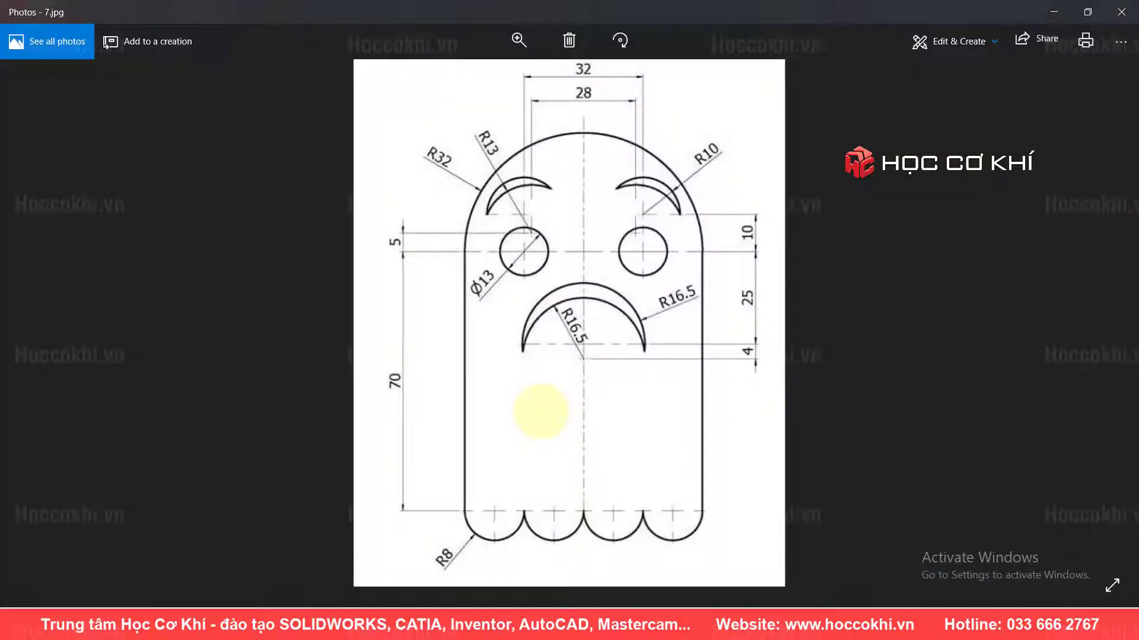
key("alt+Tab")
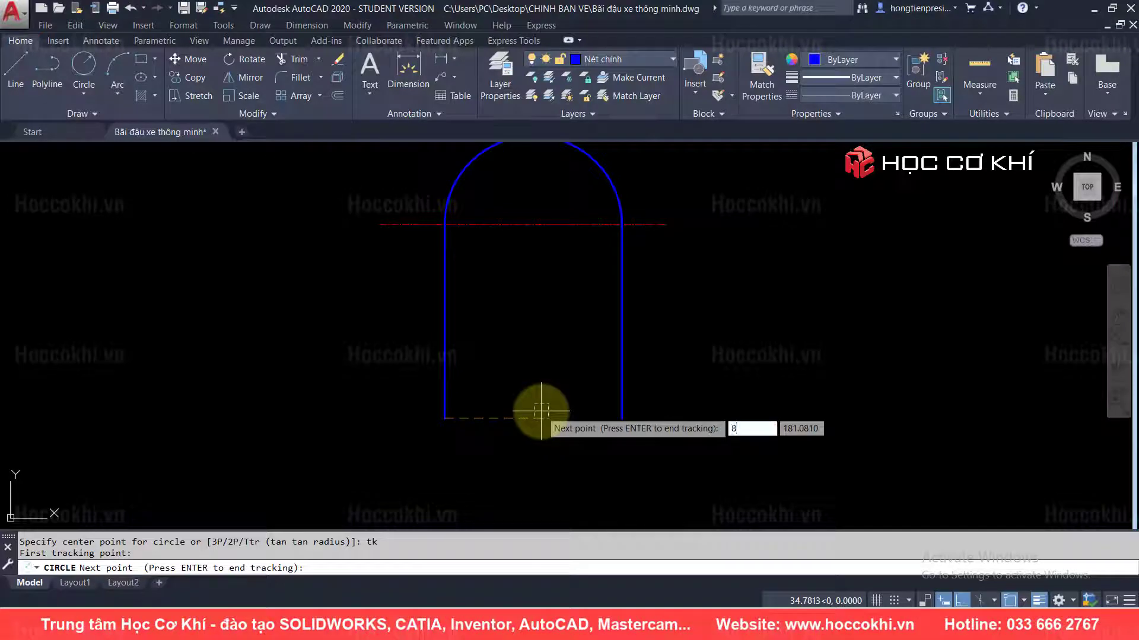
key("Return")
key("Return")
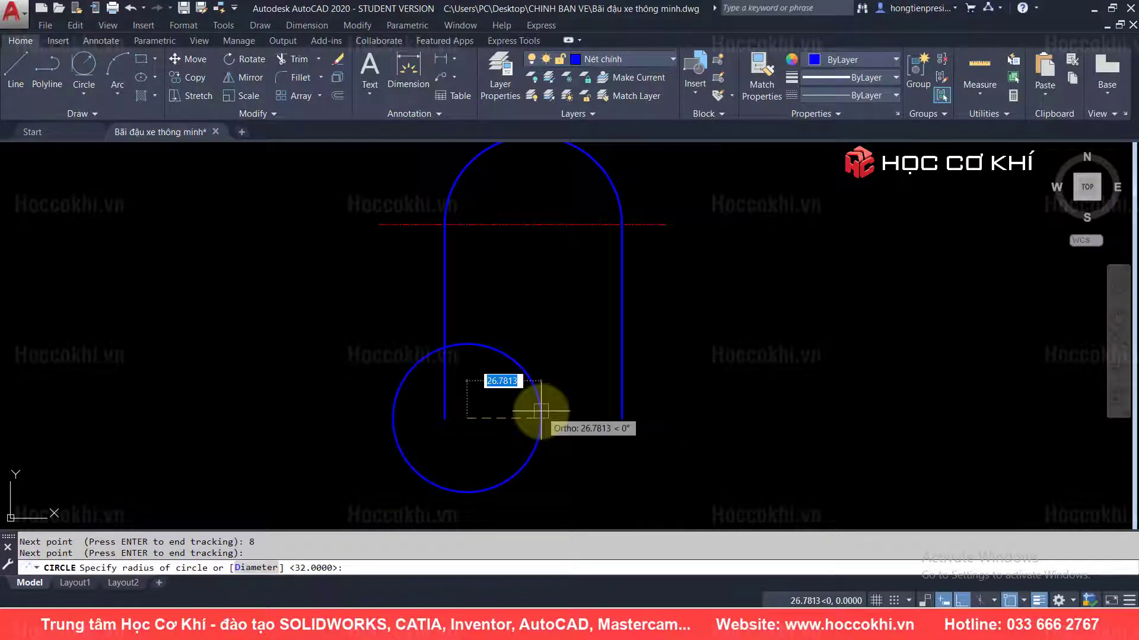
key("alt+Tab")
key("alt+Tab")
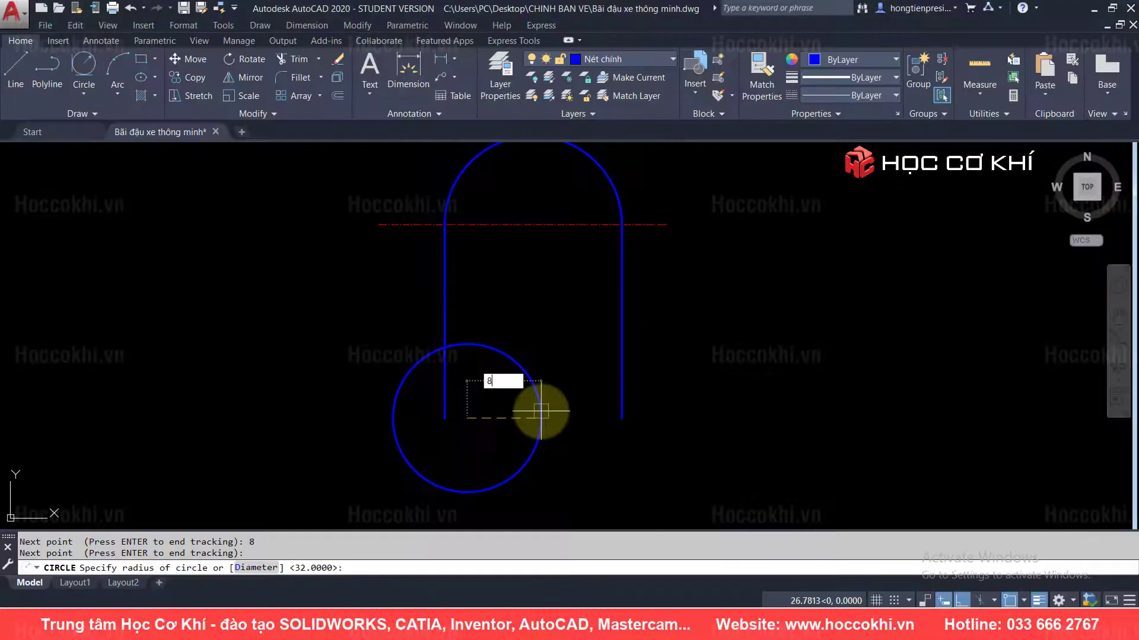
key("Return")
- Compare with the reference drawing and select the new circle
key("alt+Tab")
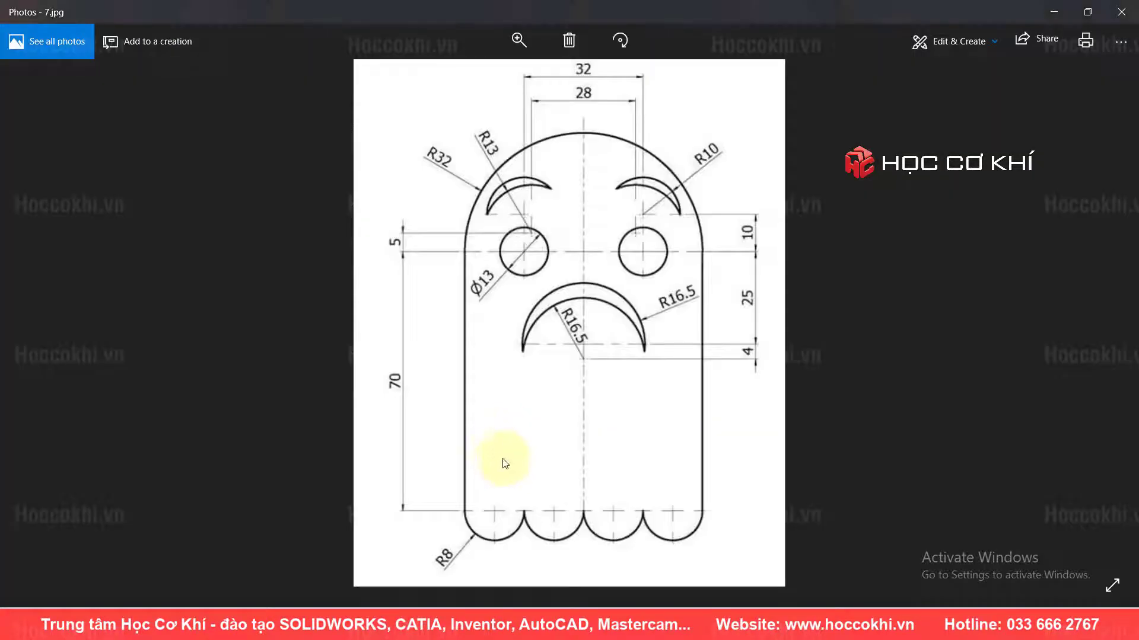
key("alt+Tab")
scroll(504, 451, "up", 2)
scroll(492, 415, "up", 2)
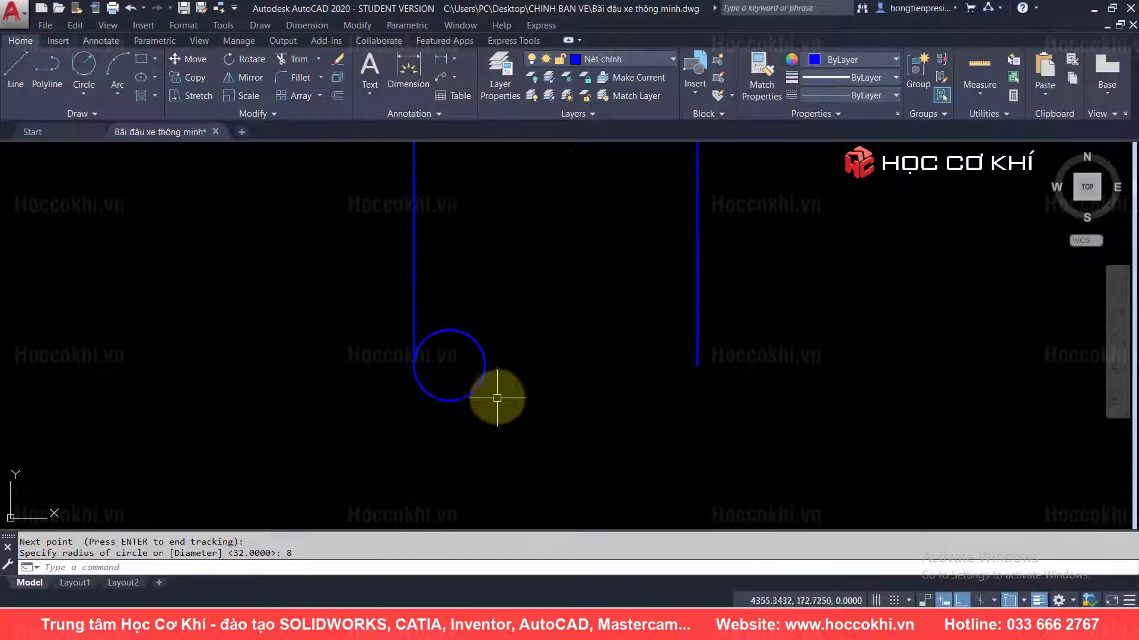
left_click(486, 365)
key("alt+Tab")
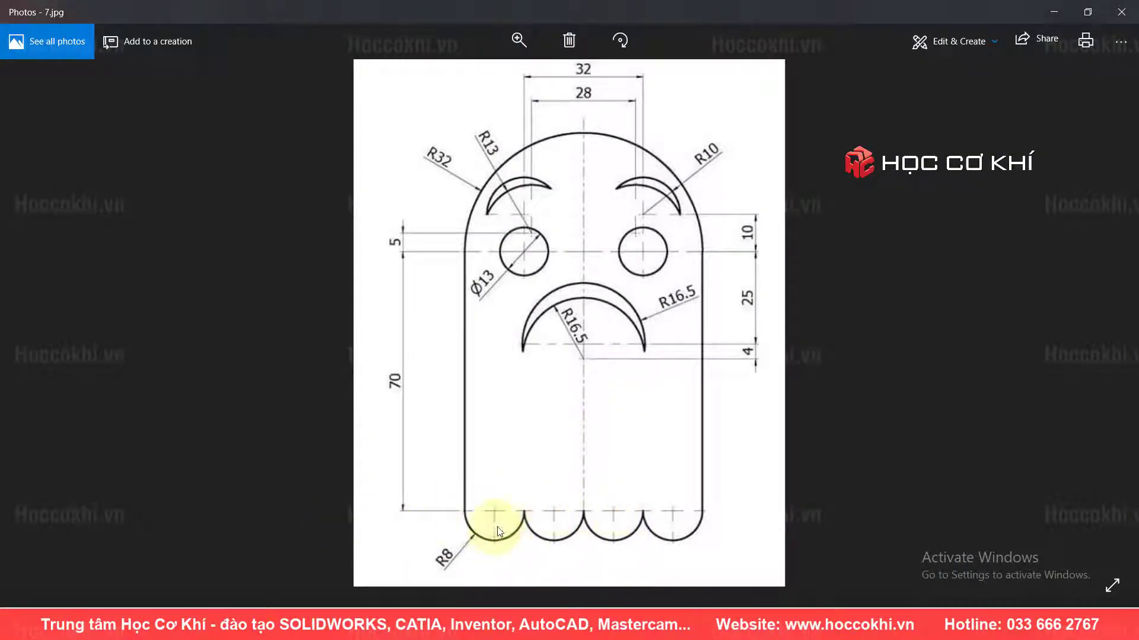
key("alt+Tab")
- Make a rectangular array of the circle with 4 columns and 1 row
key("Escape")
key("Escape")
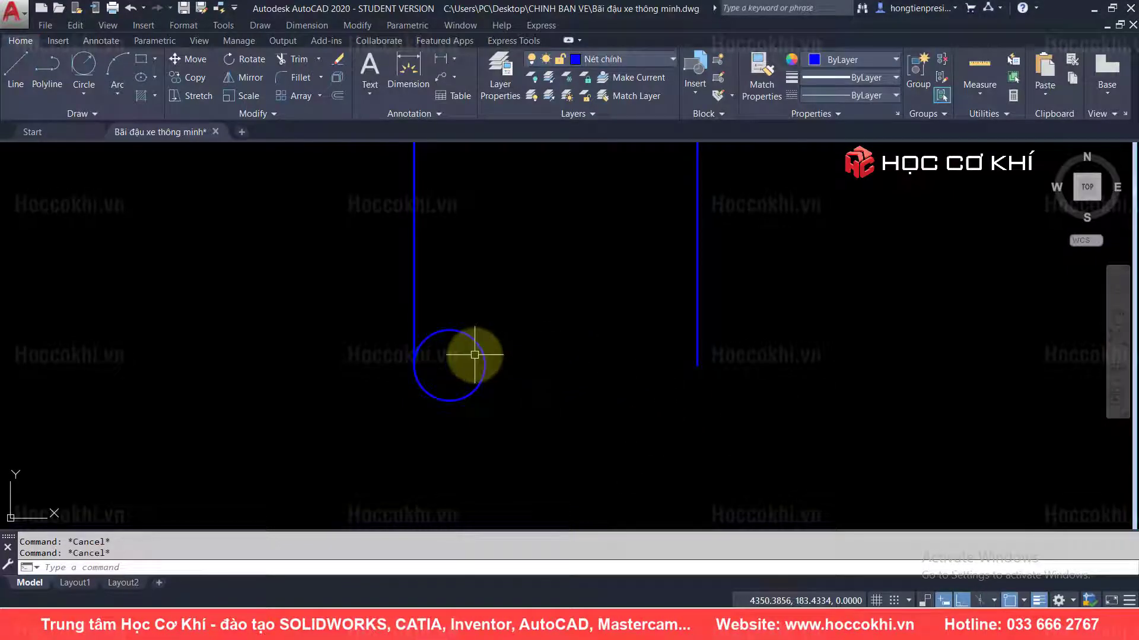
key("Return")
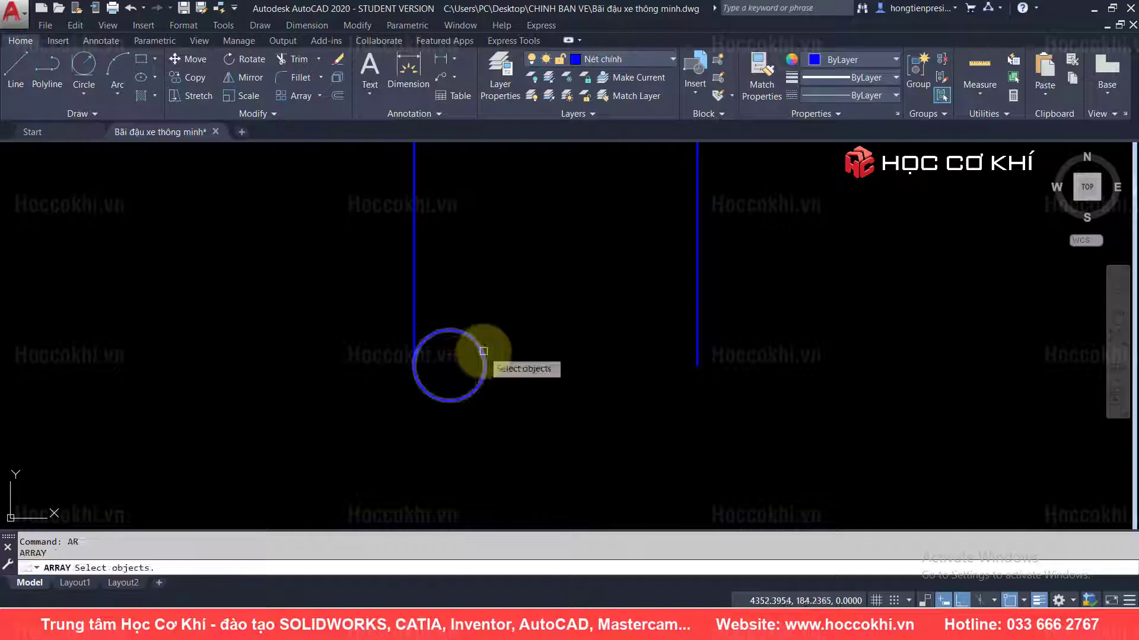
left_click(484, 358)
key("Return")
type("r")
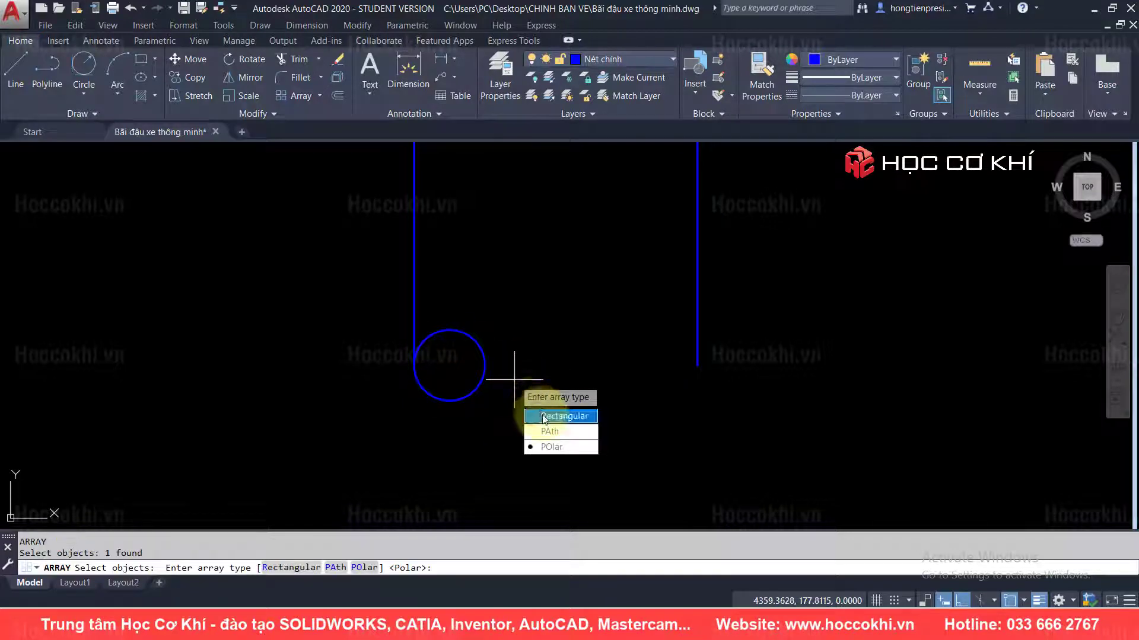
key("Return")
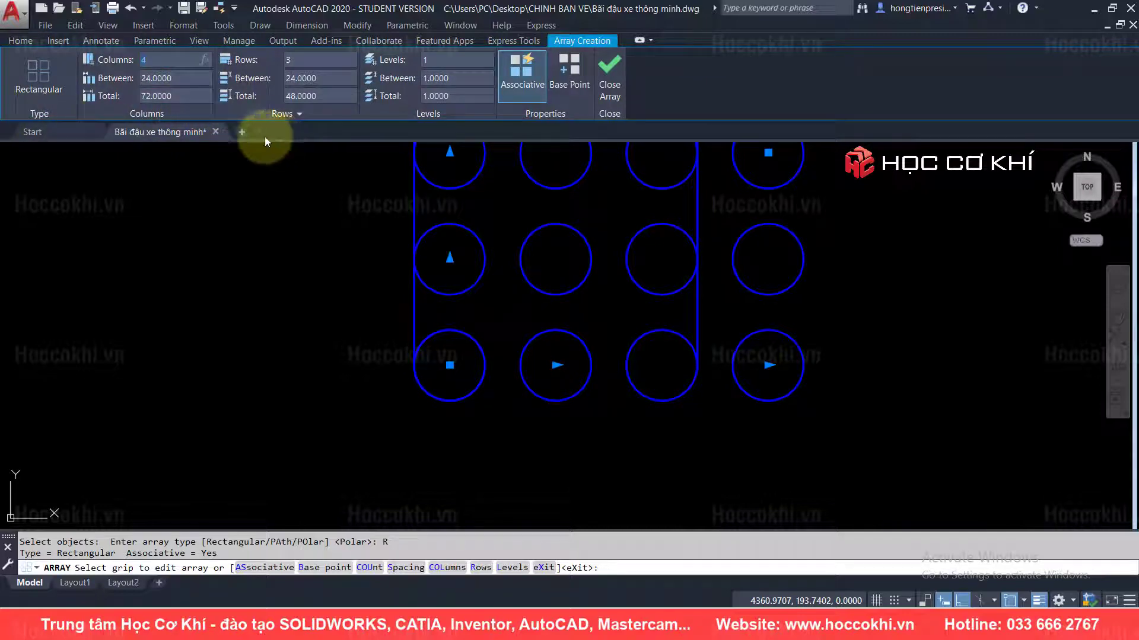
scroll(536, 308, "up", 2)
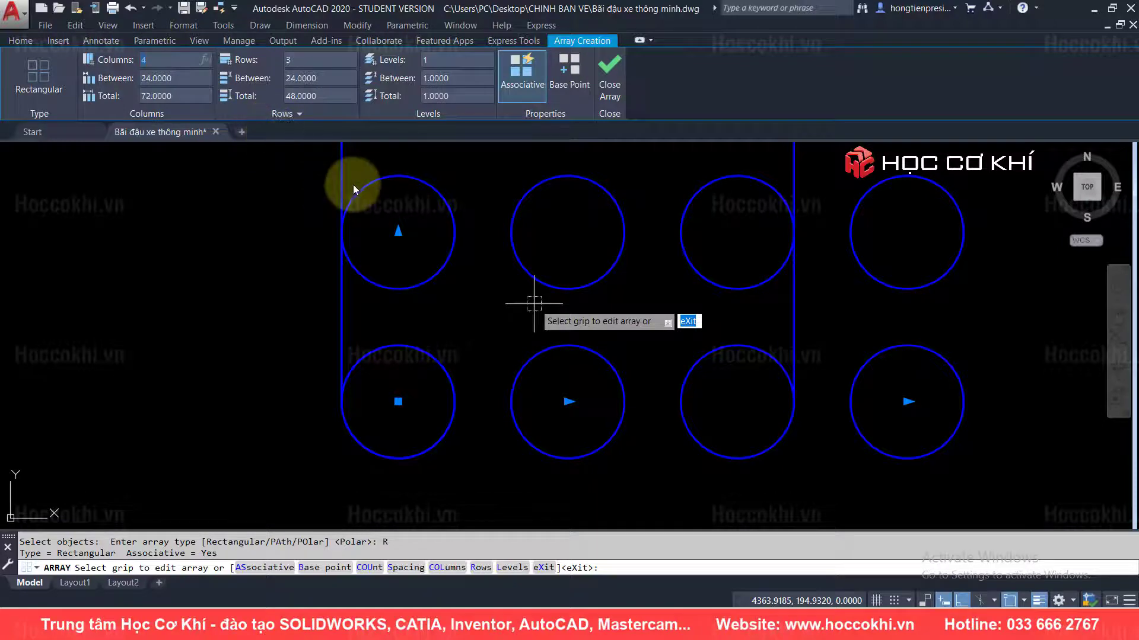
type("4")
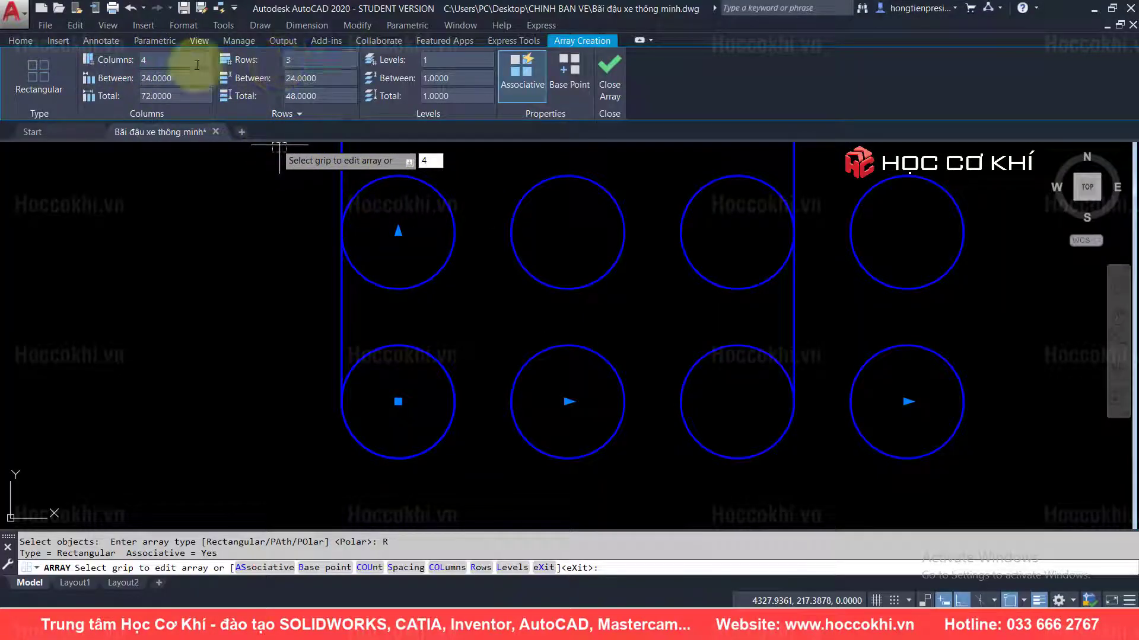
left_click(295, 57)
type("1")
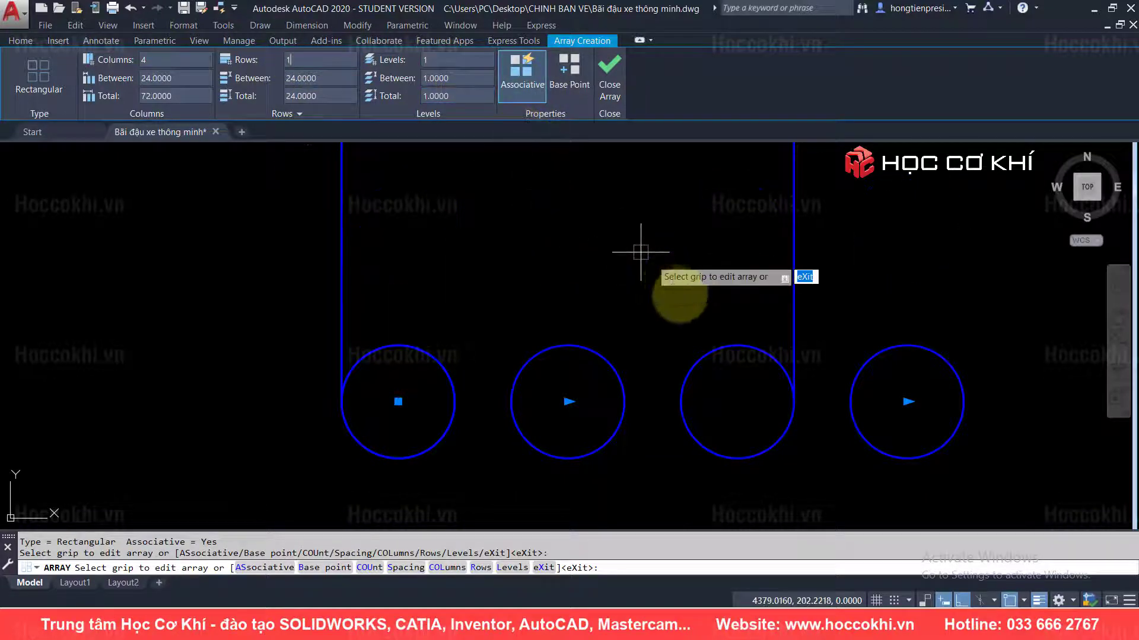
scroll(667, 300, "up", 3)
scroll(668, 300, "down", 4)
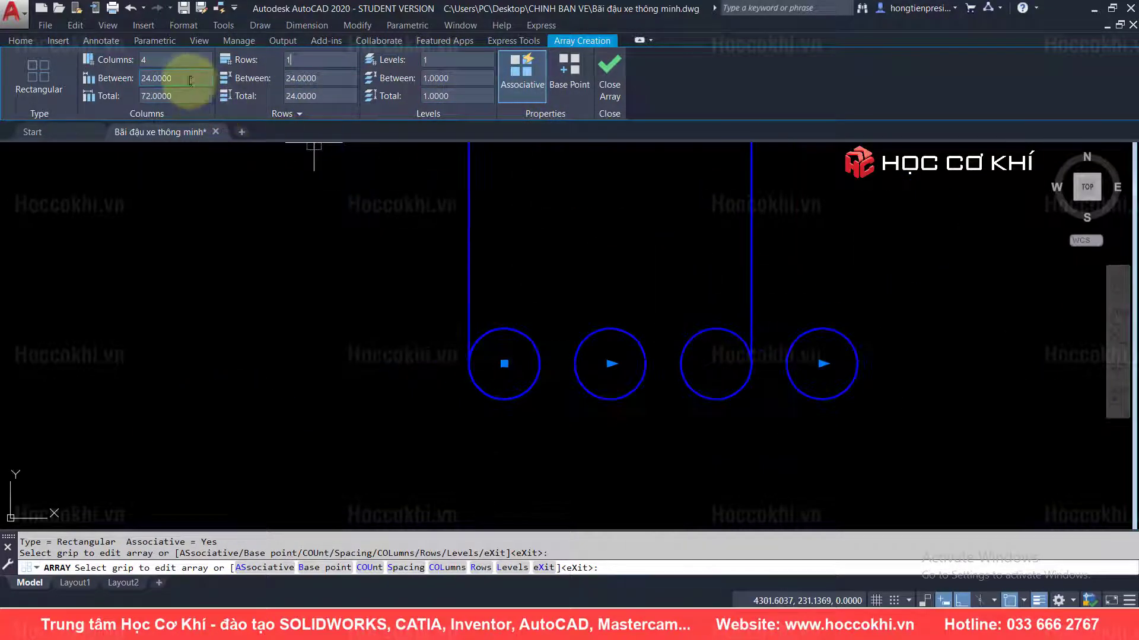
- Set the array's column and row spacing to 16 and finish the array
left_click(156, 78)
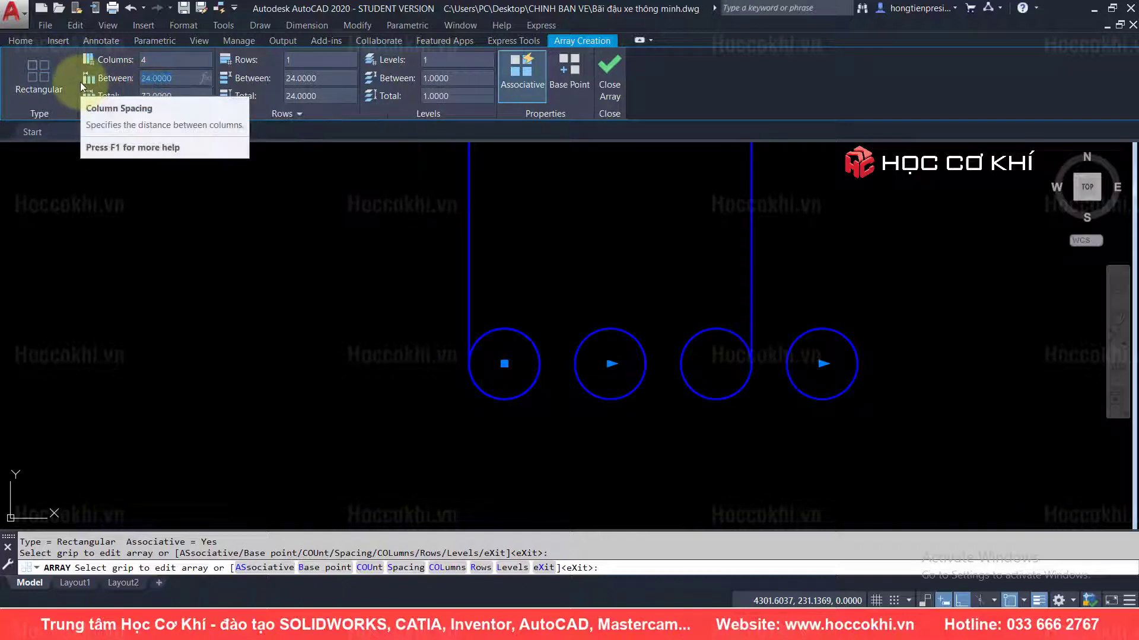
key("alt+Tab")
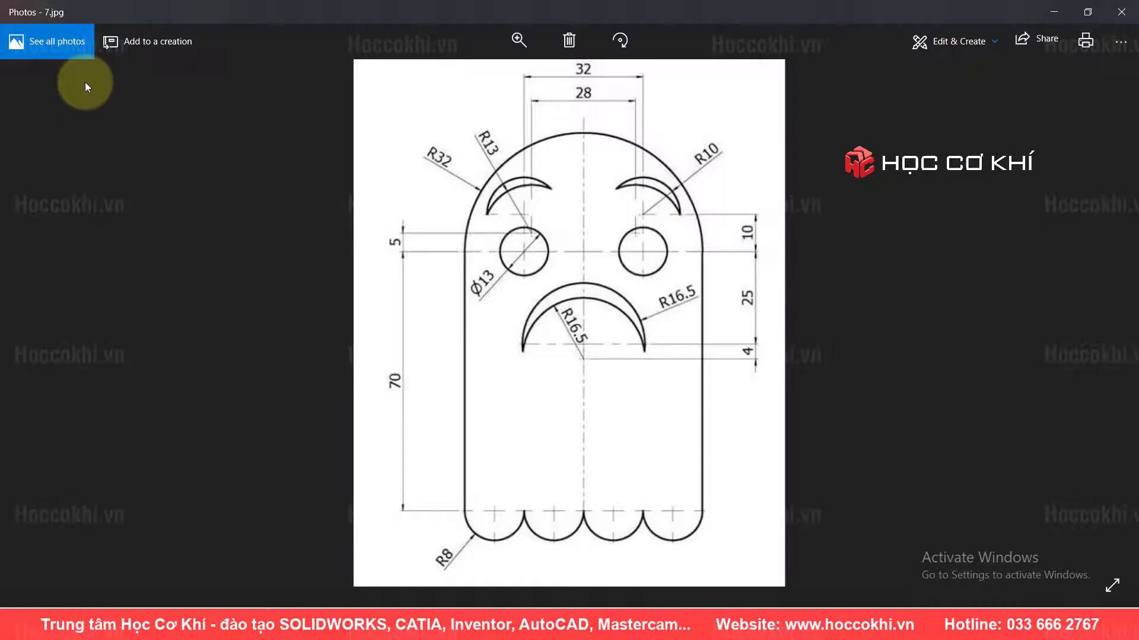
key("alt+Tab")
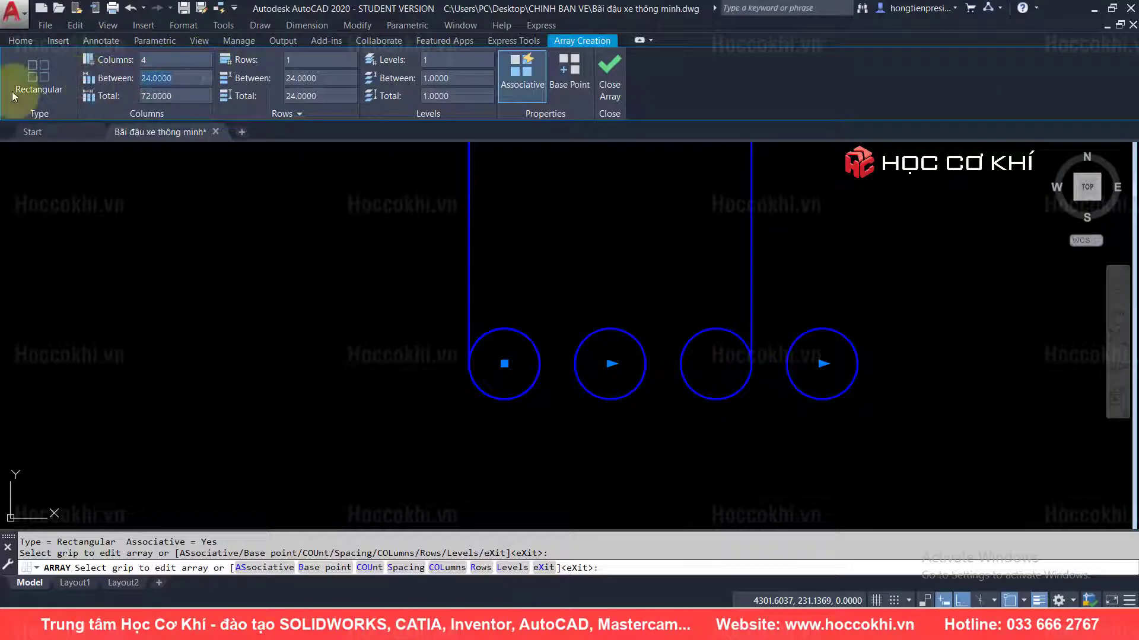
key("alt+Tab")
key("alt+Tab")
type("16")
left_click(172, 77)
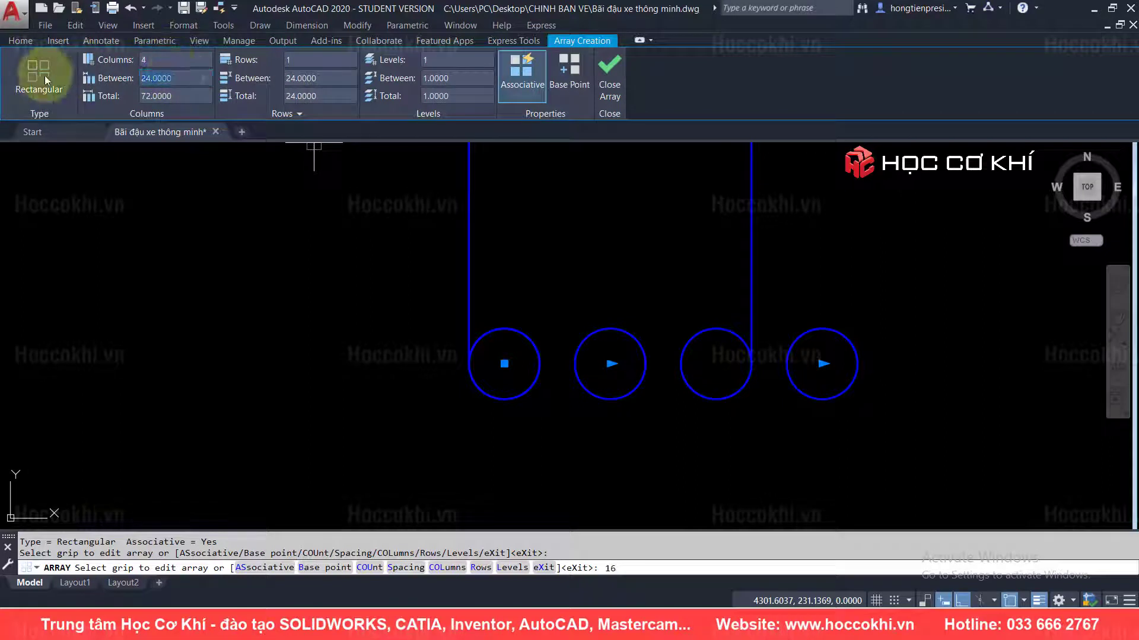
type("16")
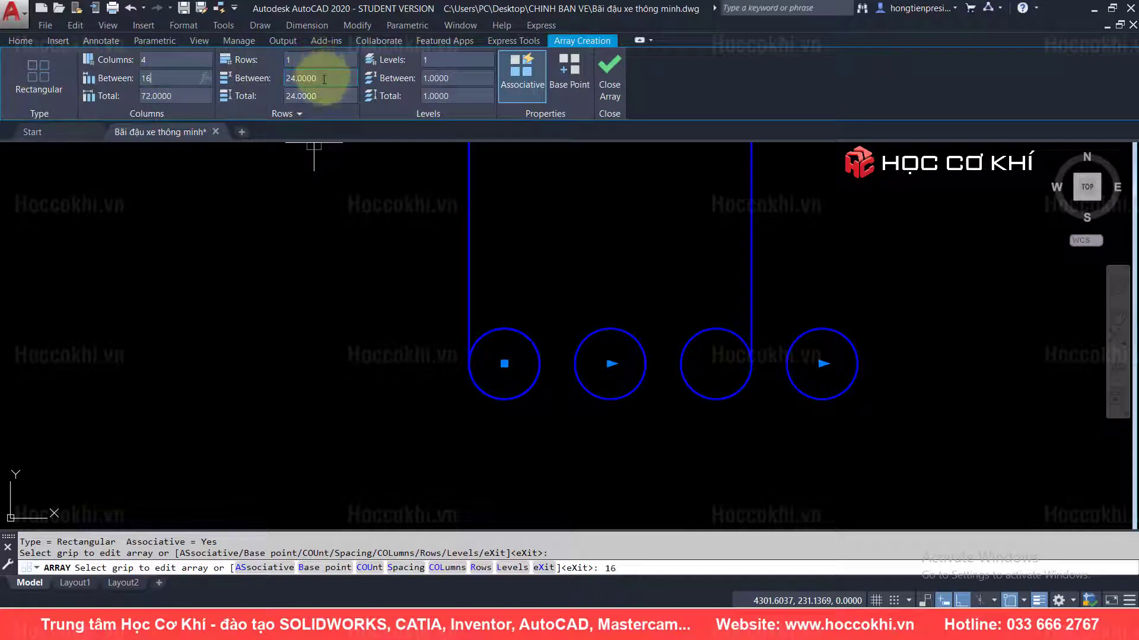
key("Return")
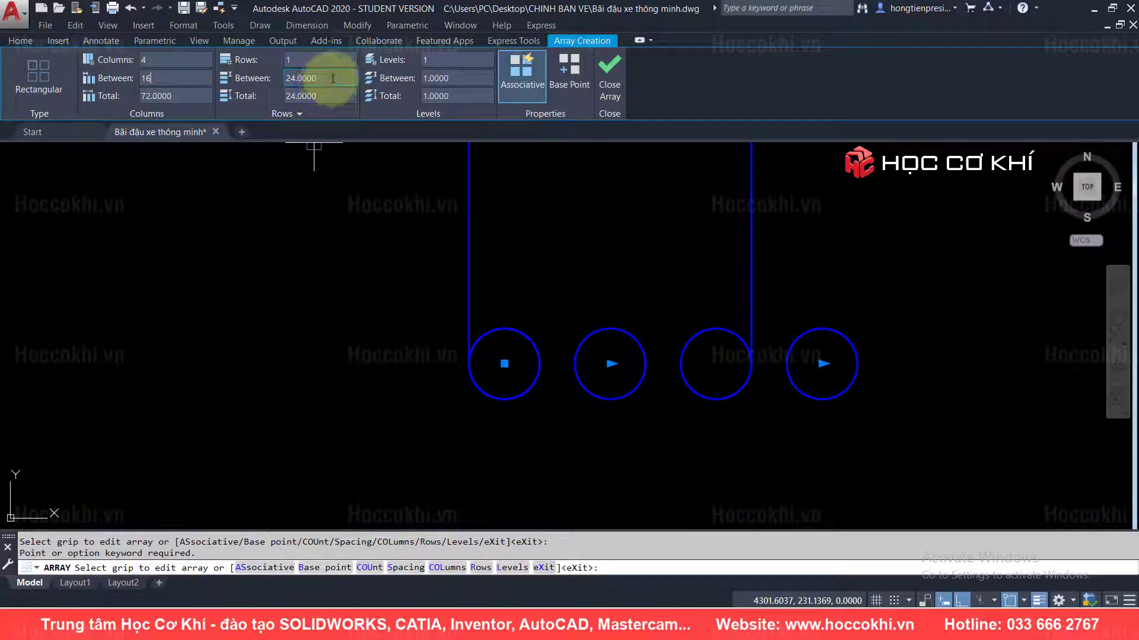
left_click(337, 74)
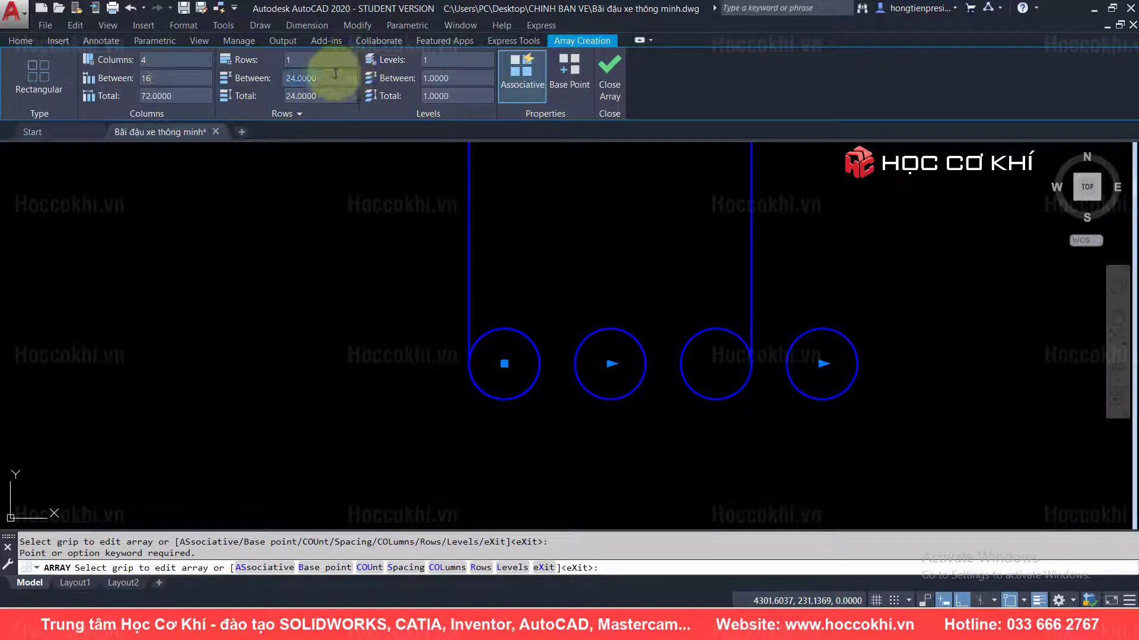
type("16")
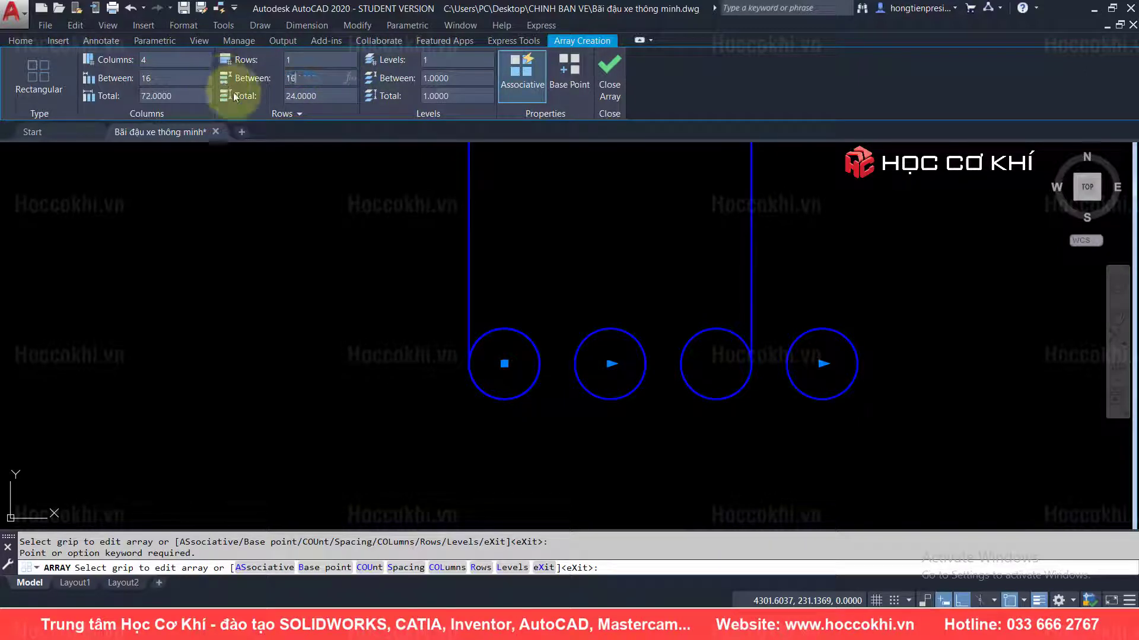
key("Return")
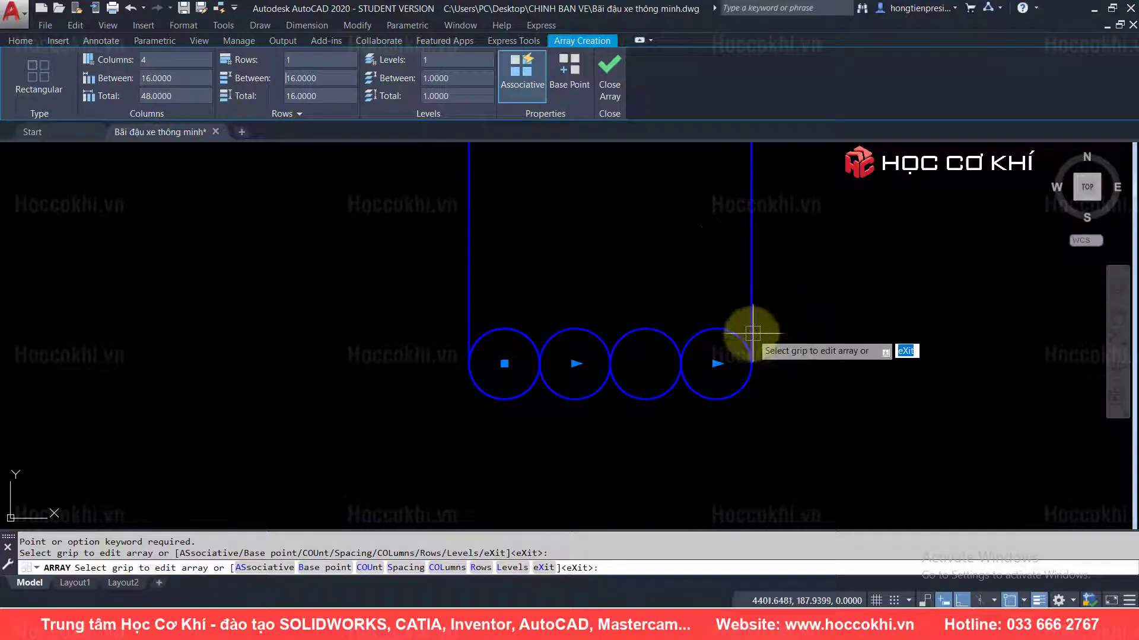
key("alt+Tab")
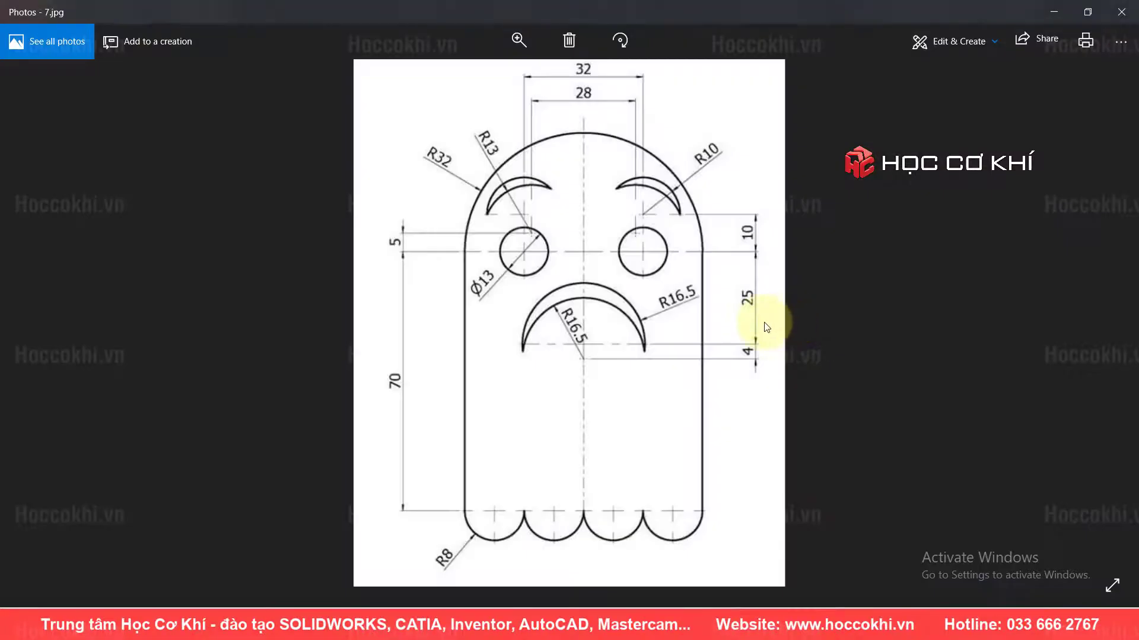
key("alt+Tab")
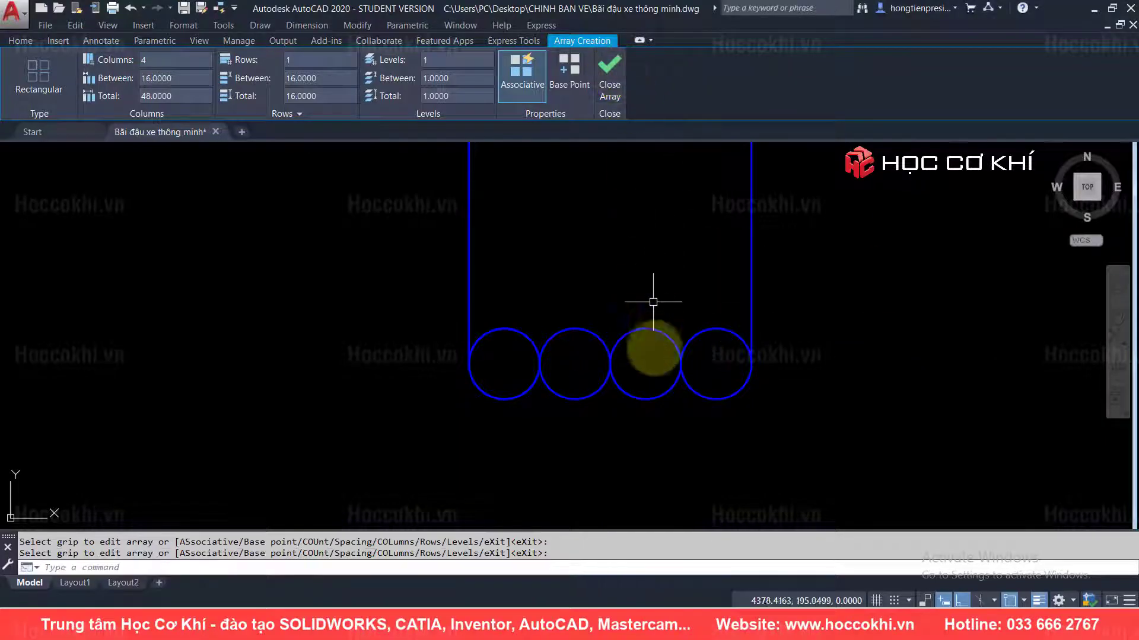
key("Escape")
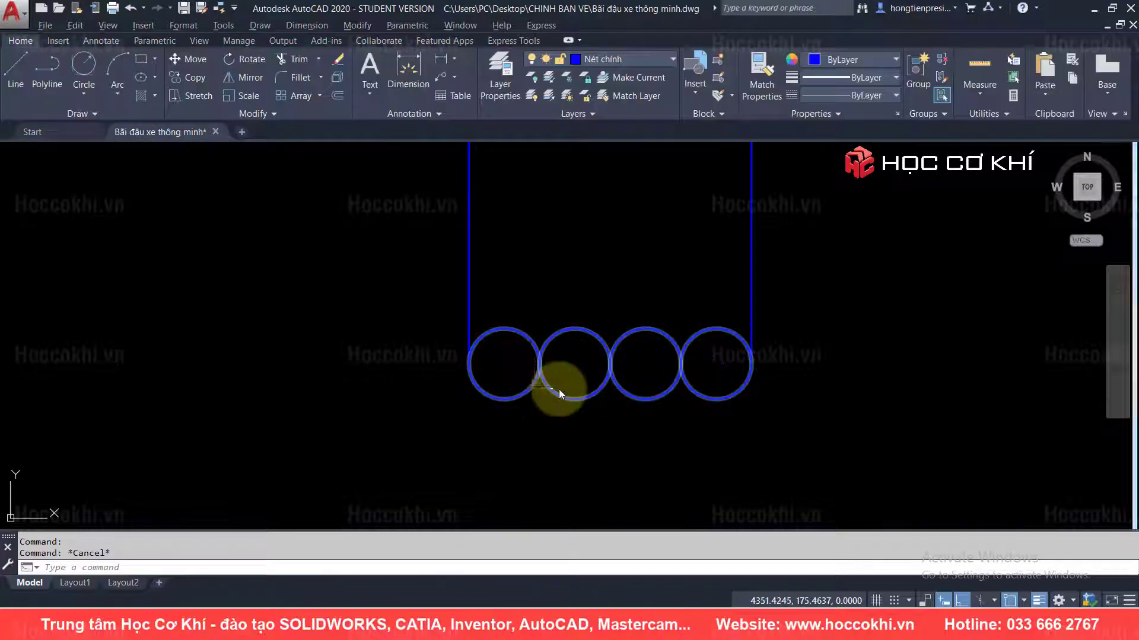
- Run a horizontal line through the four base circles' centres and assign it to layer Nét tâm
key("alt+Tab")
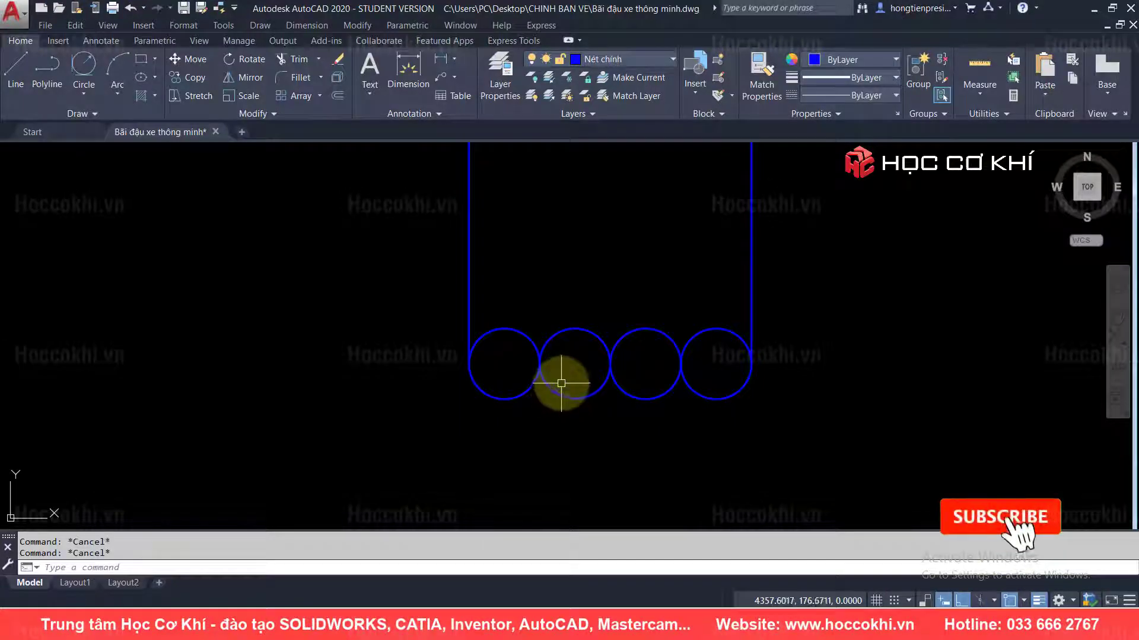
scroll(605, 196, "down", 4)
type("l")
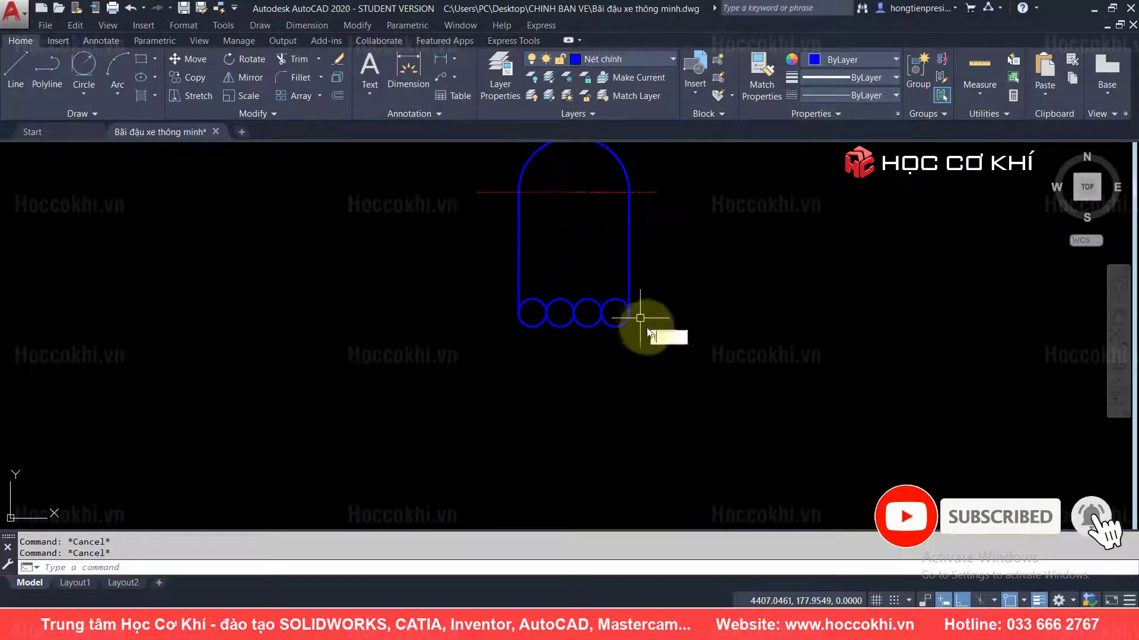
key("Return")
left_click(615, 312)
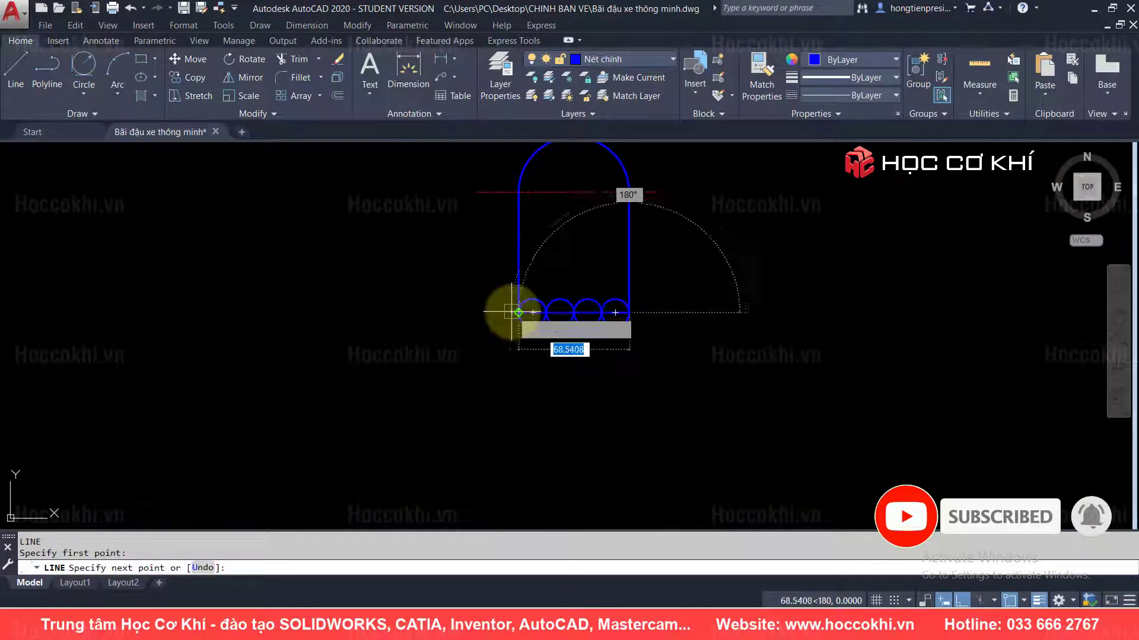
key("Escape")
left_click(565, 319)
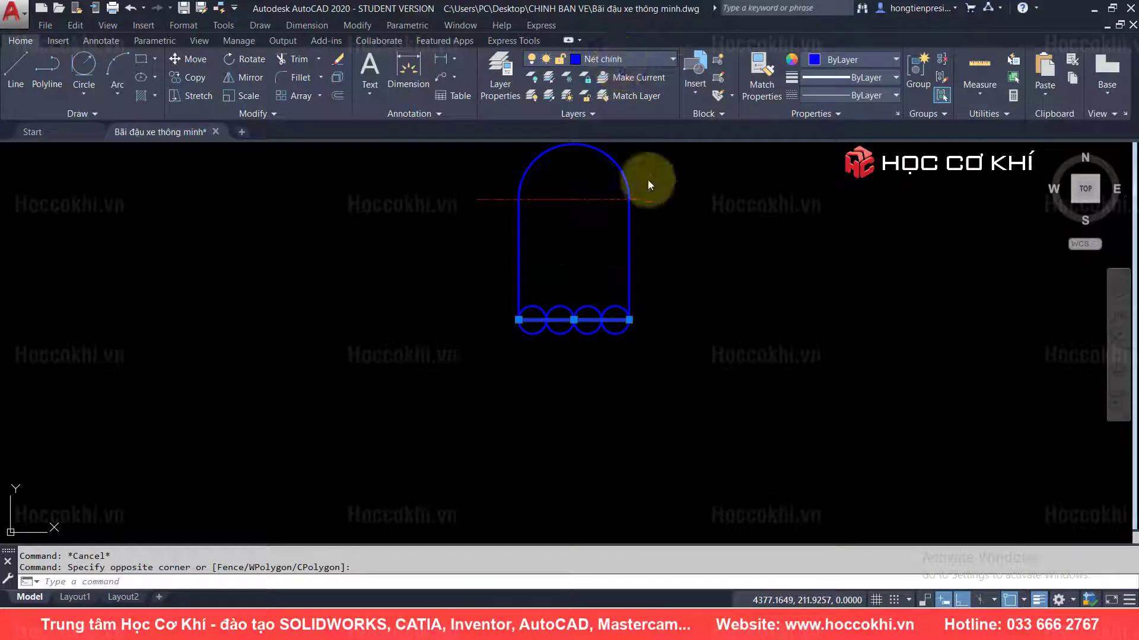
left_click(629, 58)
left_click(593, 166)
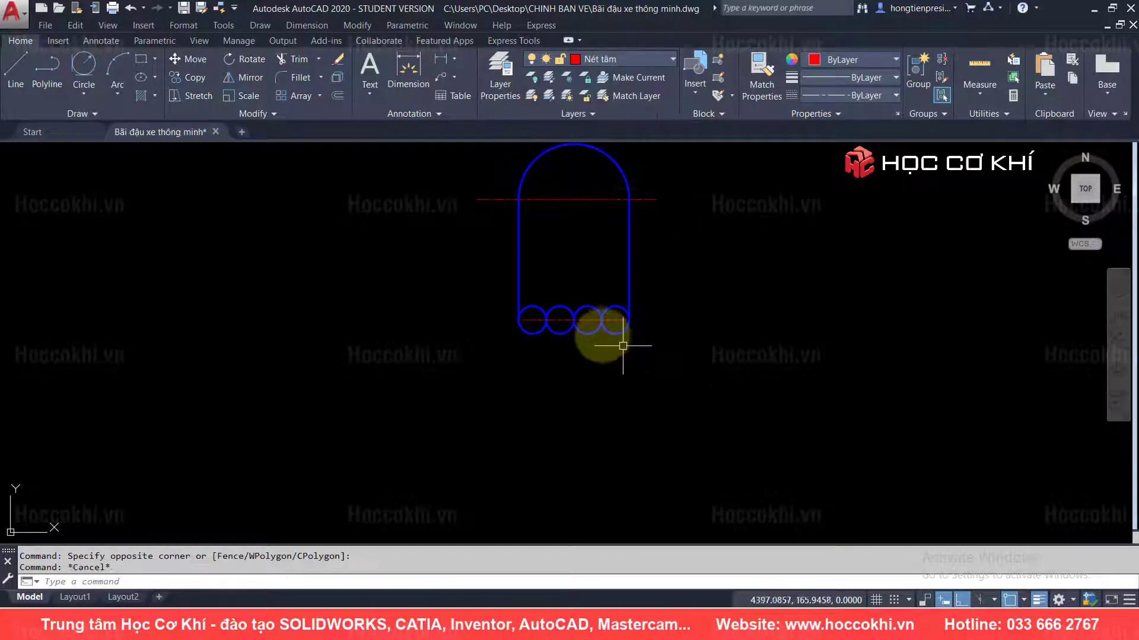
key("Escape")
scroll(602, 332, "up", 4)
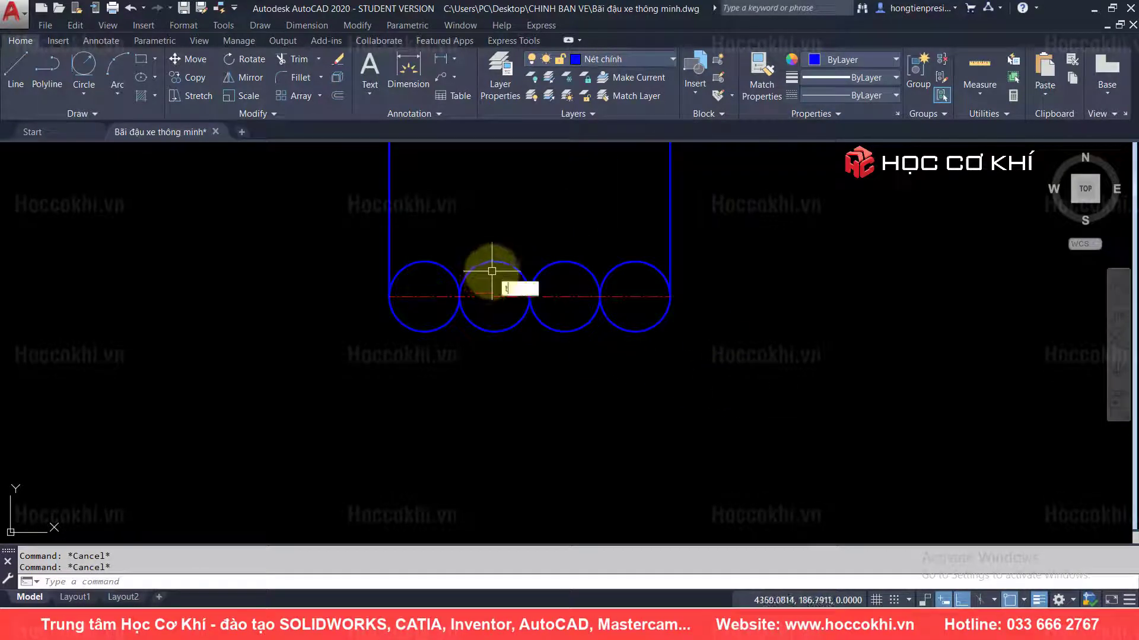
type("r")
key("Return")
key("Return")
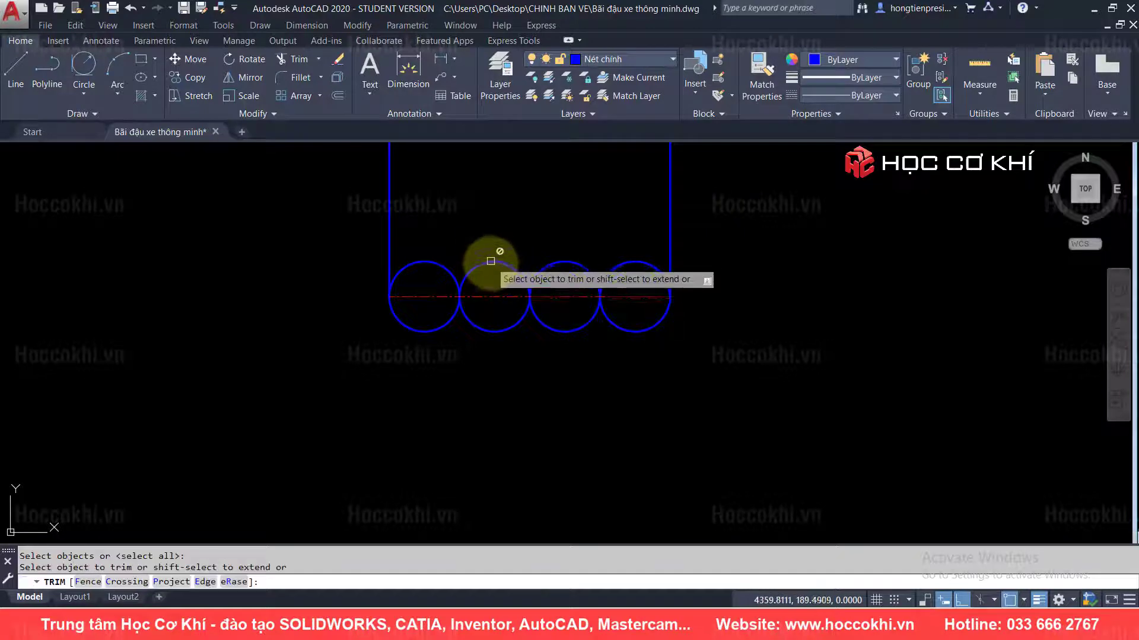
key("Escape")
key("Escape")
key("Escape")
middle_click_drag(541, 279, 525, 317)
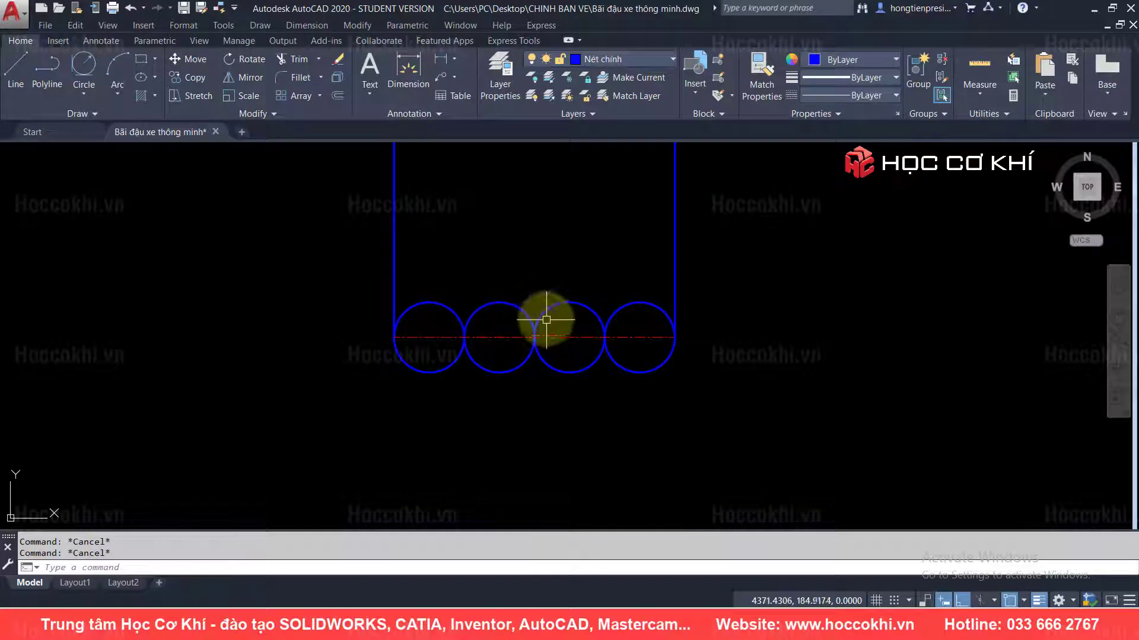
scroll(546, 314, "up", 4)
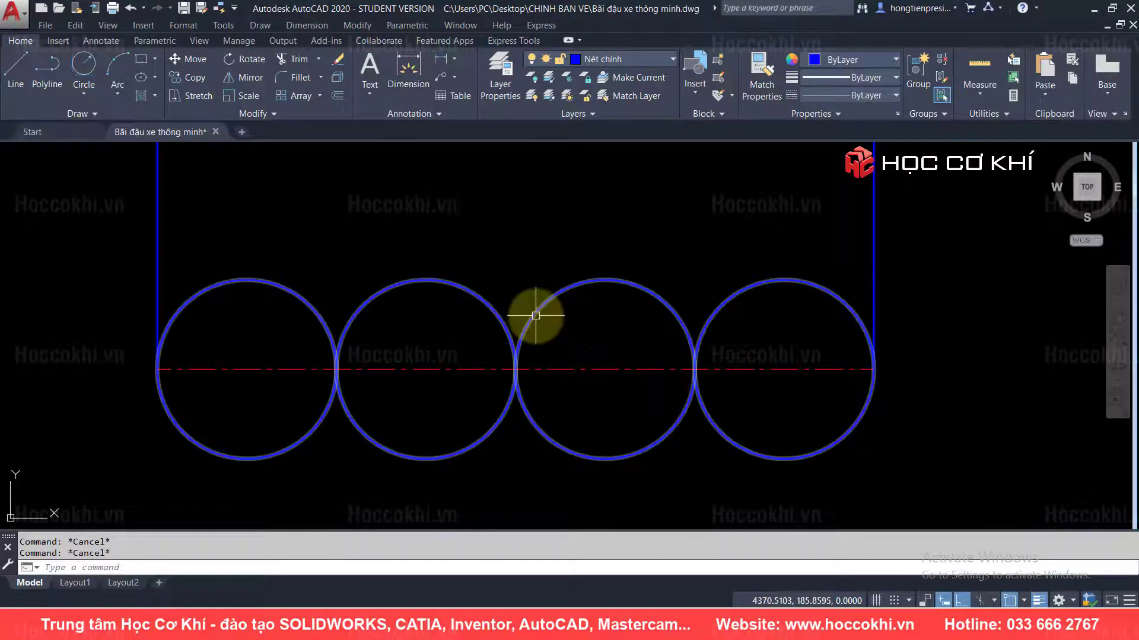
left_click(535, 319)
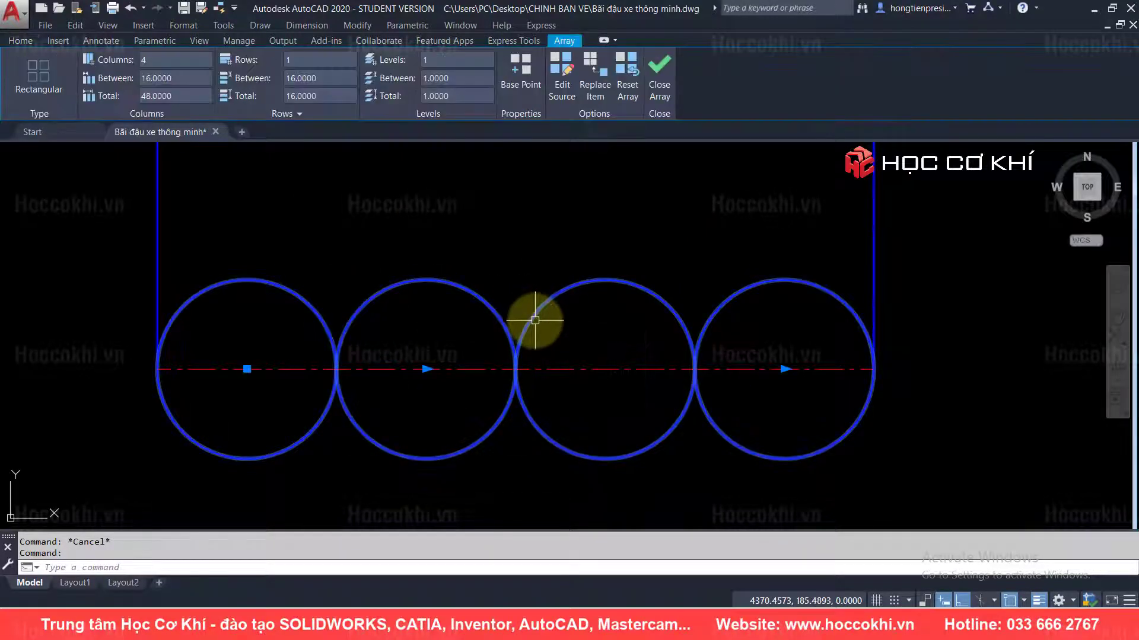
left_click(663, 95)
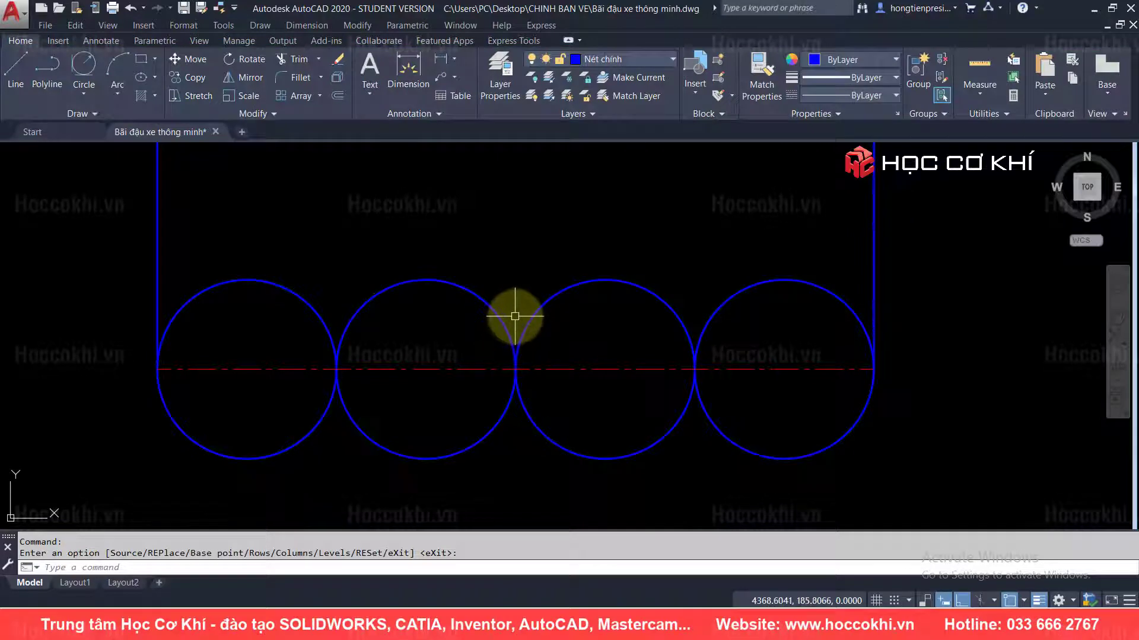
key("Escape")
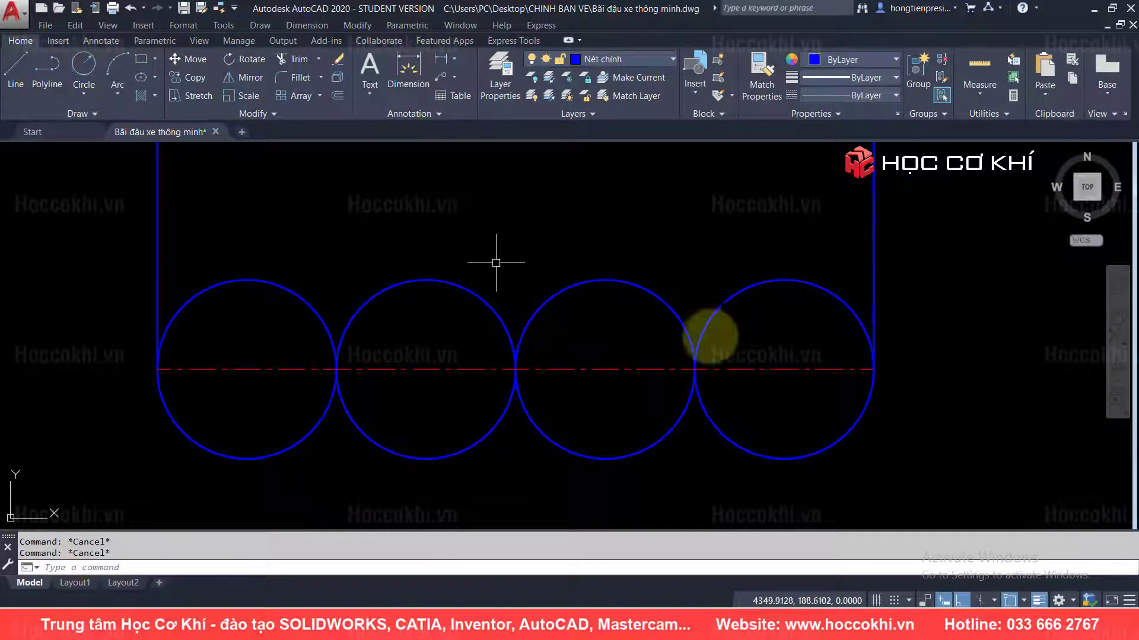
scroll(666, 363, "down", 2)
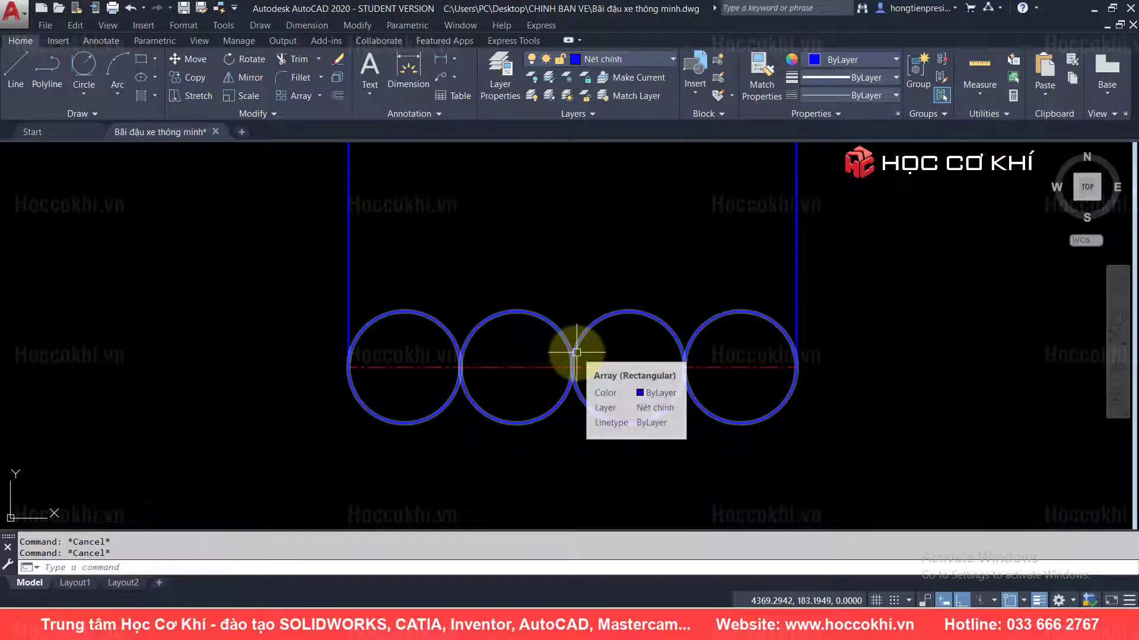
left_click(563, 337)
key("Escape")
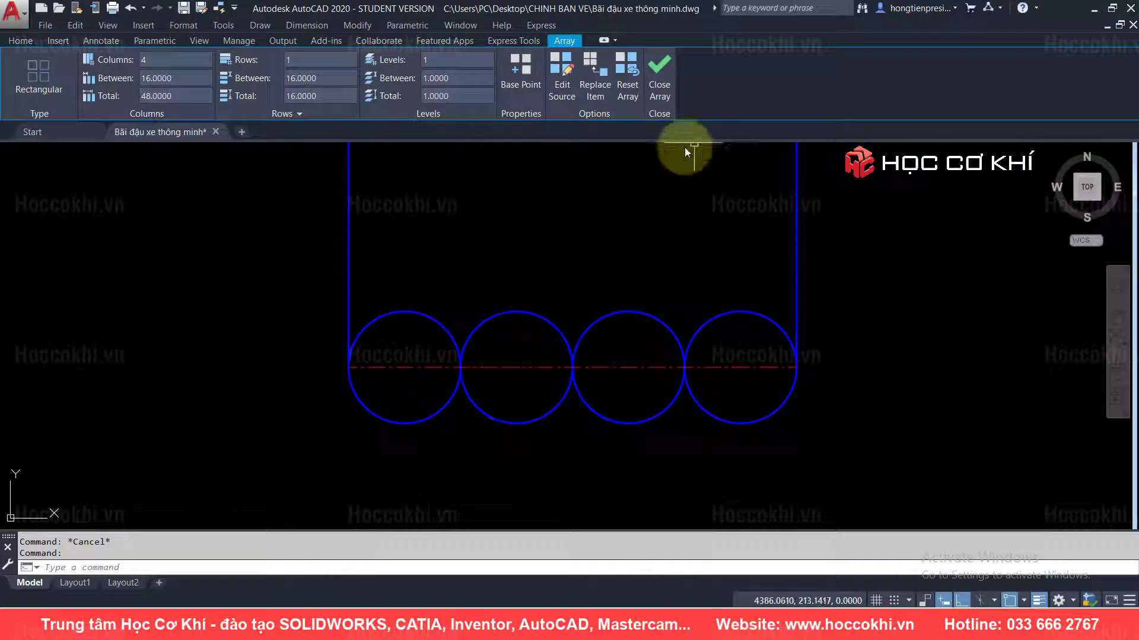
left_click(542, 327)
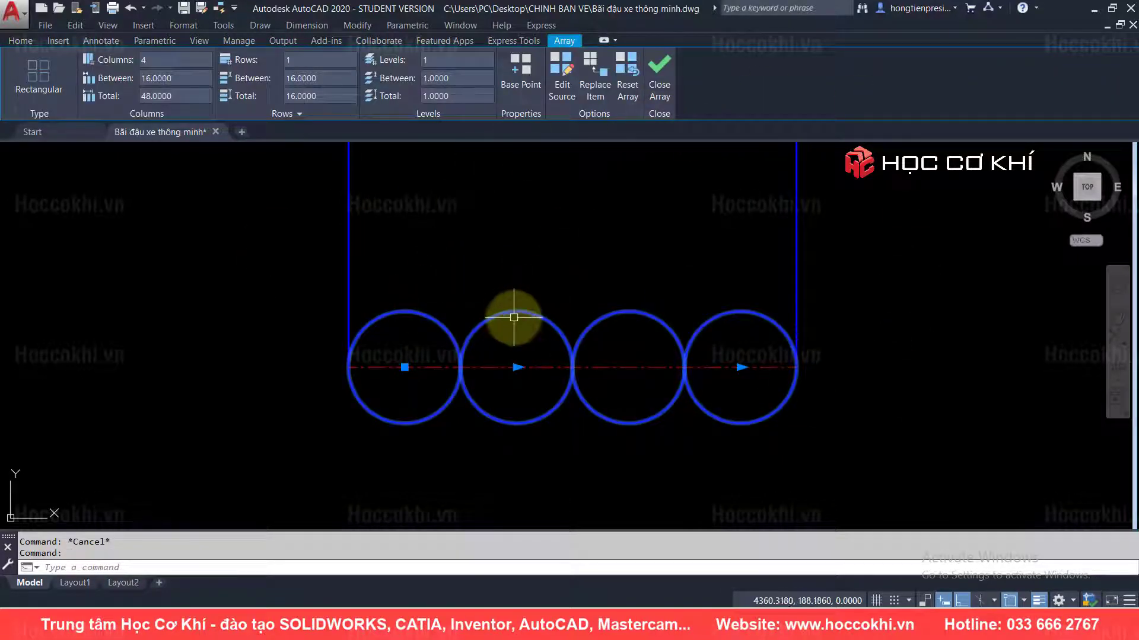
key("Escape")
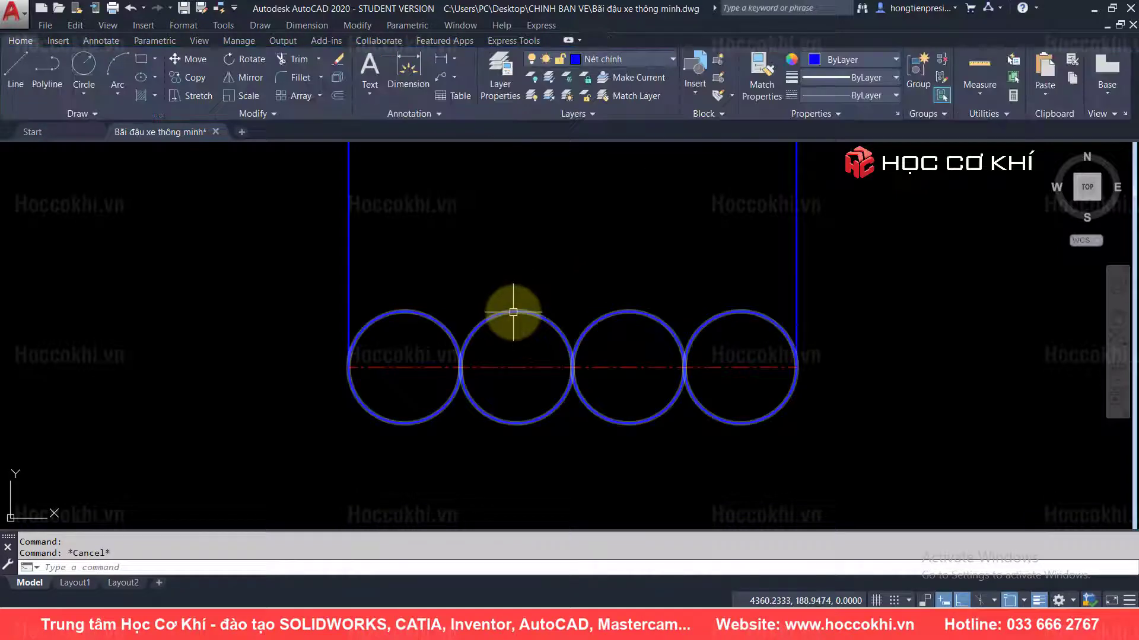
- Explode the circle array into four separate circles
type("x")
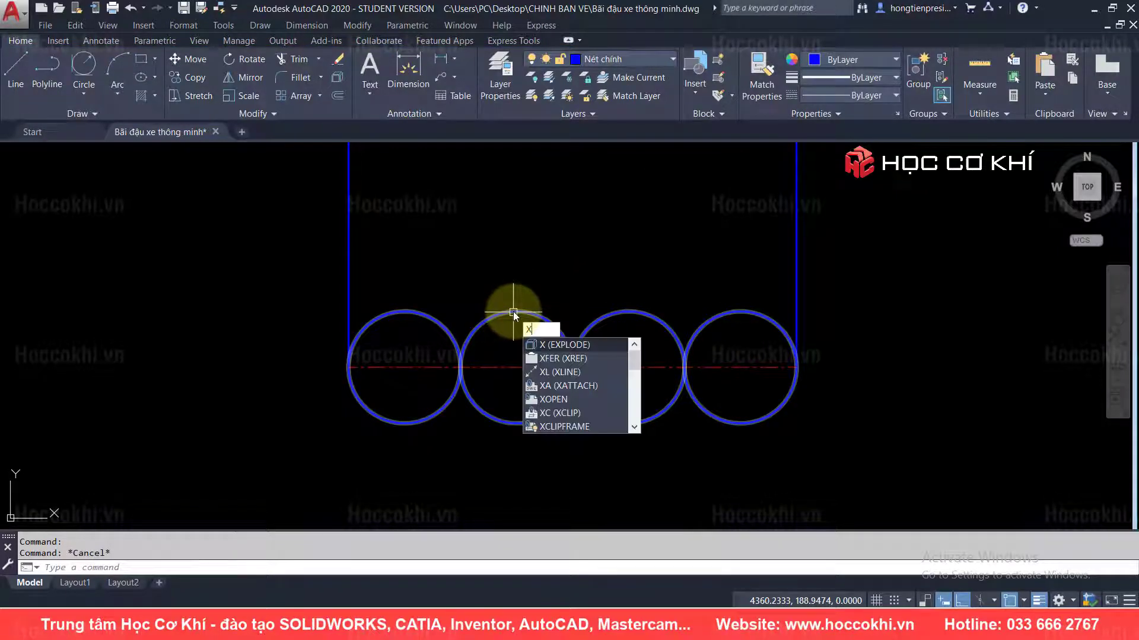
key("Return")
left_click(515, 311)
key("Return")
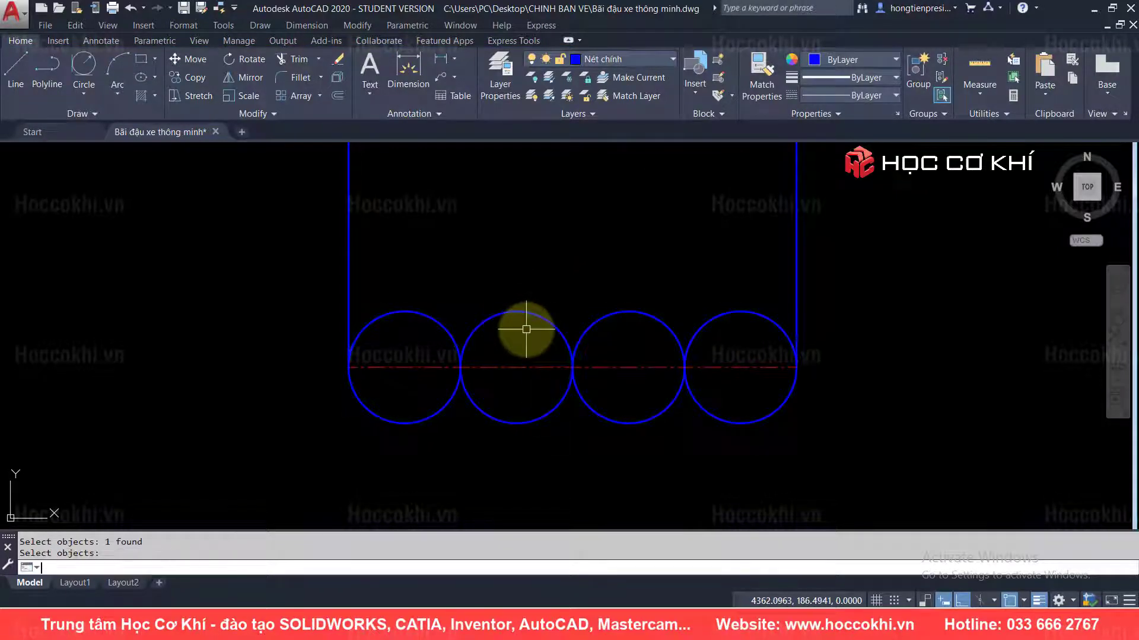
key("Escape")
key("Escape")
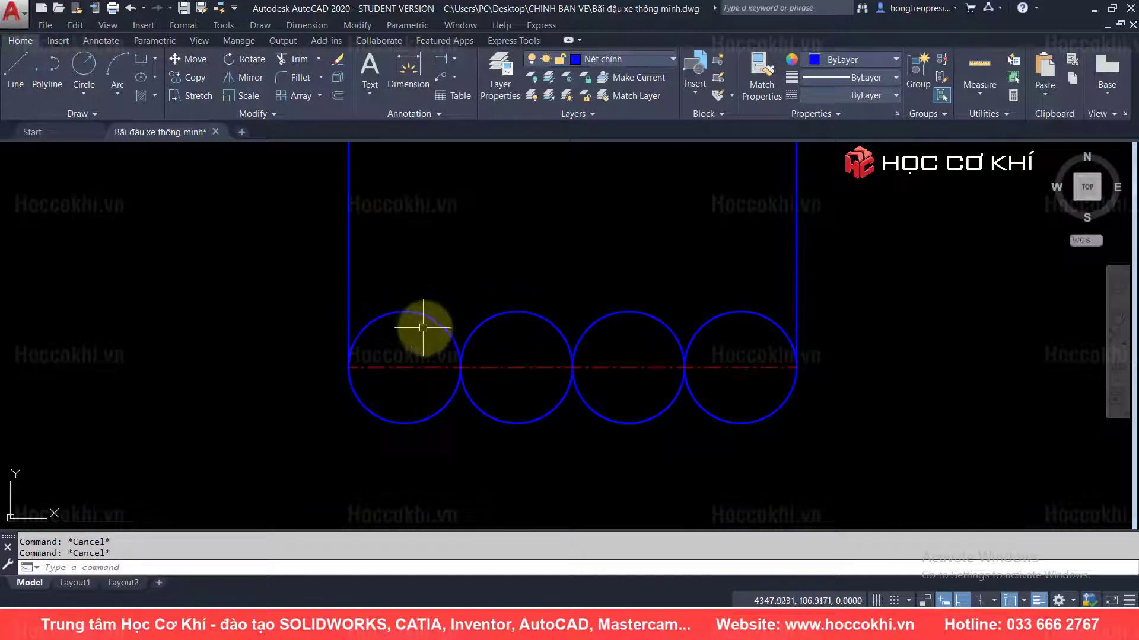
- Trim off the circles' upper halves with a crossing window, leaving scalloped R8 arcs
key("Return")
key("Return")
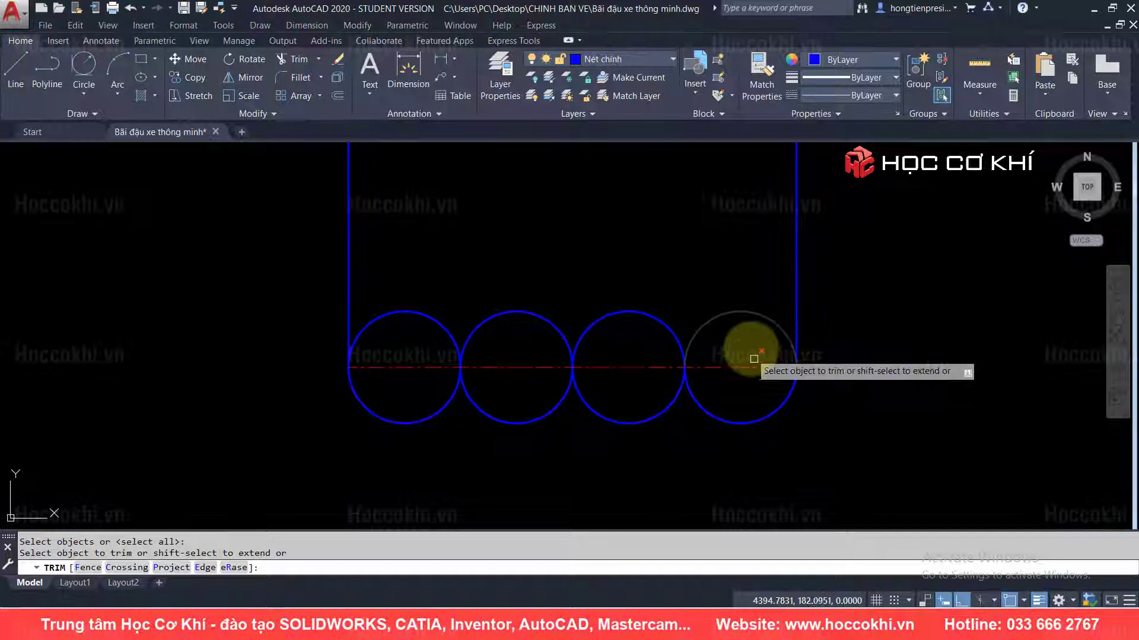
left_click(742, 350)
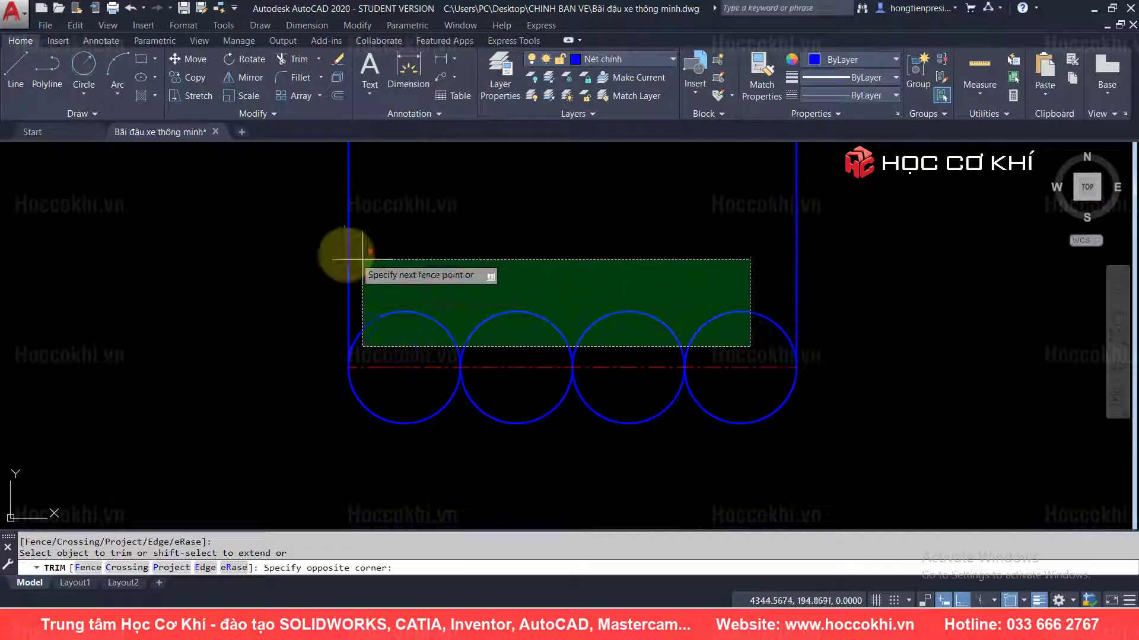
left_click(344, 254)
key("Escape")
scroll(522, 330, "down", 2)
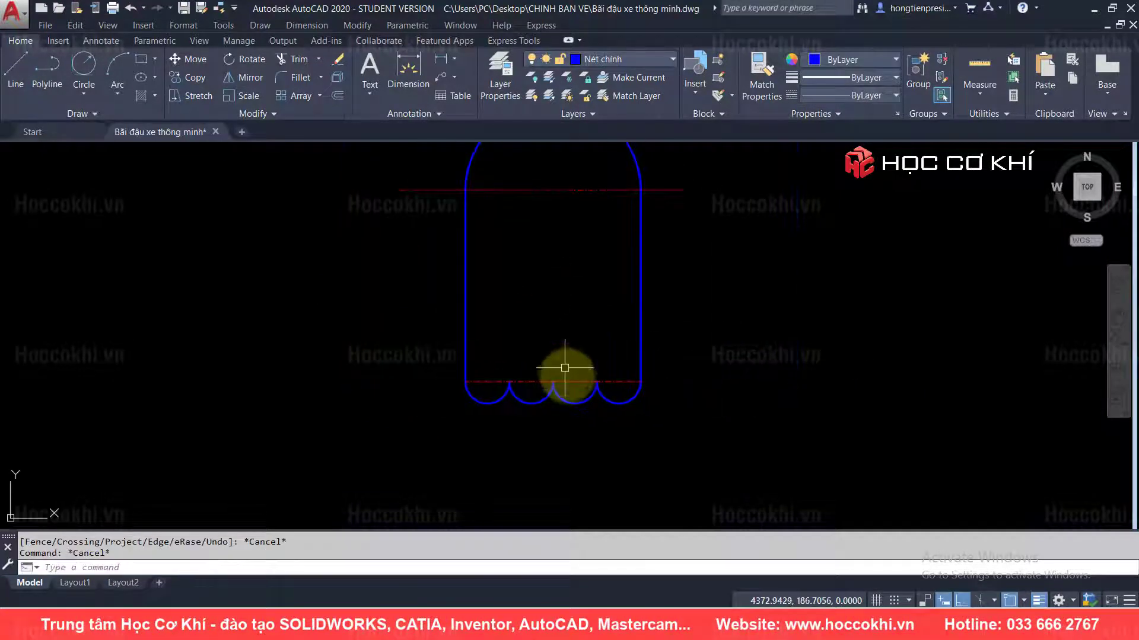
scroll(619, 397, "up", 2)
scroll(646, 367, "up", 3)
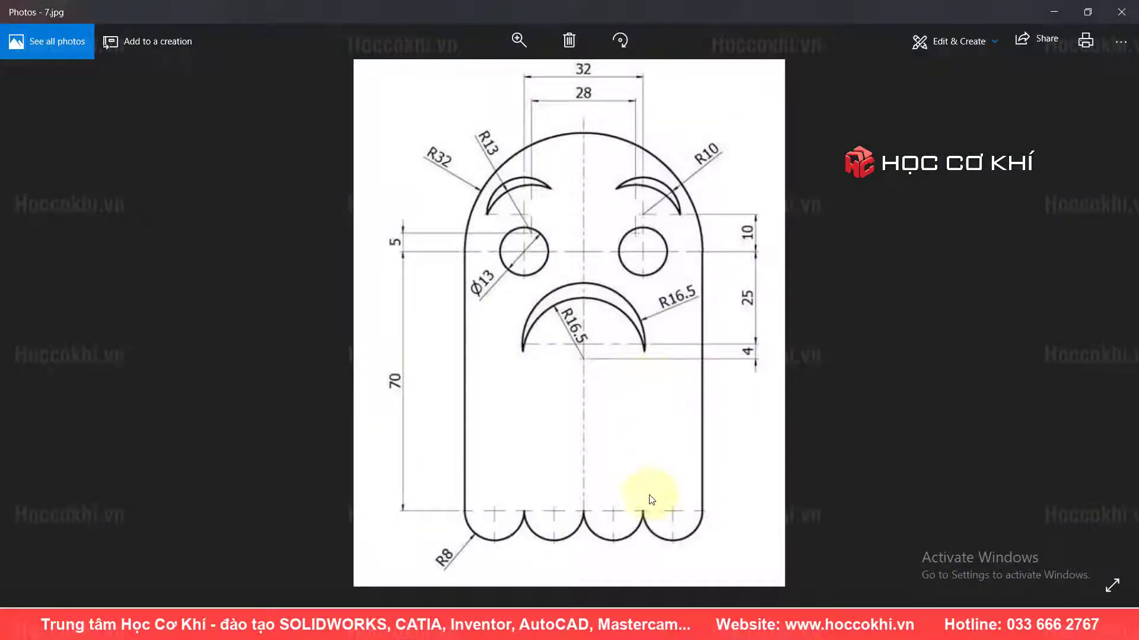
- Compare the drawing with the reference image before adding the scallop centre lines
key("alt+Tab")
scroll(551, 344, "down", 2)
key("alt+Tab")
key("alt+Tab")
scroll(504, 329, "down", 2)
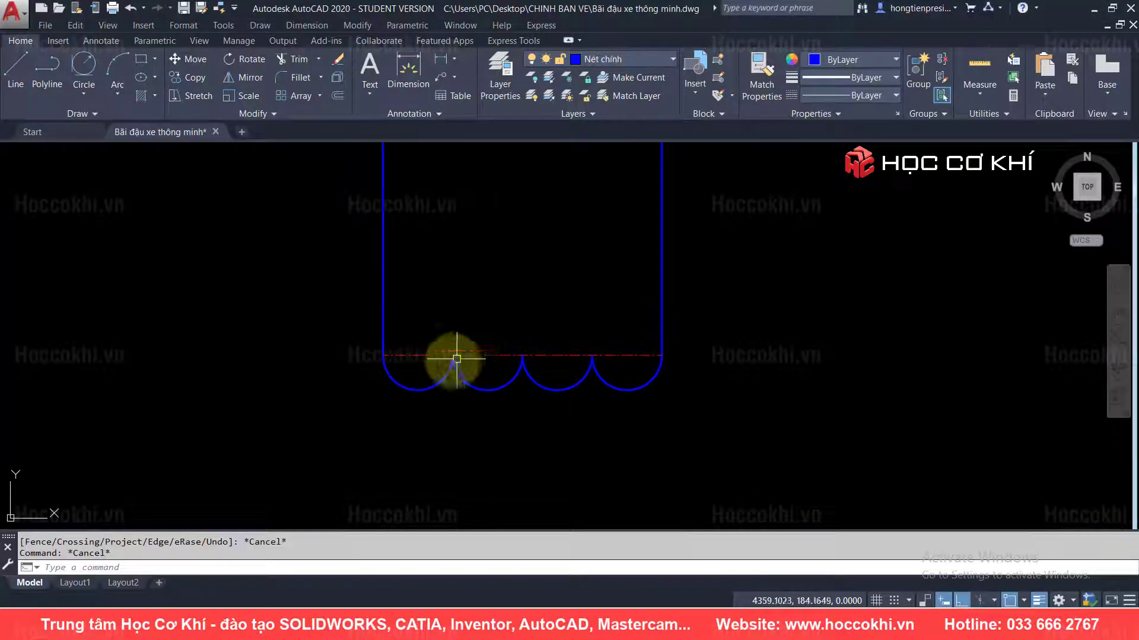
scroll(453, 359, "up", 2)
- Draw vertical lines from the first two scallop bottoms up to the centreline
type("L")
key("Return")
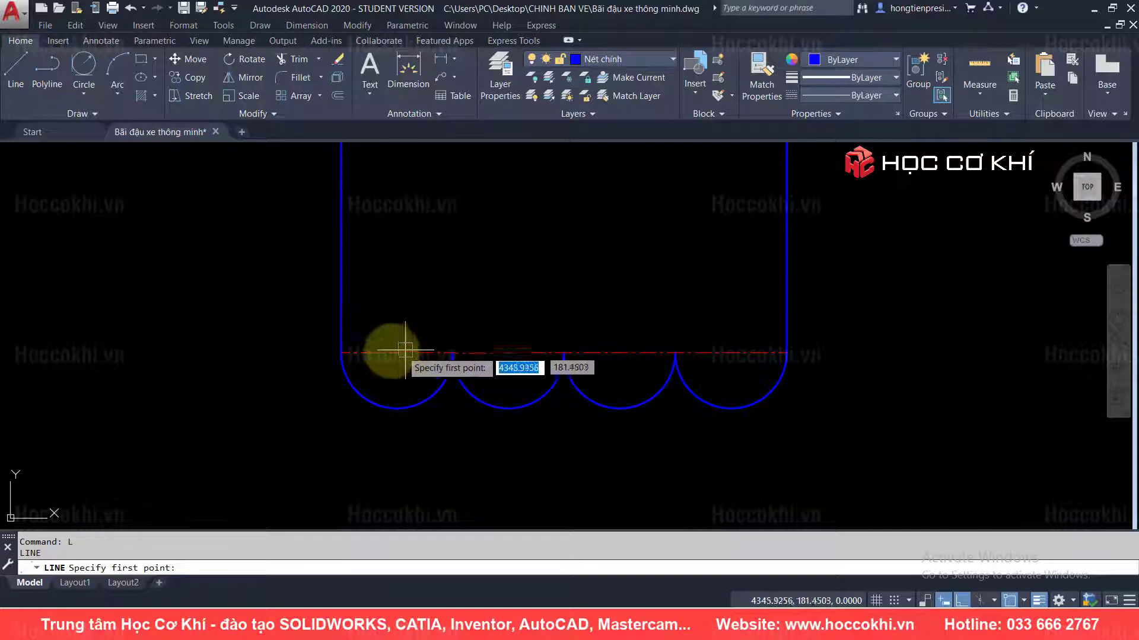
left_click(398, 408)
left_click(397, 352)
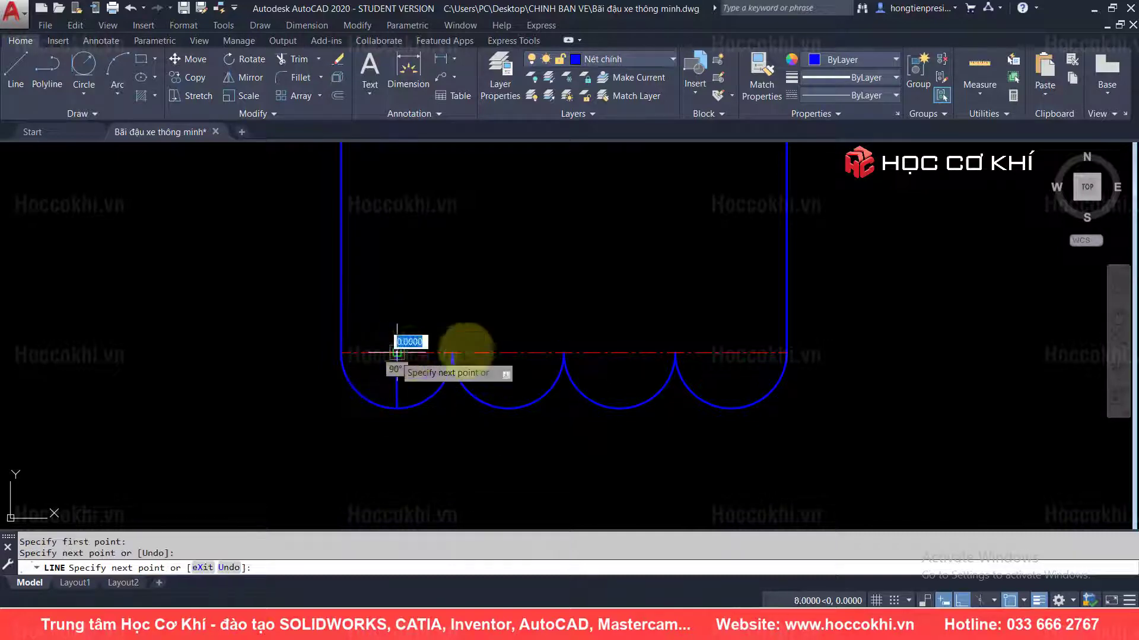
key("Return")
key("Return")
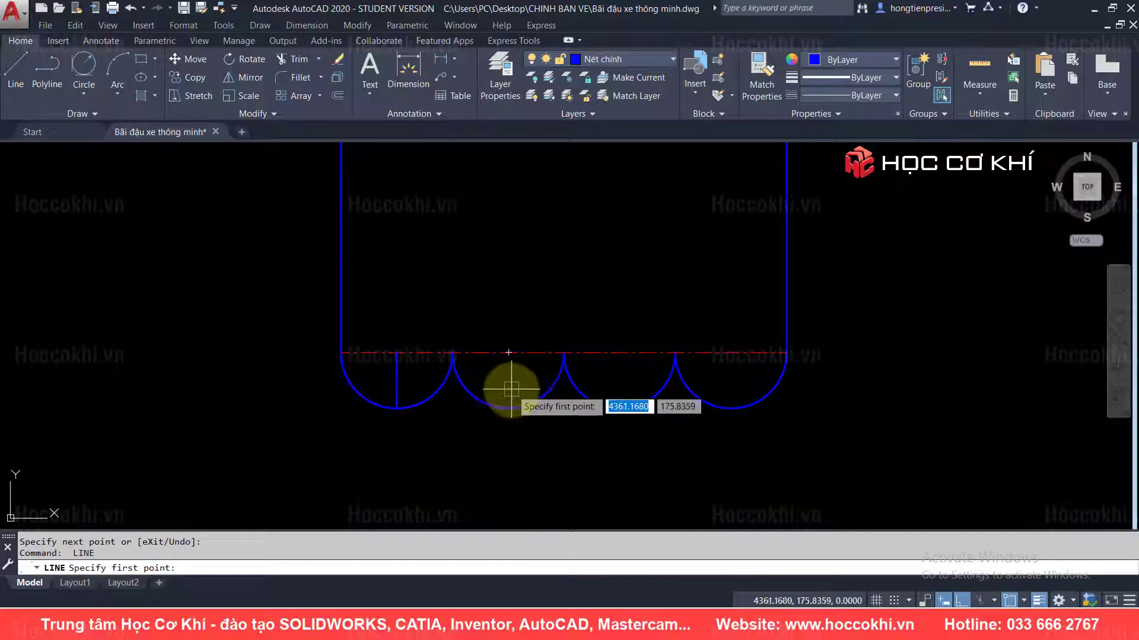
left_click(509, 408)
left_click(508, 352)
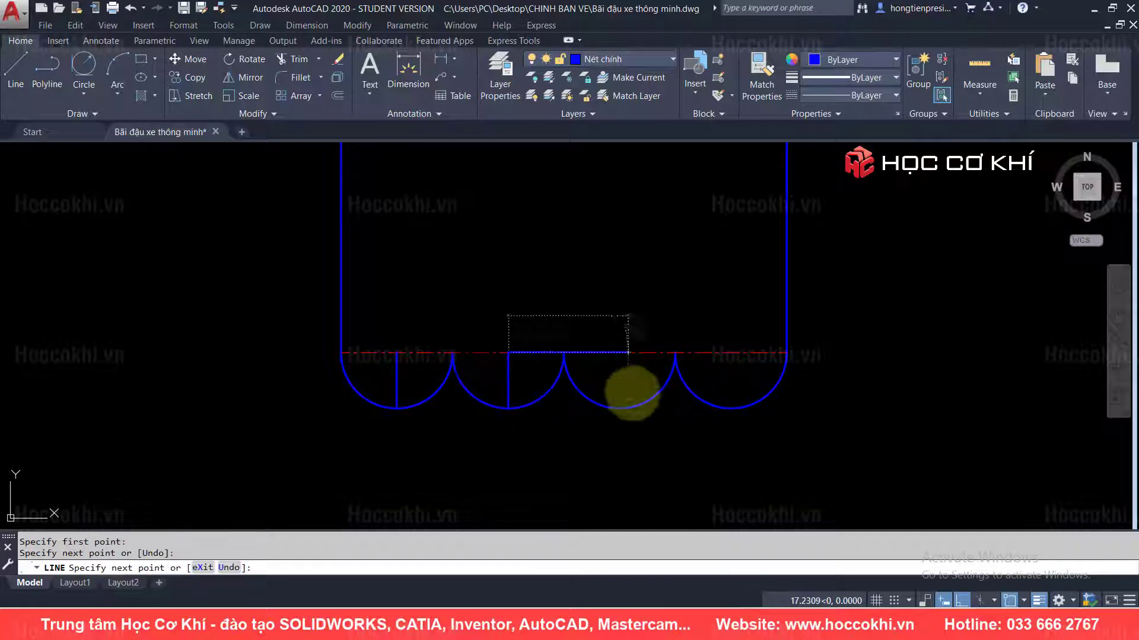
key("Return")
key("Return")
- Draw vertical lines from the third and fourth scallop bottoms up to the centreline
left_click(619, 415)
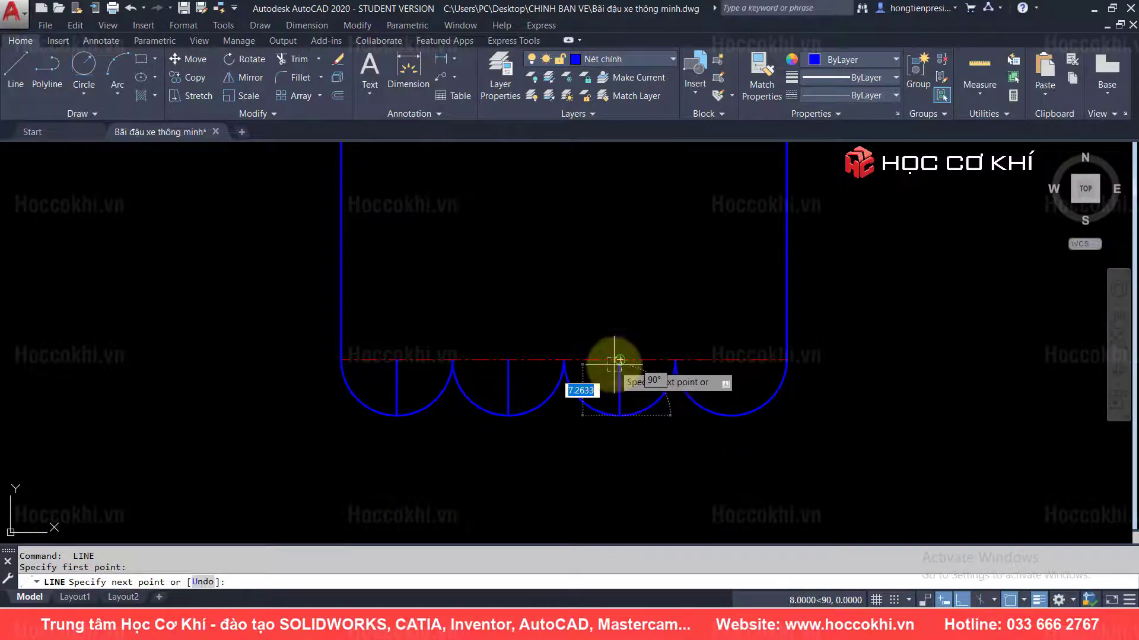
left_click(619, 360)
key("Return")
key("Return")
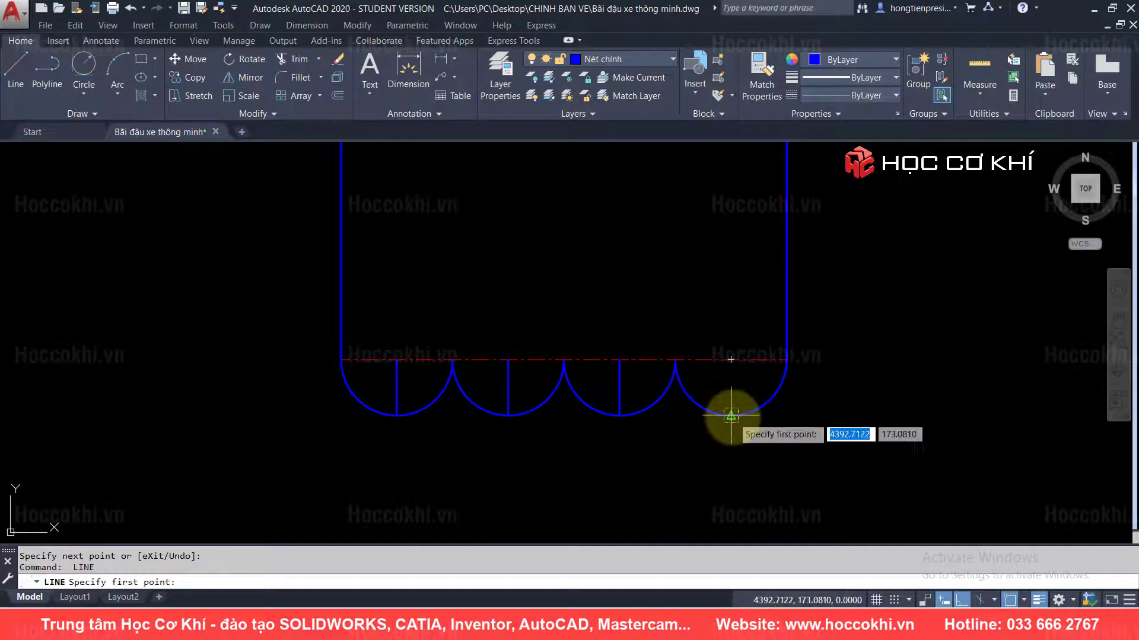
left_click(730, 415)
left_click(730, 359)
key("Escape")
key("Escape")
- Move the four vertical scallop lines onto the Nét tâm layer and view the reference
left_click(725, 381)
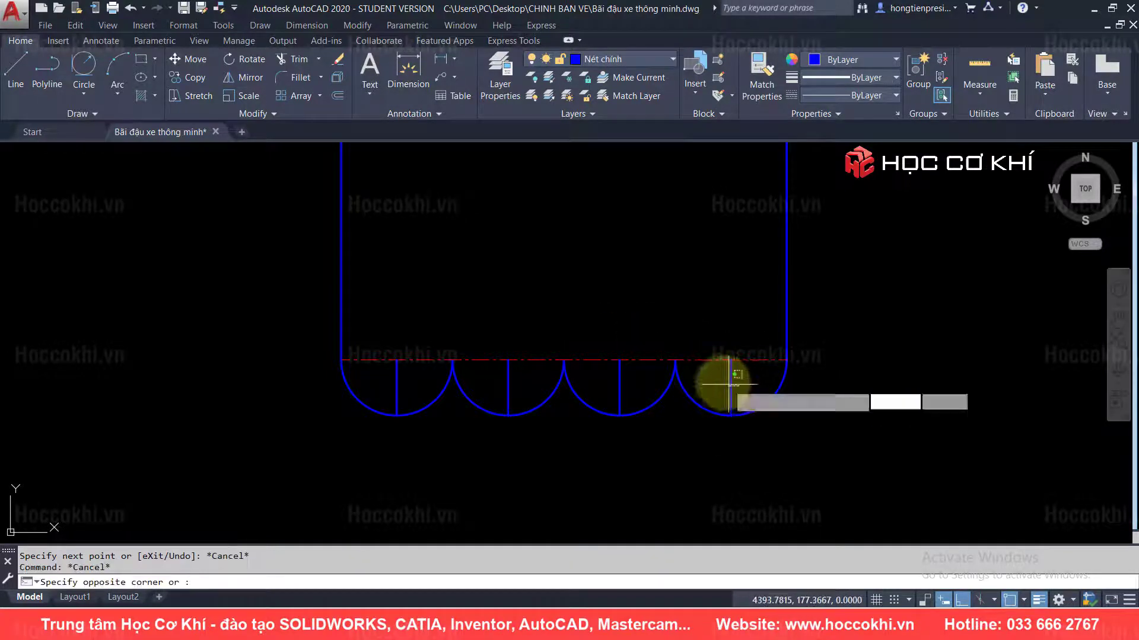
left_click(619, 384)
left_click(511, 377)
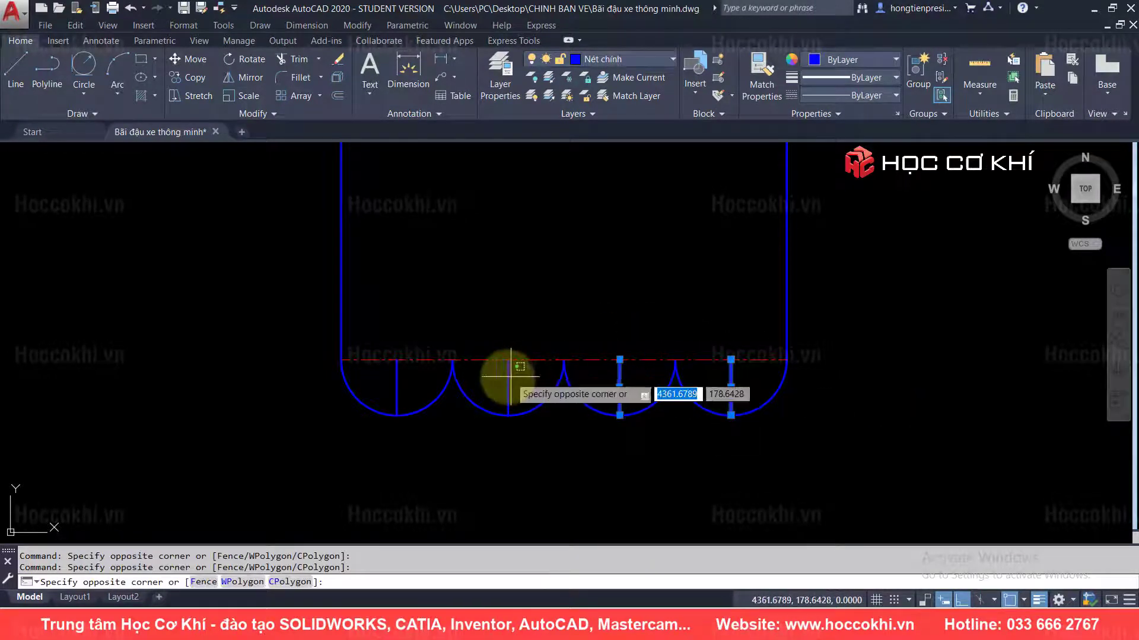
left_click(436, 376)
left_click(400, 374)
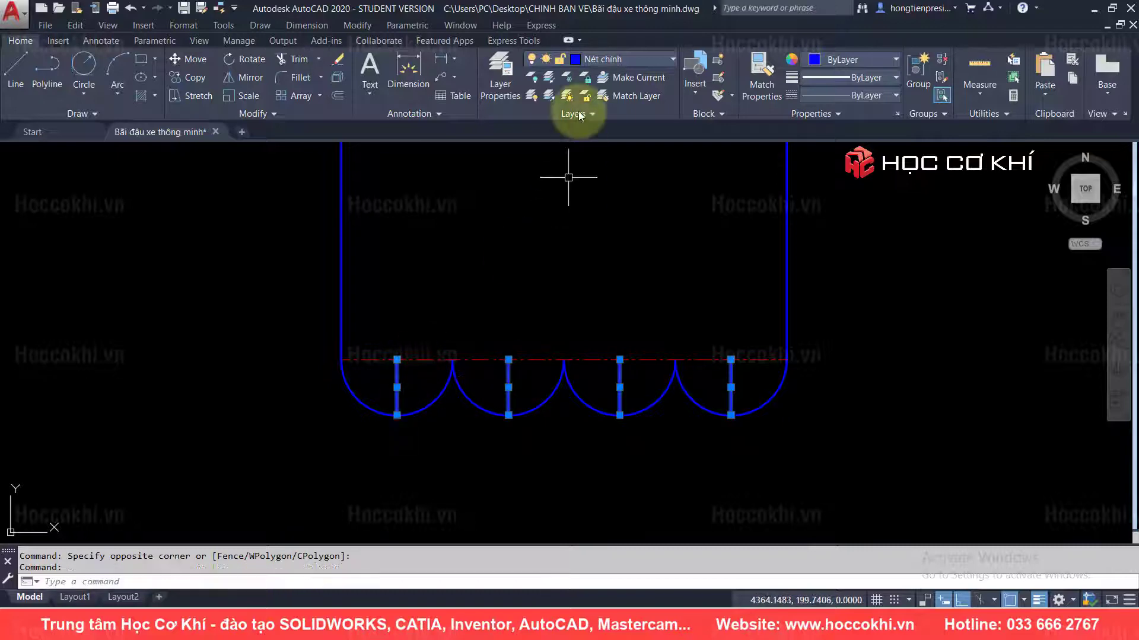
left_click(599, 58)
left_click(618, 165)
key("Escape")
key("Escape")
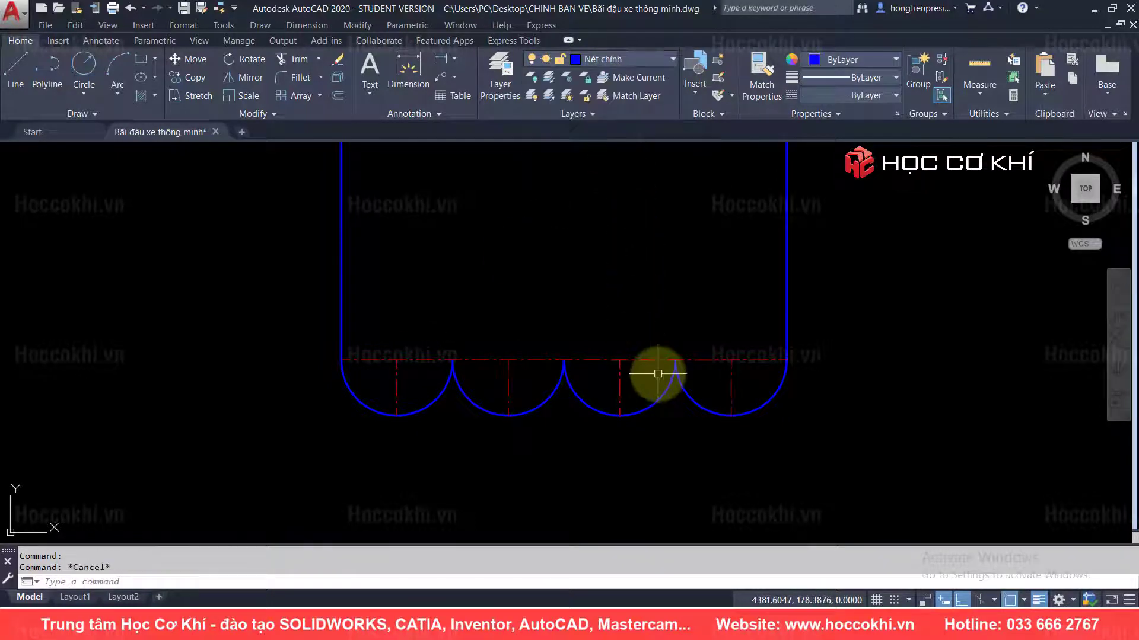
scroll(658, 373, "down", 1)
key("alt+Tab")
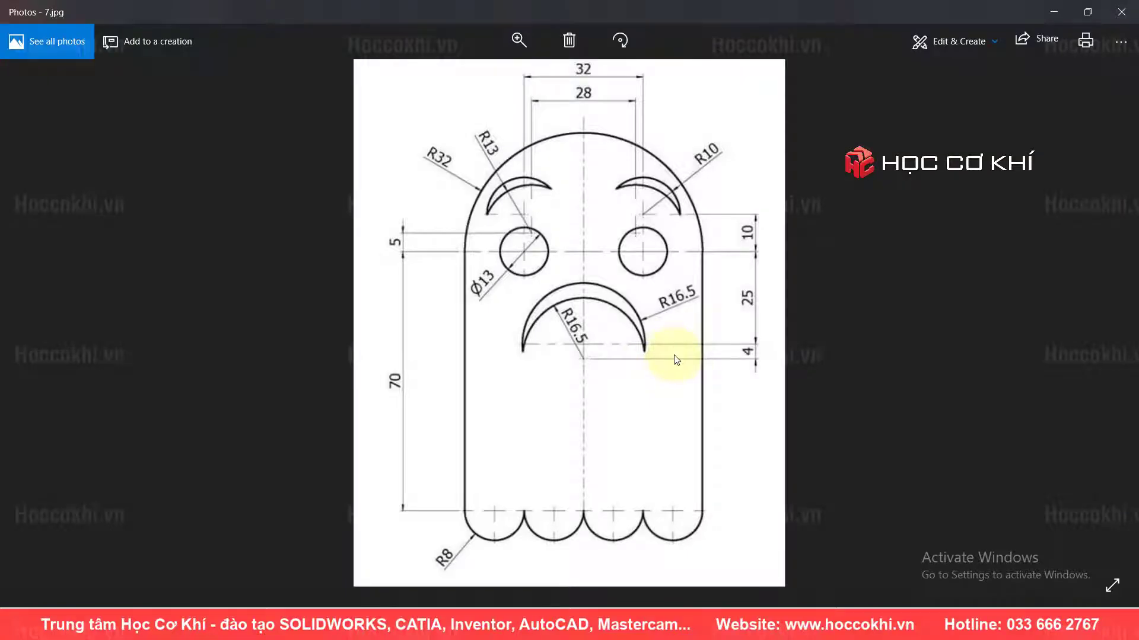
- Select the third scallop's centre line and compare the drawing against the reference image
key("alt+Tab")
scroll(632, 407, "up", 2)
left_click(628, 356)
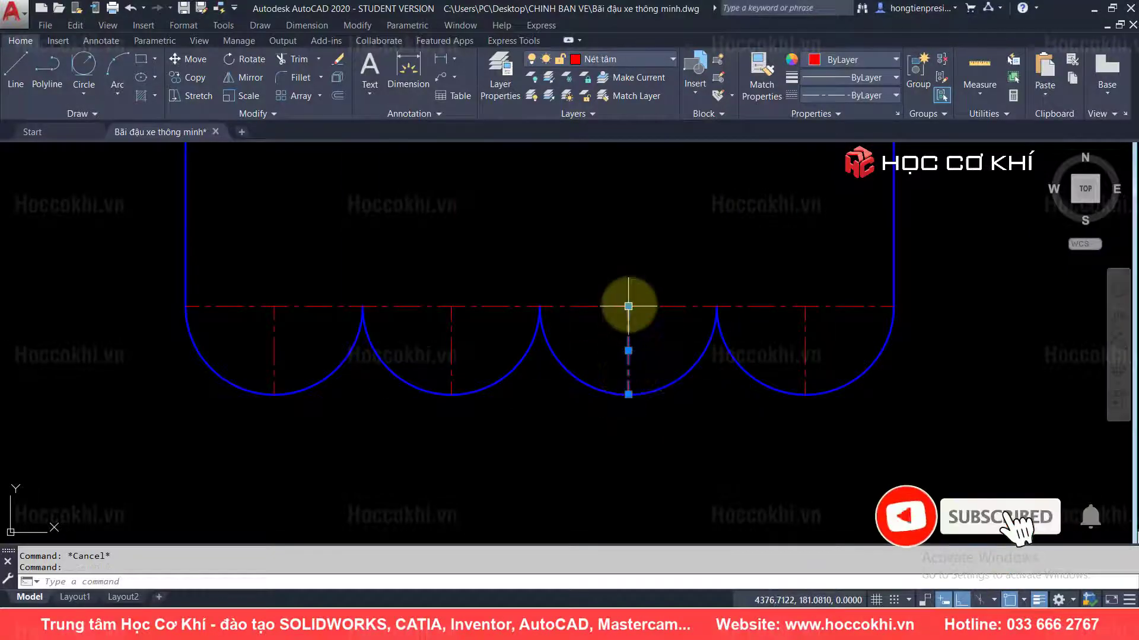
scroll(628, 305, "down", 1)
scroll(628, 310, "down", 2)
key("alt+Tab")
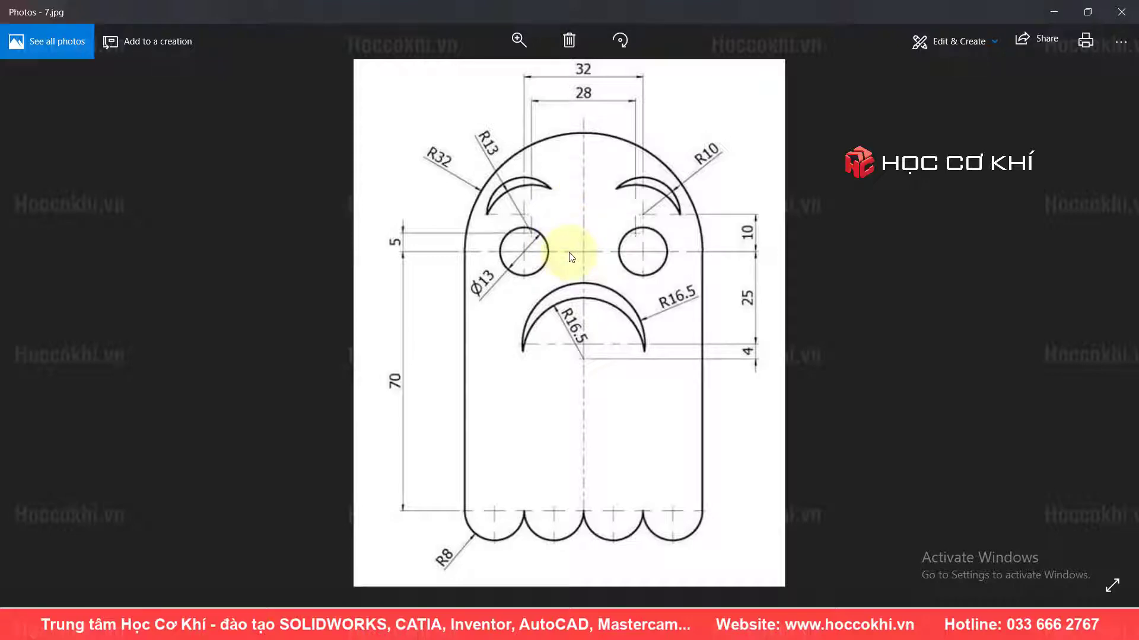
key("alt+Tab")
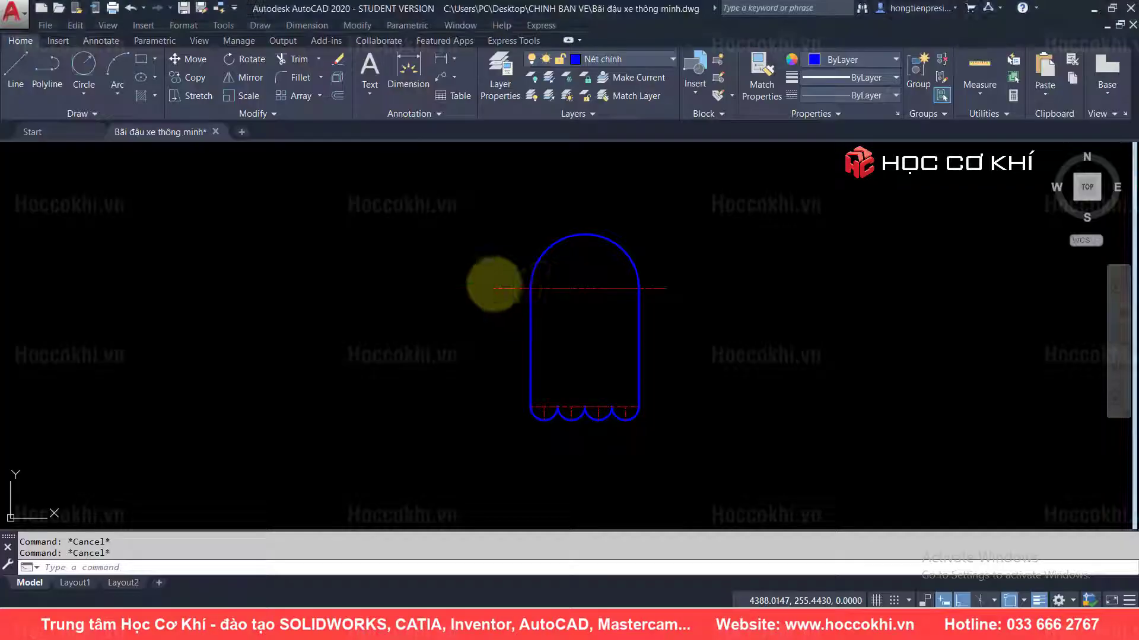
key("alt+Tab")
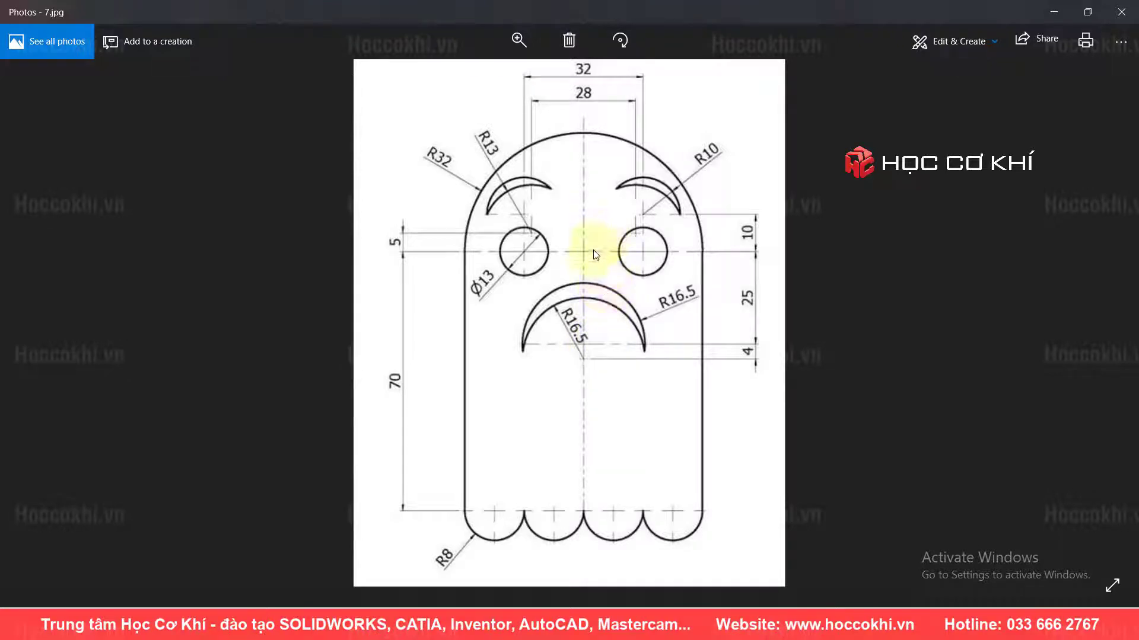
key("alt+Tab")
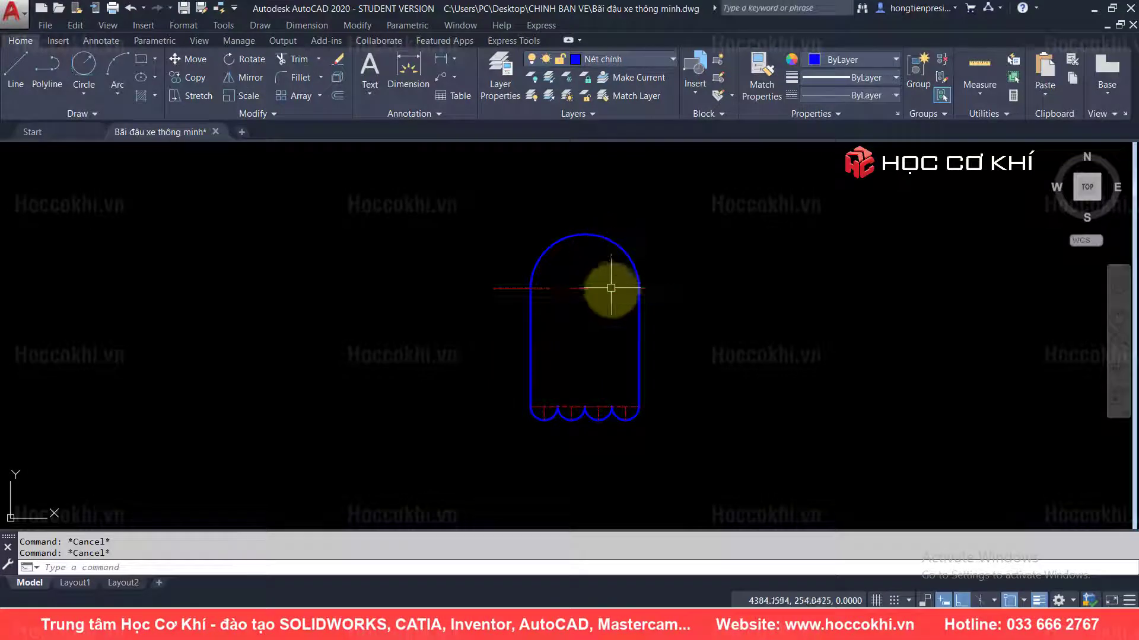
- Start a LINE (L) for the ghost's vertical centre axis
type("L")
key("Return")
key("alt+Tab")
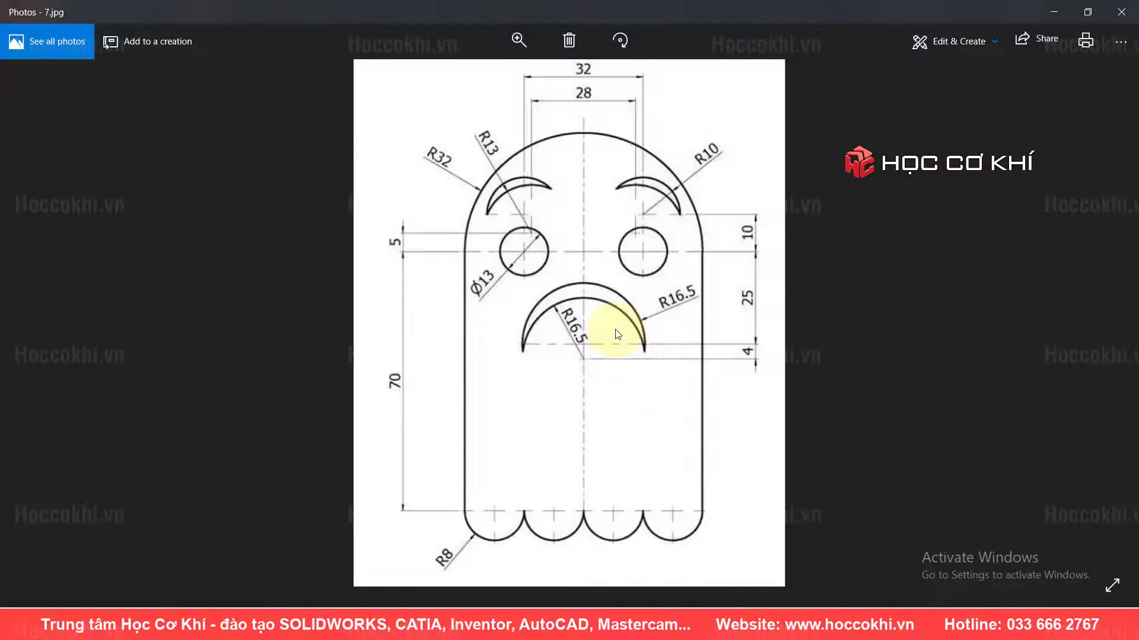
key("alt+Tab")
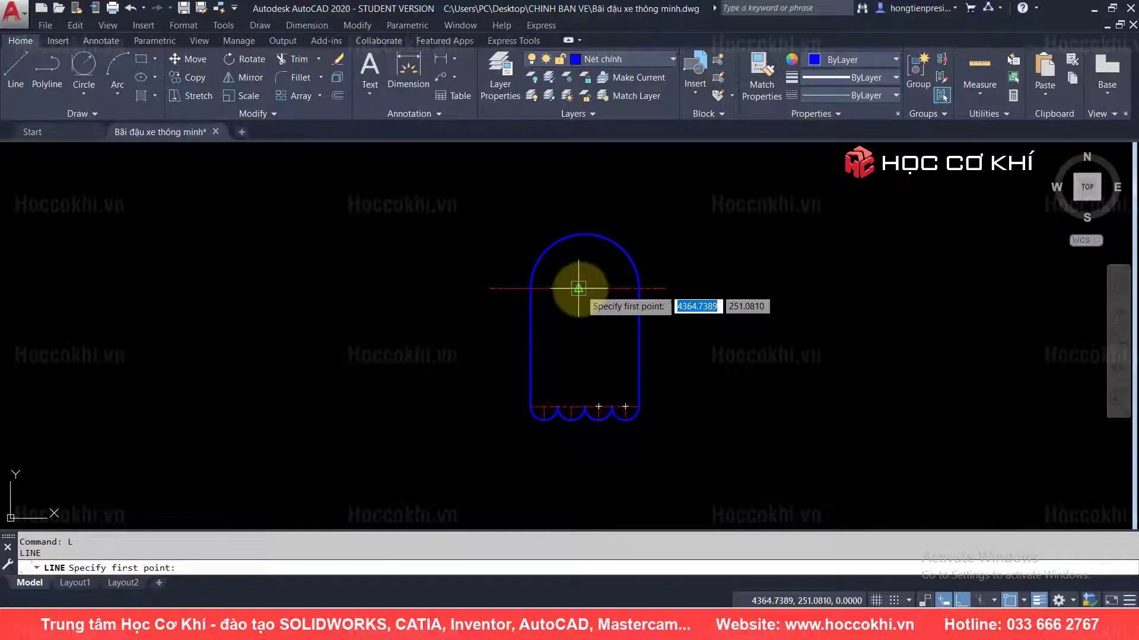
- Draw a vertical line from the arc top to the ghost's bottom on the Nét tâm layer
left_click(585, 236)
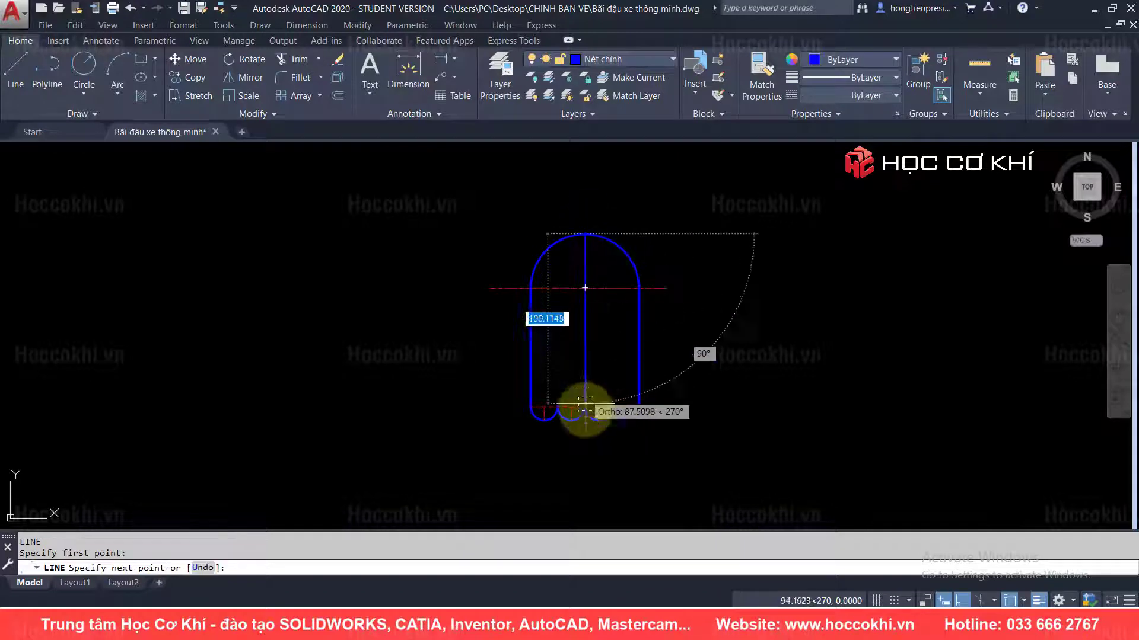
left_click(585, 442)
key("Escape")
key("Escape")
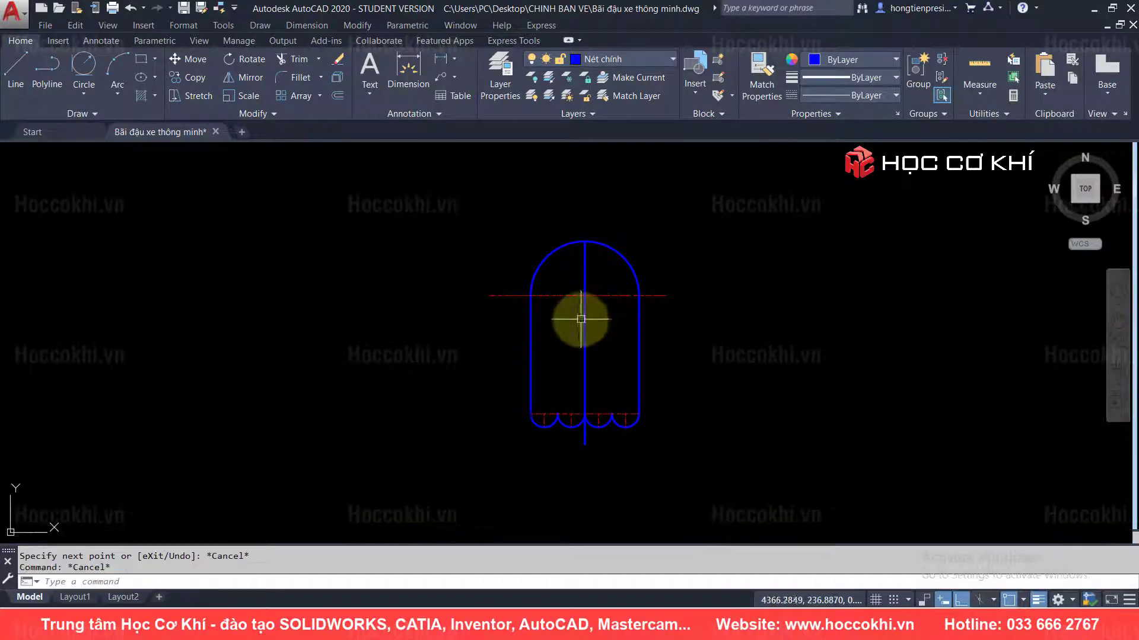
left_click(590, 309)
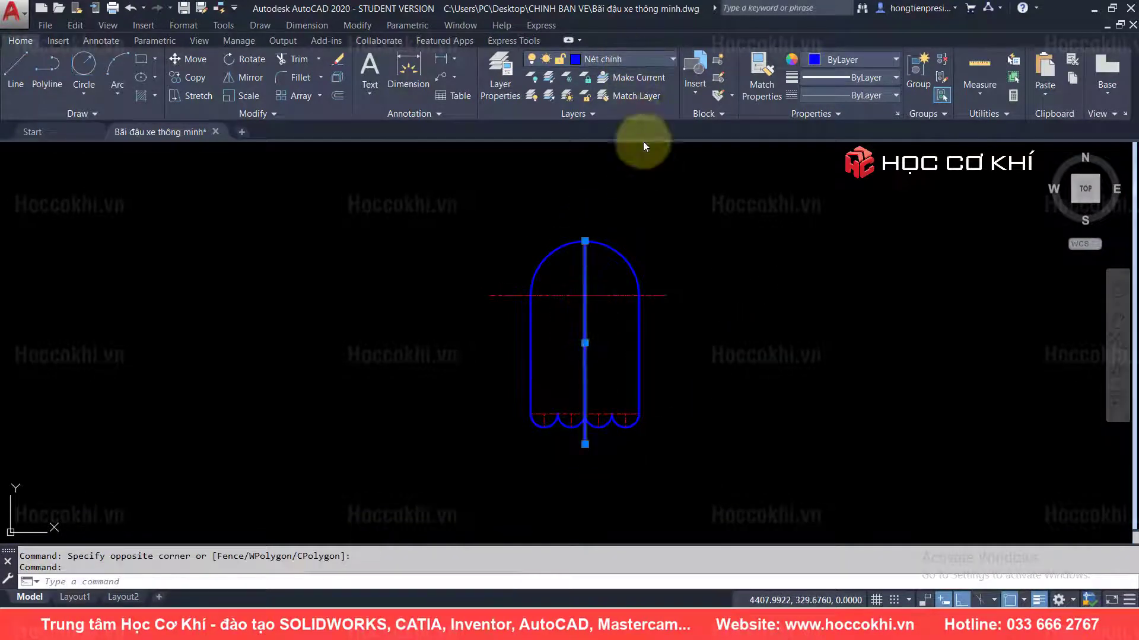
left_click(623, 59)
left_click(606, 176)
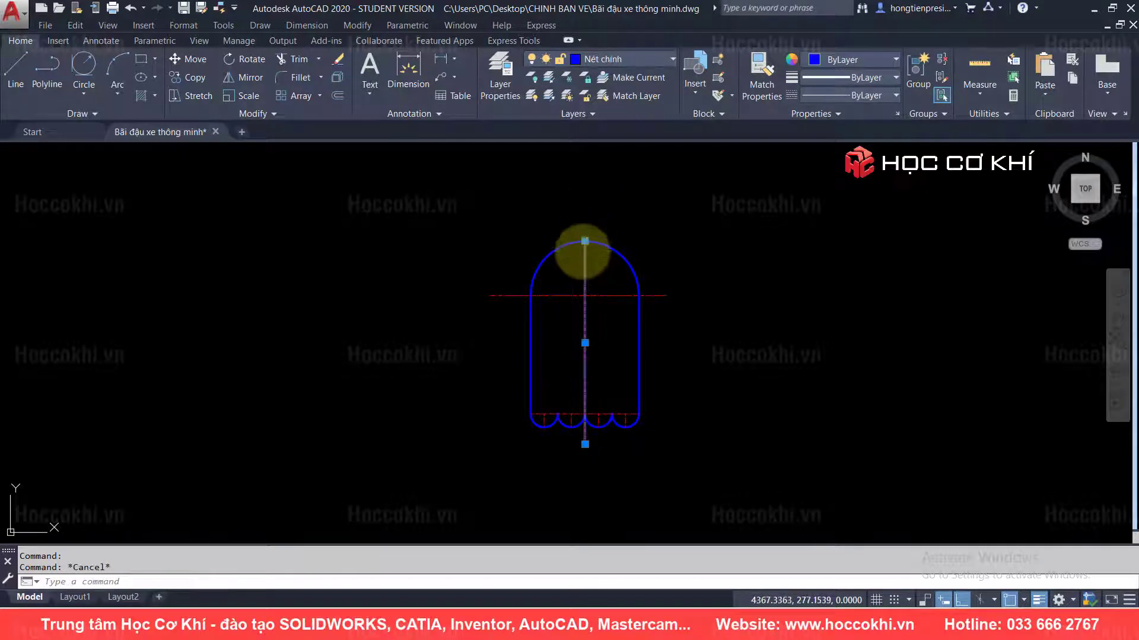
- Stretch the axis's top grip above the ghost, check the reference, and start CIRCLE
left_click(584, 241)
left_click(584, 191)
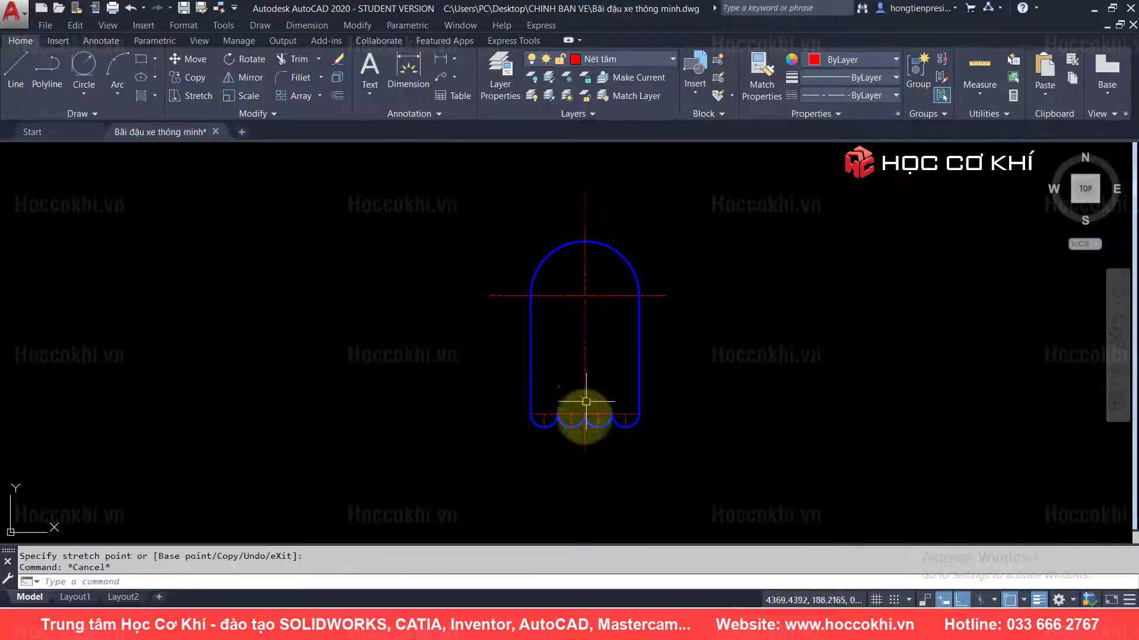
key("Escape")
key("alt+Tab")
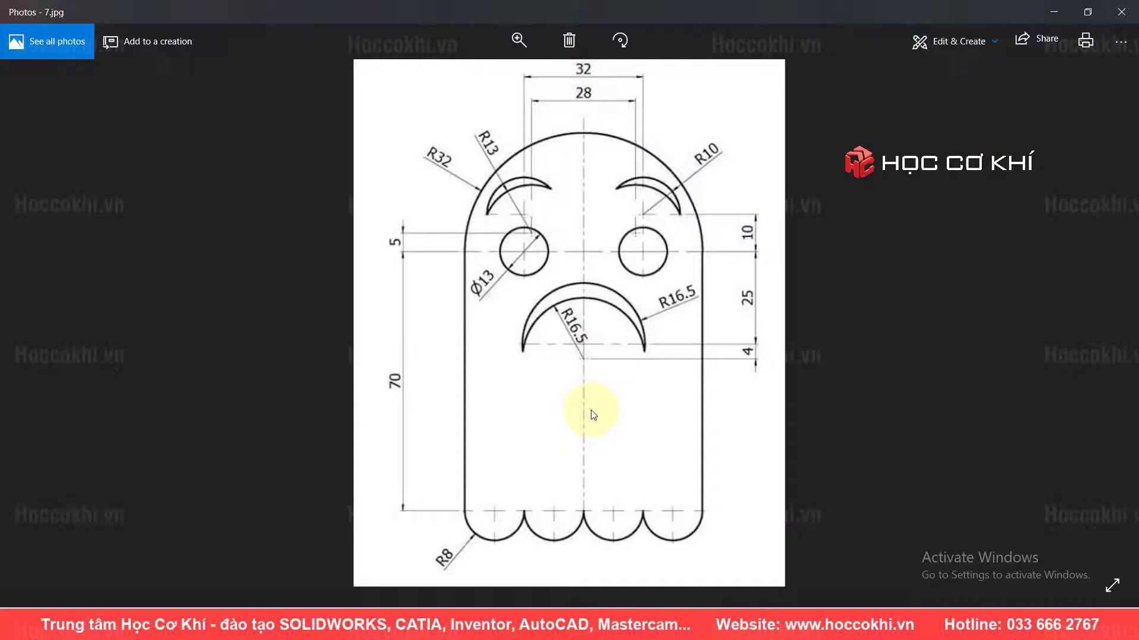
key("alt+Tab")
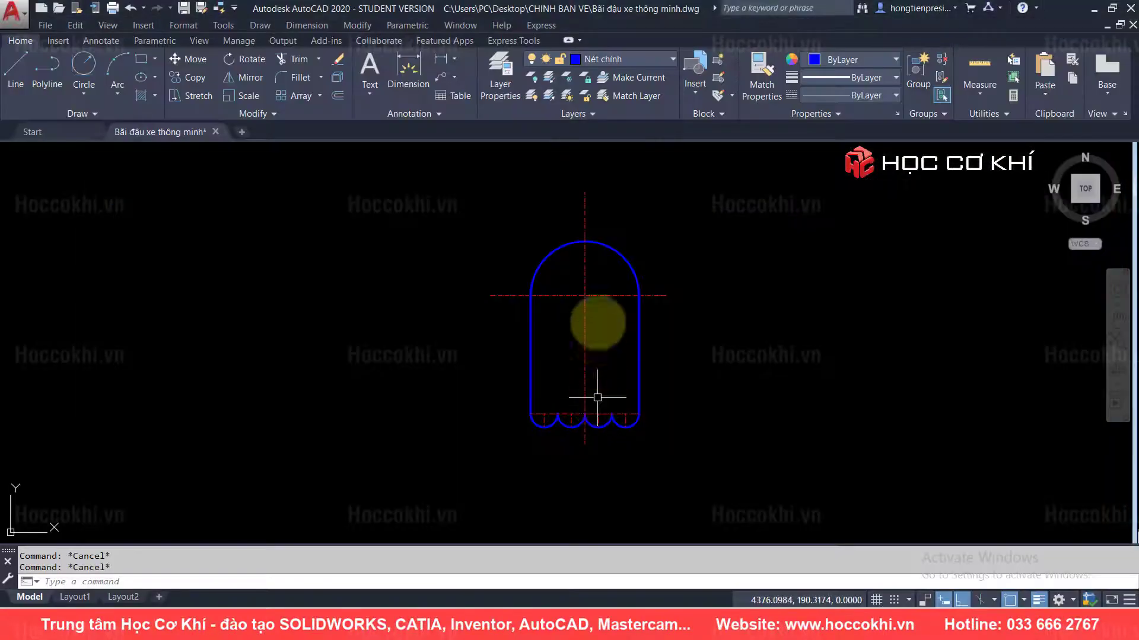
key("alt+Tab")
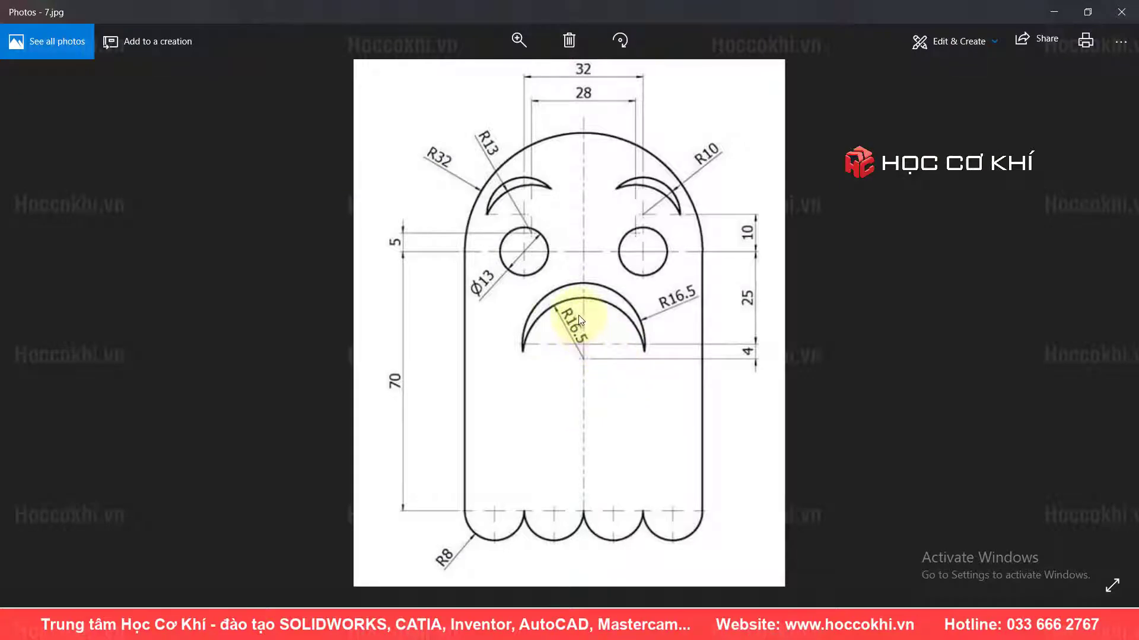
key("alt+Tab")
type("c")
key("Return")
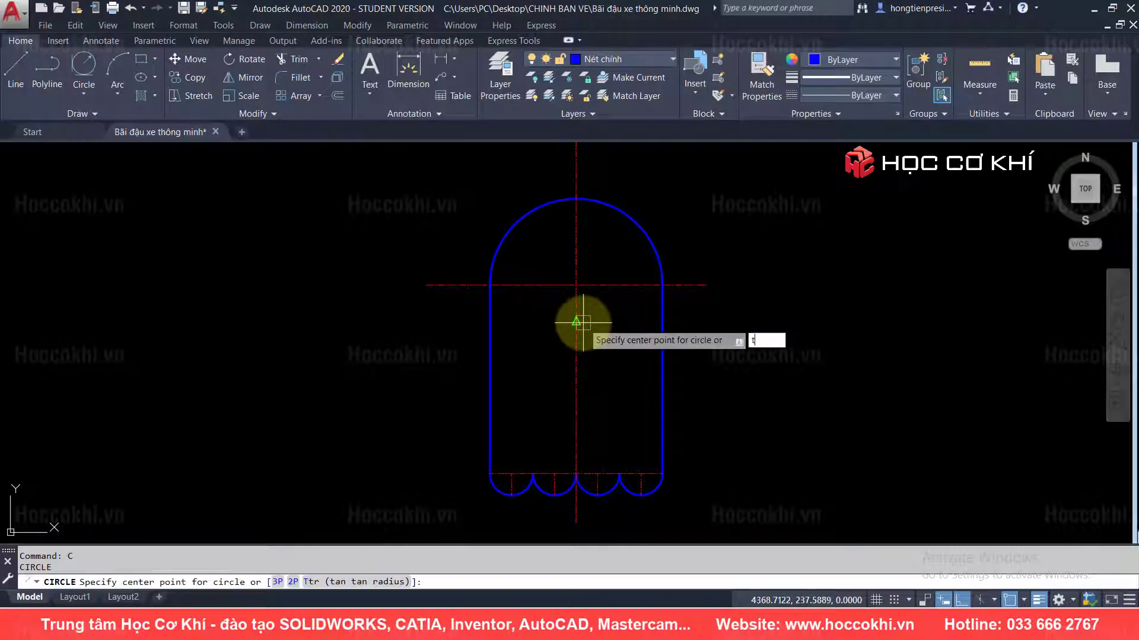
- Place a radius-16.5 mouth circle tracked 29 units down from the centre-line intersection
key("Return")
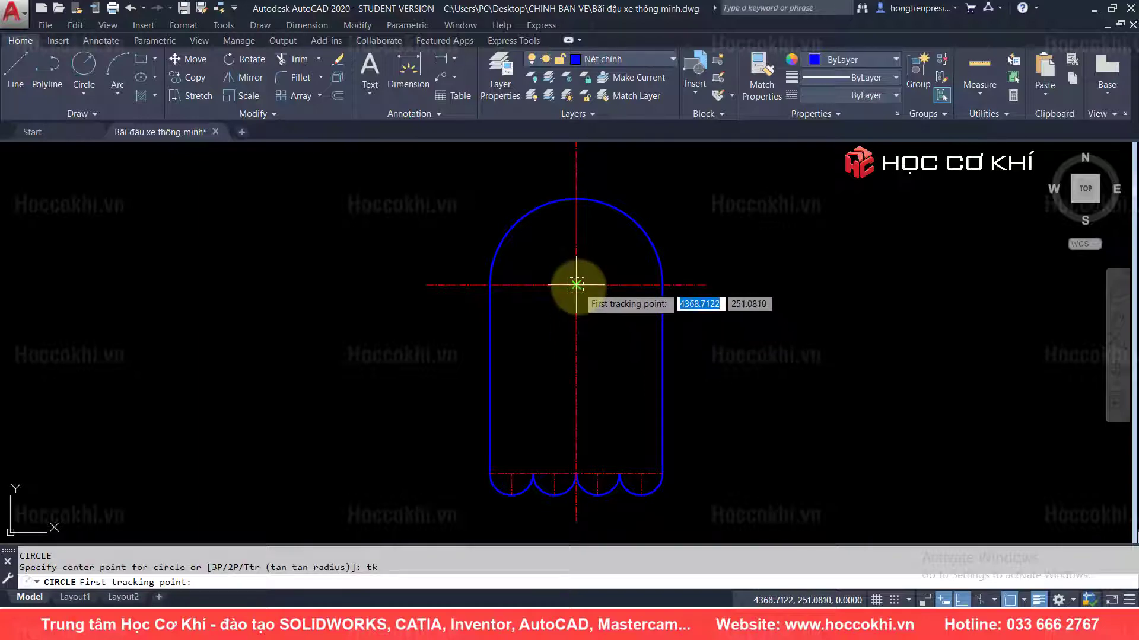
left_click(576, 284)
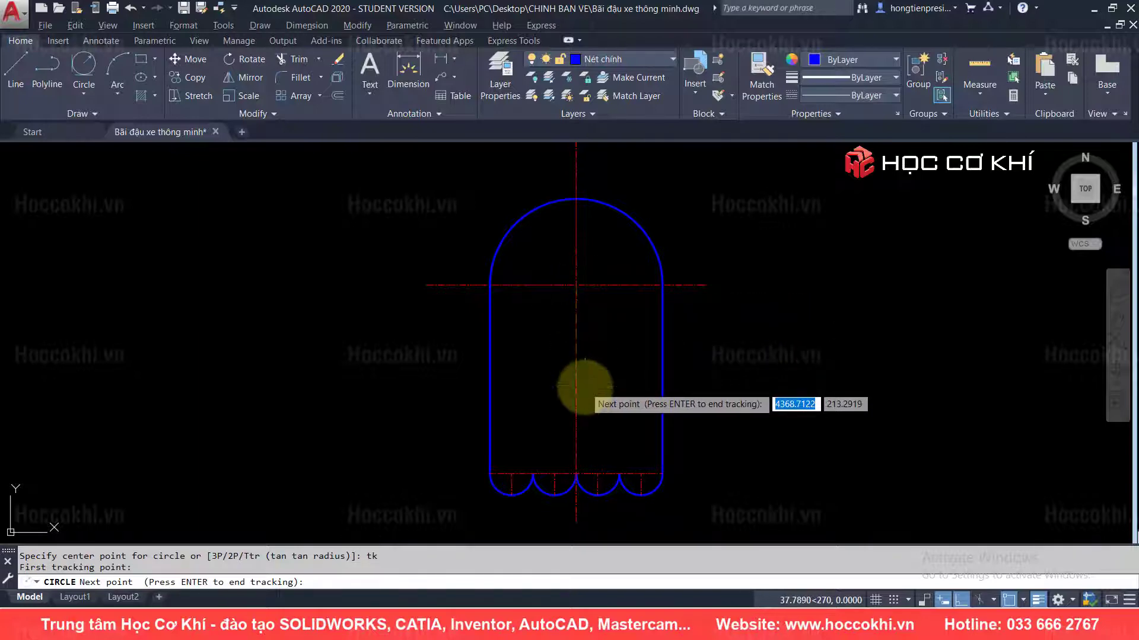
key("alt+Tab")
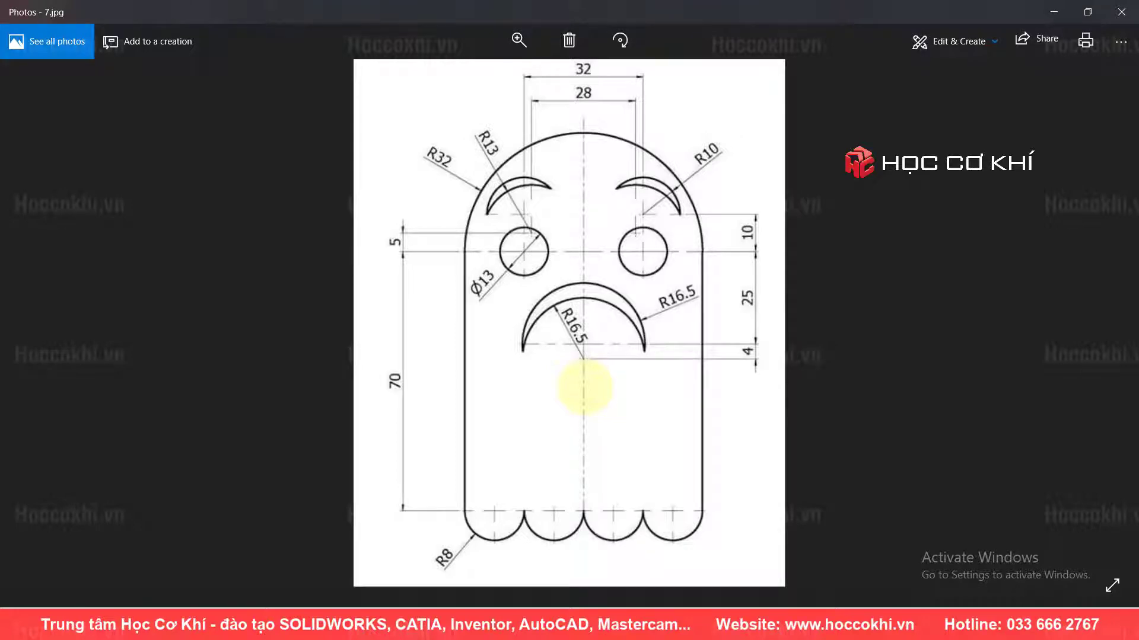
key("alt+Tab")
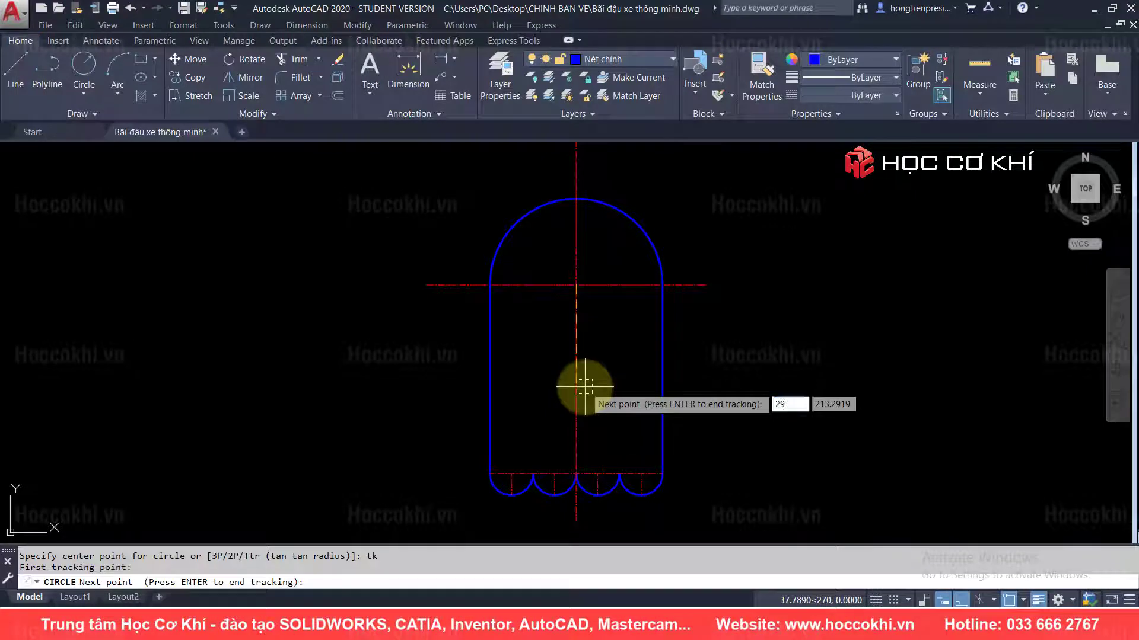
key("Return")
key("Return")
key("alt+Tab")
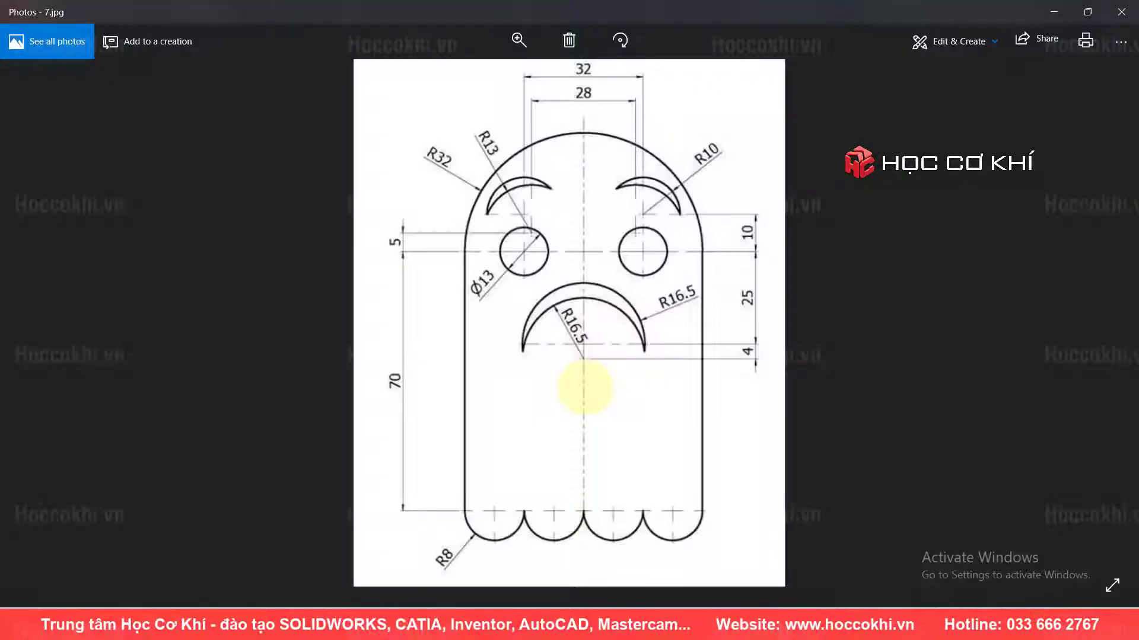
key("alt+Tab")
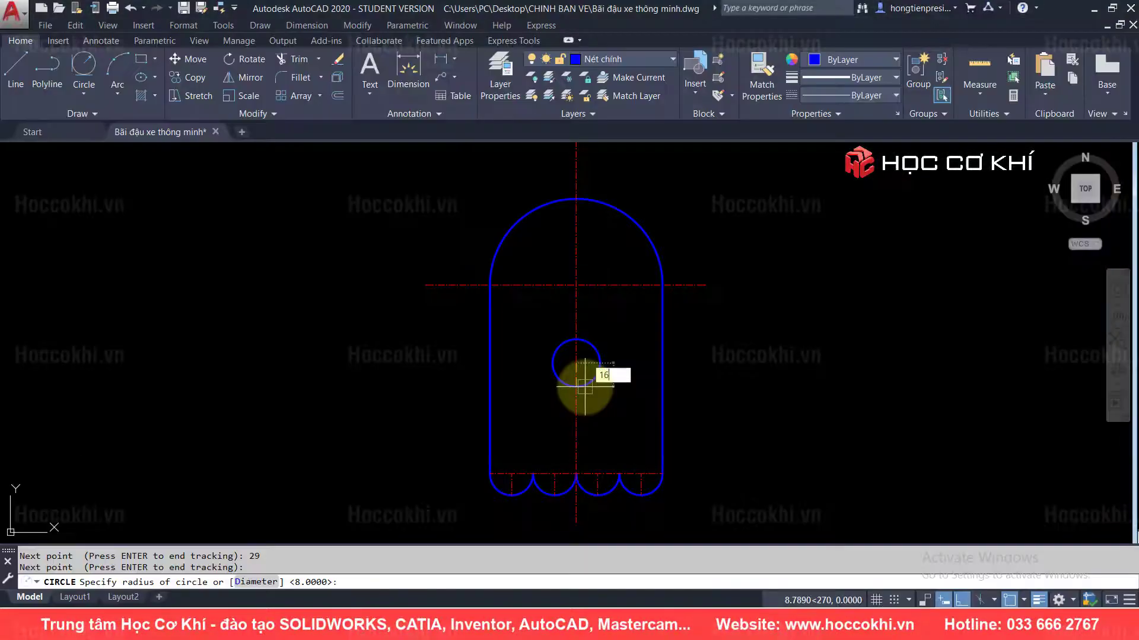
key("Return")
key("alt+Tab")
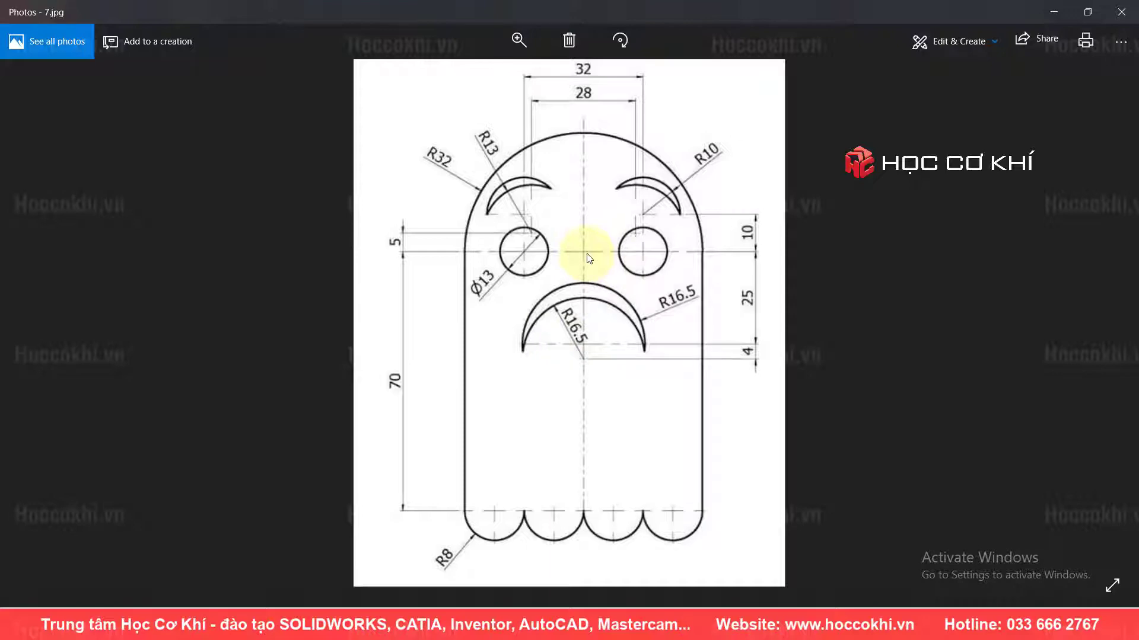
key("alt+Tab")
- Try a circle tracked 5 units from the centre-line intersection, then cancel it
type("c")
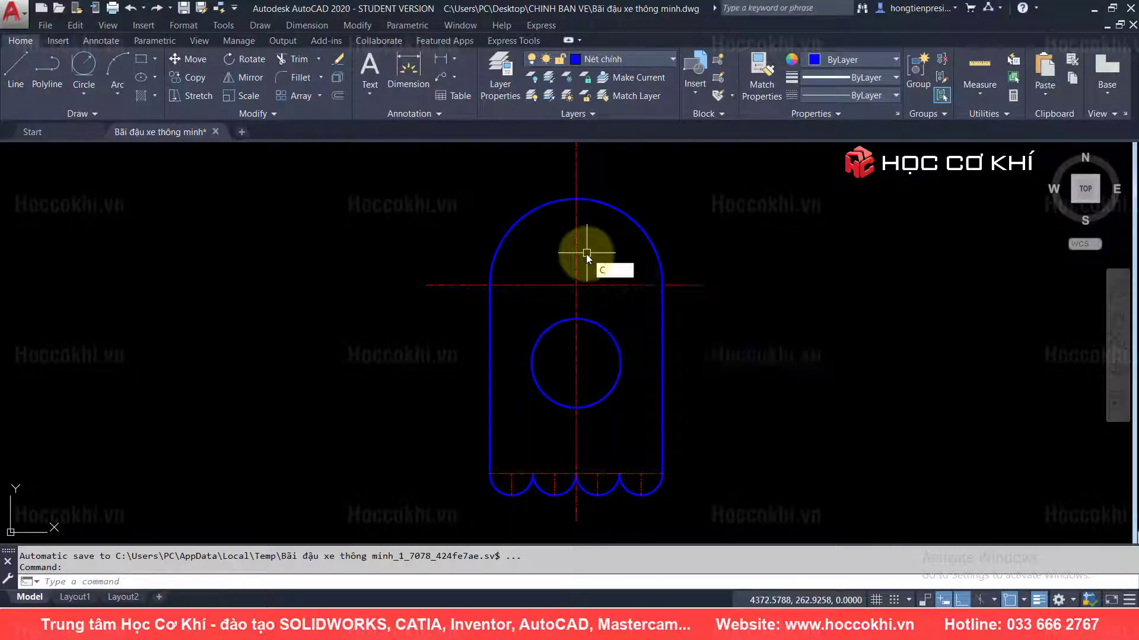
key("Return")
type("tk")
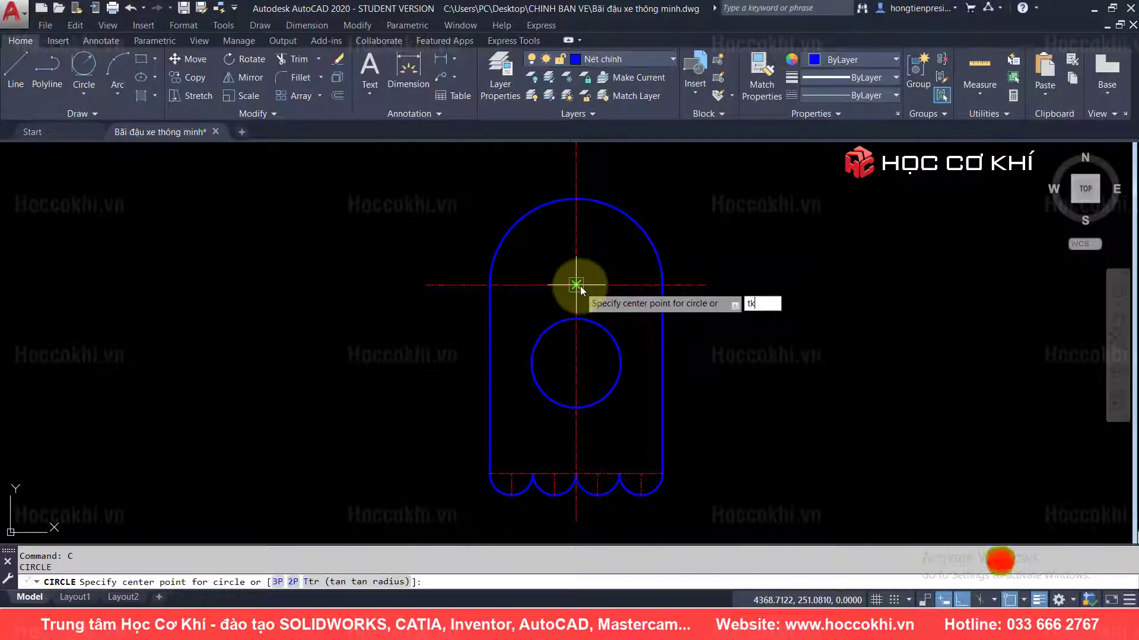
key("Return")
left_click(576, 286)
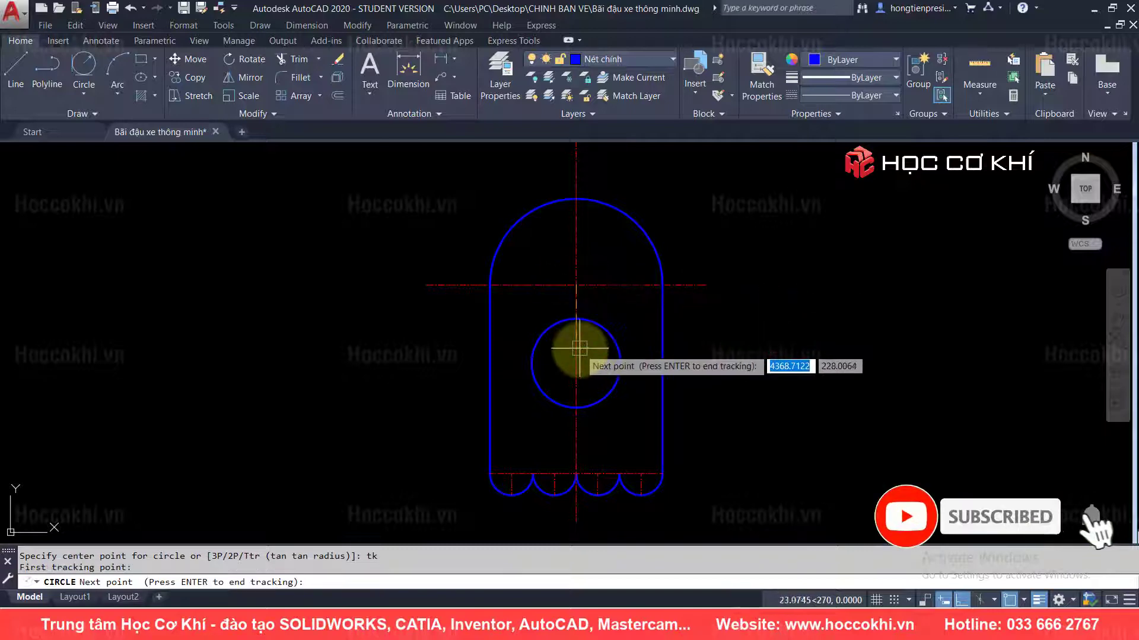
key("alt+Tab")
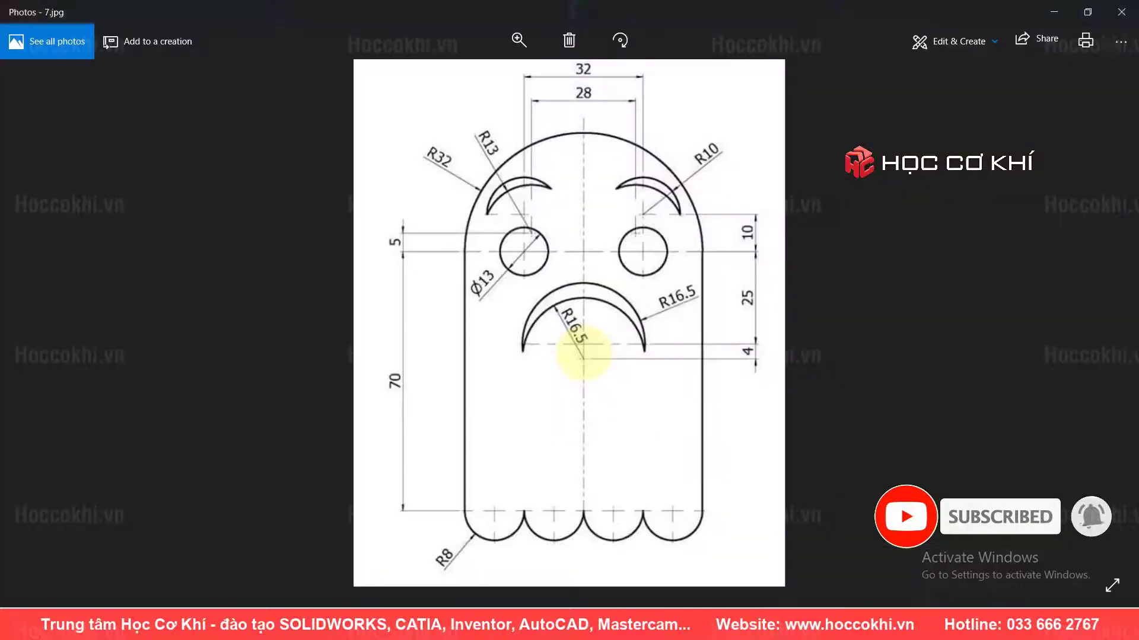
key("alt+Tab")
type("5")
key("Return")
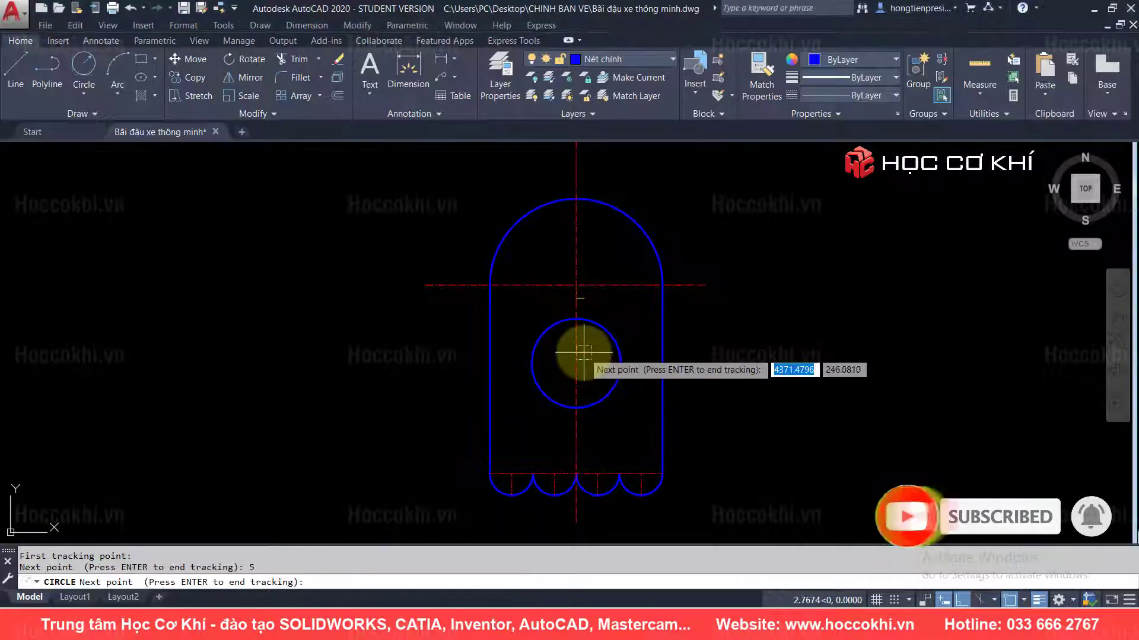
key("Return")
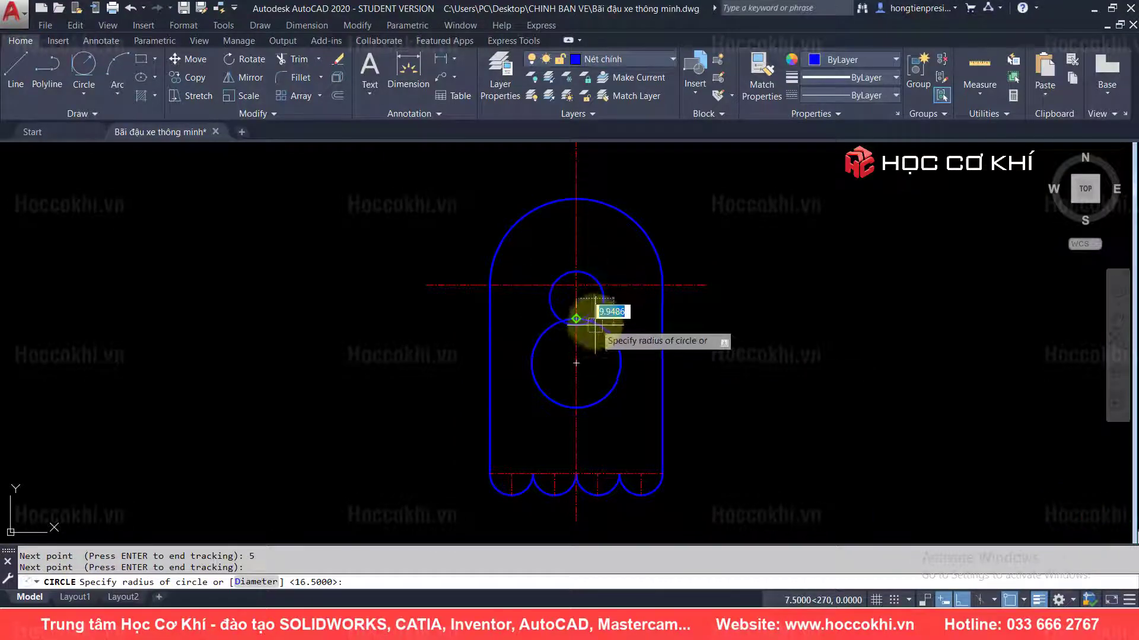
key("Escape")
key("Escape")
key("Escape")
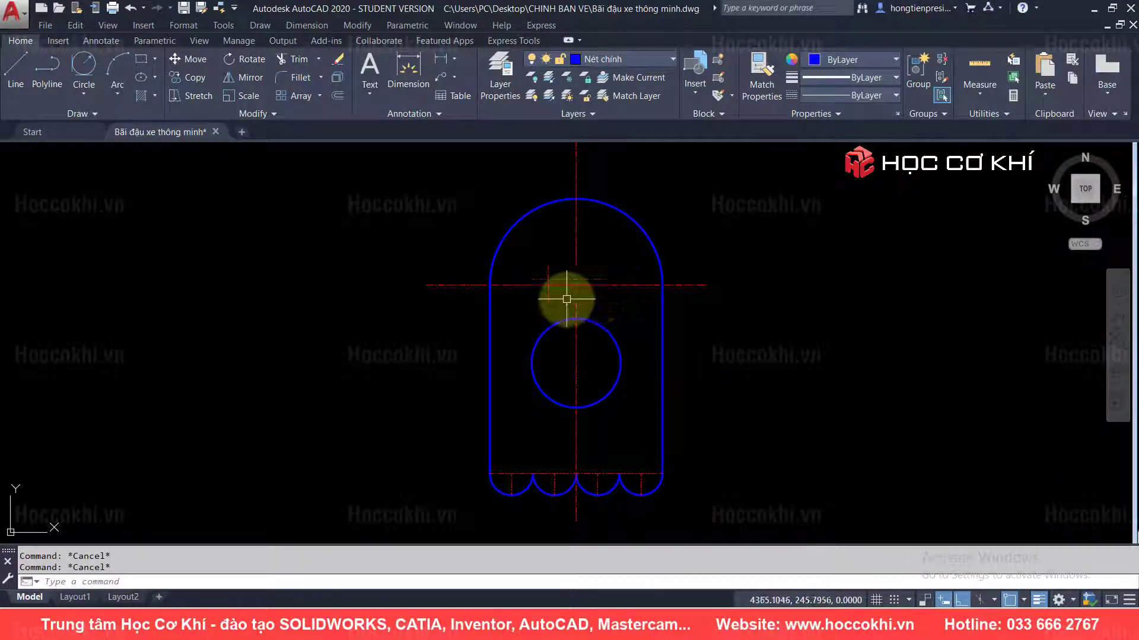
type("c")
- Retry tracking the circle centre from the intersection, cancel again, and restart CIRCLE
key("Return")
type("tk")
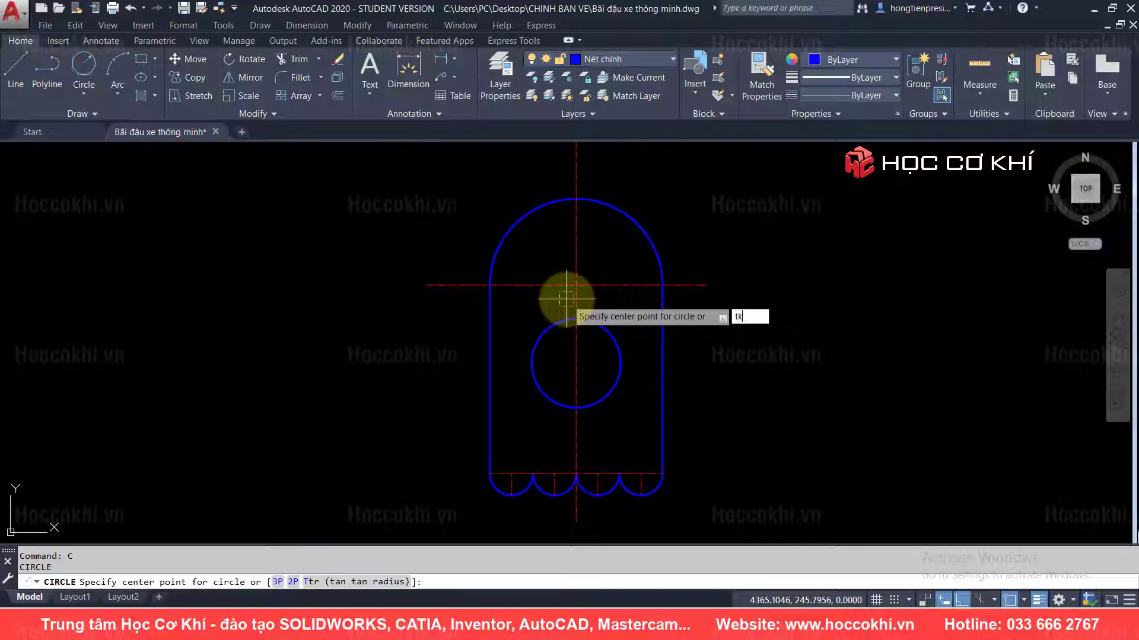
key("Return")
left_click(576, 285)
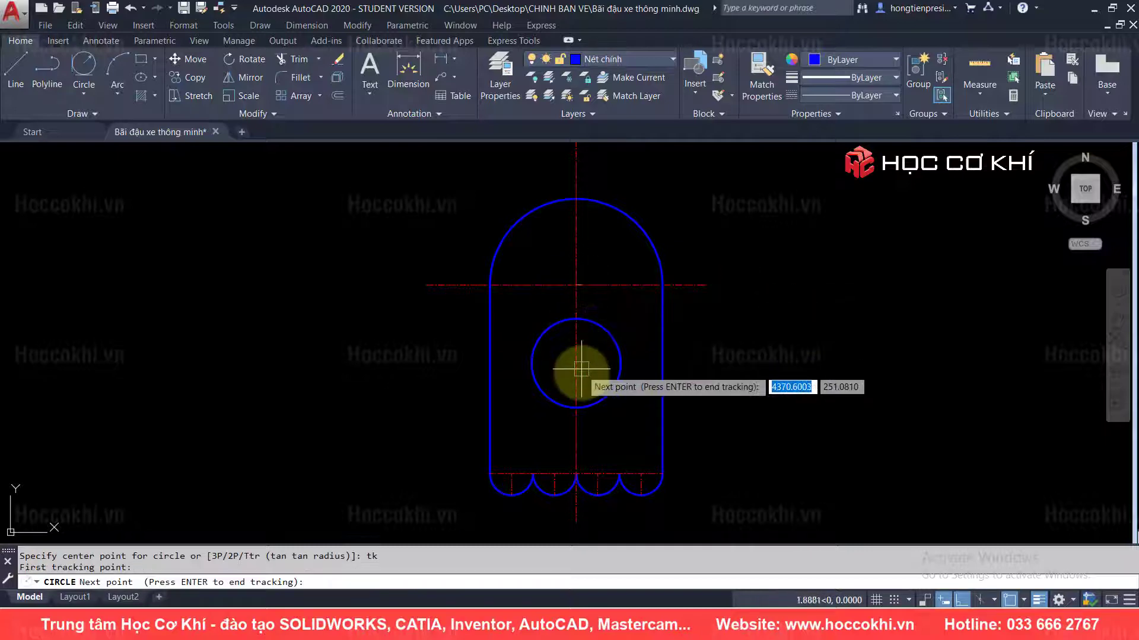
type("25")
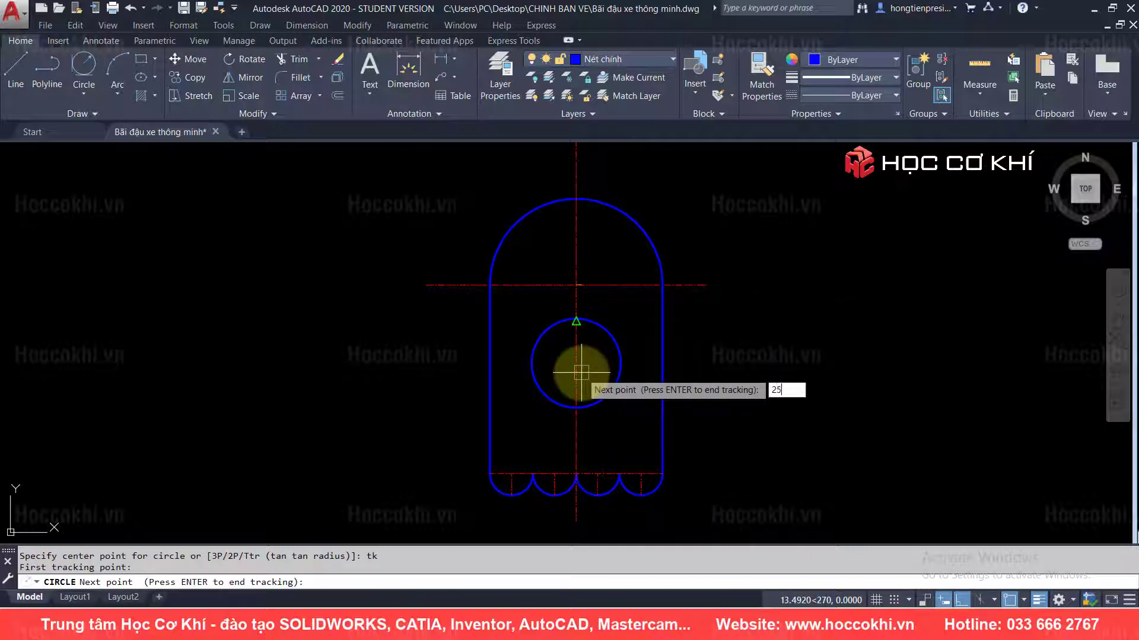
key("Return")
key("Return")
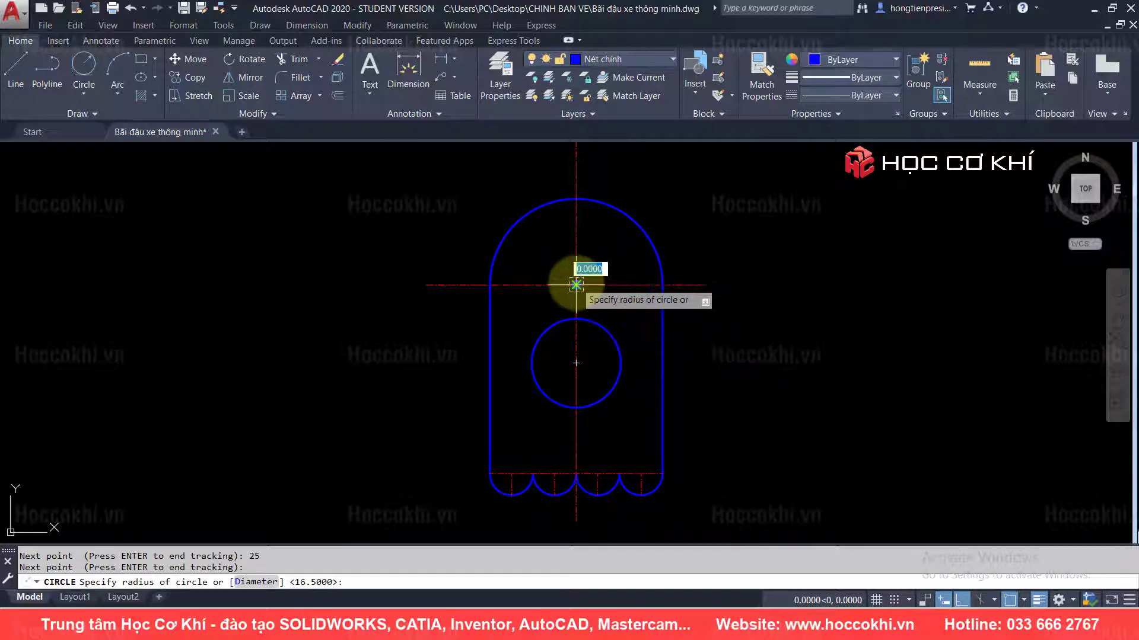
key("Escape")
key("Escape")
type("c")
key("Return")
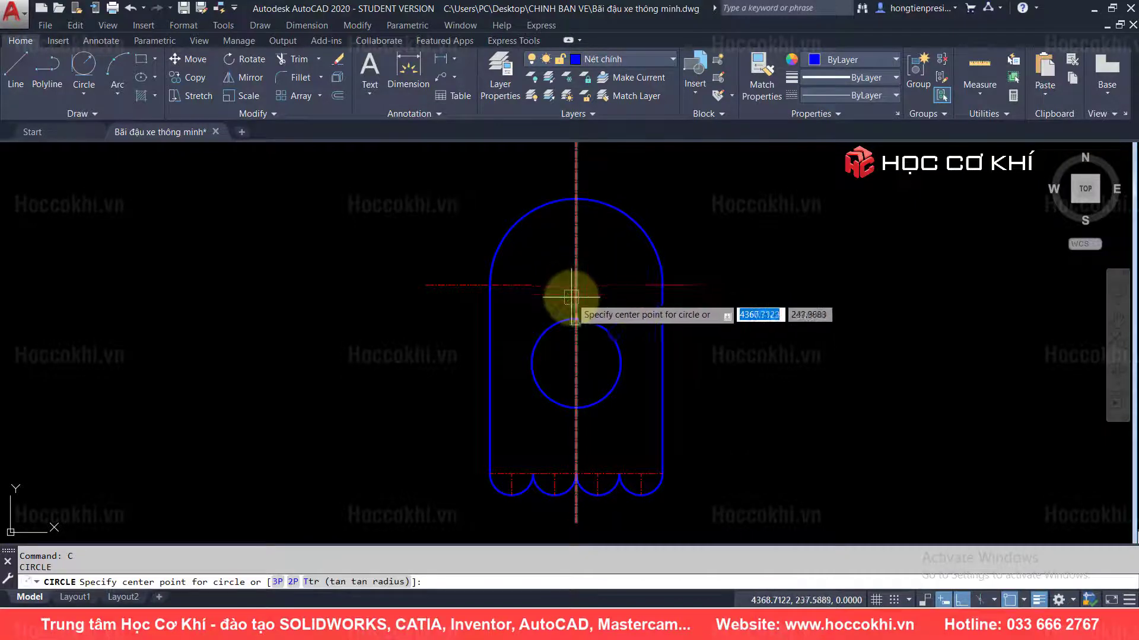
- Draw a radius-16.5 circle centred 25 units down the axis from the centre-line intersection
key("Return")
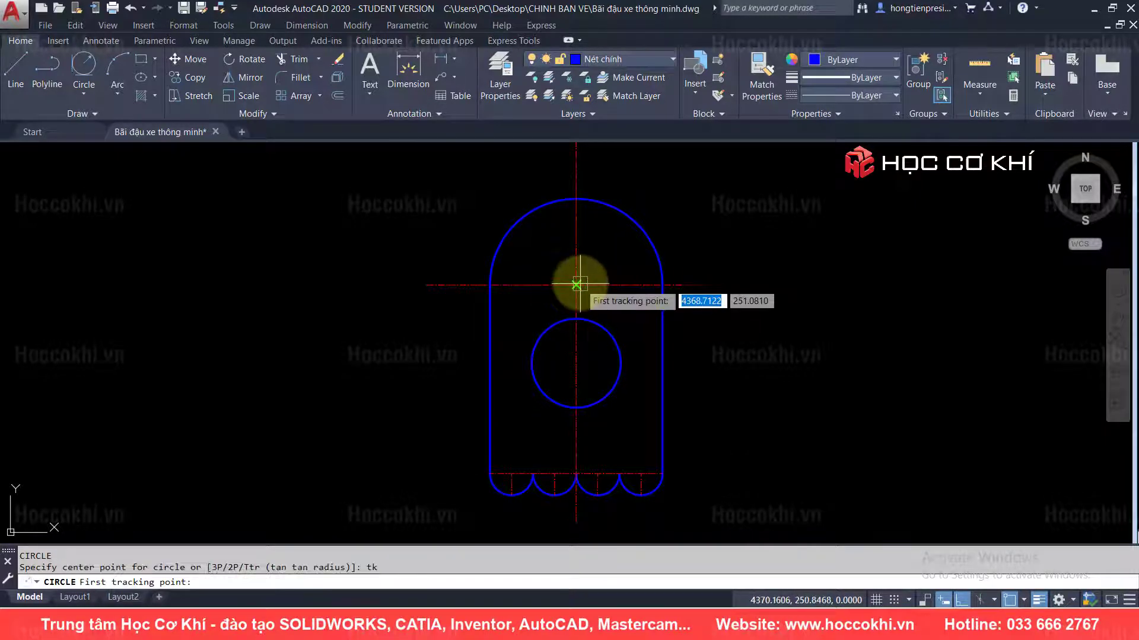
scroll(566, 293, "up", 5)
left_click(559, 292)
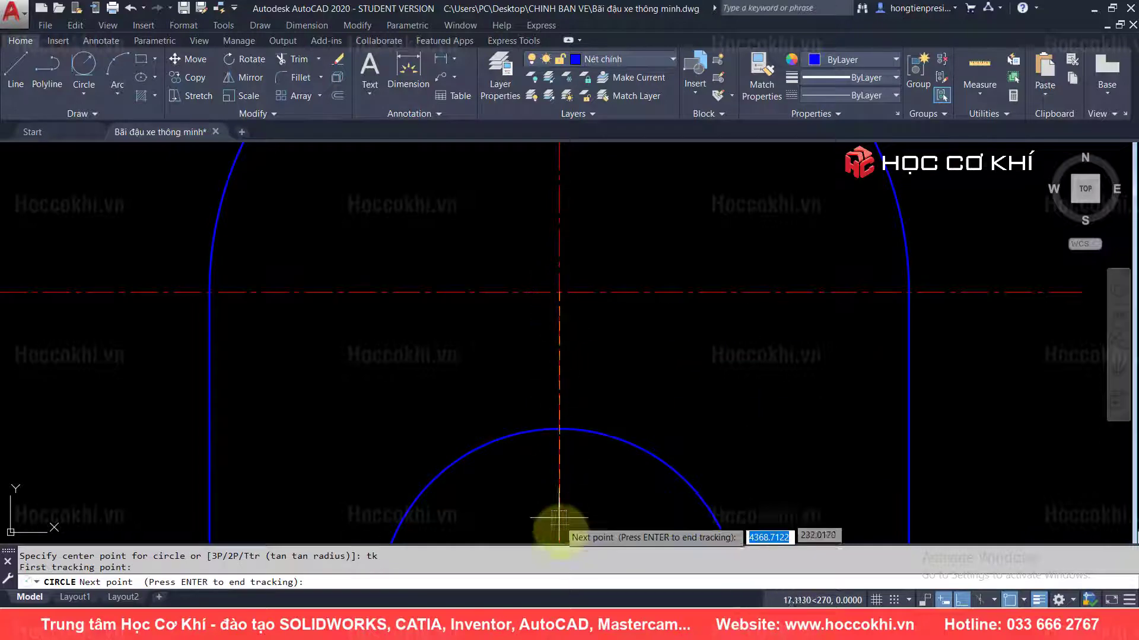
middle_click_drag(562, 491, 565, 405)
type("25")
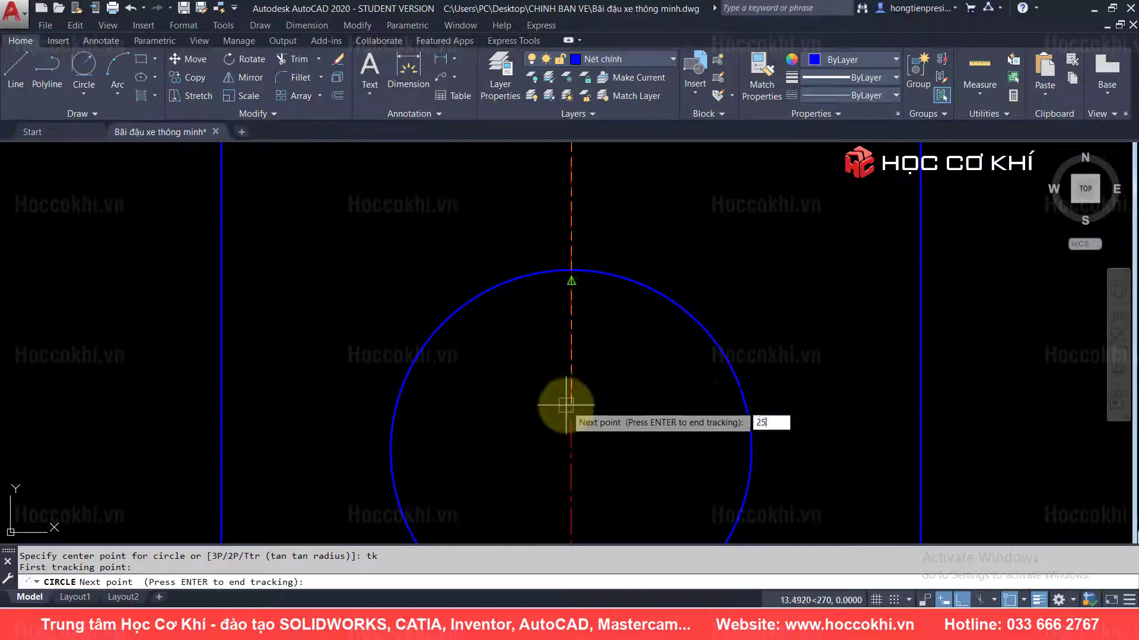
key("Return")
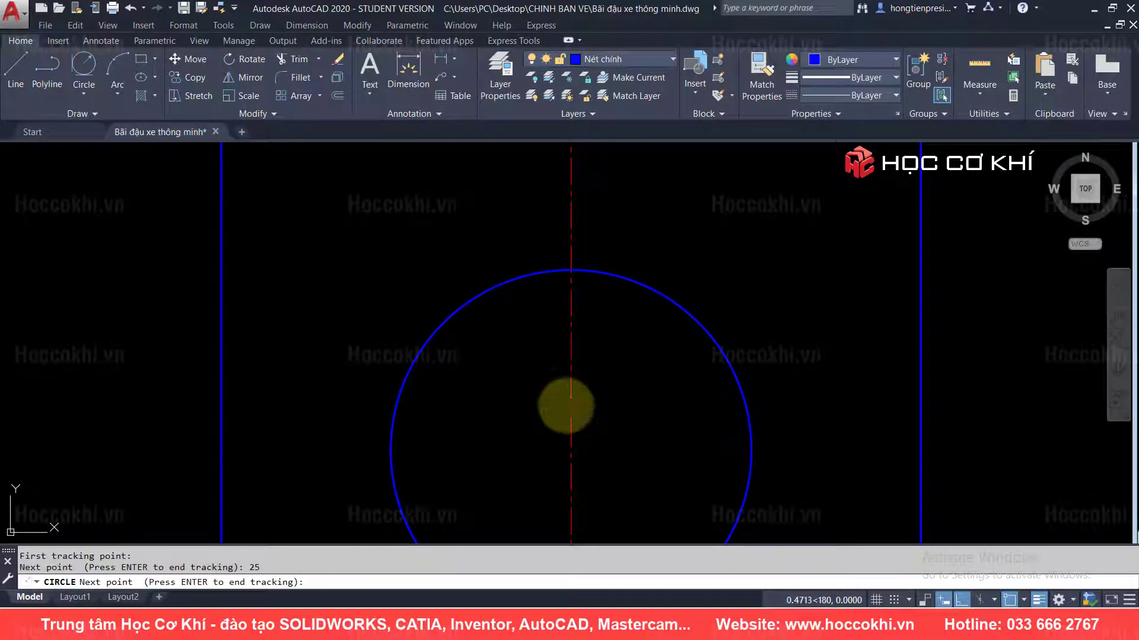
key("Return")
scroll(615, 337, "down", 2)
scroll(615, 337, "down", 3)
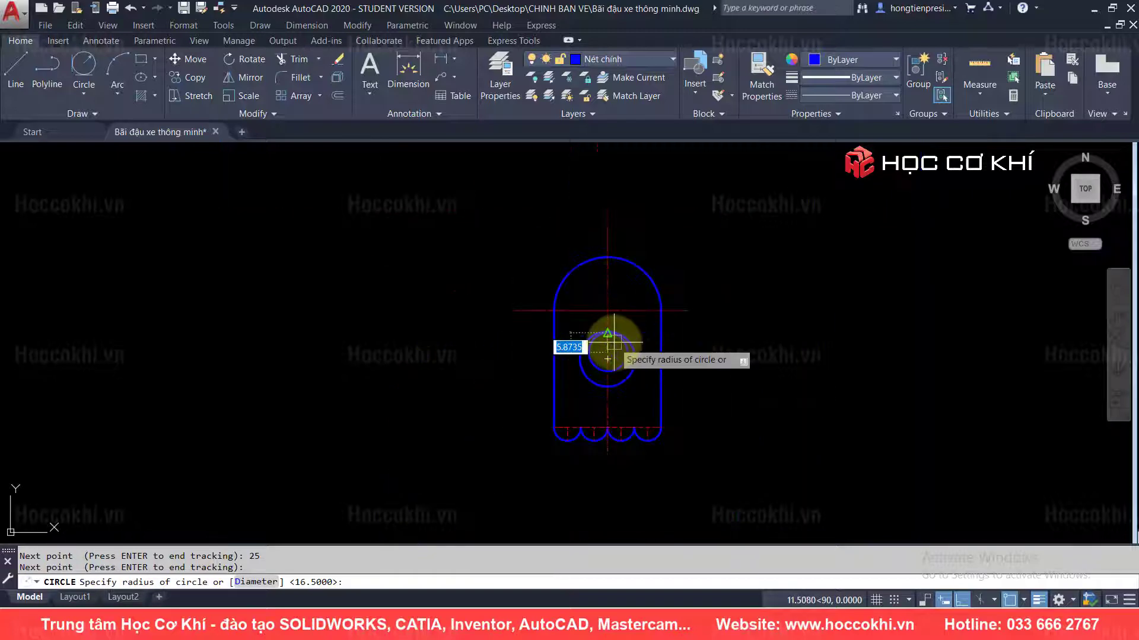
scroll(615, 337, "down", 2)
key("alt+Tab")
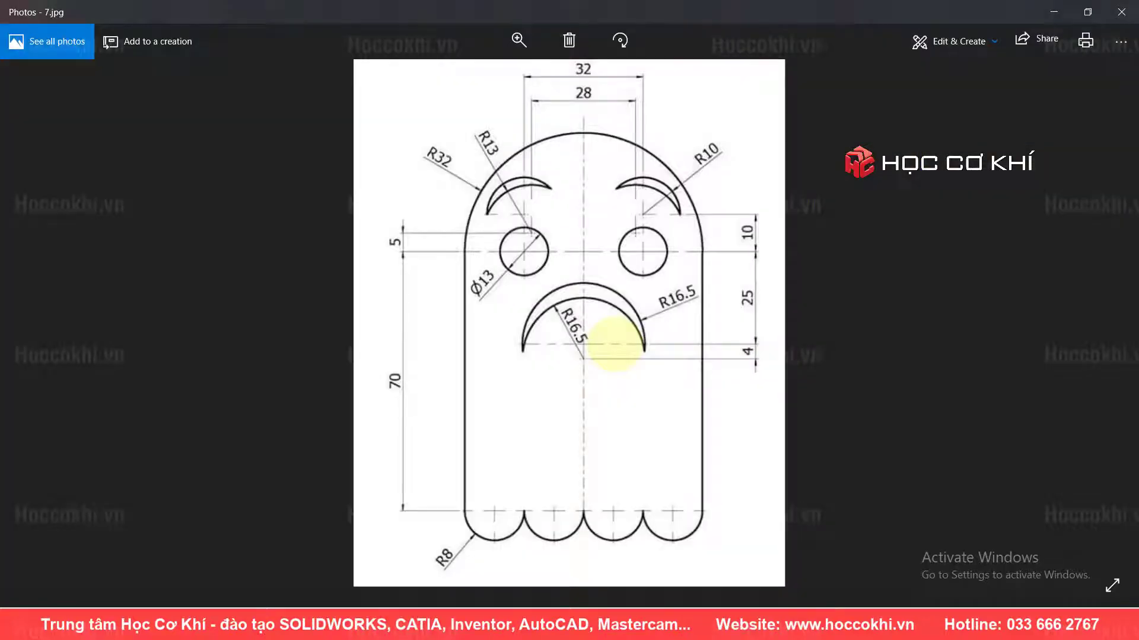
key("alt+Tab")
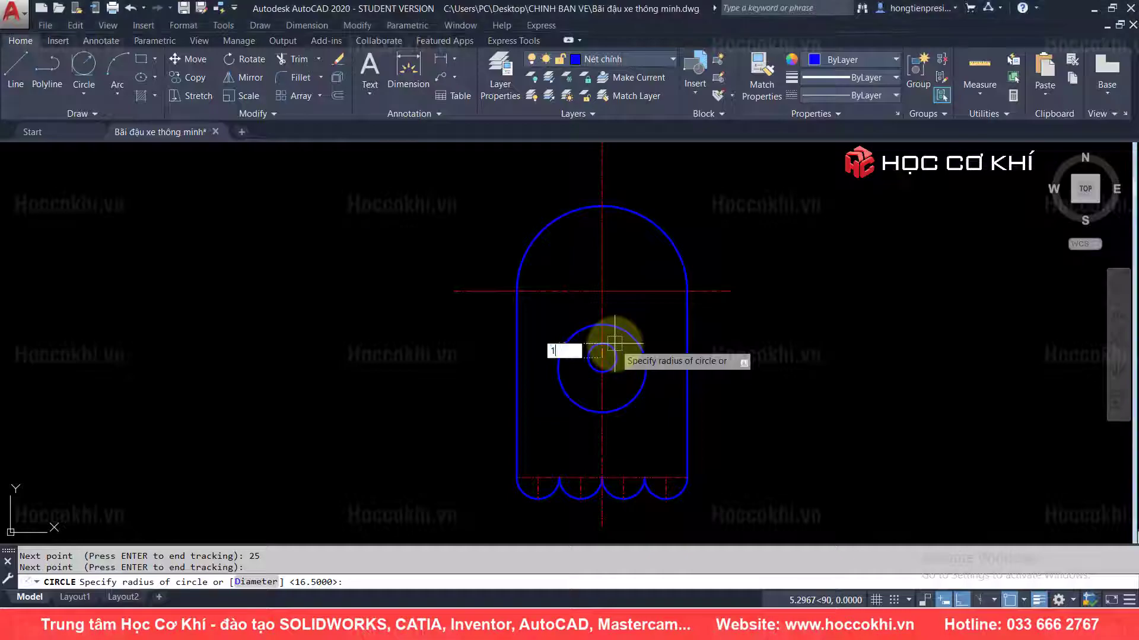
key("Return")
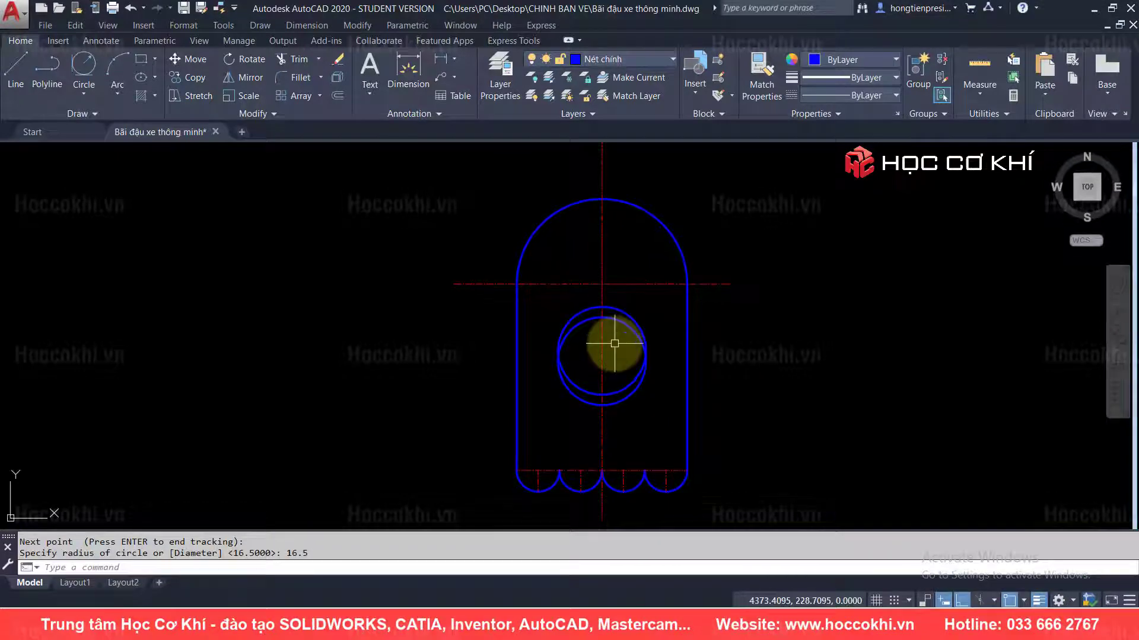
key("alt+Tab")
key("alt+Tab")
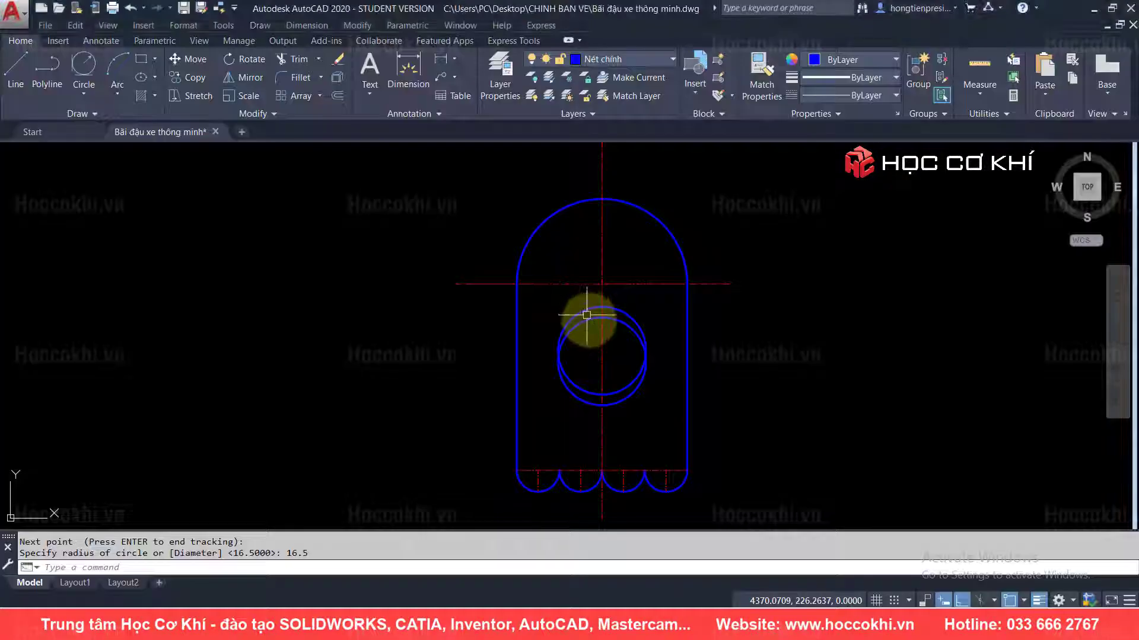
- Trim the lower arcs of both overlapping mouth circles into a crescent frown
scroll(620, 356, "up", 2)
scroll(605, 417, "up", 2)
type("TR")
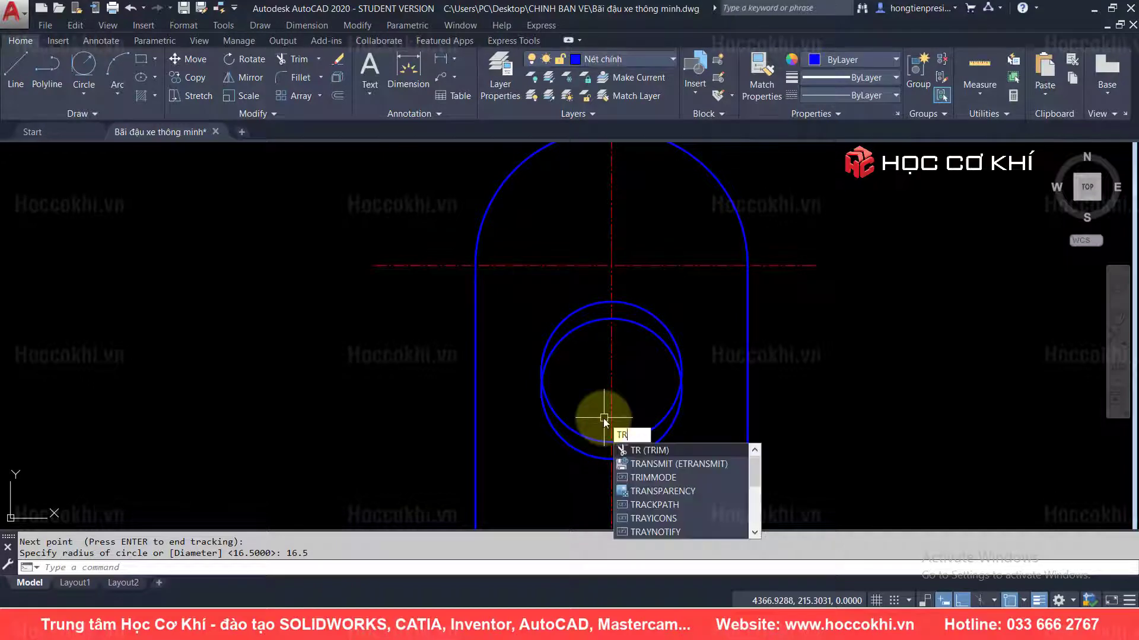
key("Return")
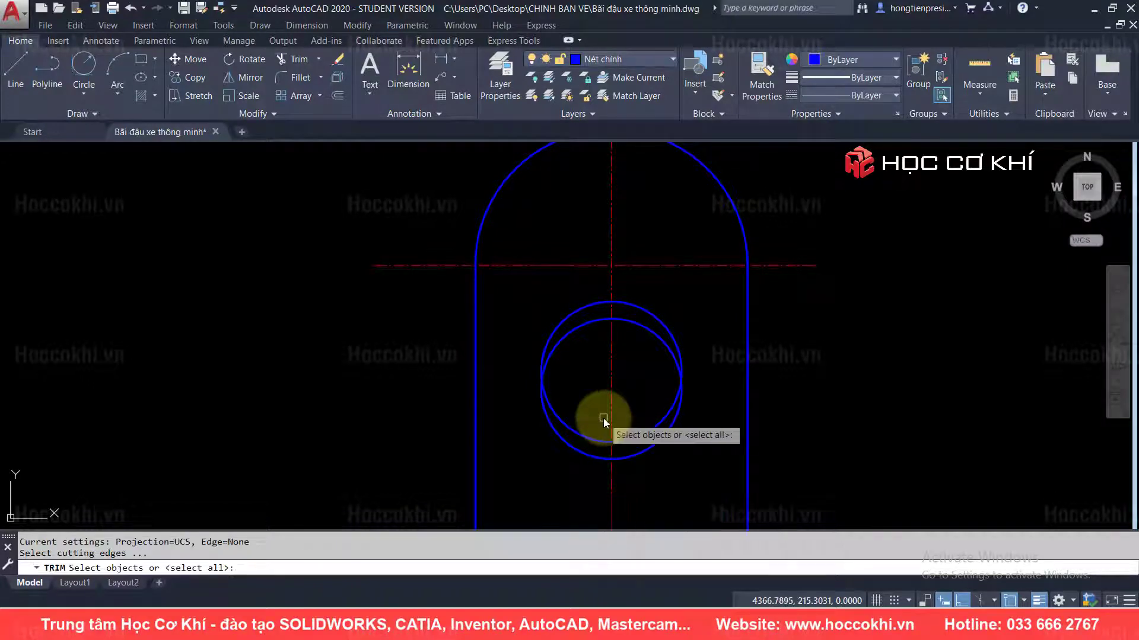
key("Return")
left_click(589, 443)
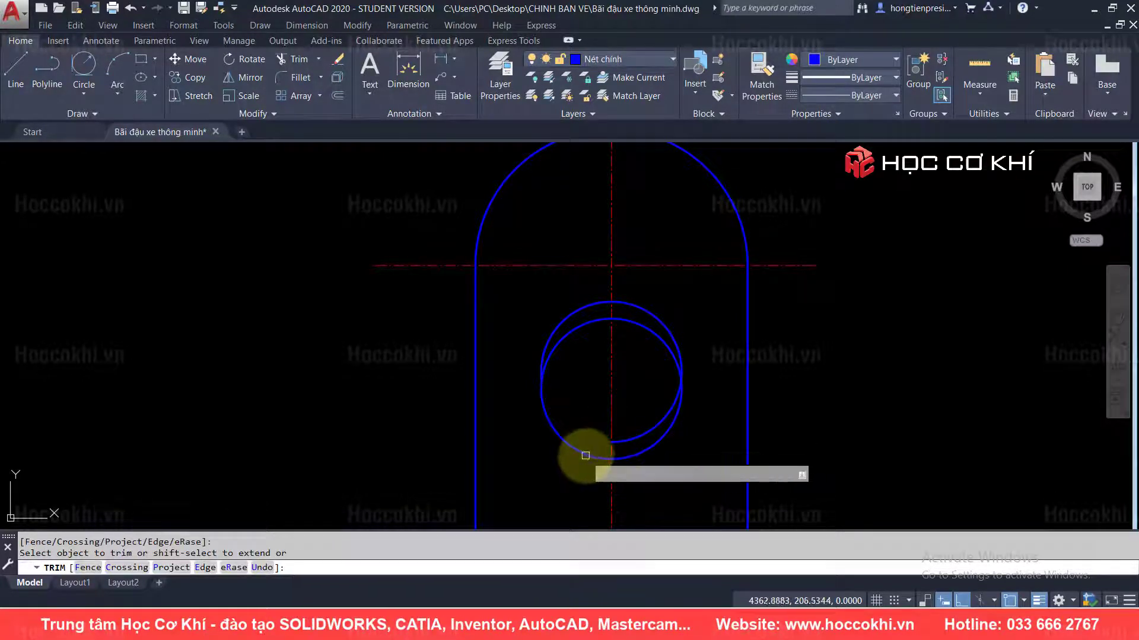
left_click(665, 414)
left_click(678, 372)
key("Escape")
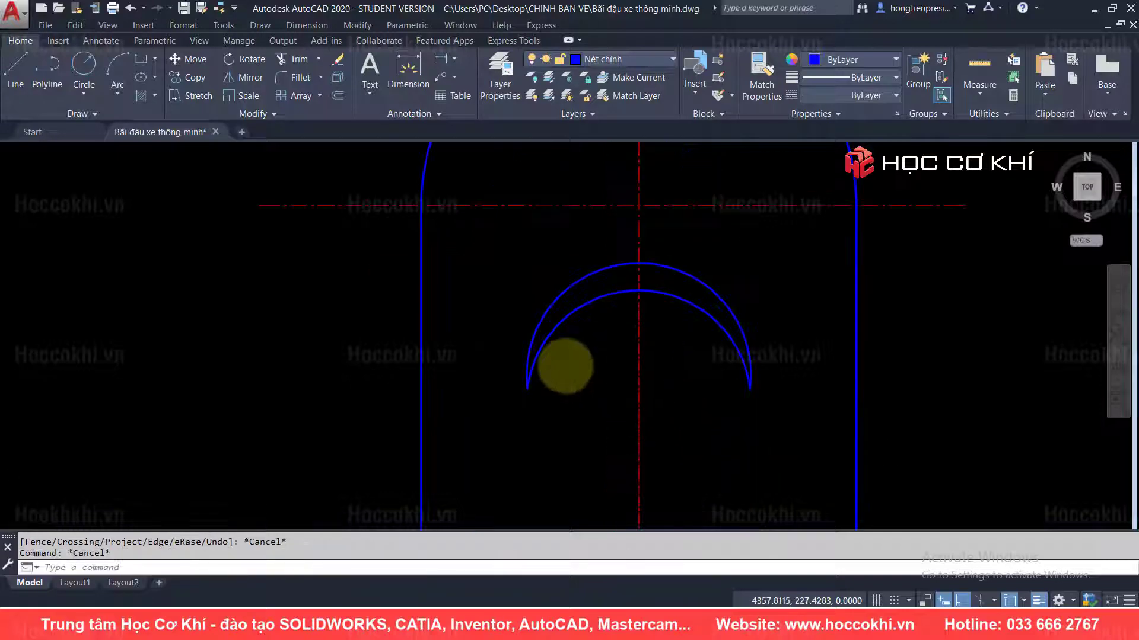
scroll(564, 364, "up", 2)
scroll(635, 338, "down", 1)
key("alt+Tab")
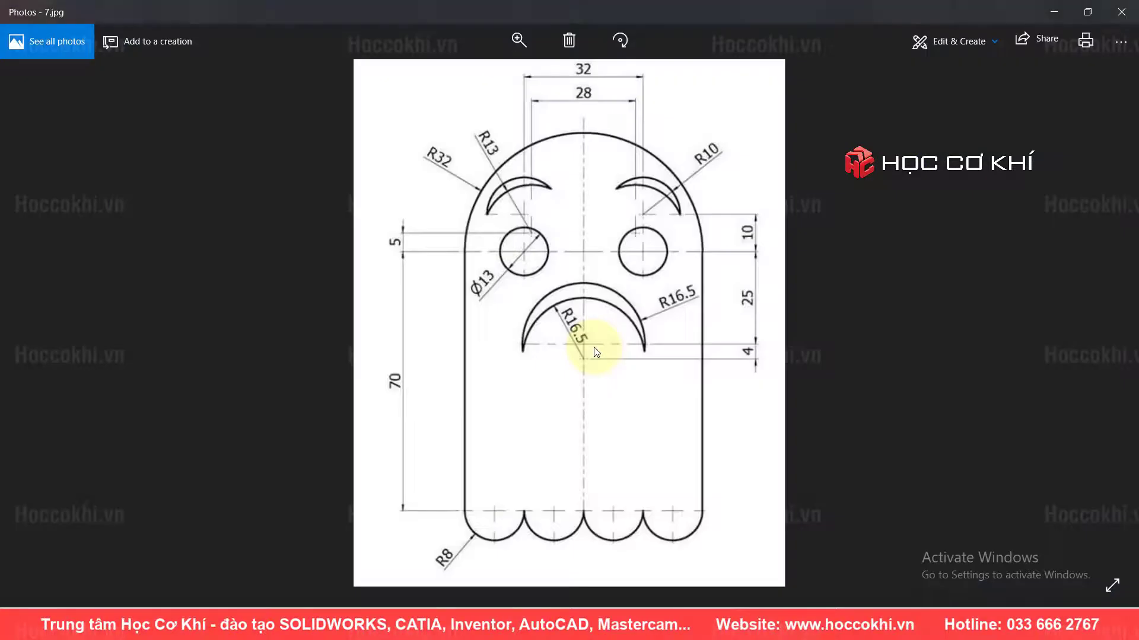
key("alt+Tab")
key("alt+Tab")
key("alt+Tab")
left_click(628, 288)
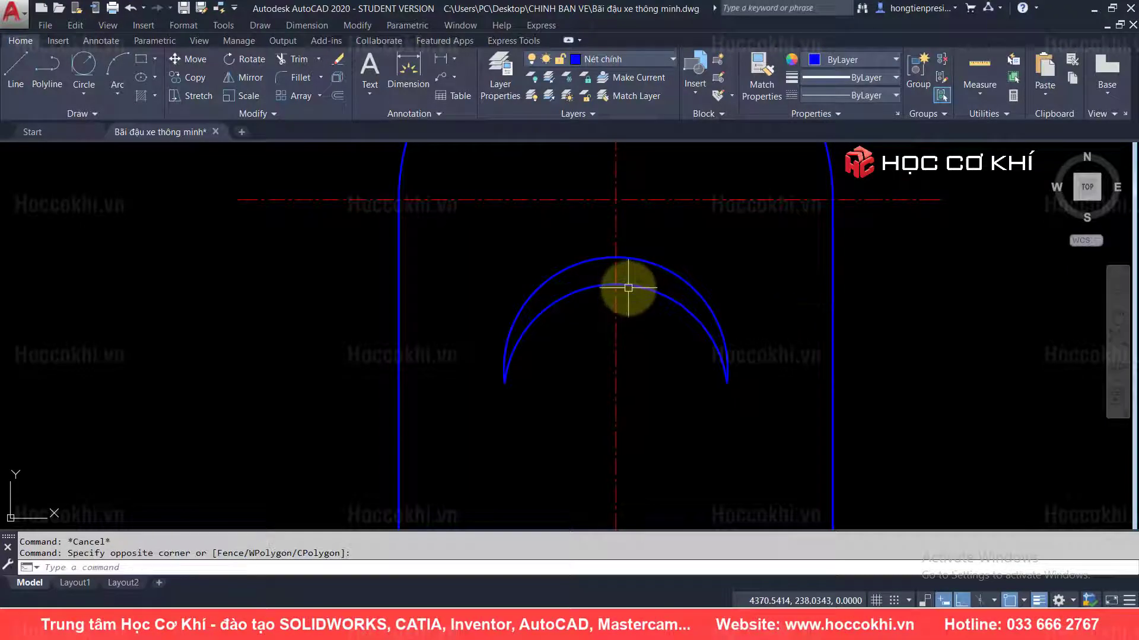
left_click(628, 288)
scroll(623, 290, "down", 3)
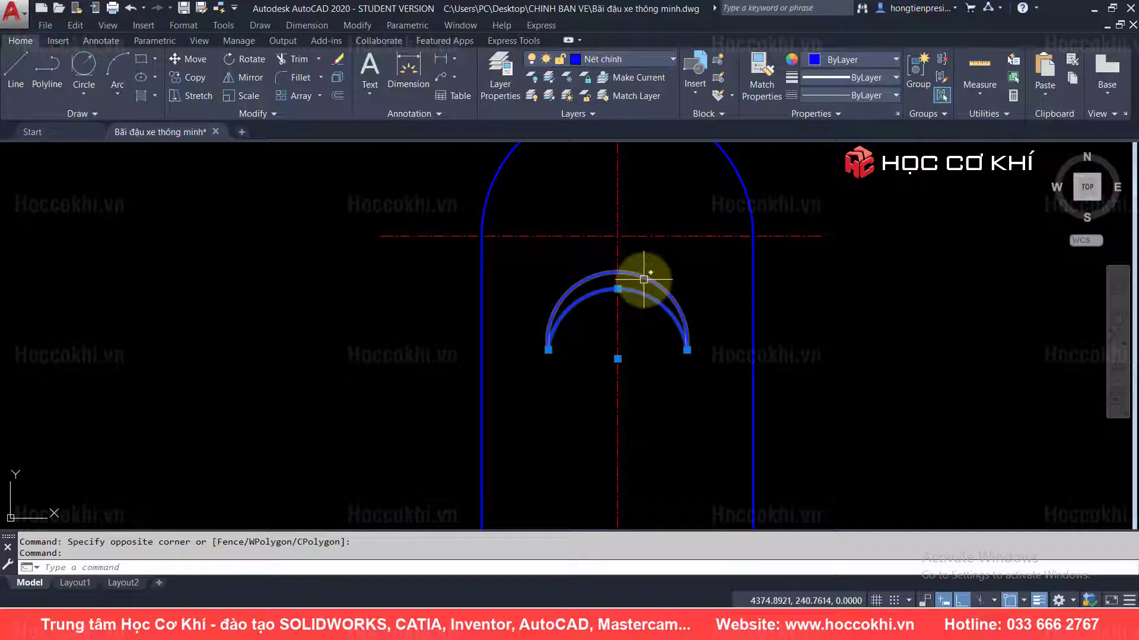
type("dli")
key("Return")
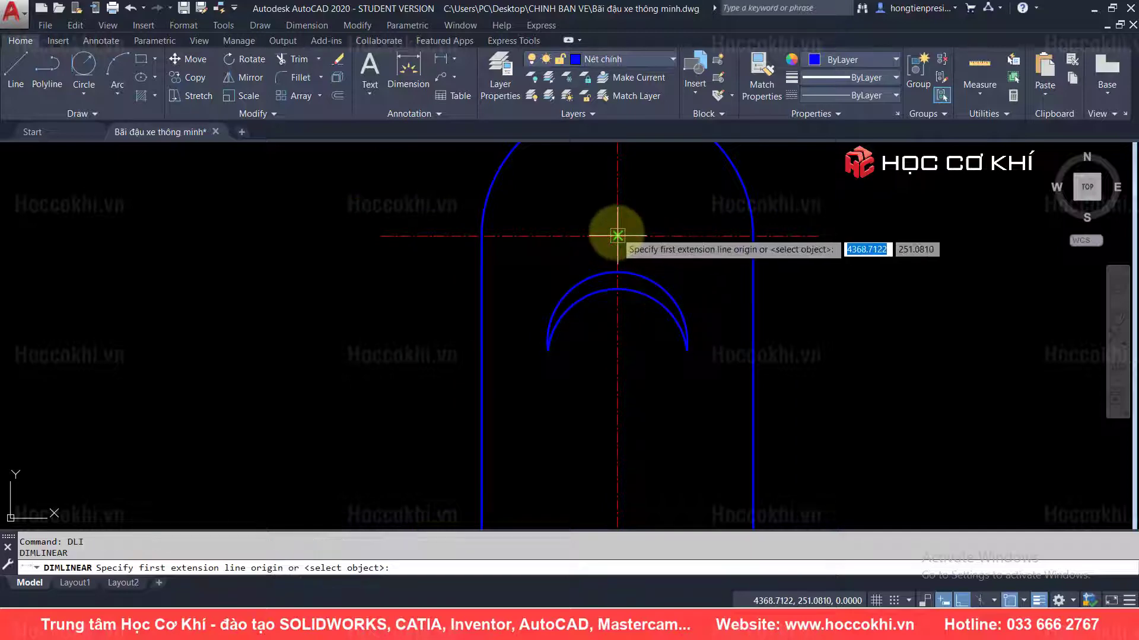
left_click(617, 236)
left_click(621, 354)
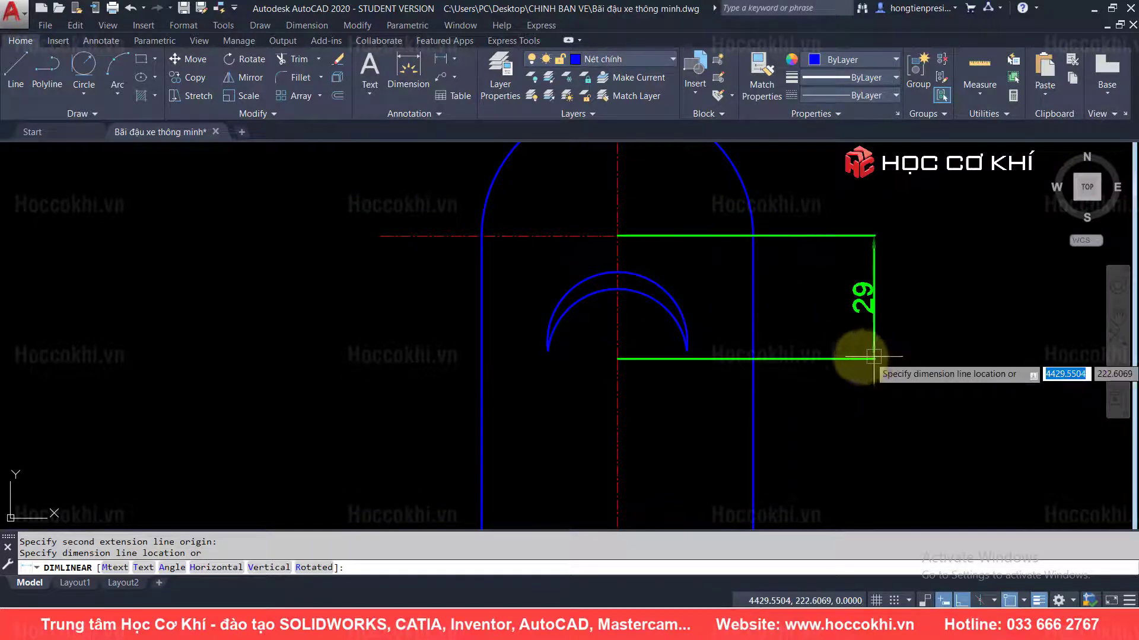
key("alt+Tab")
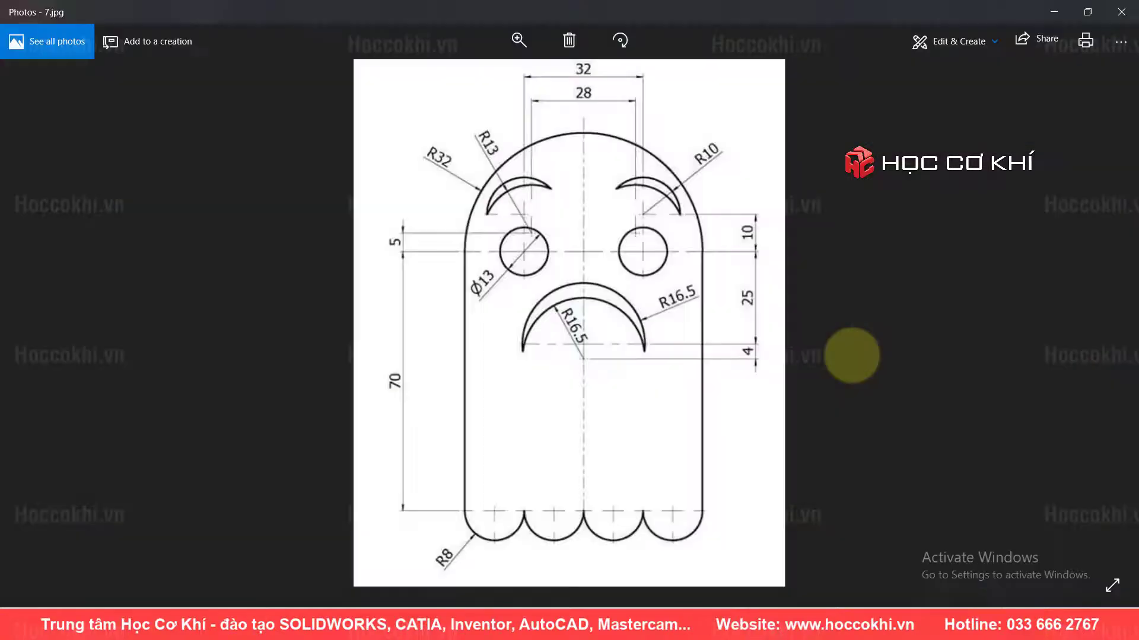
key("alt+Tab")
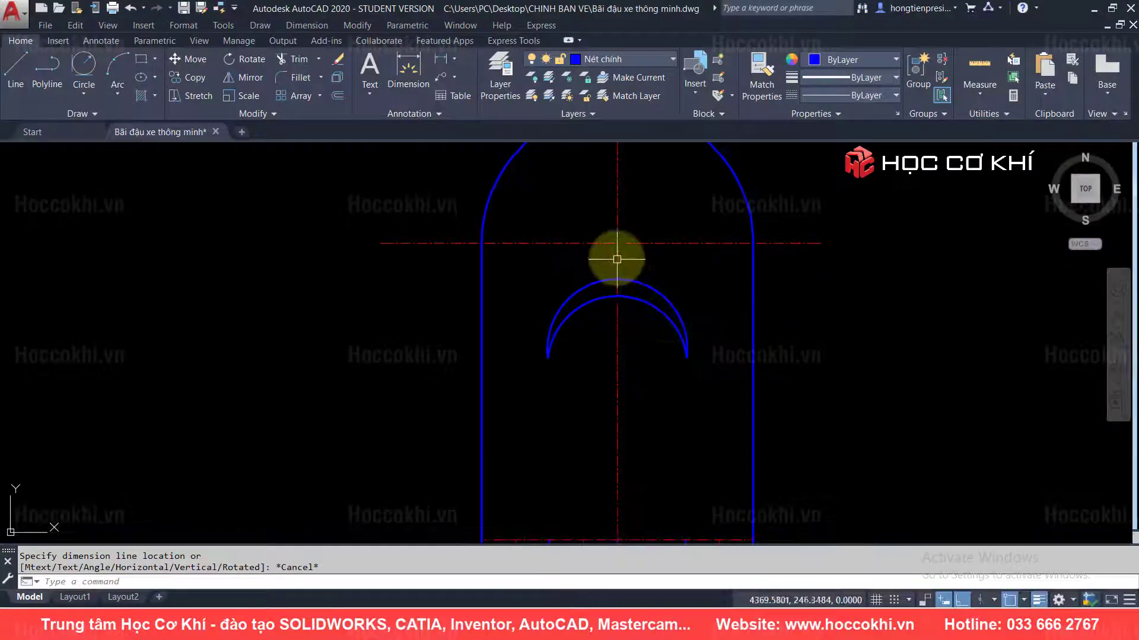
type("dli")
key("Return")
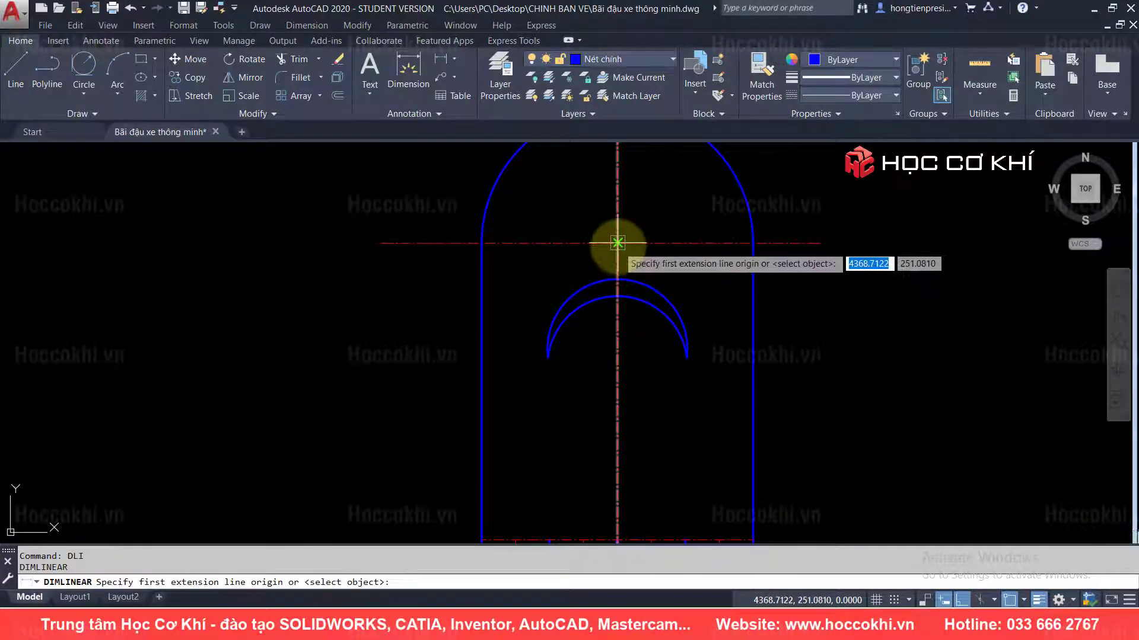
left_click(617, 244)
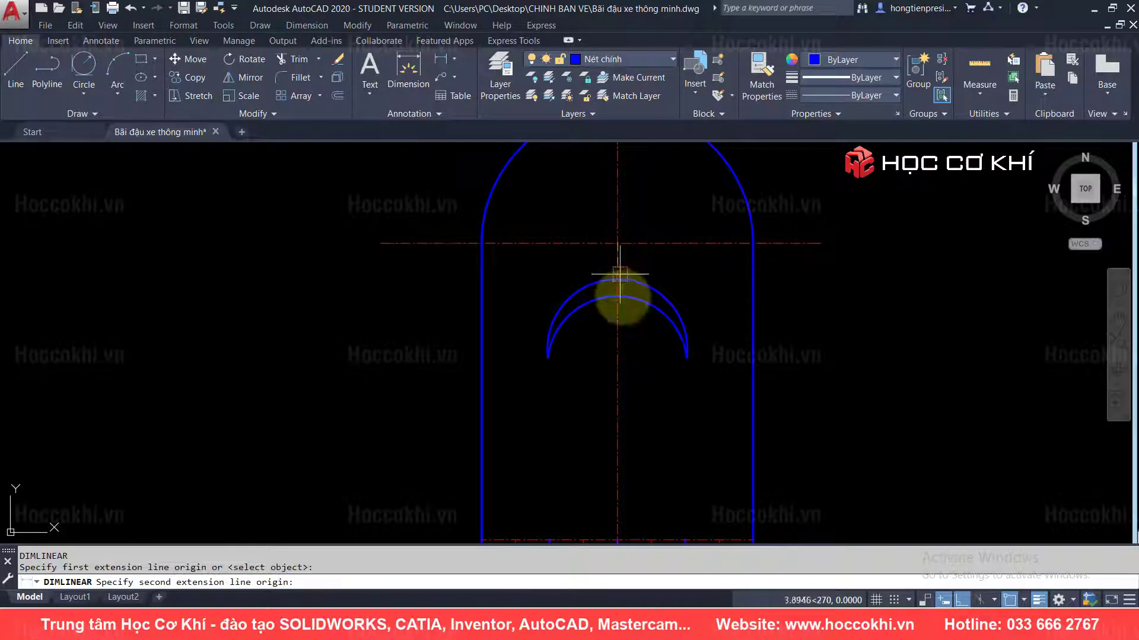
left_click(617, 349)
left_click(752, 318)
key("alt+Tab")
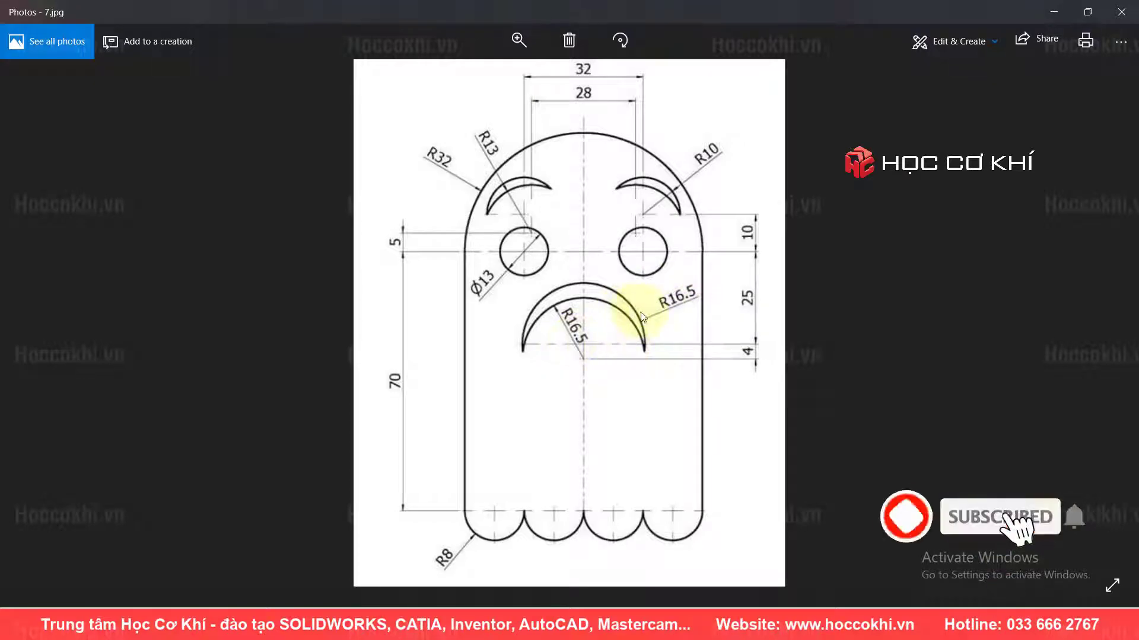
key("alt+Tab")
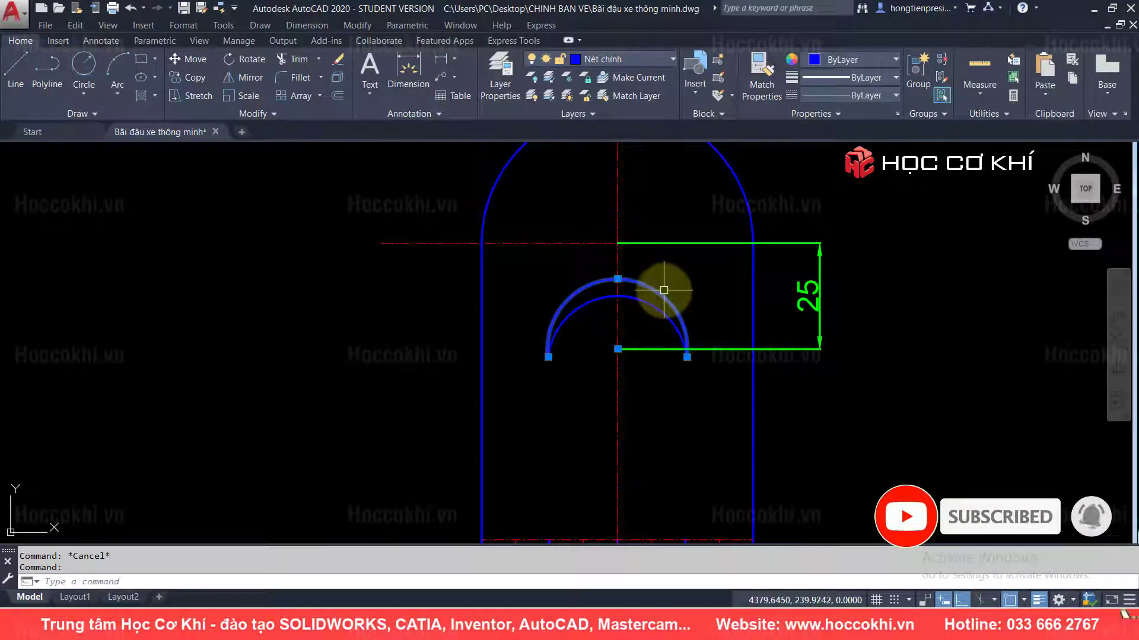
left_click(838, 368)
left_click(808, 259)
key("Delete")
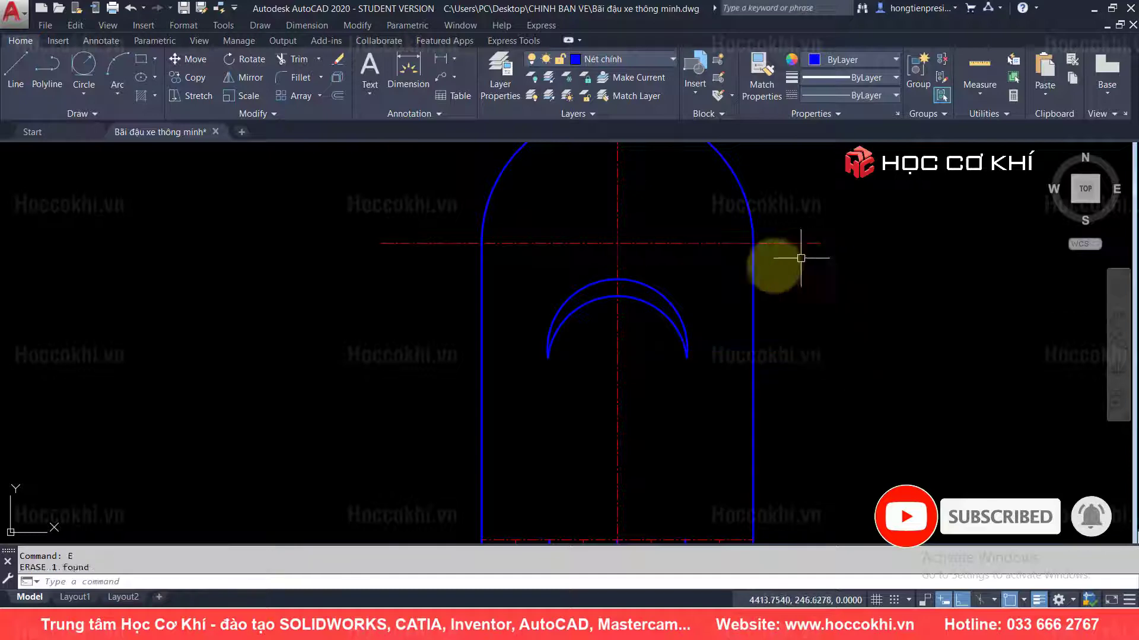
scroll(595, 287, "down", 5)
key("alt+Tab")
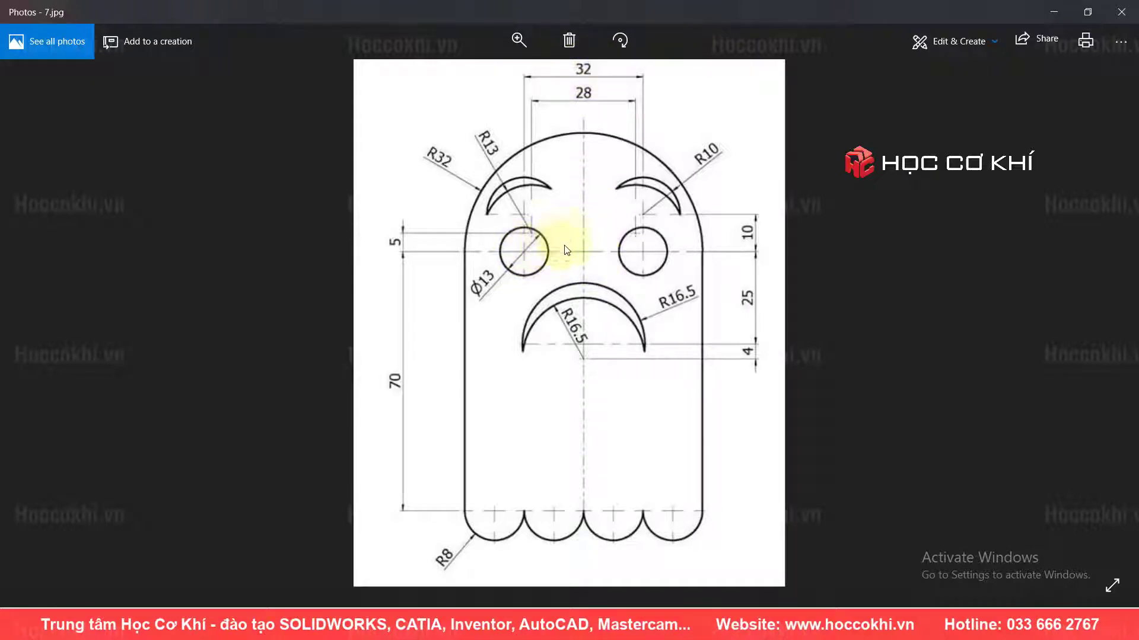
- Start a circle centred 16 units left of the centre-line intersection using tracking
key("alt+Tab")
type("c")
key("Return")
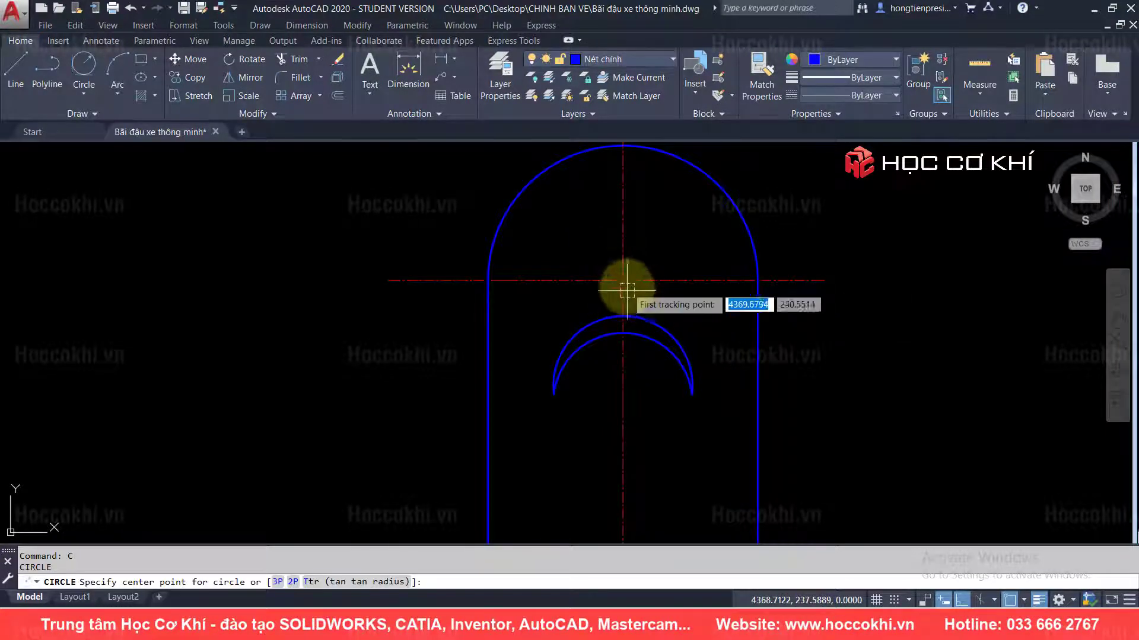
key("Return")
left_click(623, 280)
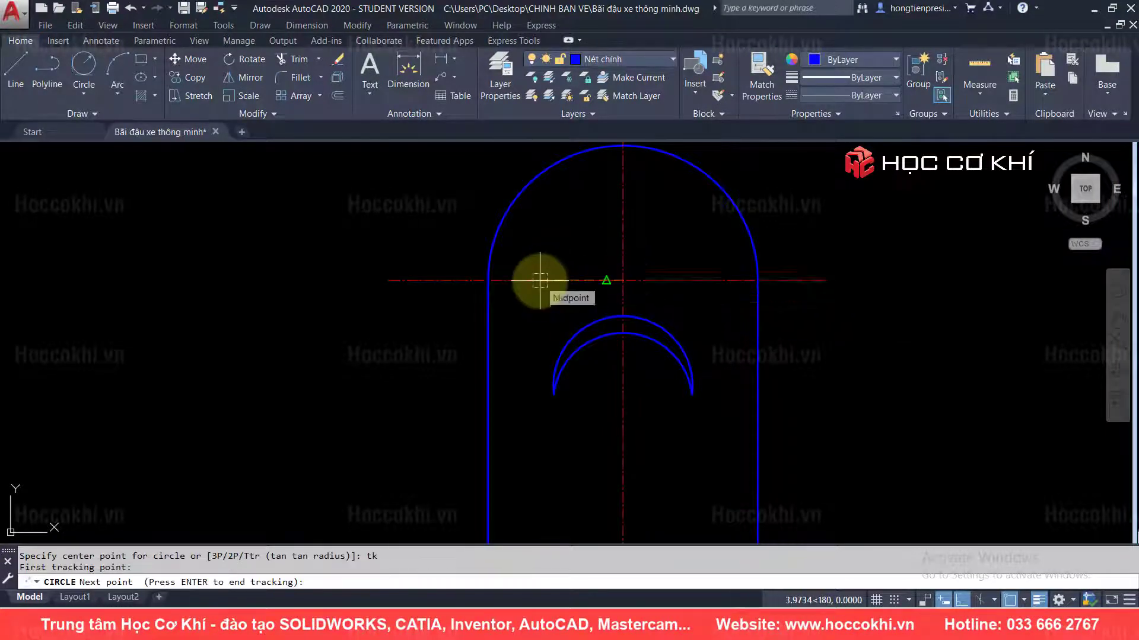
type("16")
key("alt+Tab")
- Give the left eye circle a diameter of 13 and compare with the reference
key("alt+Tab")
key("Return")
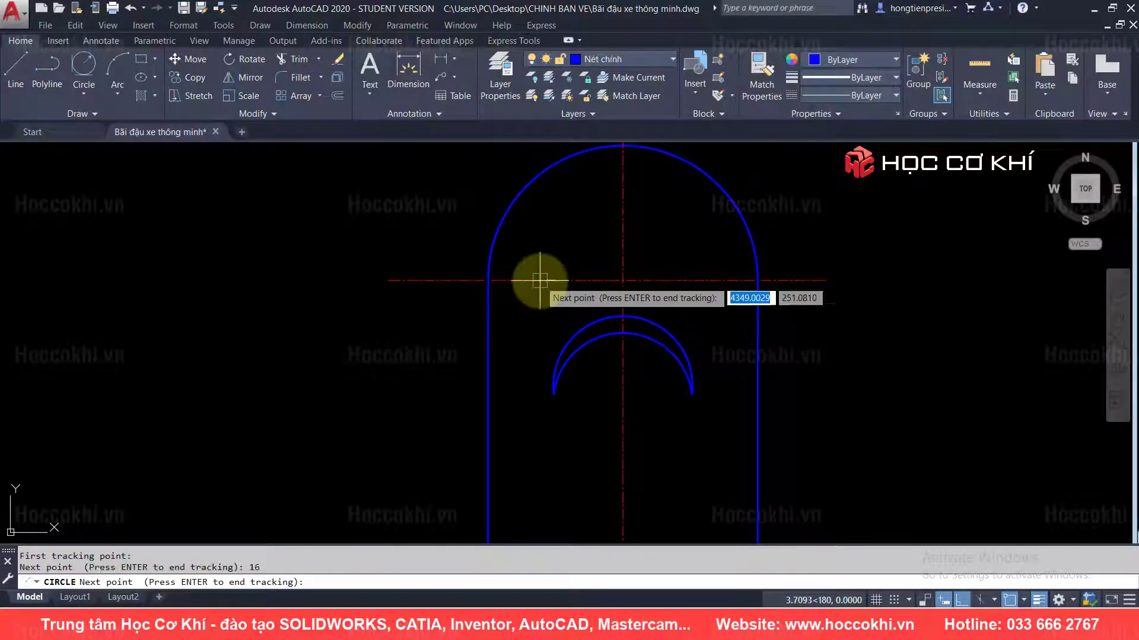
key("Return")
key("alt+Tab")
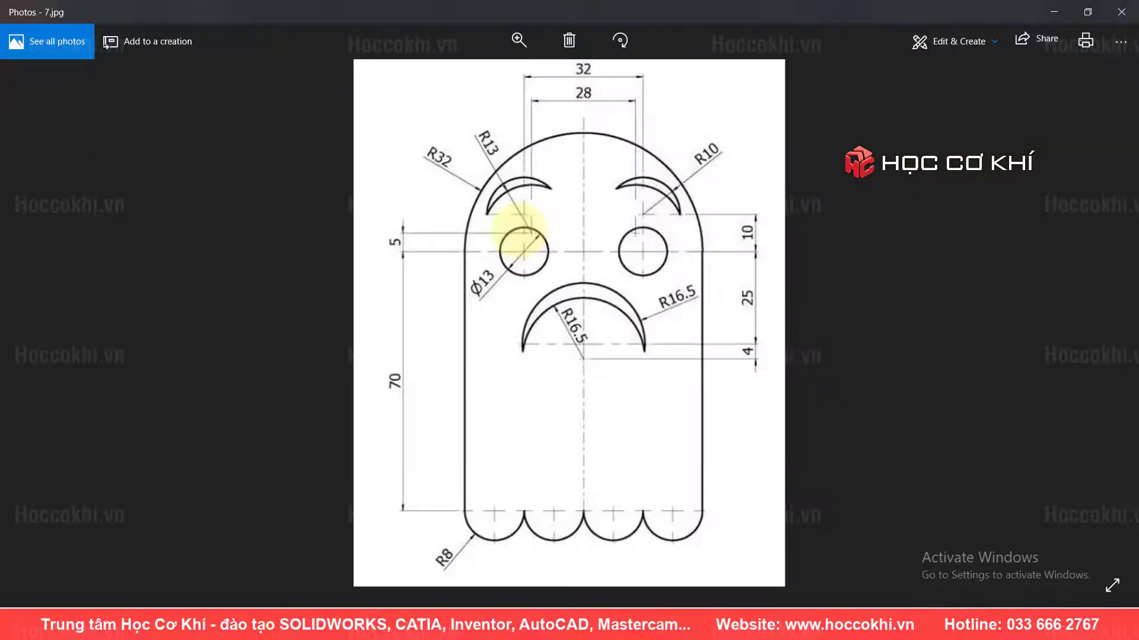
key("alt+Tab")
type("1")
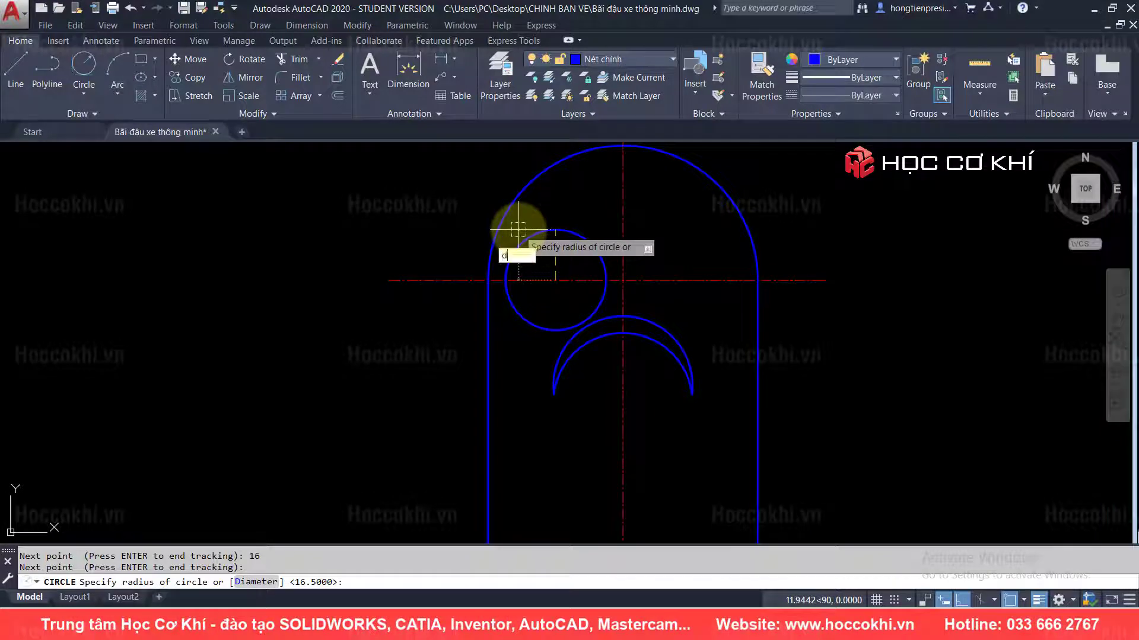
key("Return")
type("13")
key("Return")
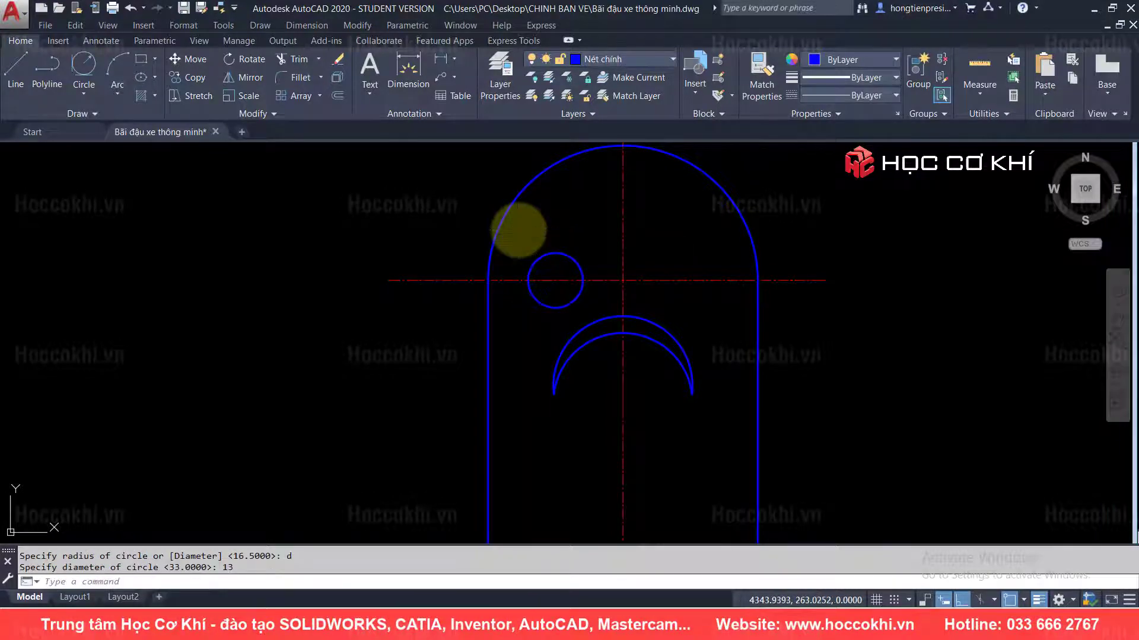
key("alt+Tab")
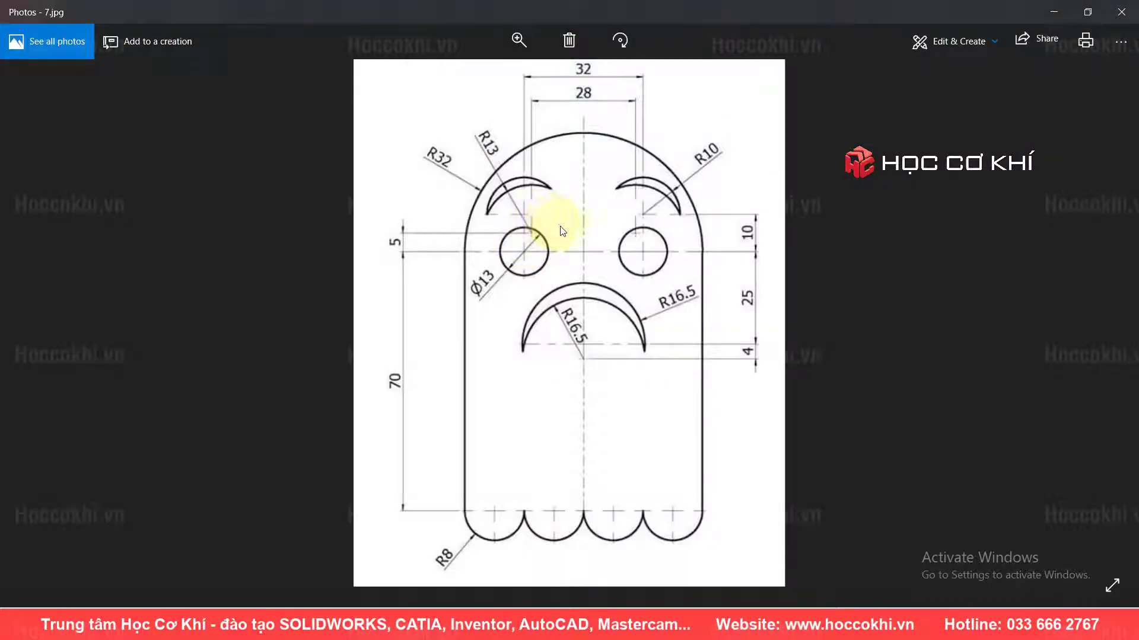
key("alt+Tab")
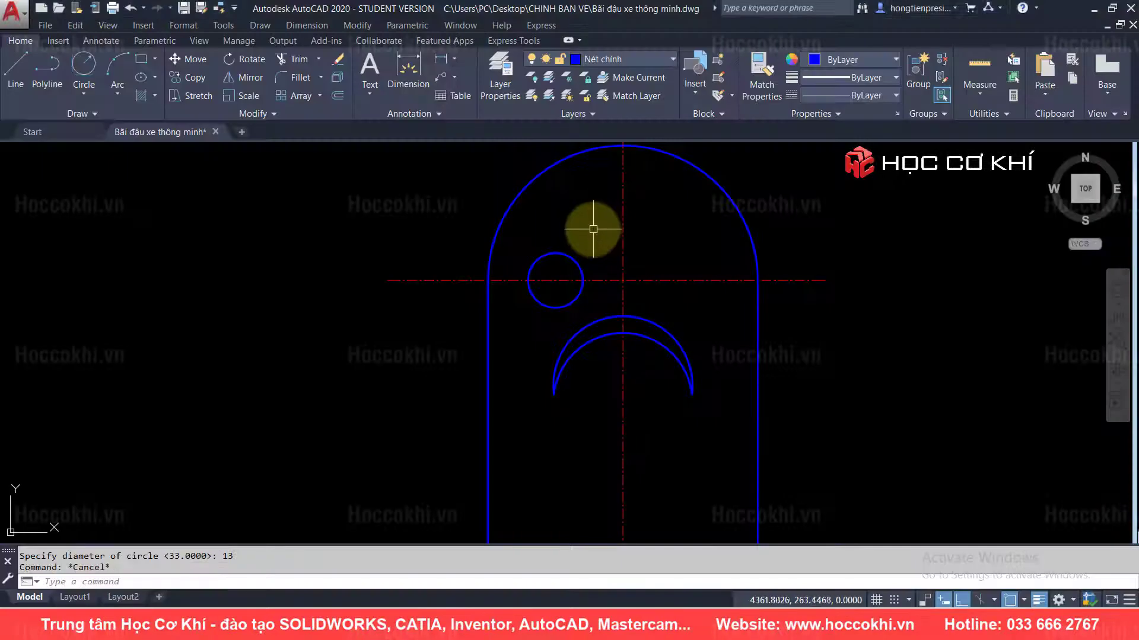
key("Escape")
key("Escape")
key("alt+Tab")
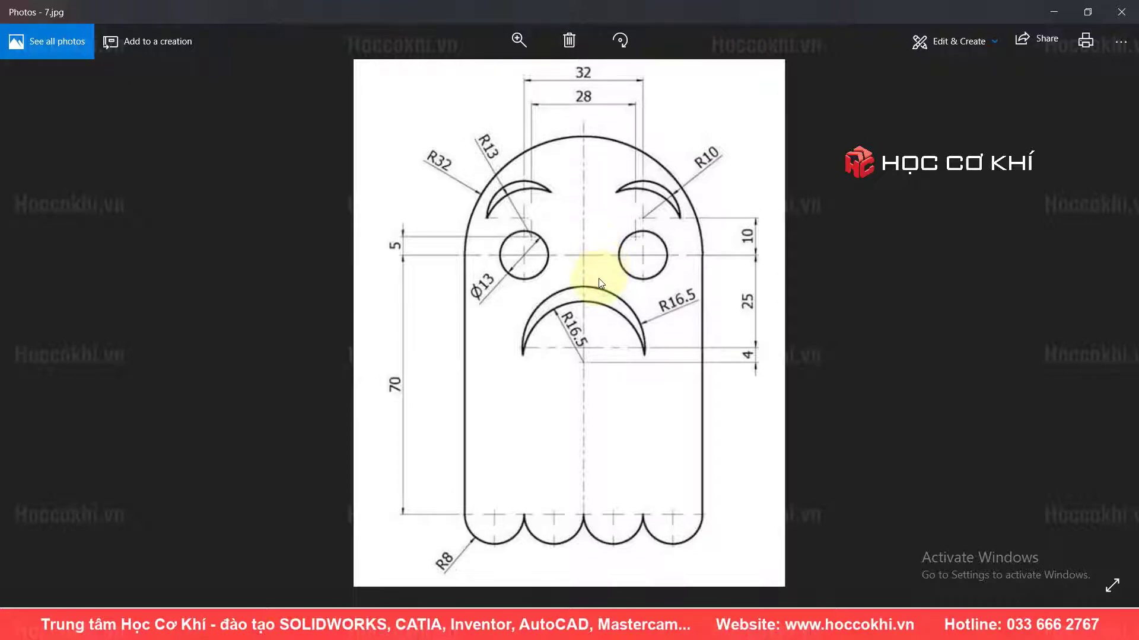
left_click_drag(599, 251, 602, 283)
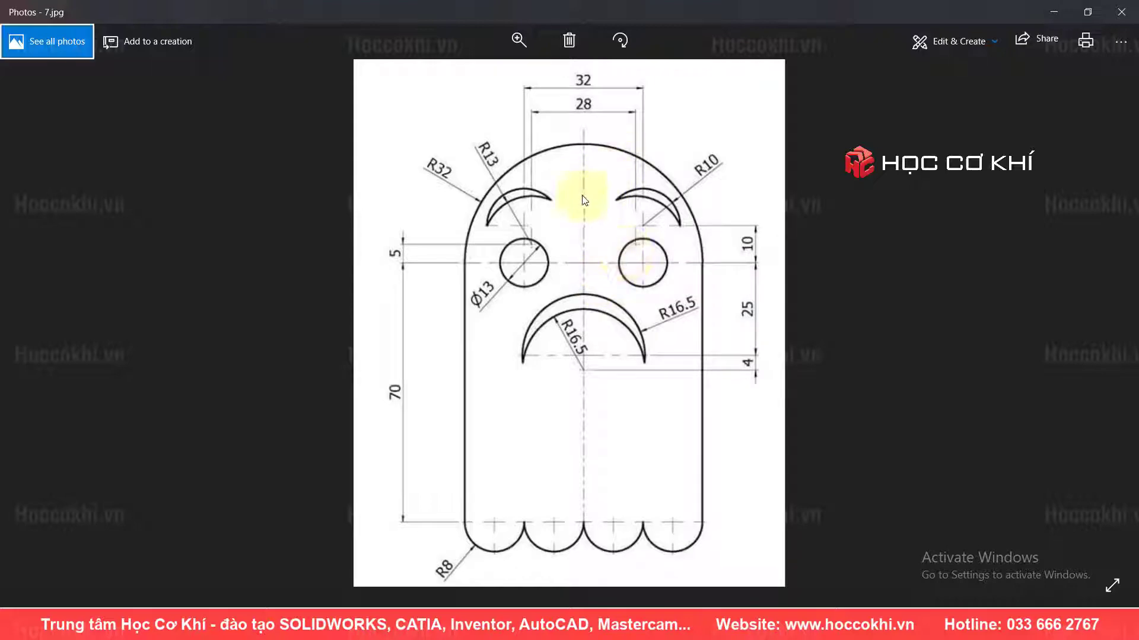
- Try a 4-unit offset of the vertical centre line, then cancel after checking the reference
key("alt+Tab")
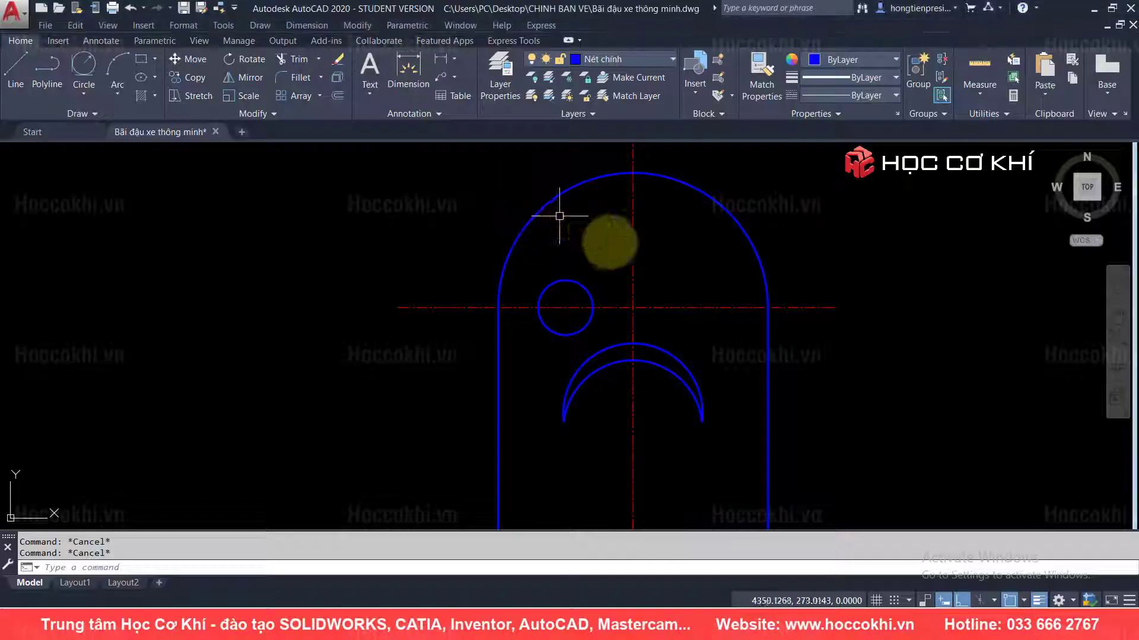
type("o")
key("Return")
key("Return")
left_click(632, 254)
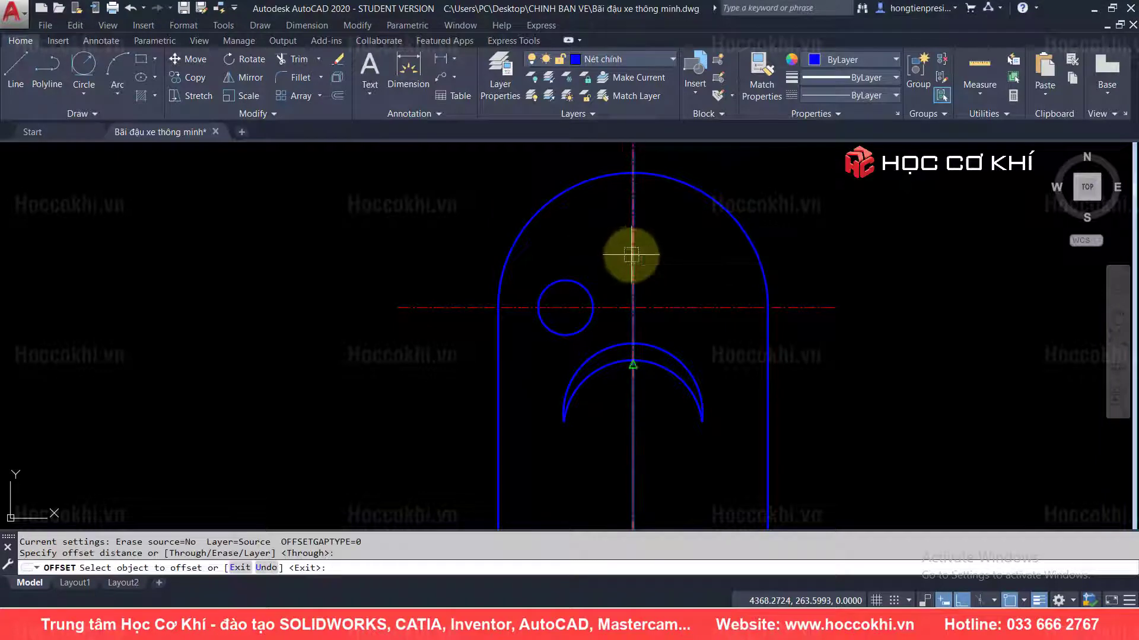
type("4")
key("Return")
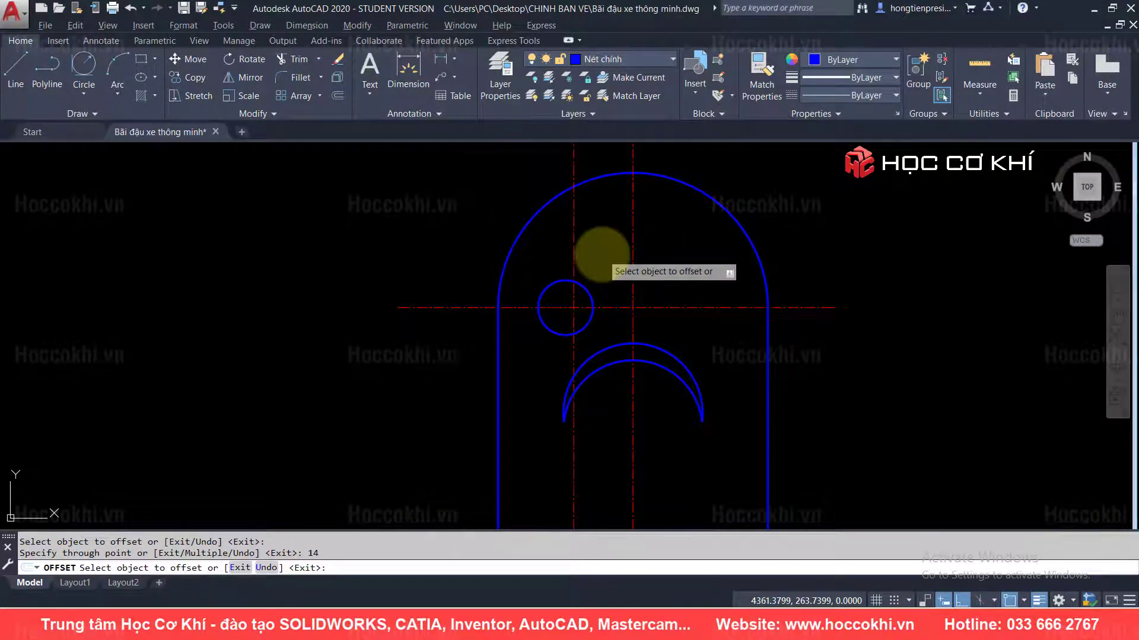
key("alt+Tab")
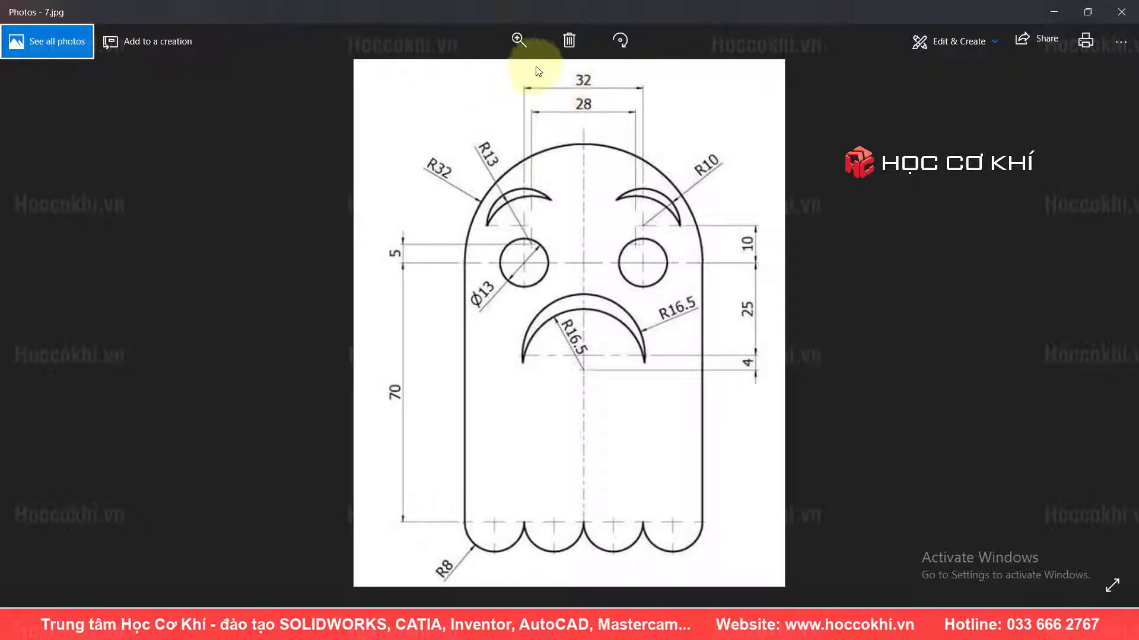
key("alt+Tab")
key("Escape")
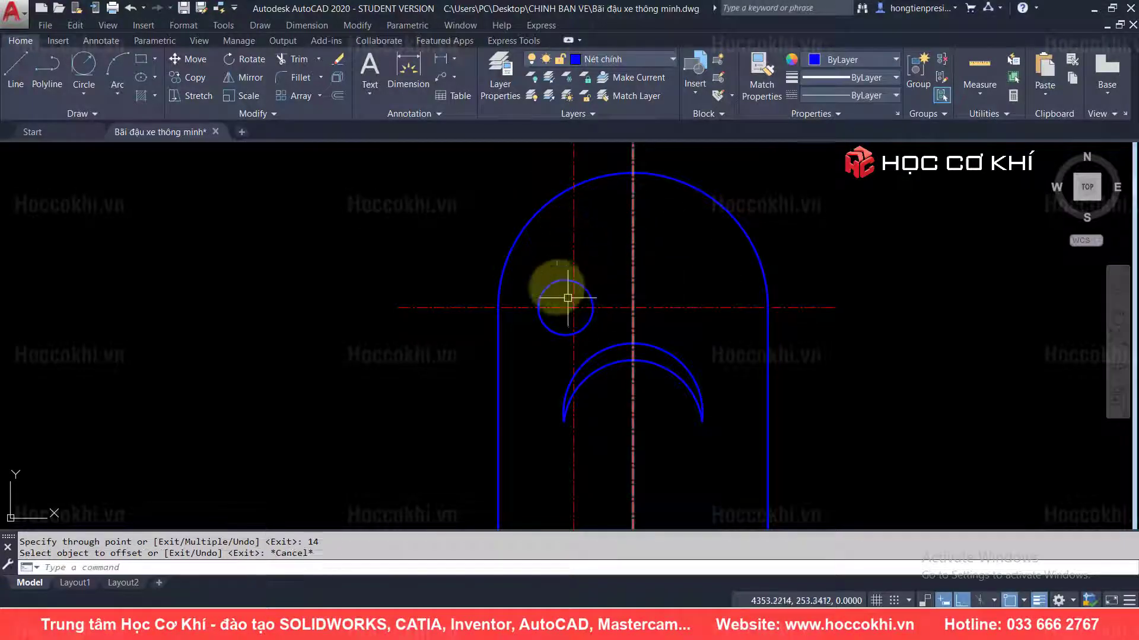
key("Escape")
- Offset the vertical centre line by 16 to mark the left eye's centre
type("o")
key("space")
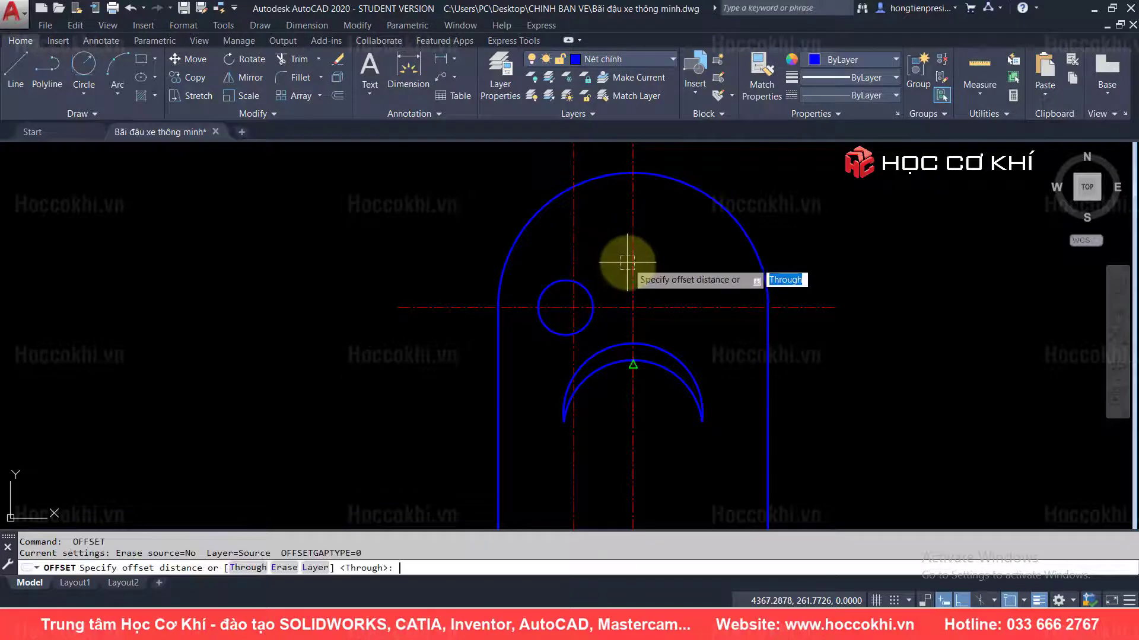
key("Escape")
type("o")
key("space")
key("Return")
left_click(632, 267)
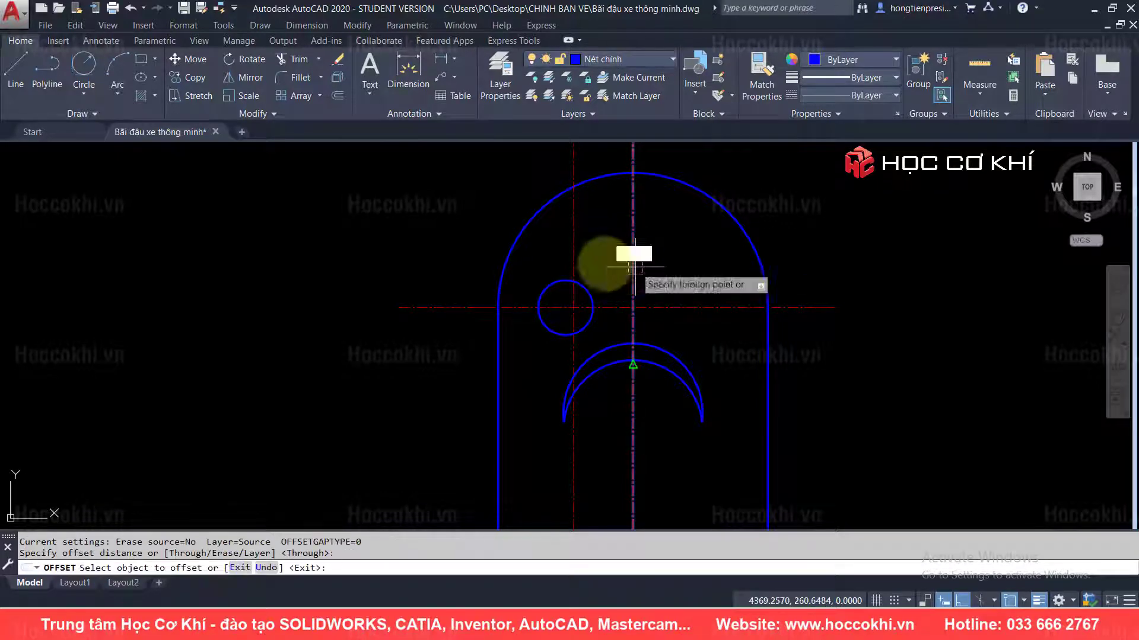
type("16")
key("Return")
key("Escape")
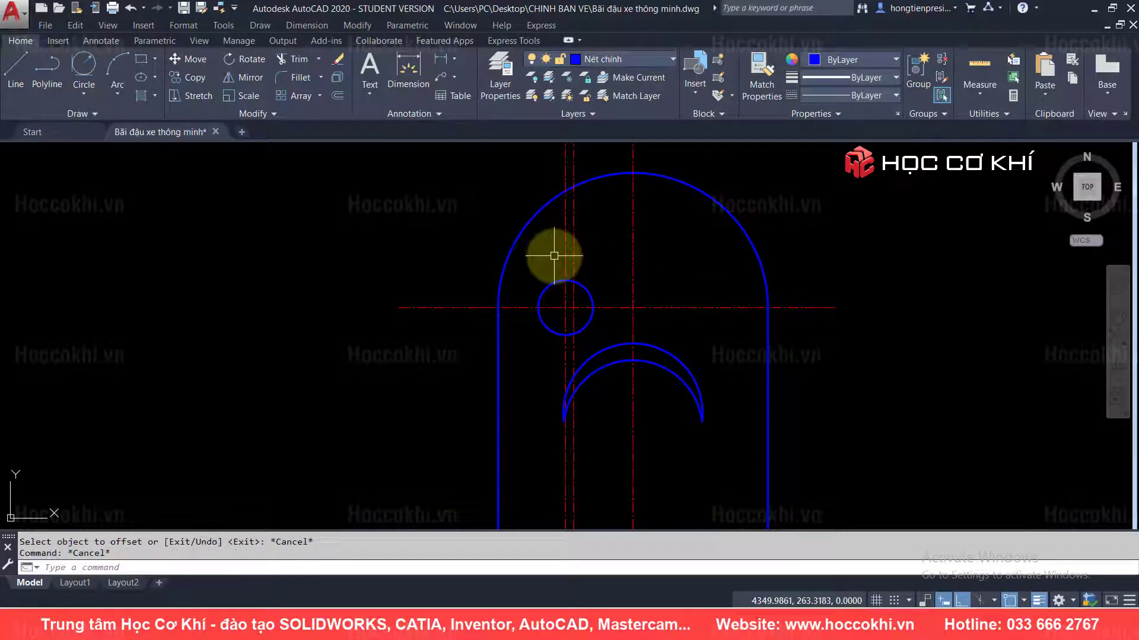
- Trim two arc ends at the guide line and erase the leftover guide lines
scroll(564, 255, "down", 2)
middle_click_drag(564, 262, 562, 307)
type("tr")
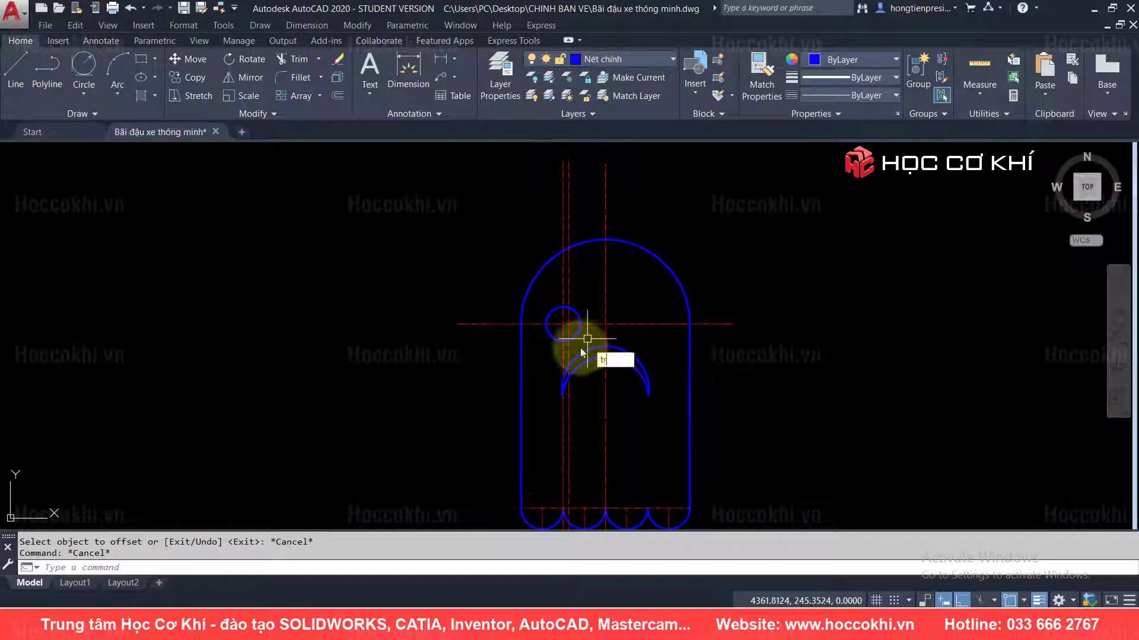
key("space")
scroll(573, 350, "up", 2)
left_click(571, 351)
left_click(564, 426)
key("Escape")
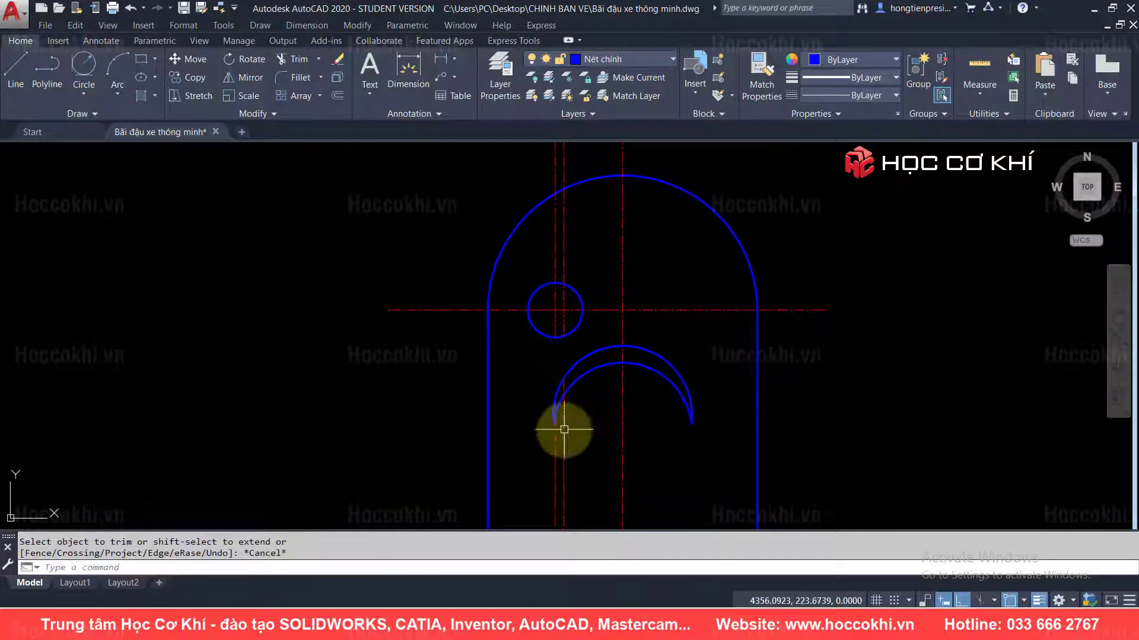
type("e")
key("Return")
- Offset the horizontal centre line 10 units upward for the eyebrow
middle_click_drag(579, 261, 585, 336)
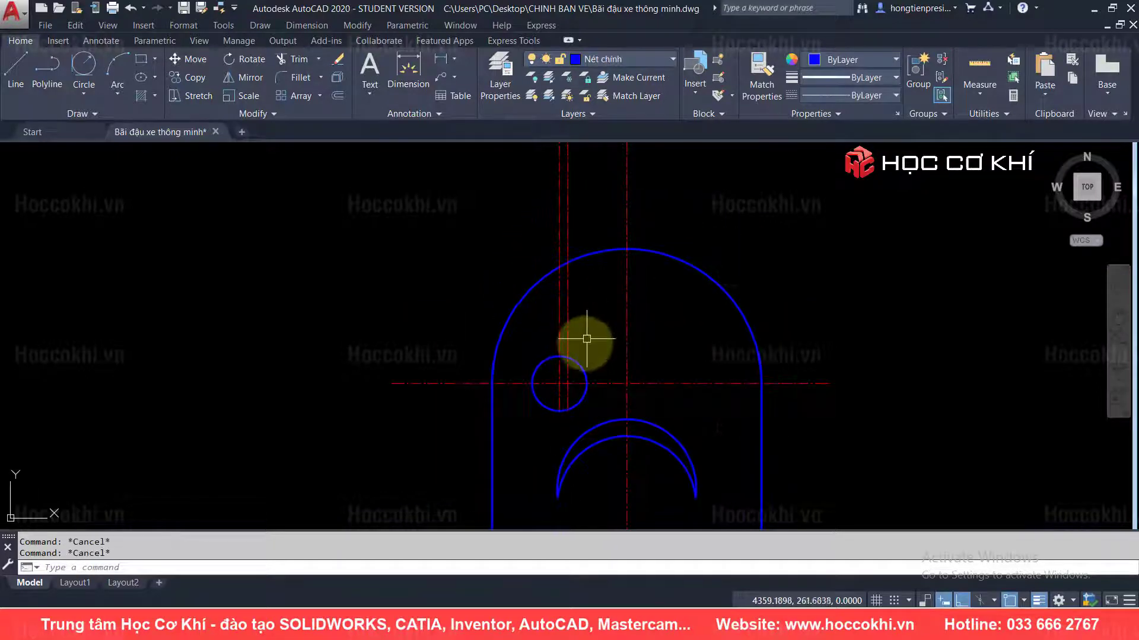
key("alt+Tab")
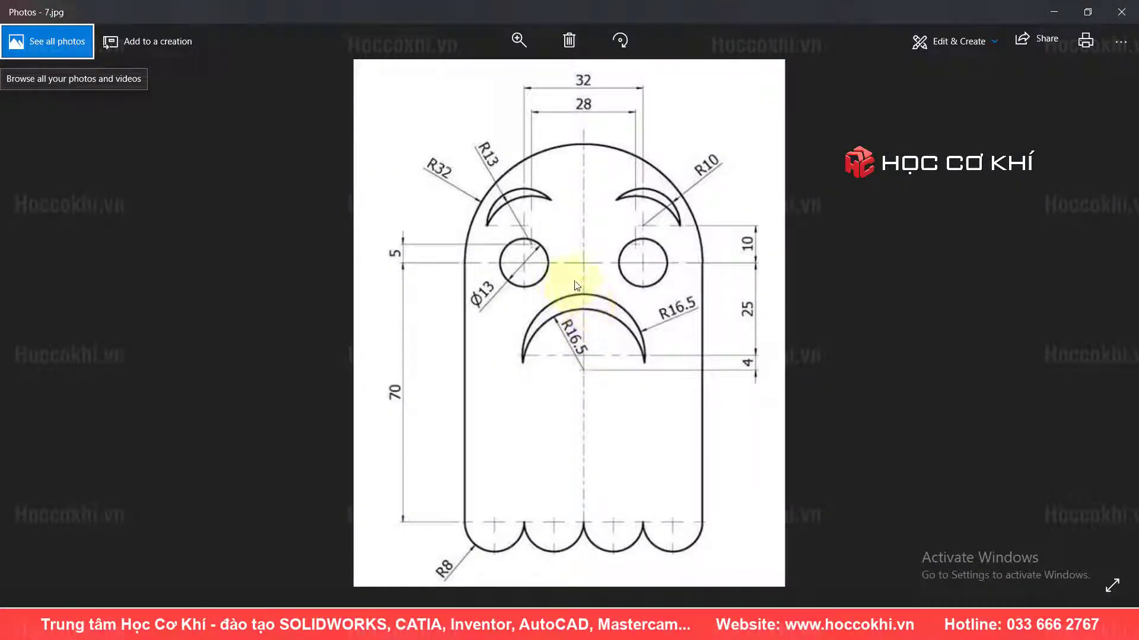
key("alt+Tab")
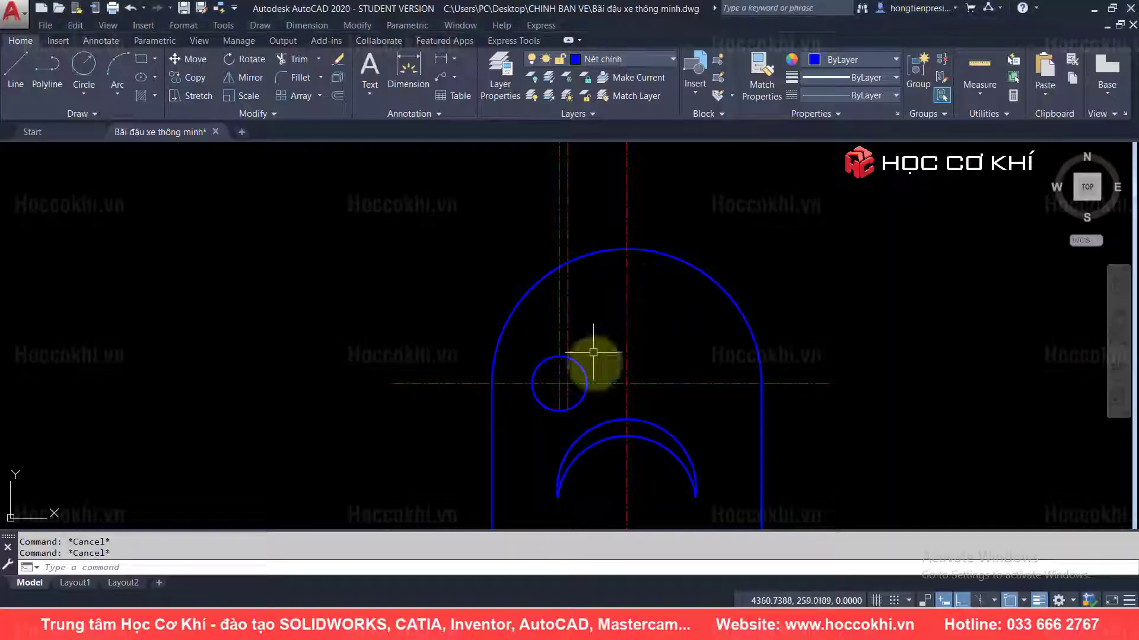
type("o")
key("Return")
key("Return")
left_click(599, 384)
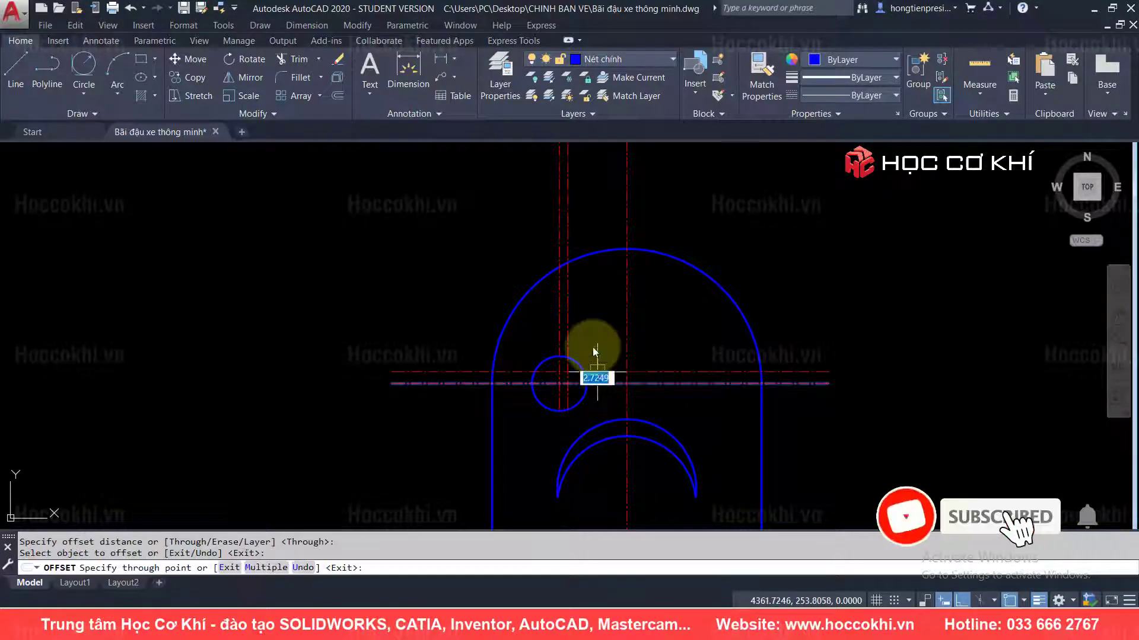
type("10")
key("Return")
key("Escape")
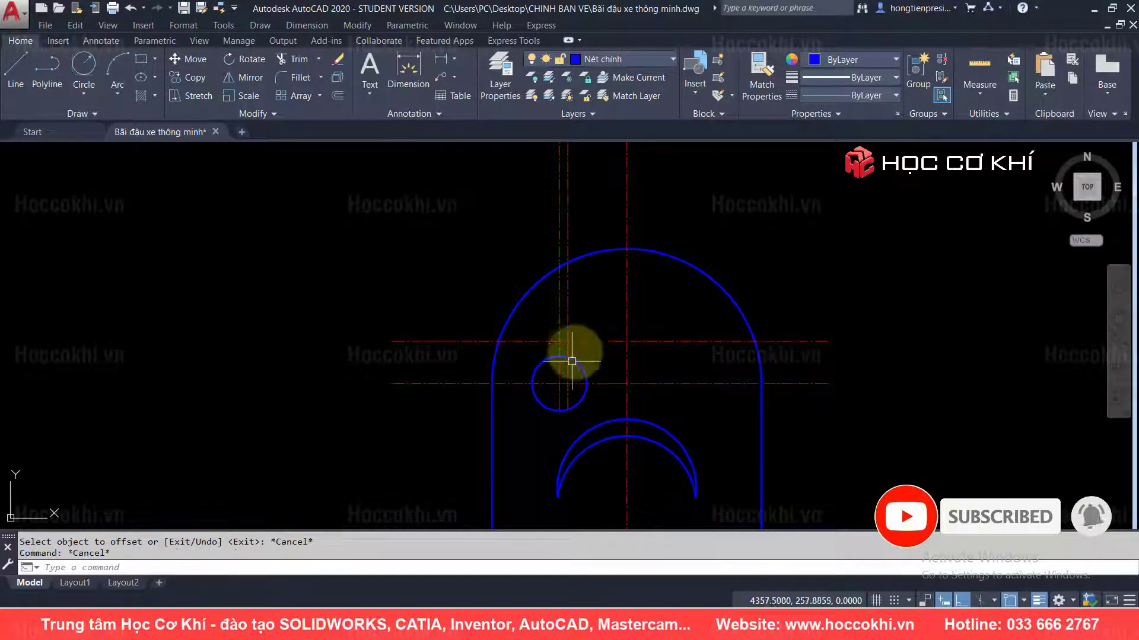
- Trim away the excess of the new upper guide line
type("tr")
key("Return")
key("alt+Tab")
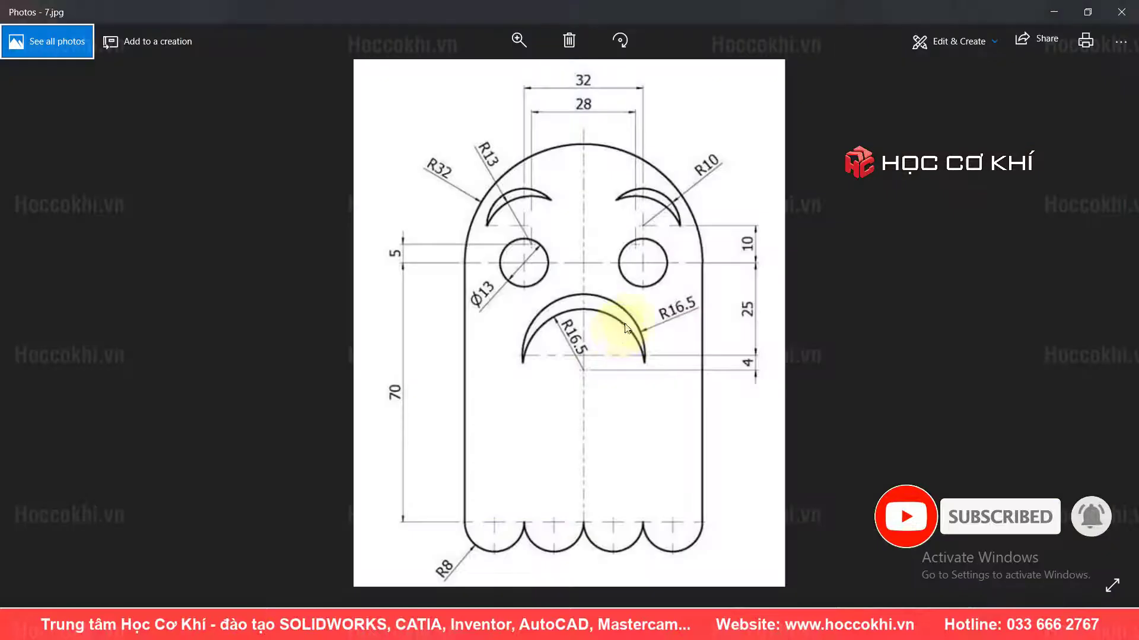
key("alt+Tab")
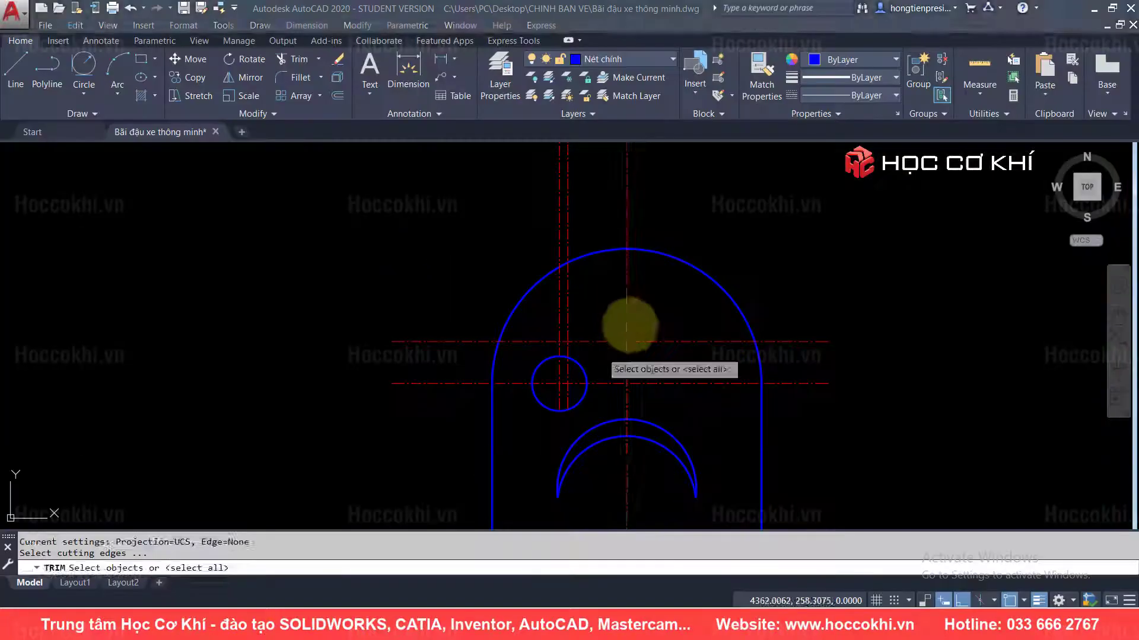
key("Escape")
key("Escape")
type("r")
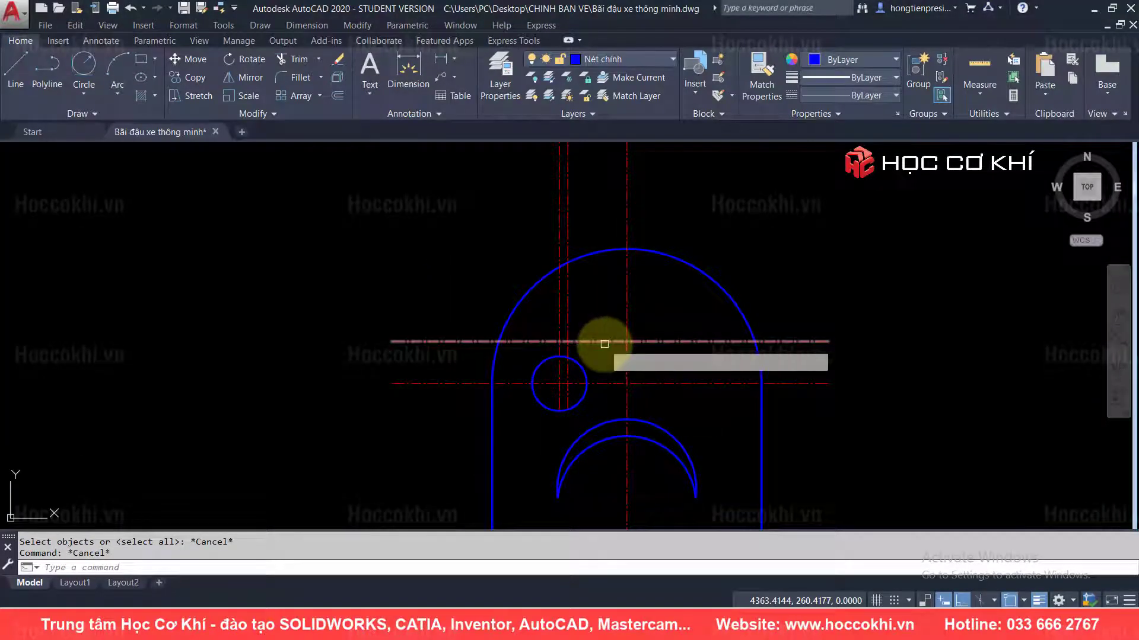
key("space")
key("space")
left_click(603, 341)
key("Escape")
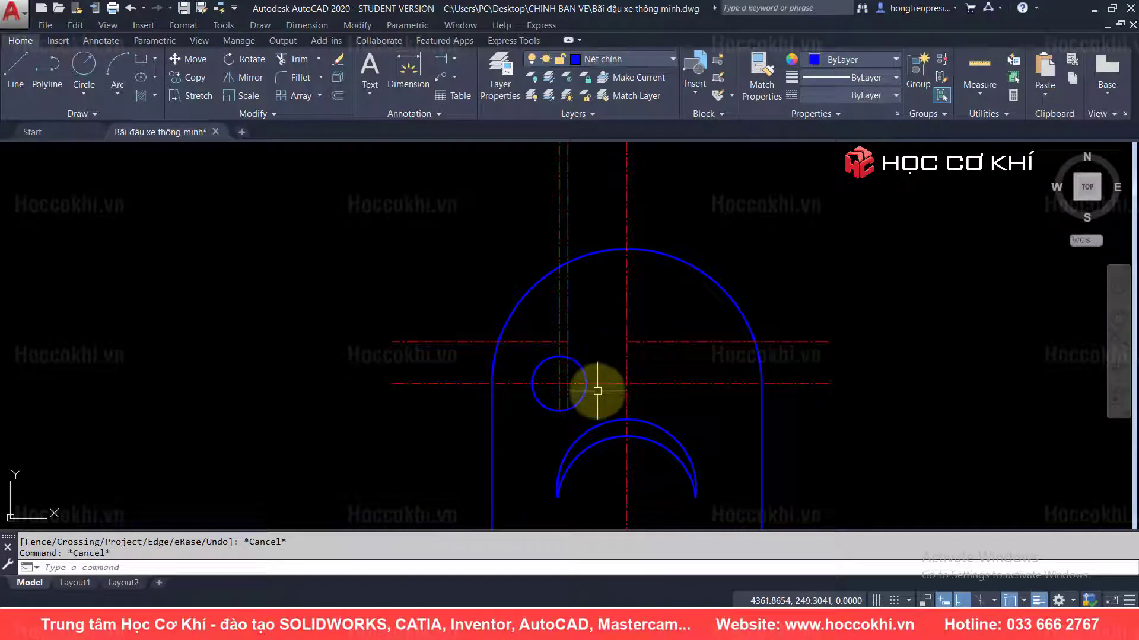
- Compare the drawing with the 7.jpg reference once more
key("alt+Tab")
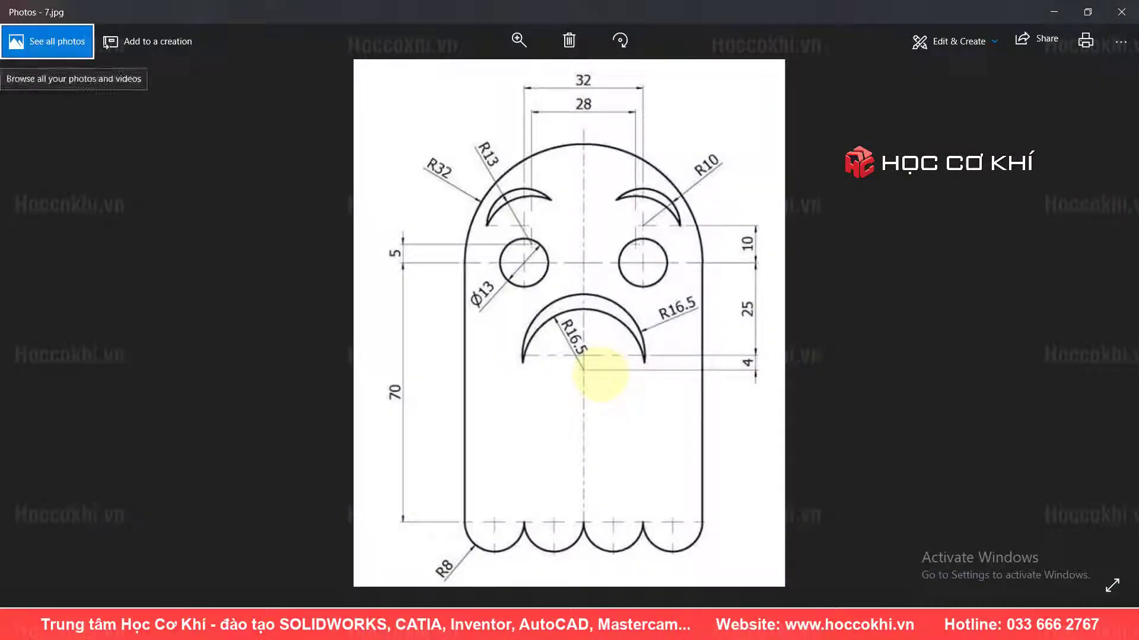
key("alt+Tab")
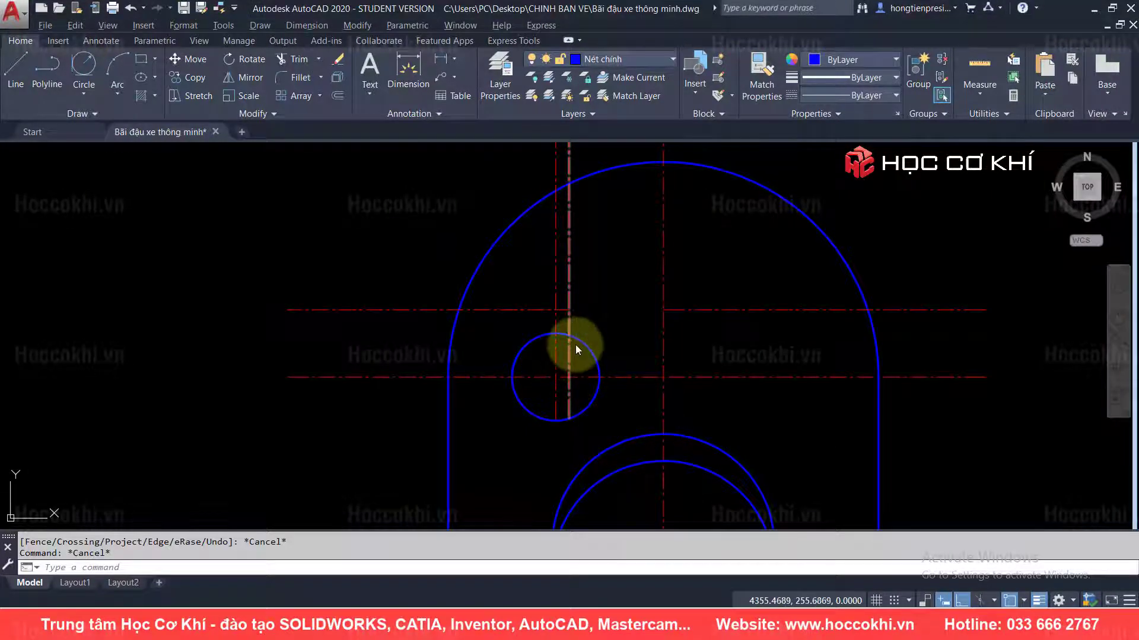
key("alt+Tab")
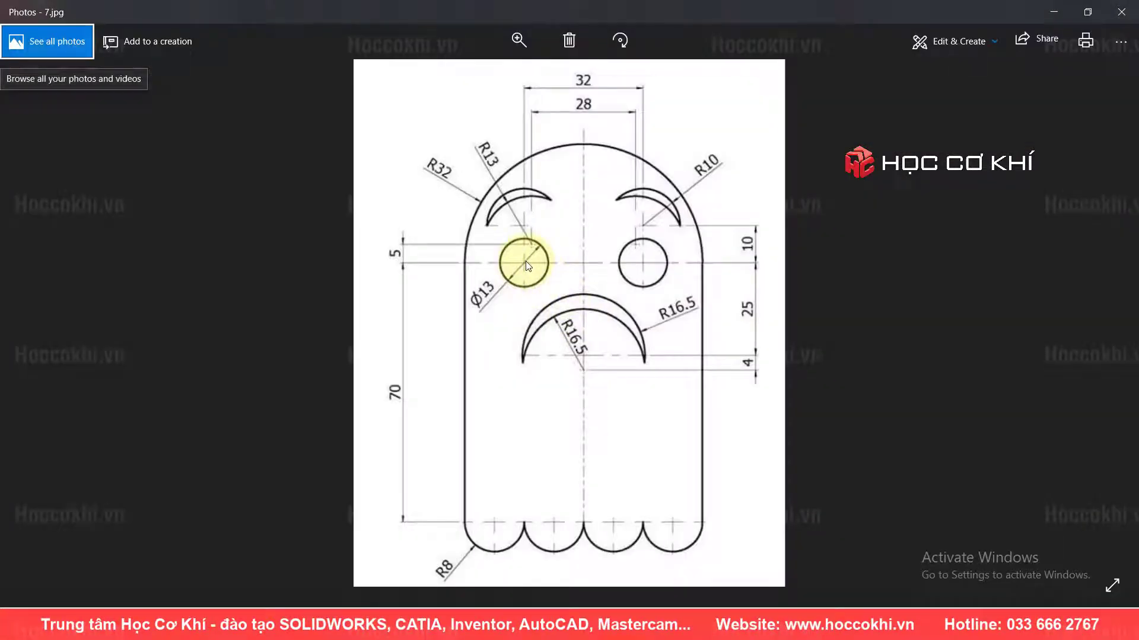
key("alt+Tab")
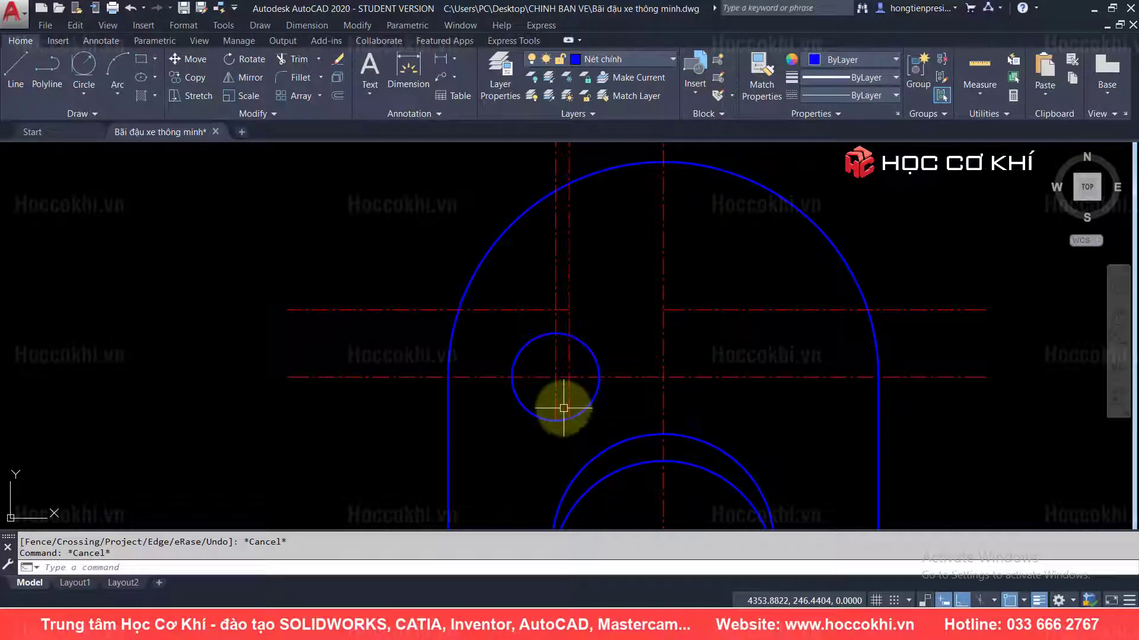
type("o")
key("Return")
key("Return")
key("Escape")
- Offset the left horizontal centre line through a point just above the eye centre
type("o")
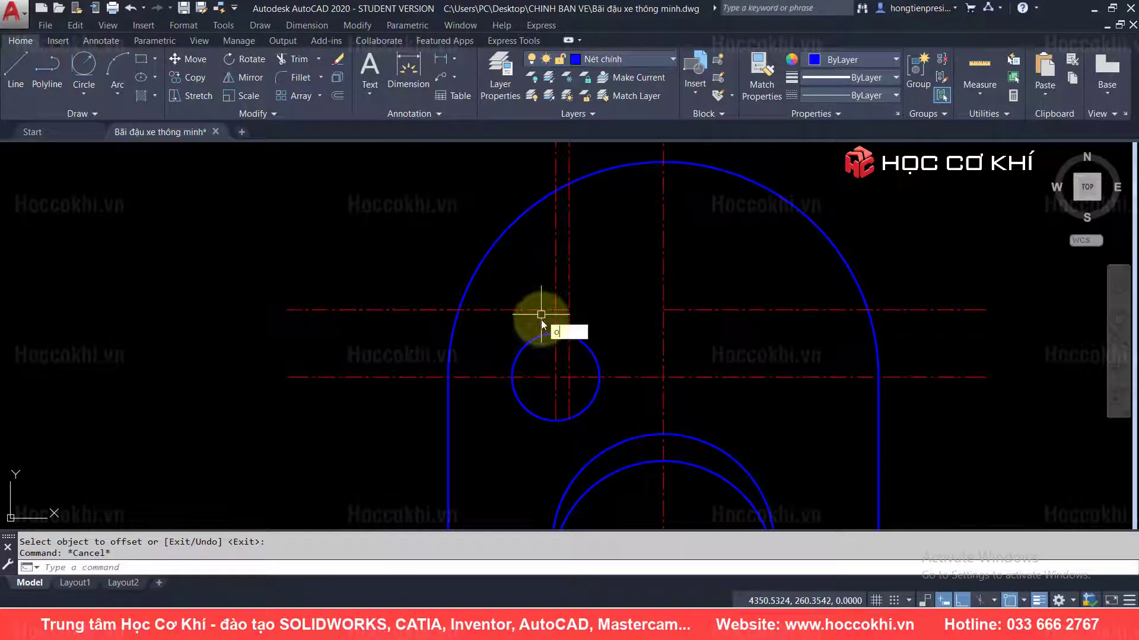
key("Return")
key("Return")
left_click(535, 310)
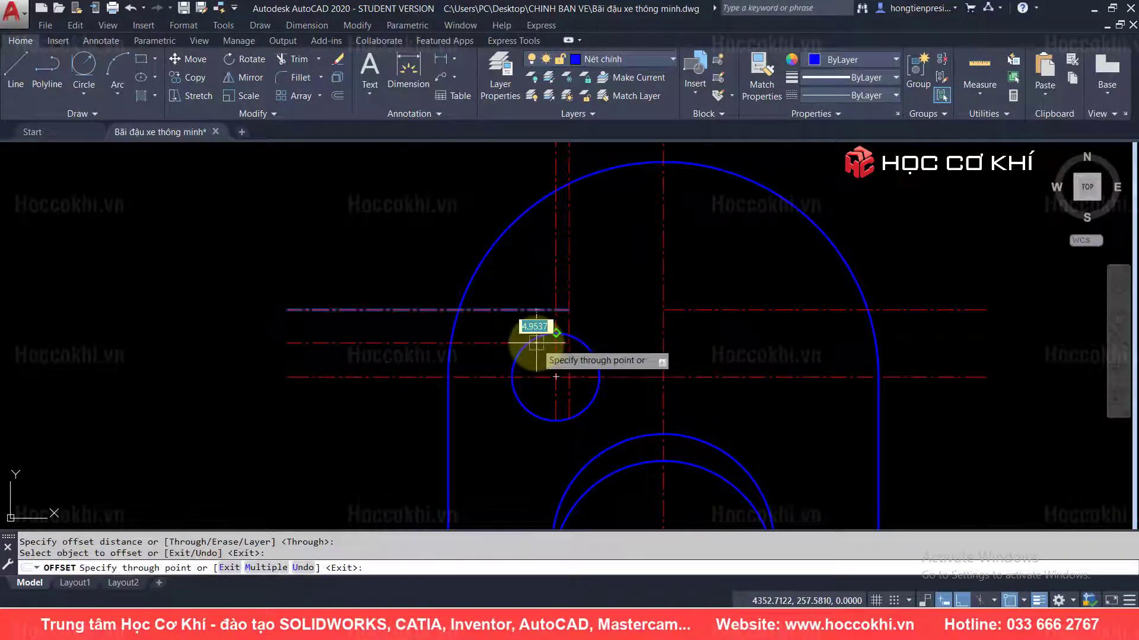
left_click(536, 343)
key("Escape")
key("alt+Tab")
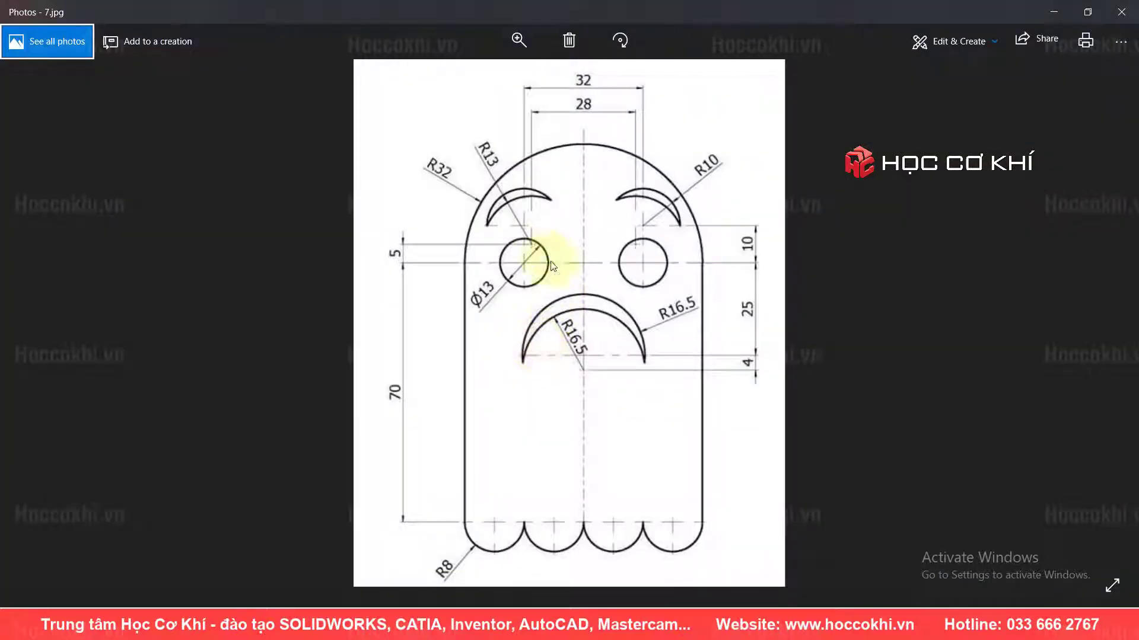
scroll(356, 240, "up", 2, "ctrl")
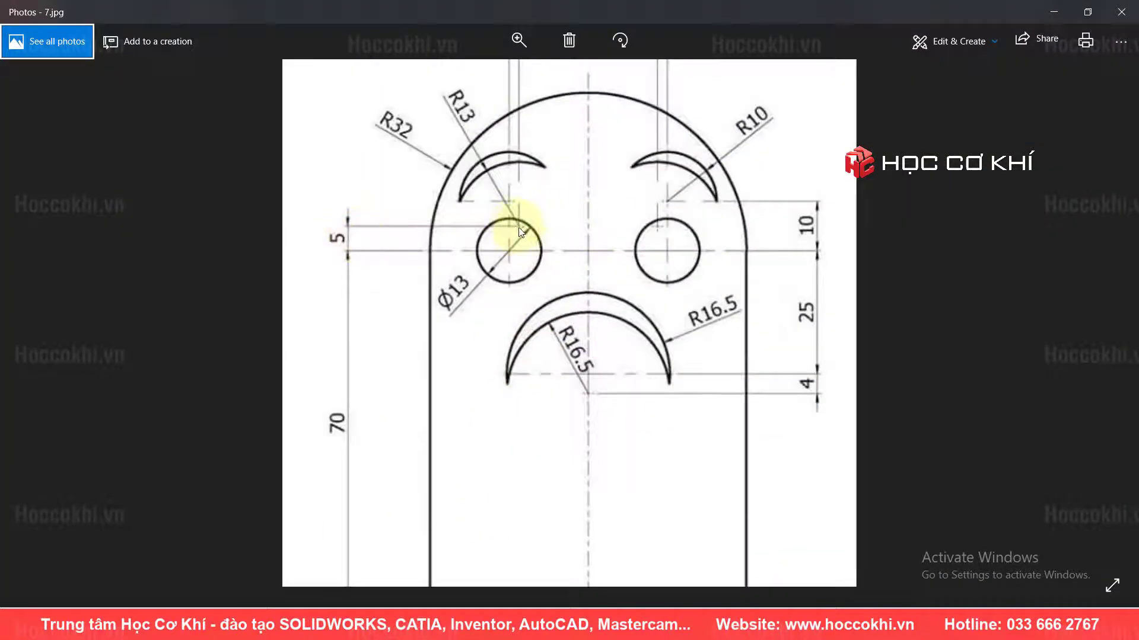
key("alt+Tab")
- Select the left eye's vertical and new horizontal centre lines and compare with the reference
scroll(536, 323, "up", 3)
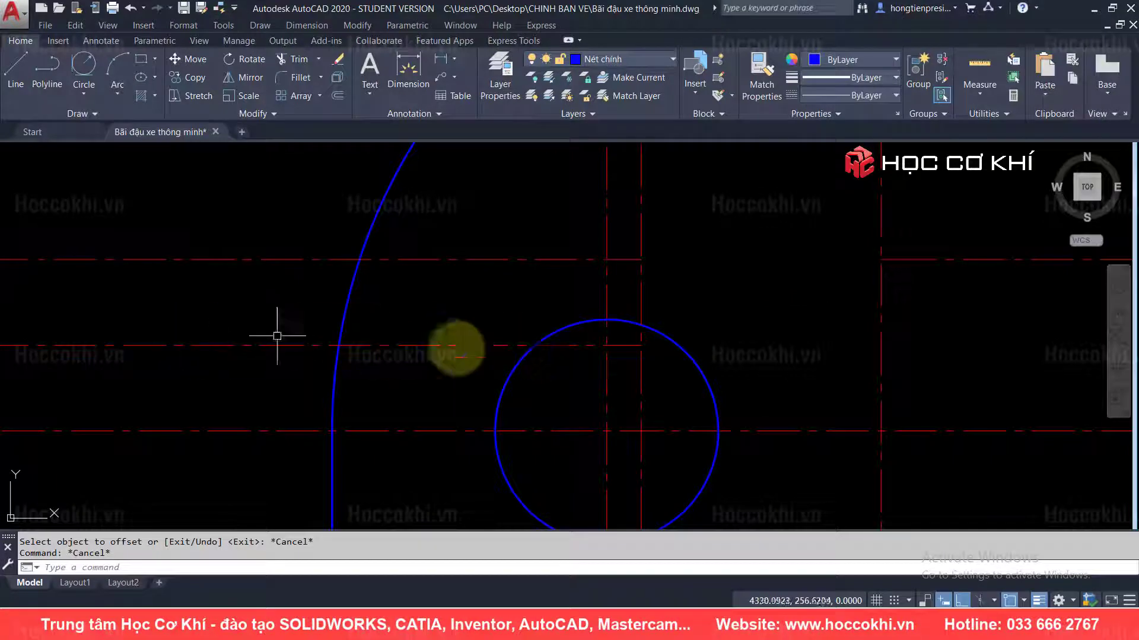
scroll(550, 348, "down", 1)
scroll(590, 350, "up", 1)
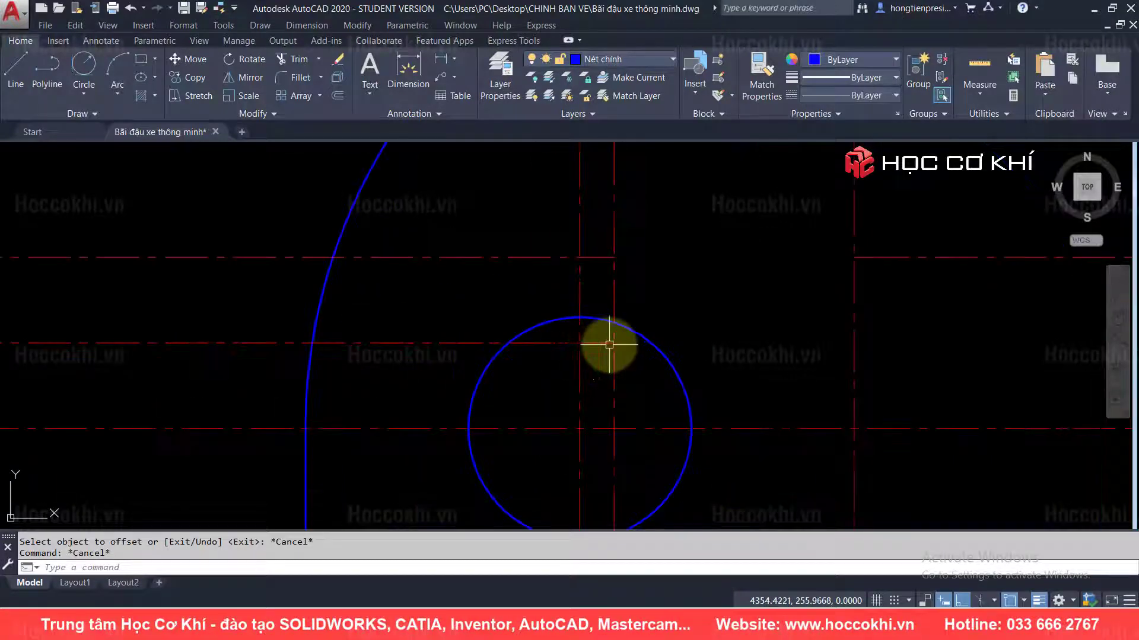
scroll(613, 344, "up", 5)
left_click(621, 342)
left_click(623, 341)
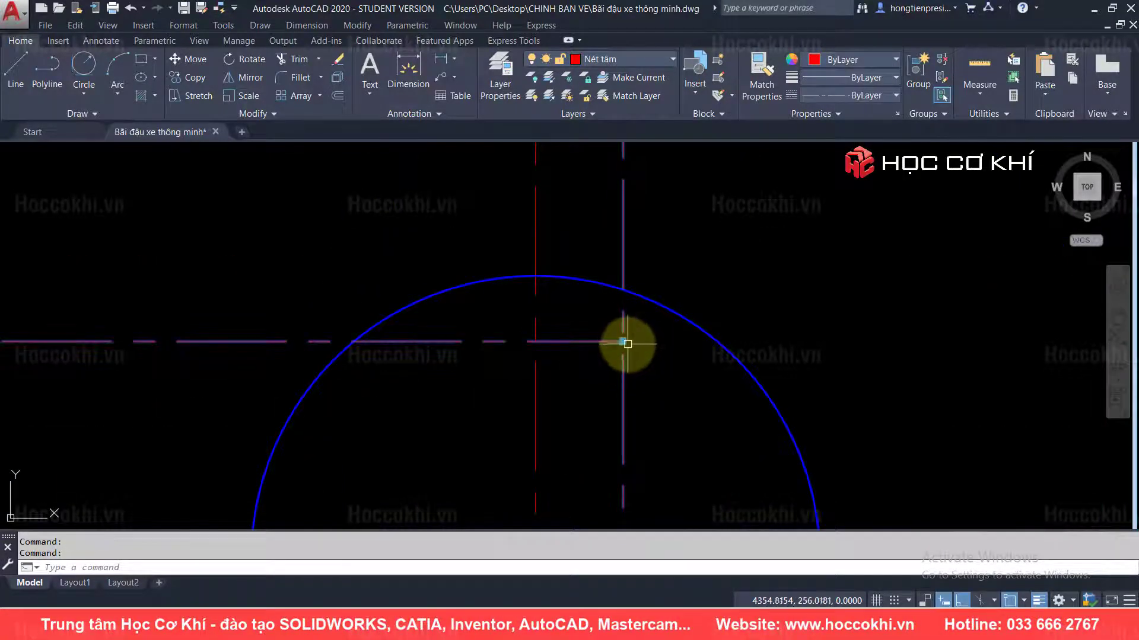
scroll(623, 341, "down", 5)
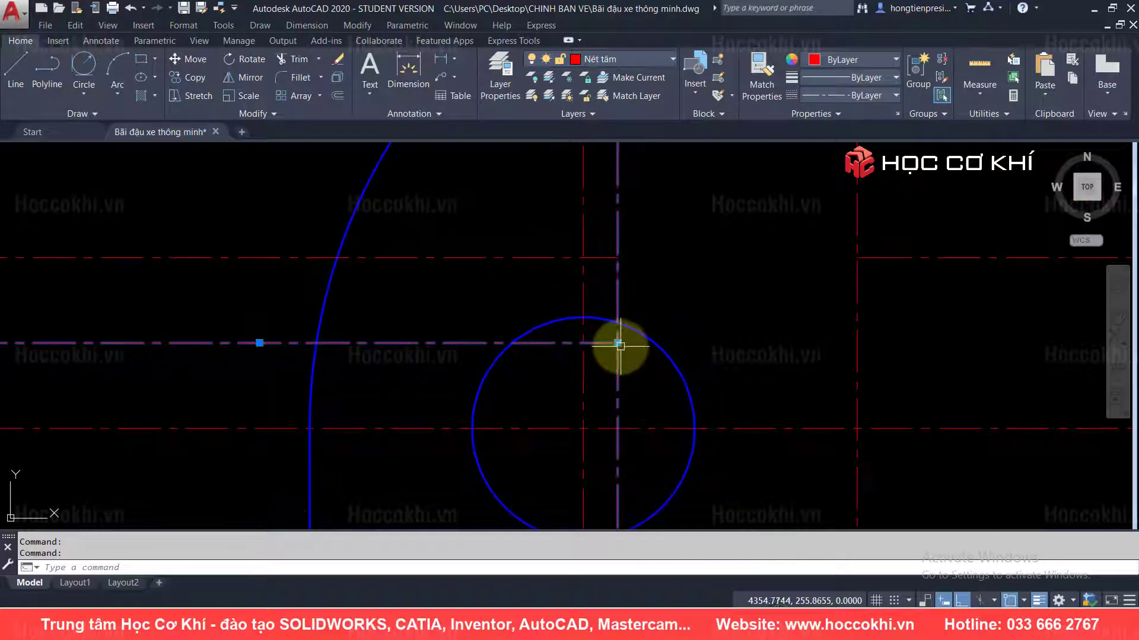
scroll(618, 343, "down", 1)
key("alt+Tab")
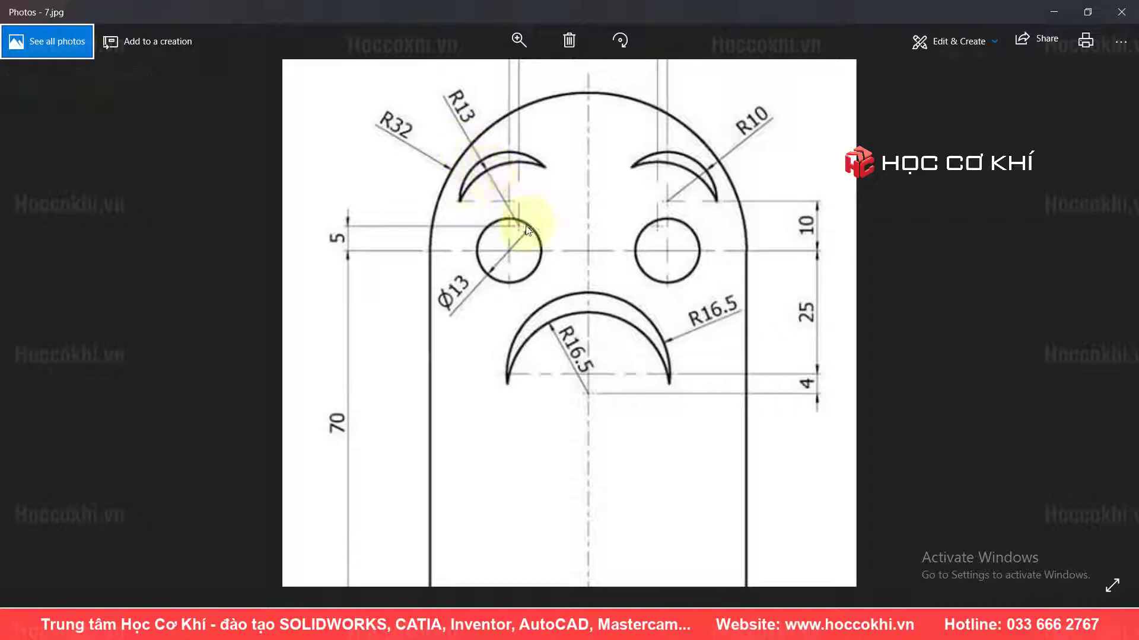
key("alt+Tab")
- Draw a radius-6.5 circle at the left eye's centre-line intersection
type("c")
key("Return")
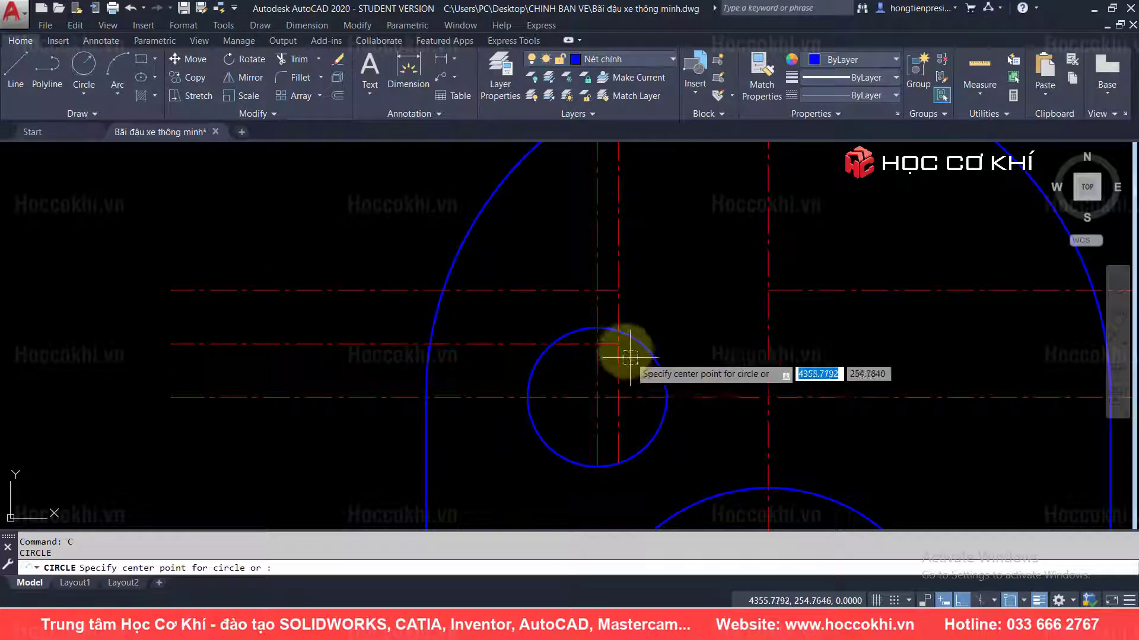
left_click(618, 344)
type("6.5")
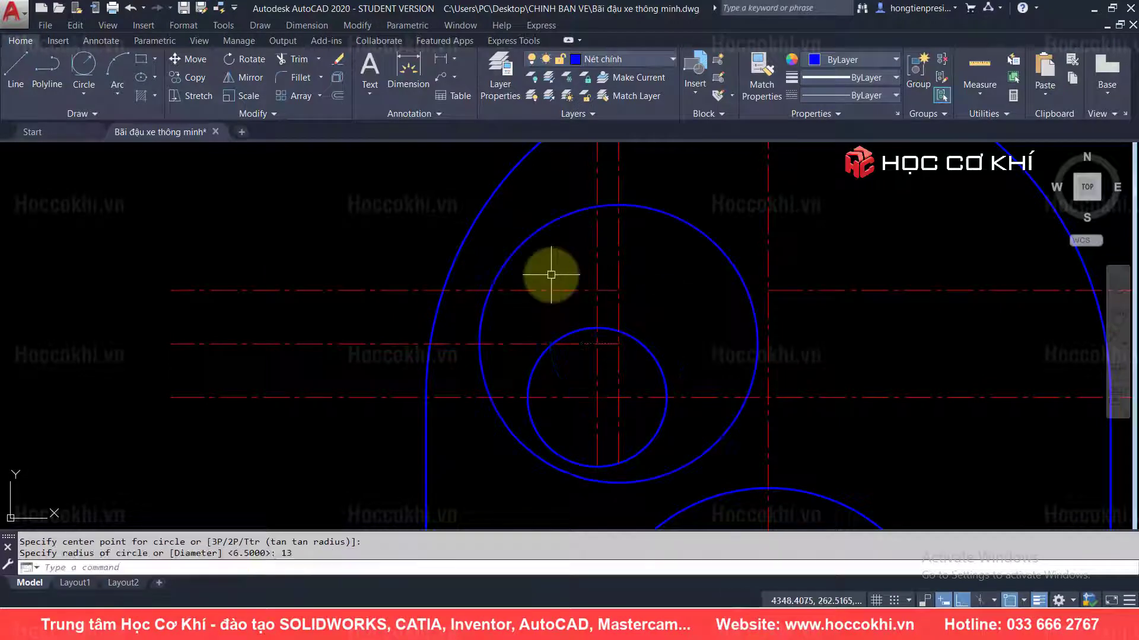
key("Return")
key("alt+Tab")
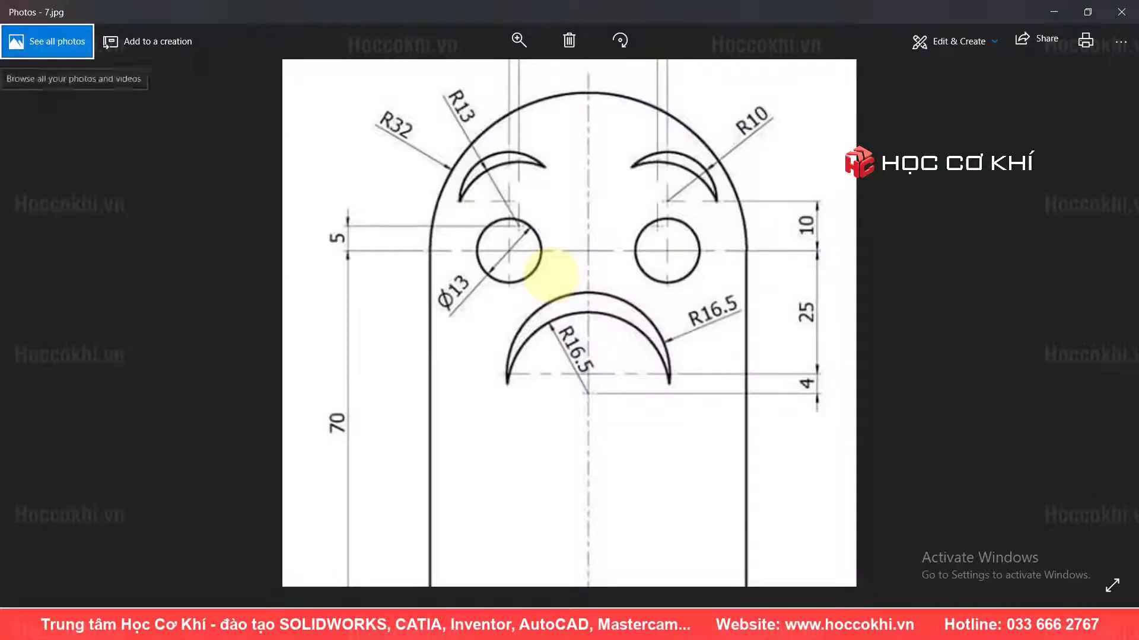
key("alt+Tab")
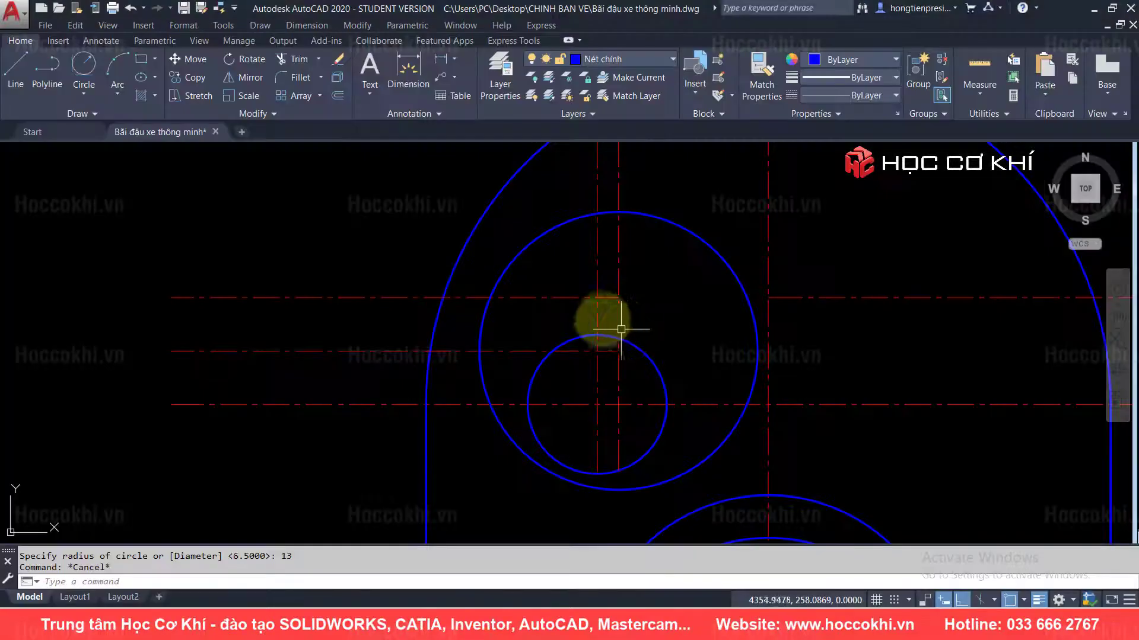
- Inspect the left eye's vertical centre line against the reference's 32 and 28 dimensions
left_click(588, 267)
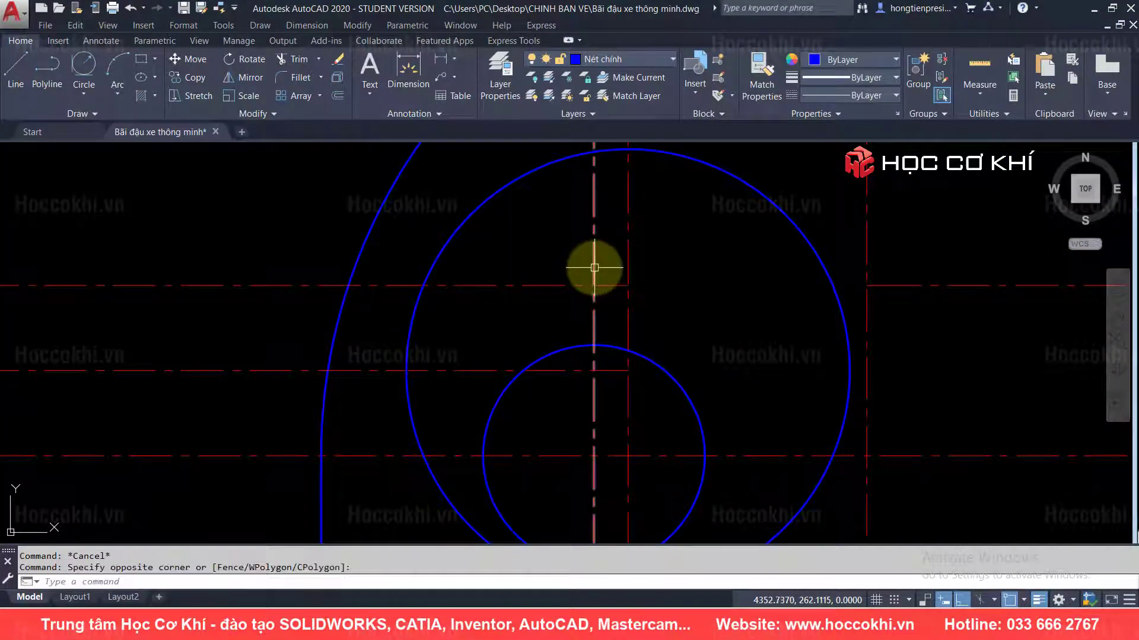
scroll(609, 272, "down", 2)
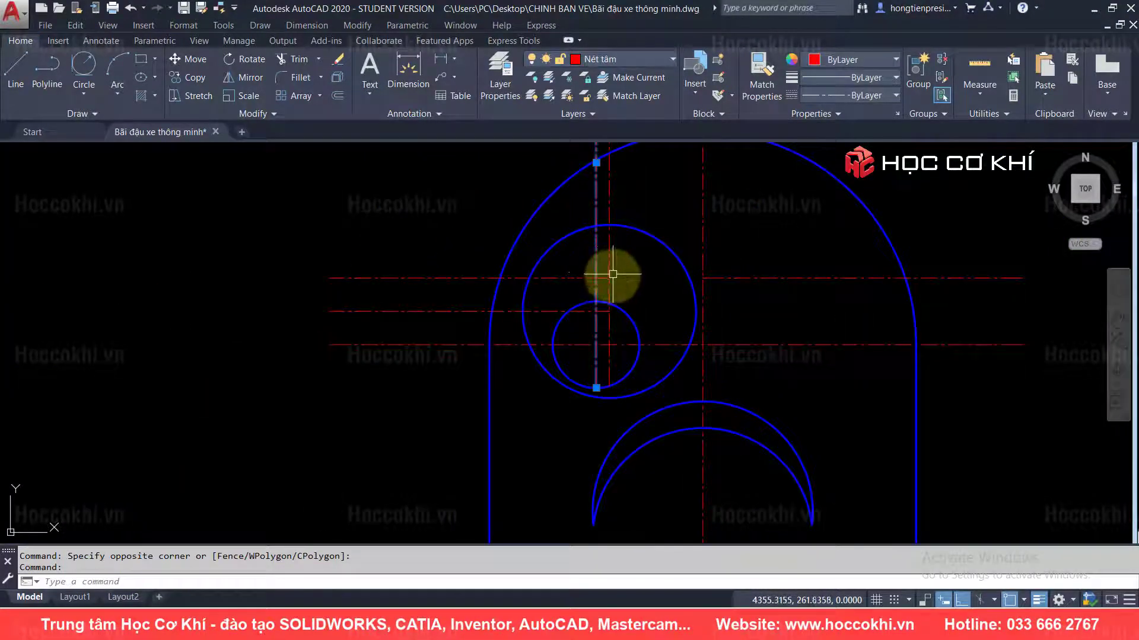
key("Escape")
key("alt+Tab")
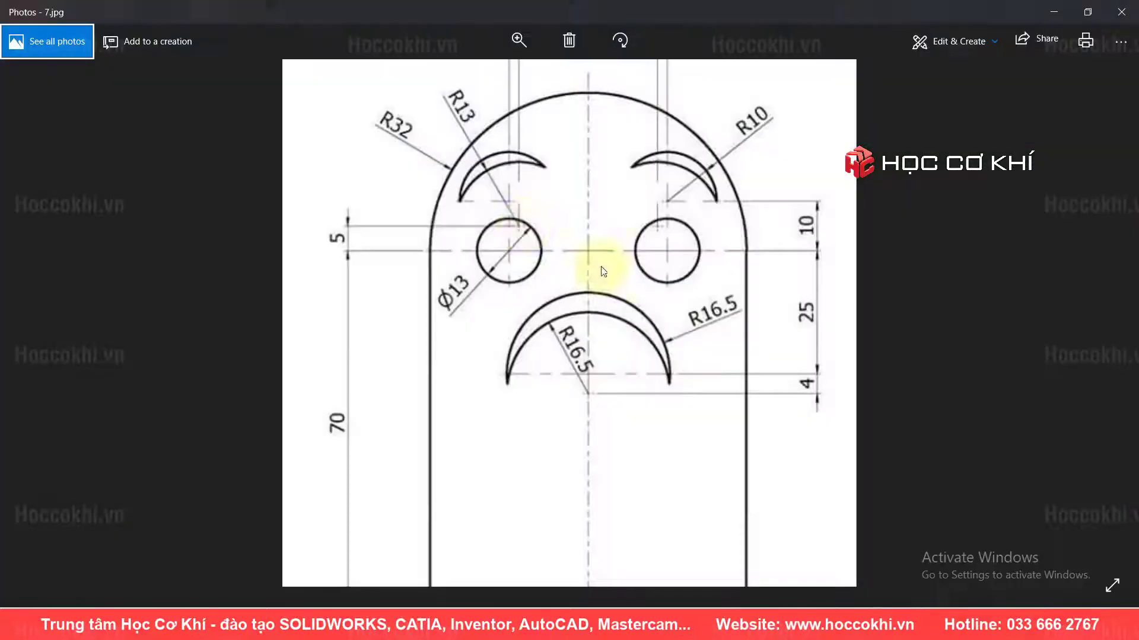
scroll(514, 215, "up", 1)
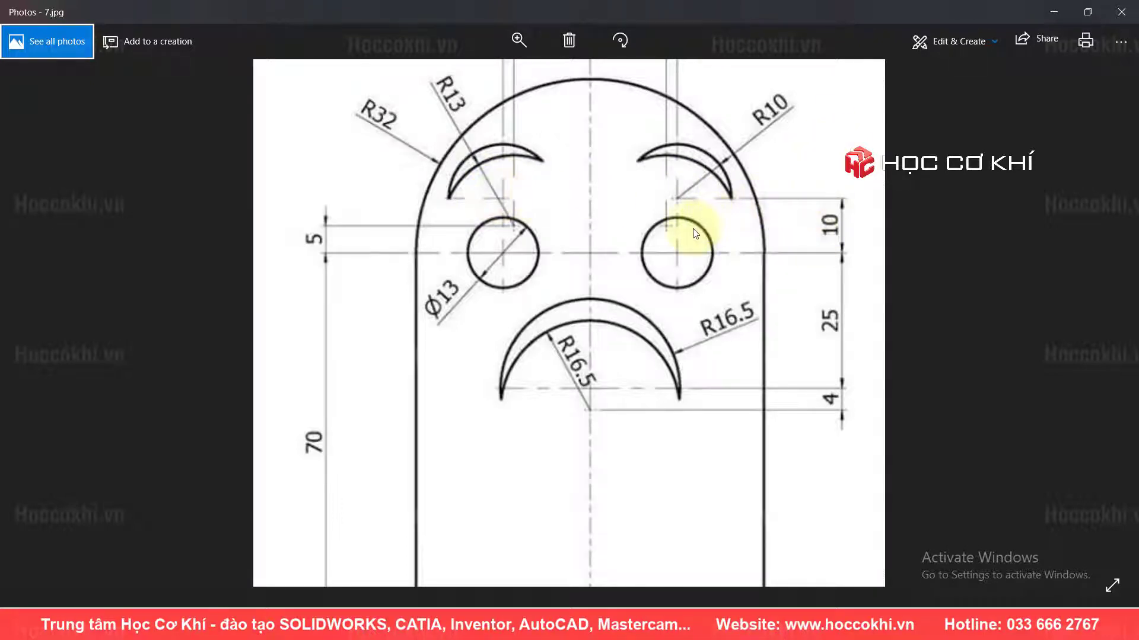
left_click_drag(694, 259, 682, 350)
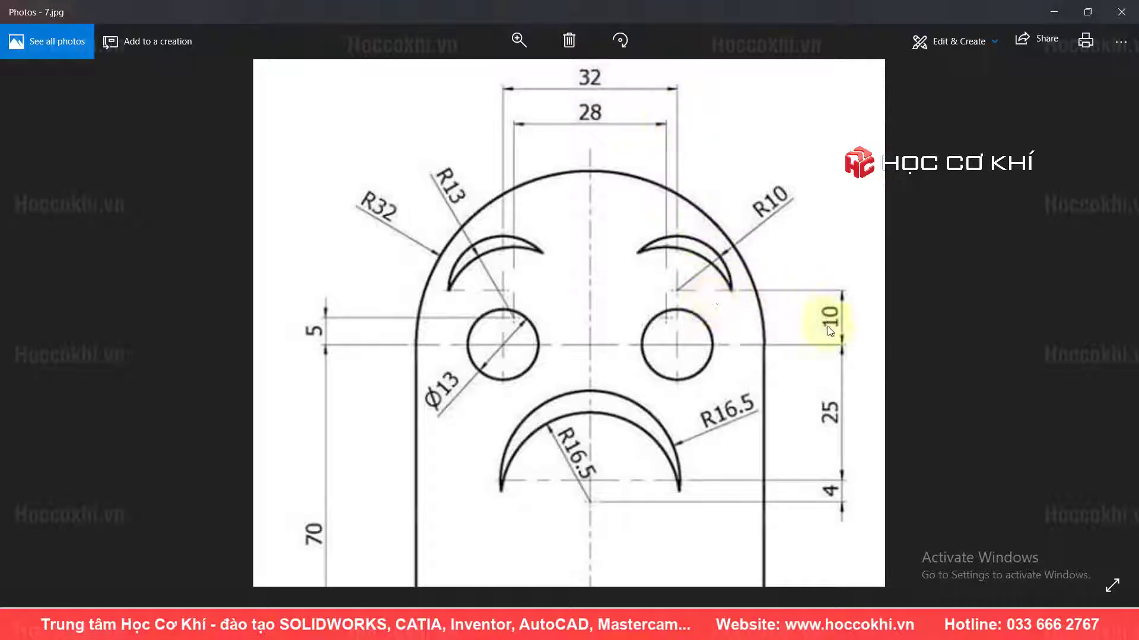
key("alt+Tab")
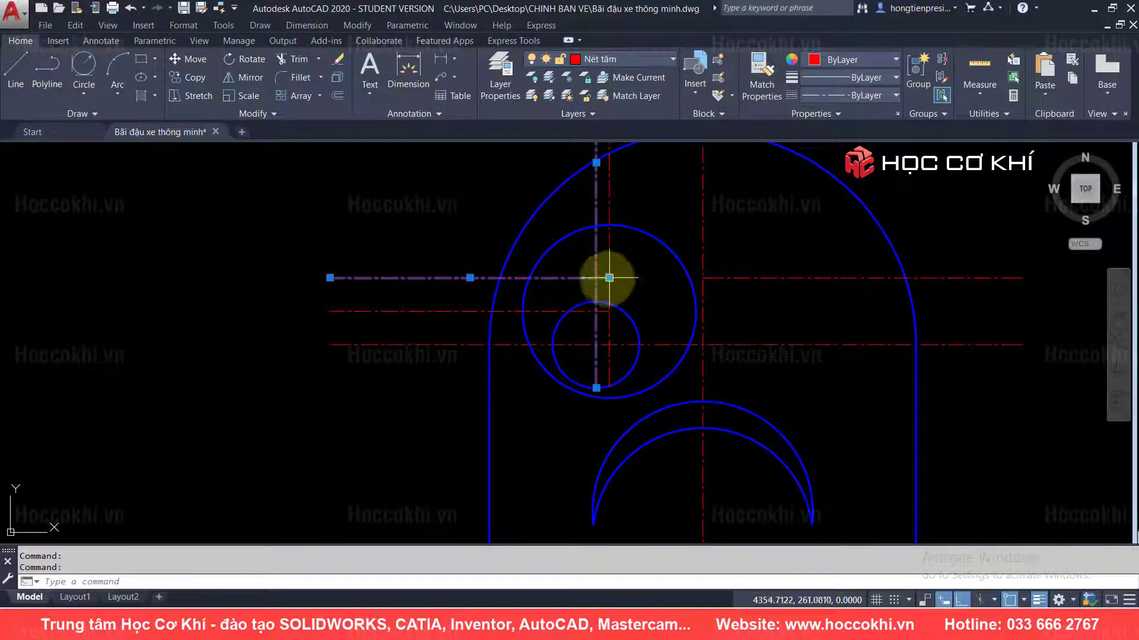
- Select the small eye circle while comparing its position with the reference
middle_click_drag(598, 277, 575, 309)
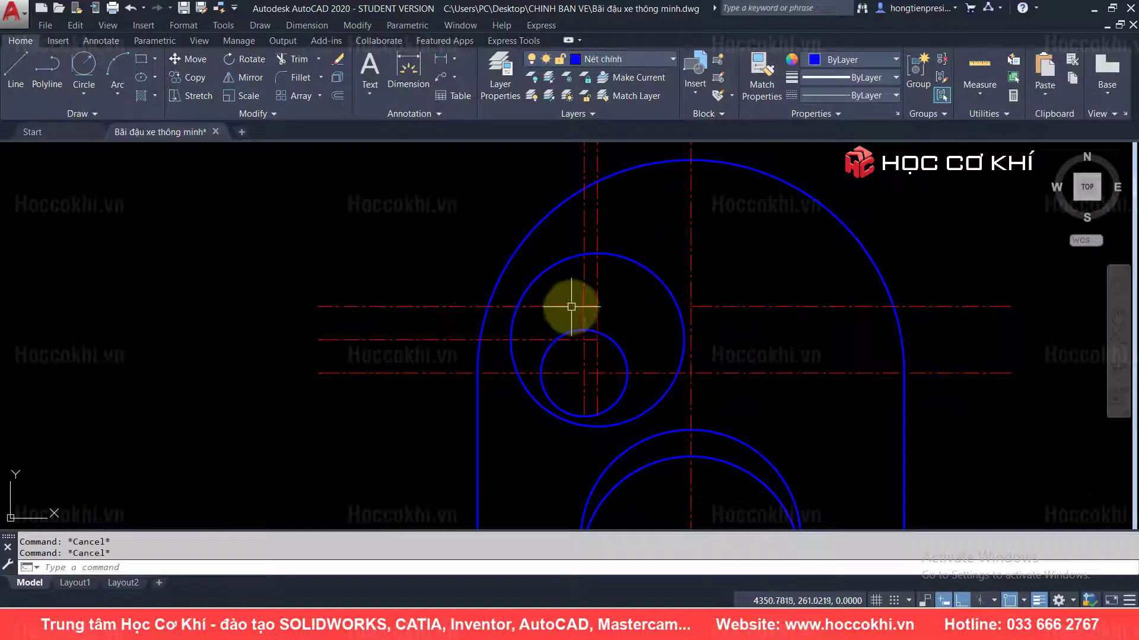
key("alt+Tab")
key("alt+Tab")
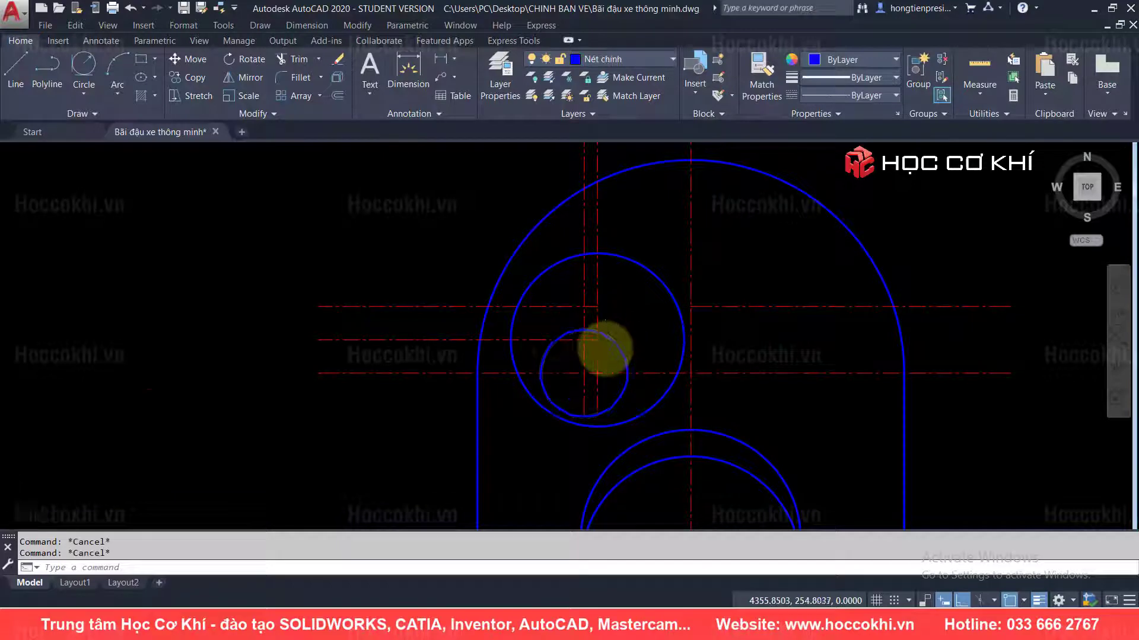
scroll(605, 348, "up", 2)
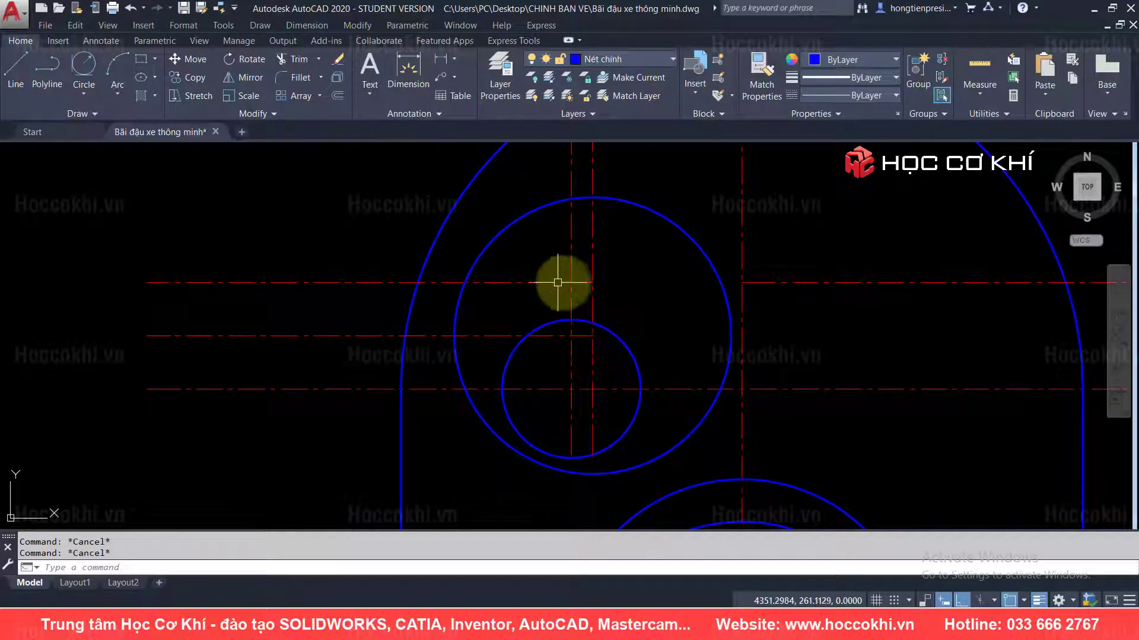
key("alt+Tab")
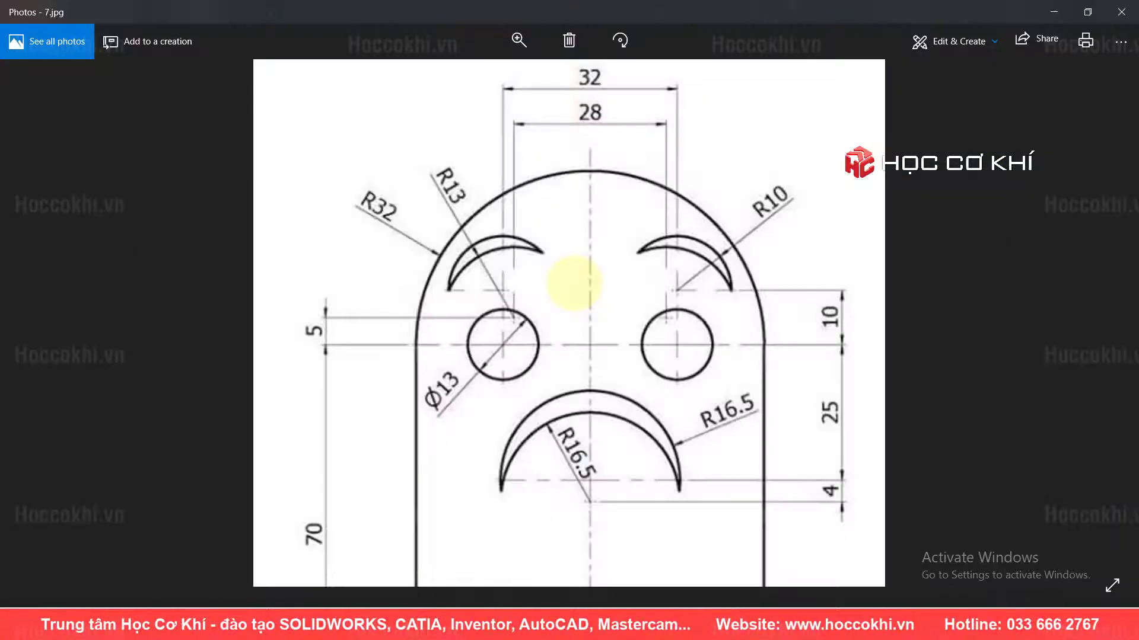
key("alt+Tab")
left_click(568, 316)
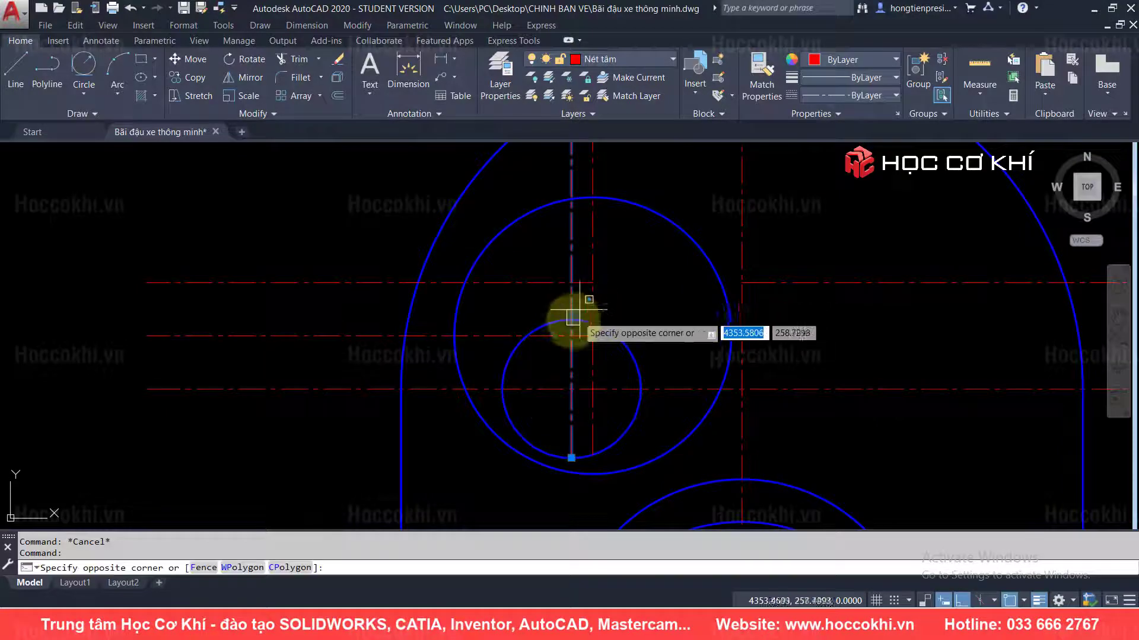
key("Escape")
left_click(571, 313)
key("Escape")
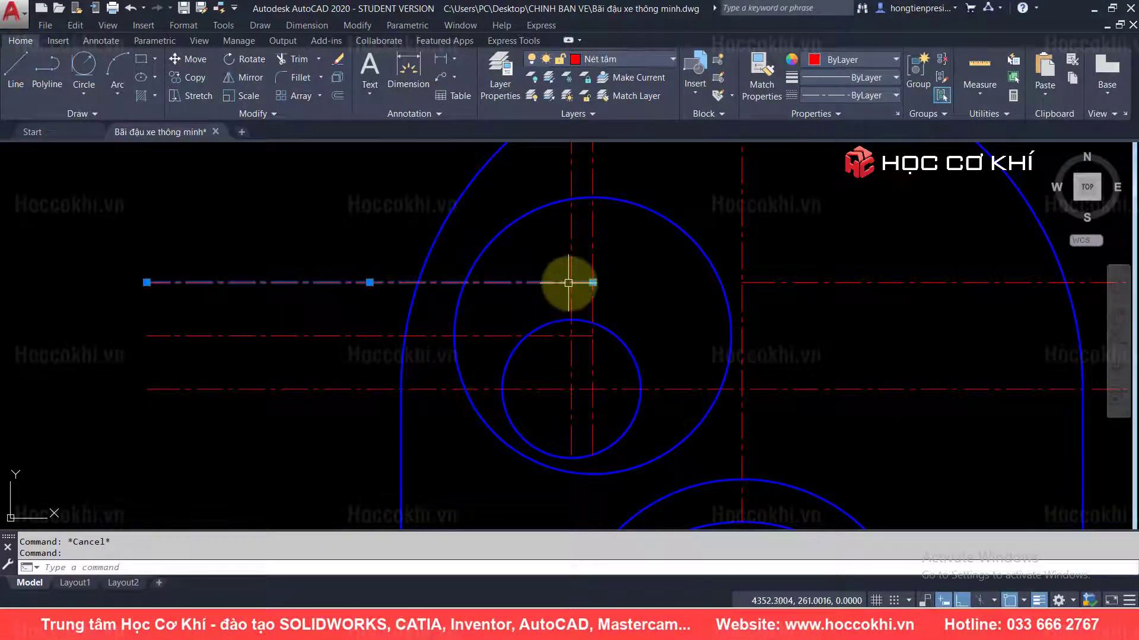
key("alt+Tab")
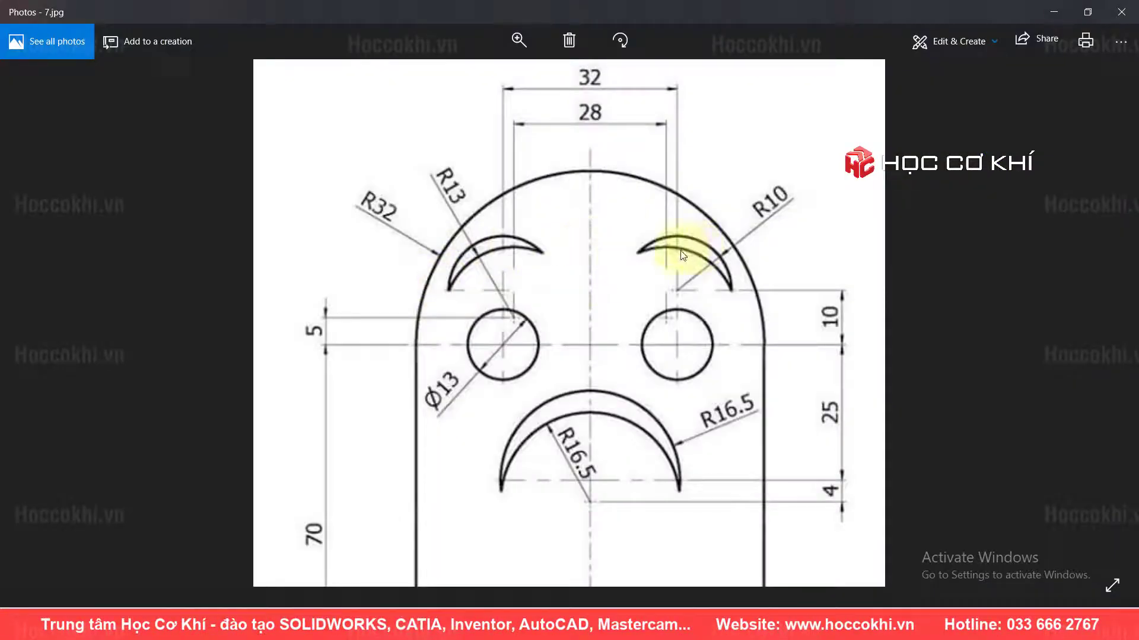
key("alt+Tab")
- Draw a radius-10 circle at the upper centre-line intersection above the left eye
key("Return")
left_click(571, 282)
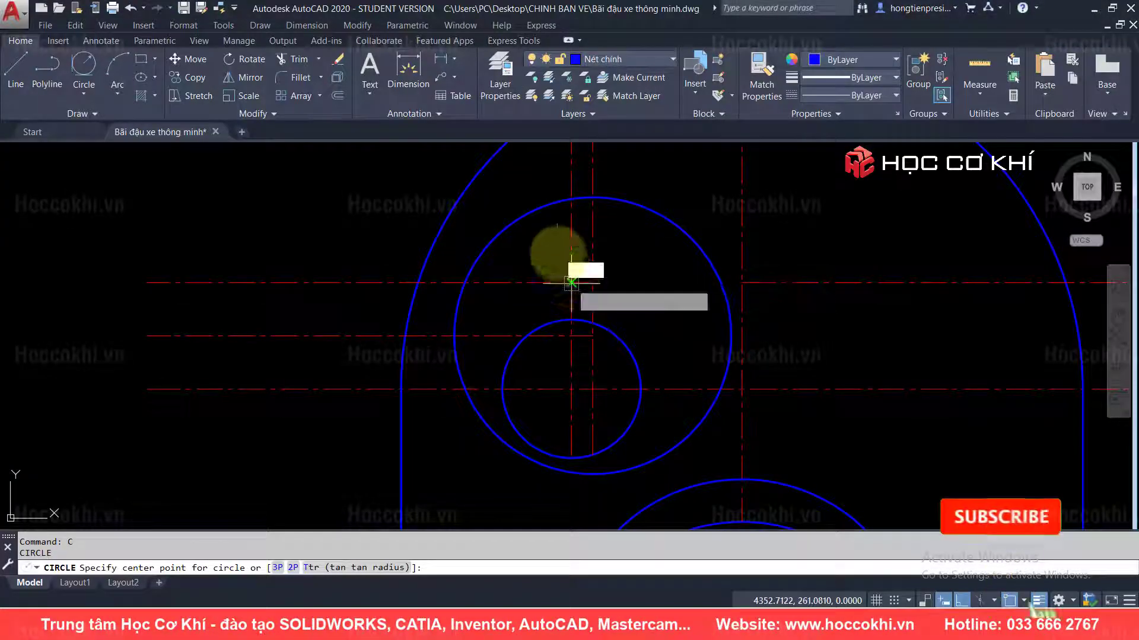
type("10")
key("Return")
key("Escape")
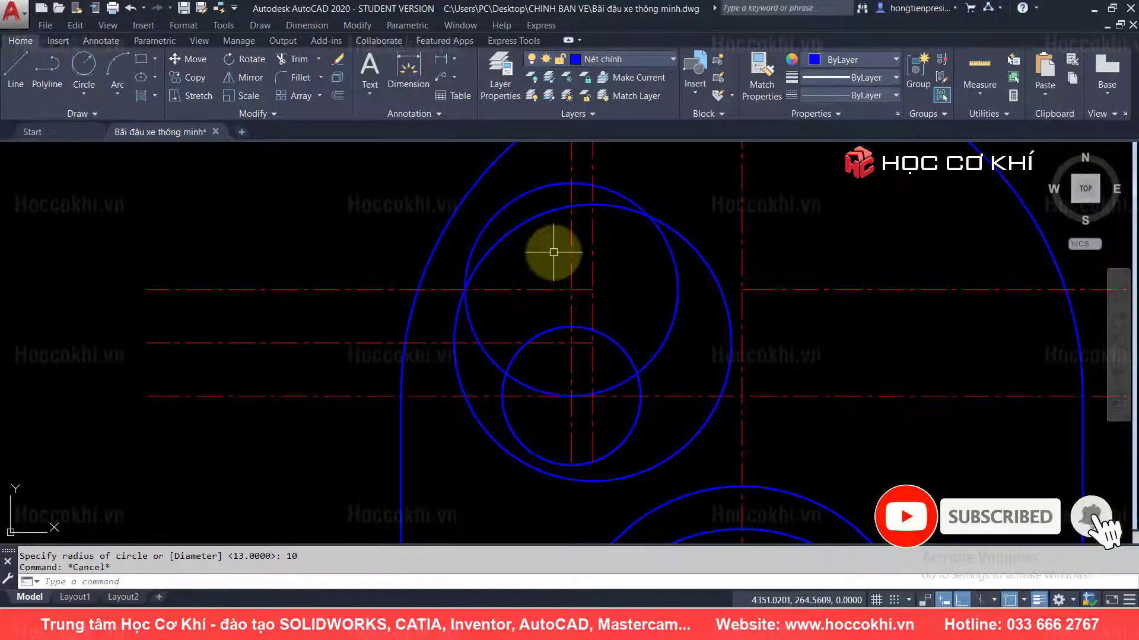
scroll(552, 252, "down", 2)
middle_click_drag(603, 277, 597, 295)
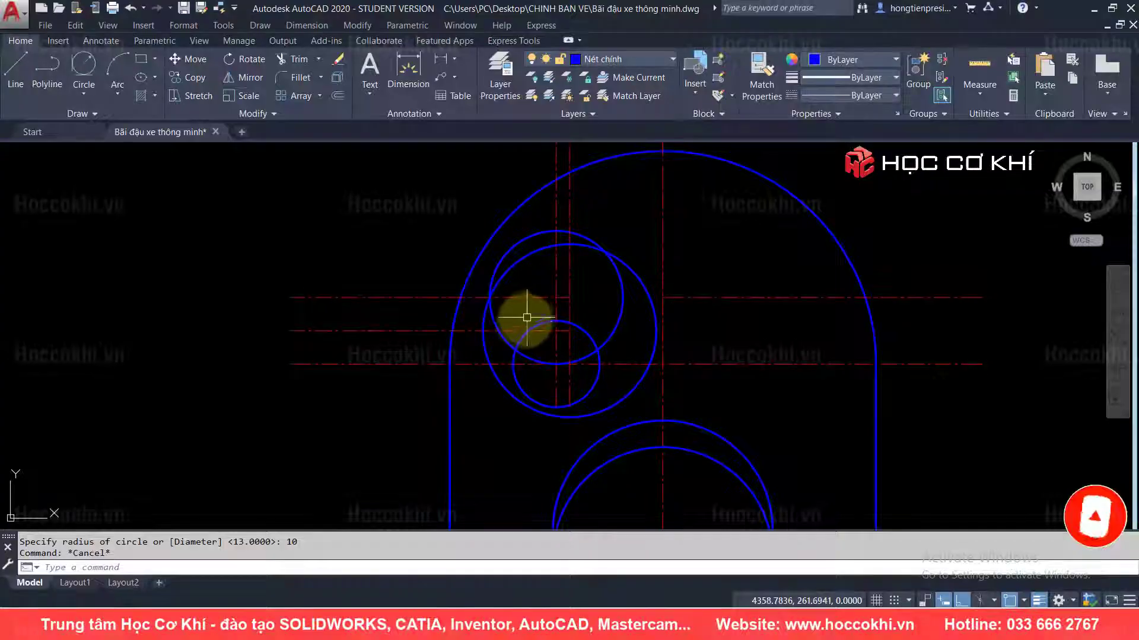
type("tTR")
key("Return")
- Trim off the left ends of the left eye's centre lines
key("alt+Tab")
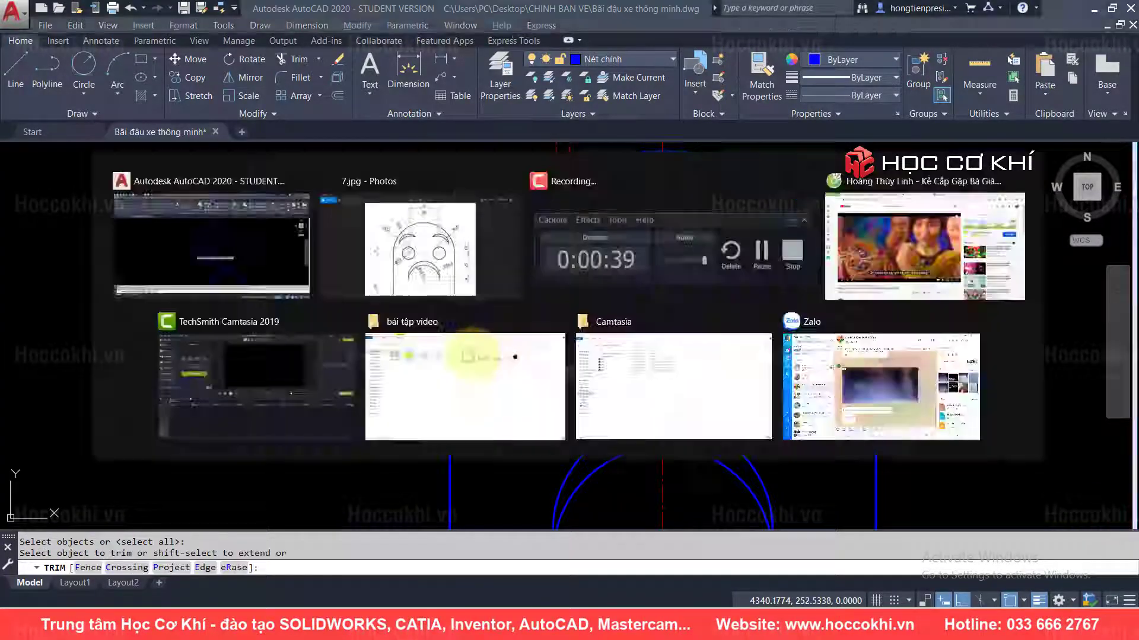
key("alt+Tab")
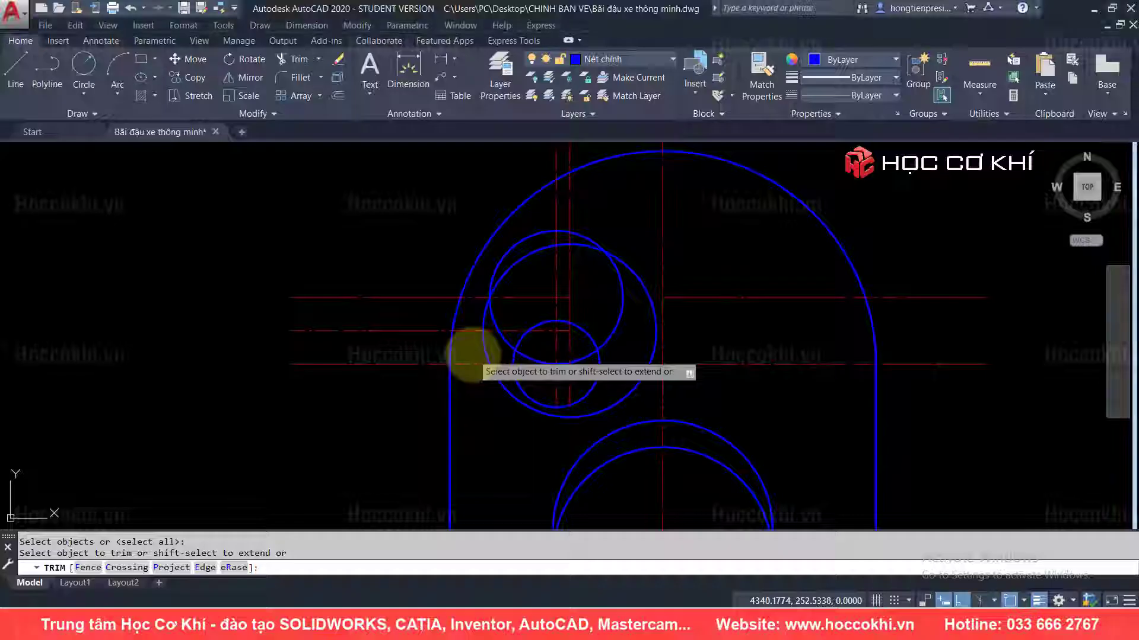
left_click(411, 344)
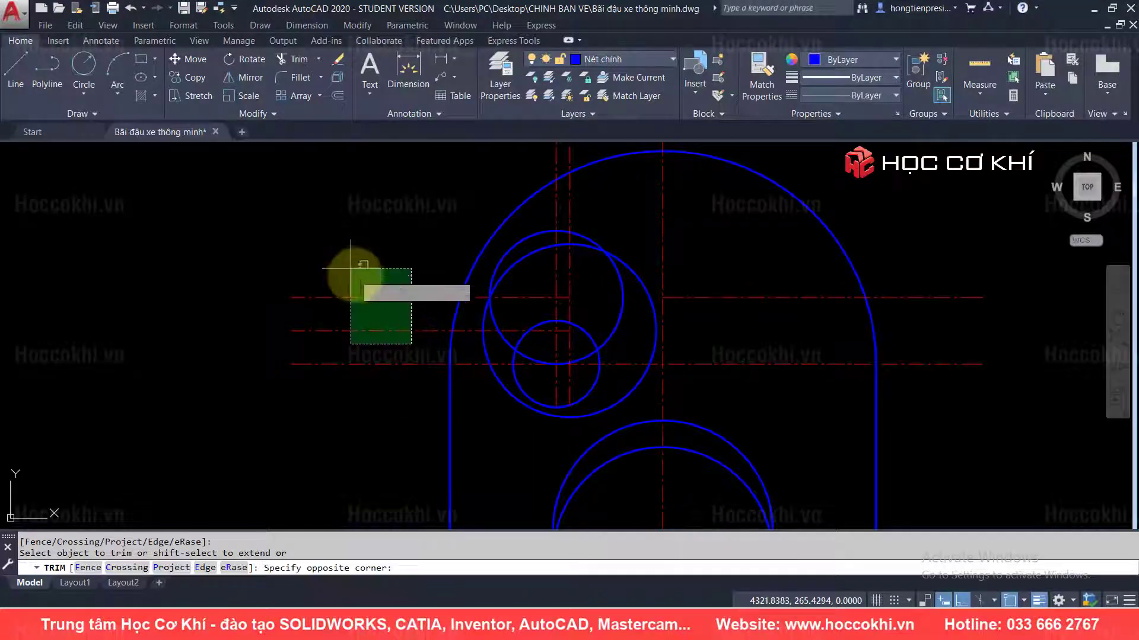
left_click(365, 284)
key("Escape")
key("Escape")
type("tr")
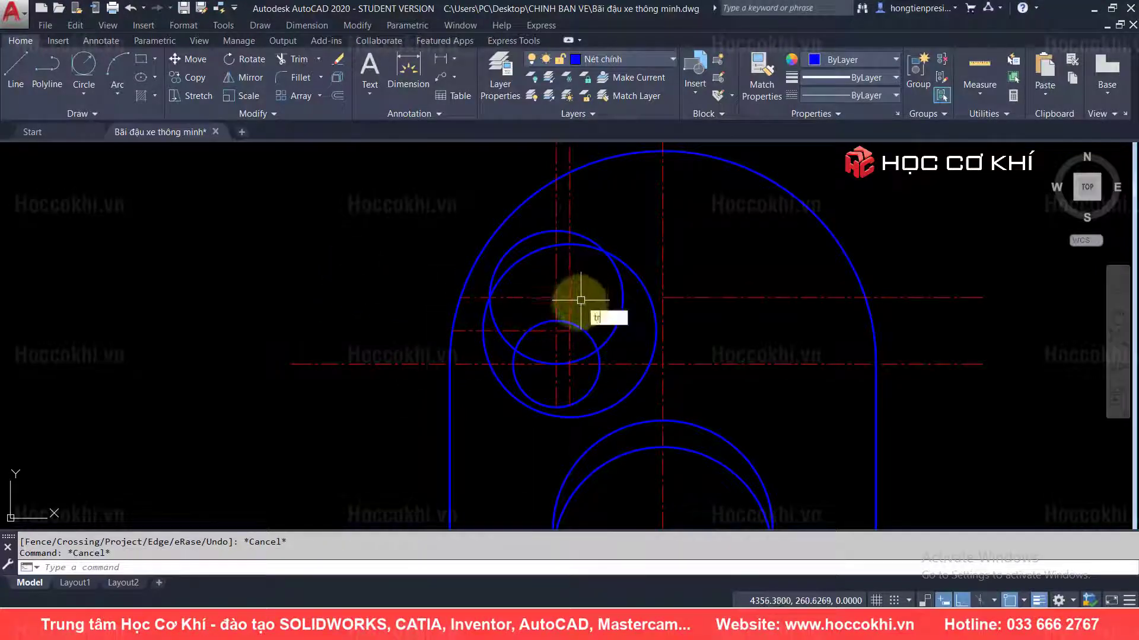
- Cut away the circles' right-hand arcs and remove the leftover arc below the eye
key("Return")
key("Return")
left_click(630, 274)
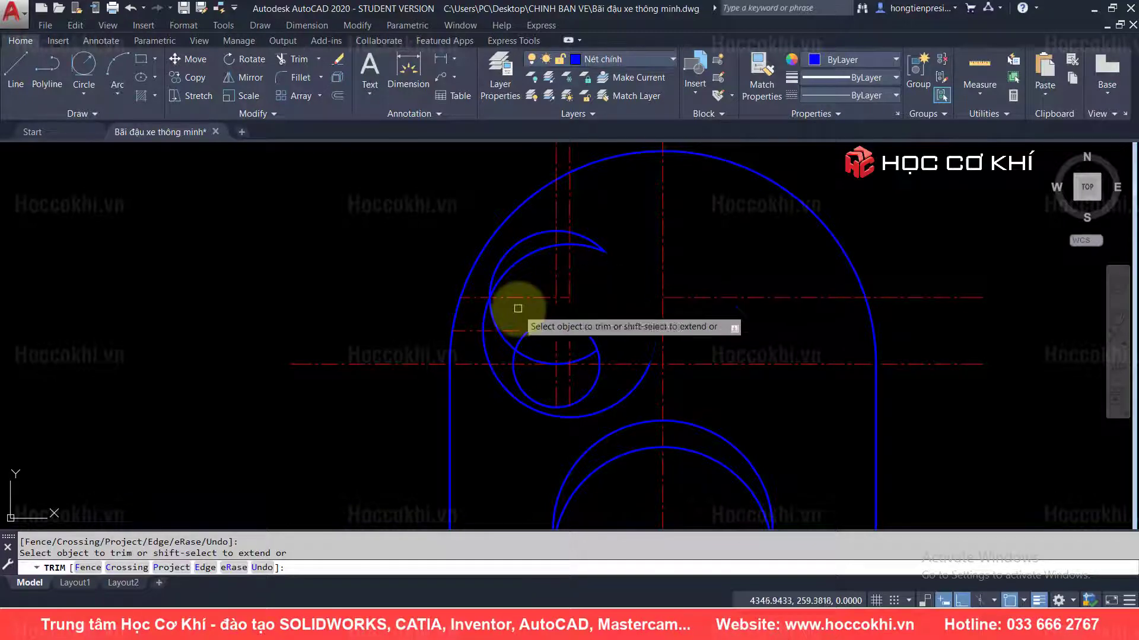
left_click(487, 311)
key("Escape")
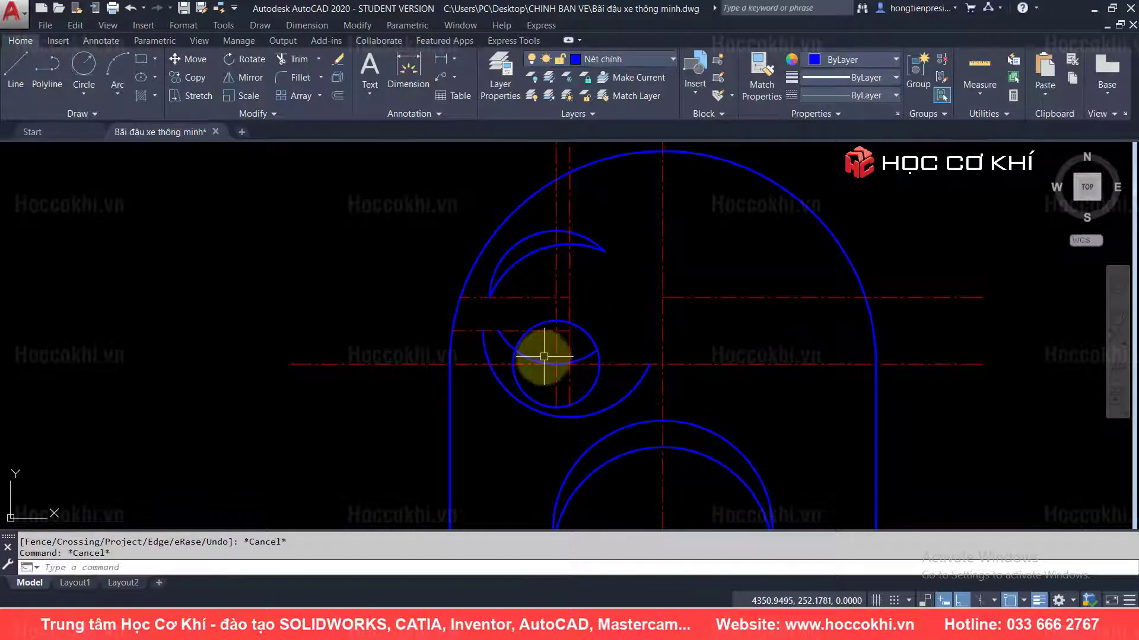
left_click(536, 362)
key("Escape")
key("Escape")
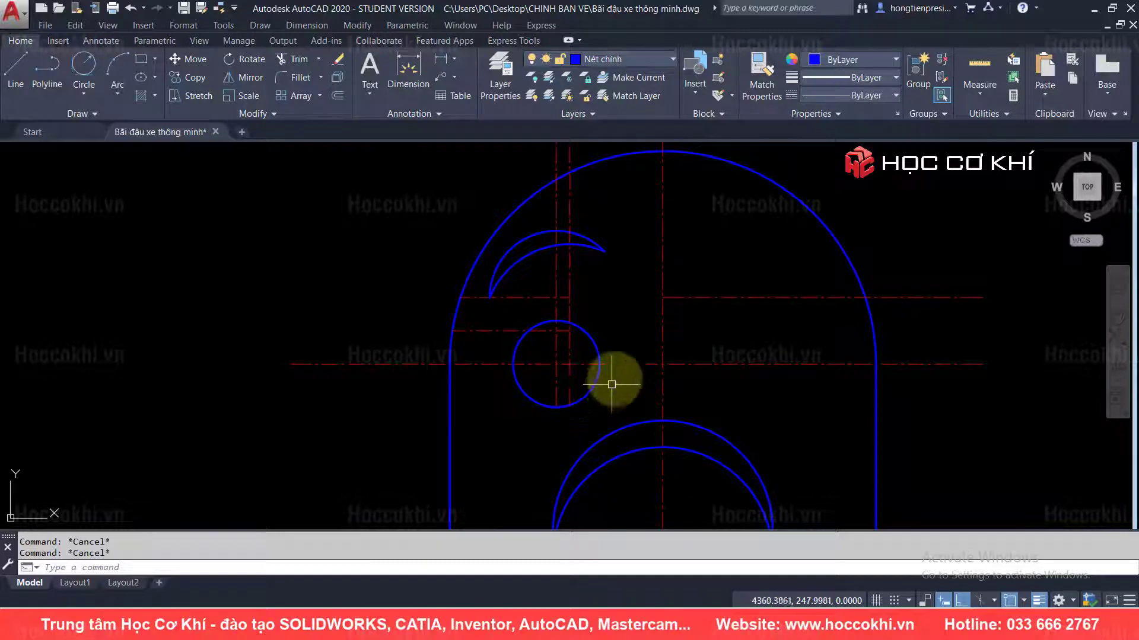
- Compare the trimmed eyebrow crescent with the reference image
scroll(603, 325, "down", 4)
key("alt+Tab")
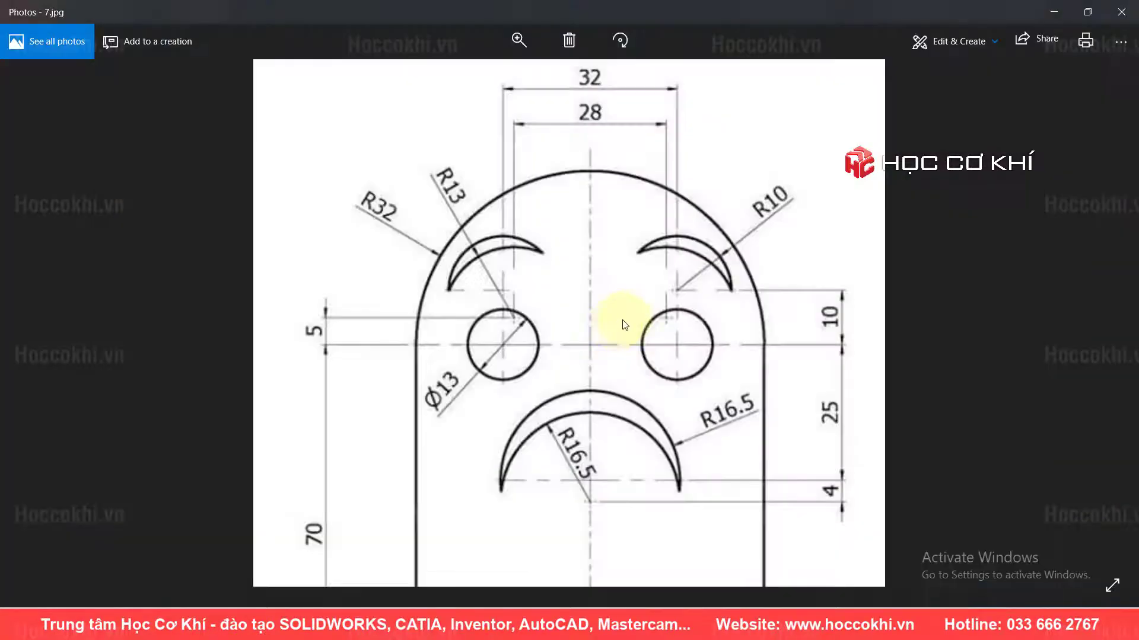
key("alt+Tab")
scroll(624, 319, "up", 2)
type("tr")
key("Return")
key("Return")
left_click(597, 183)
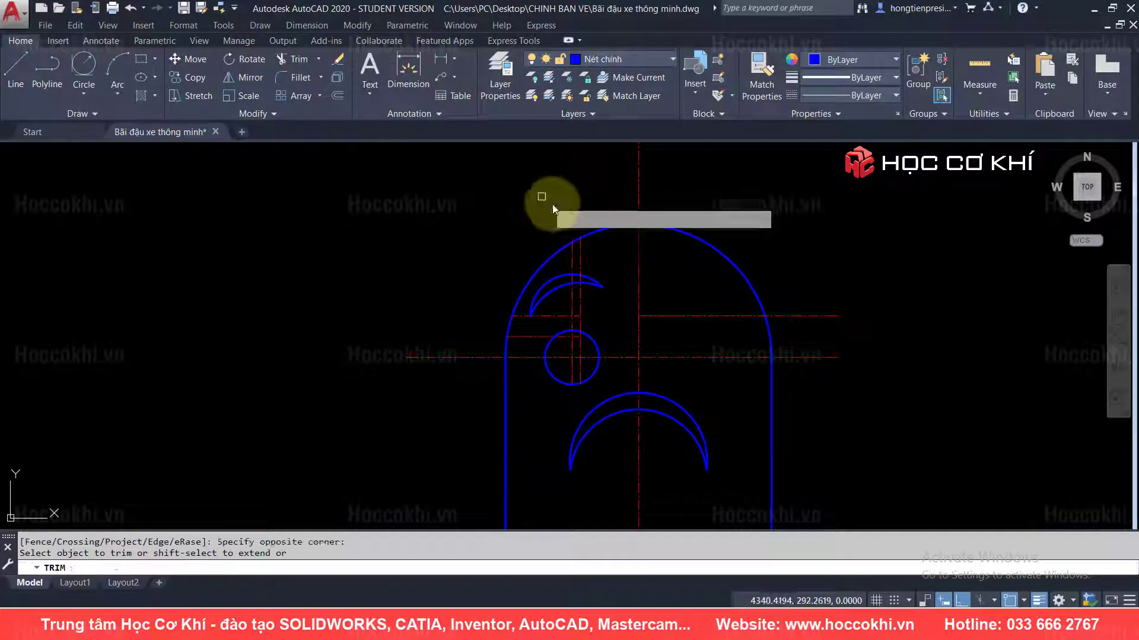
key("Escape")
scroll(591, 277, "up", 3)
key("alt+Tab")
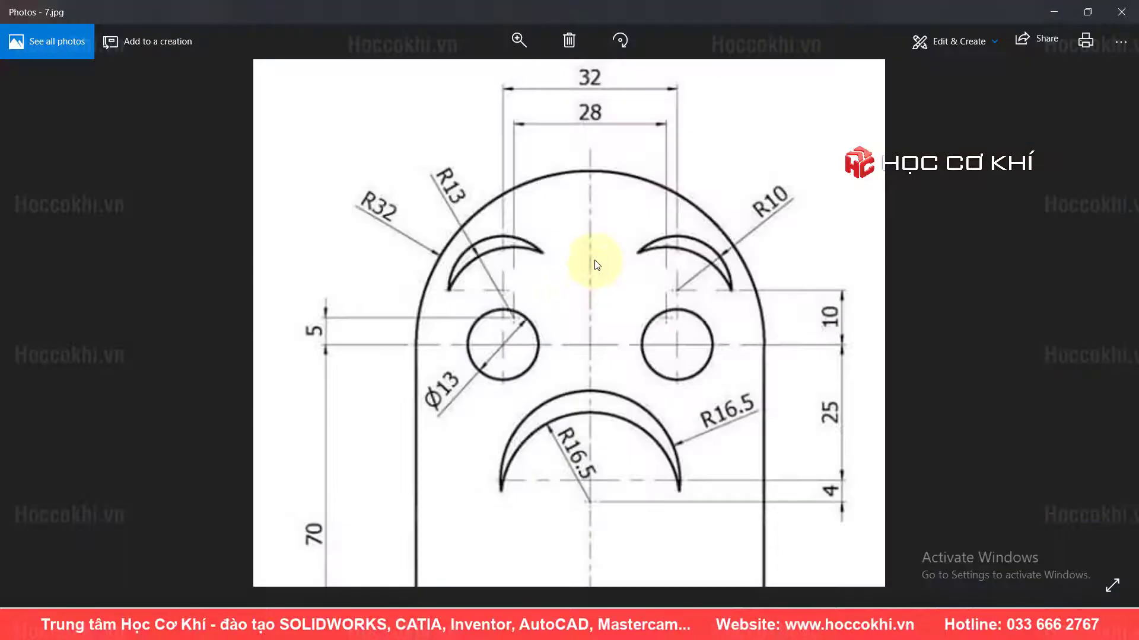
key("alt+Tab")
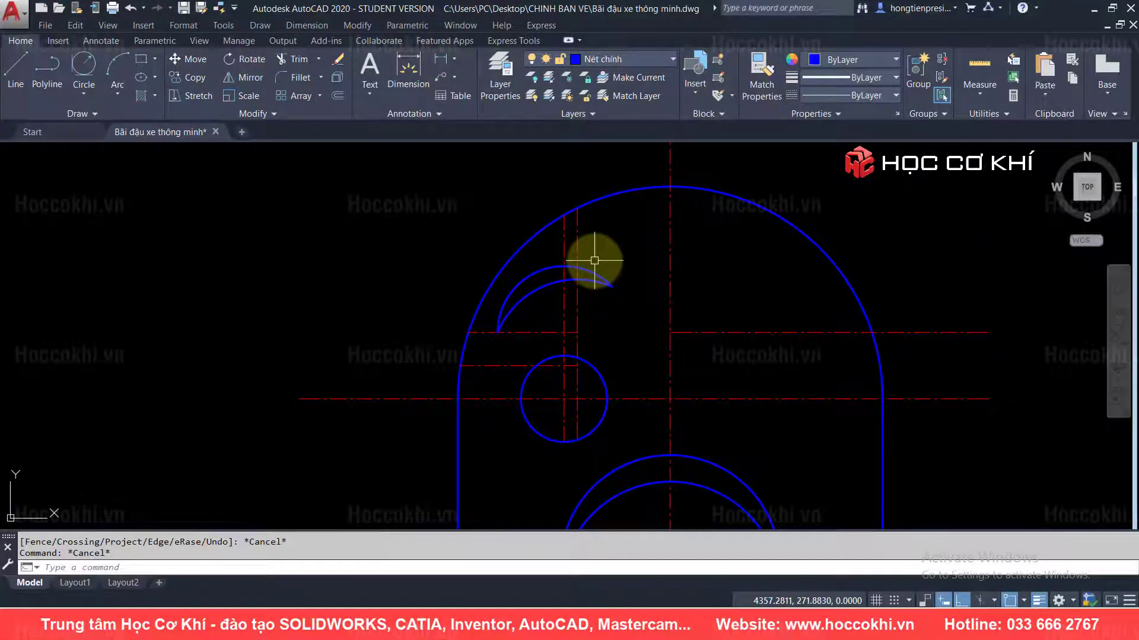
key("alt+Tab")
key("alt+Tab")
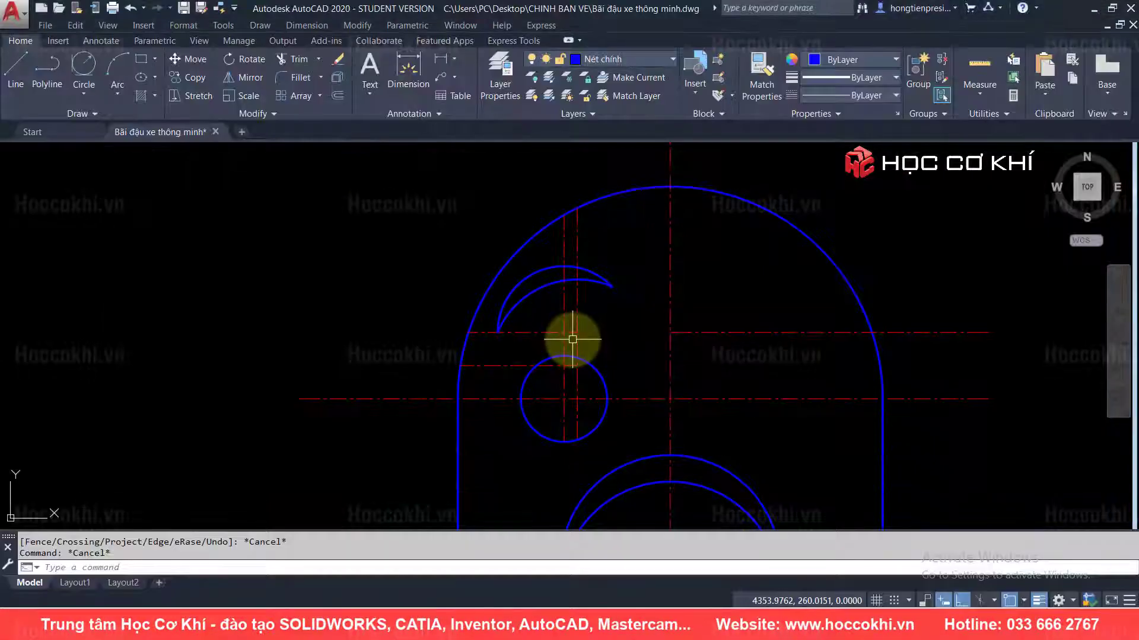
key("alt+Tab")
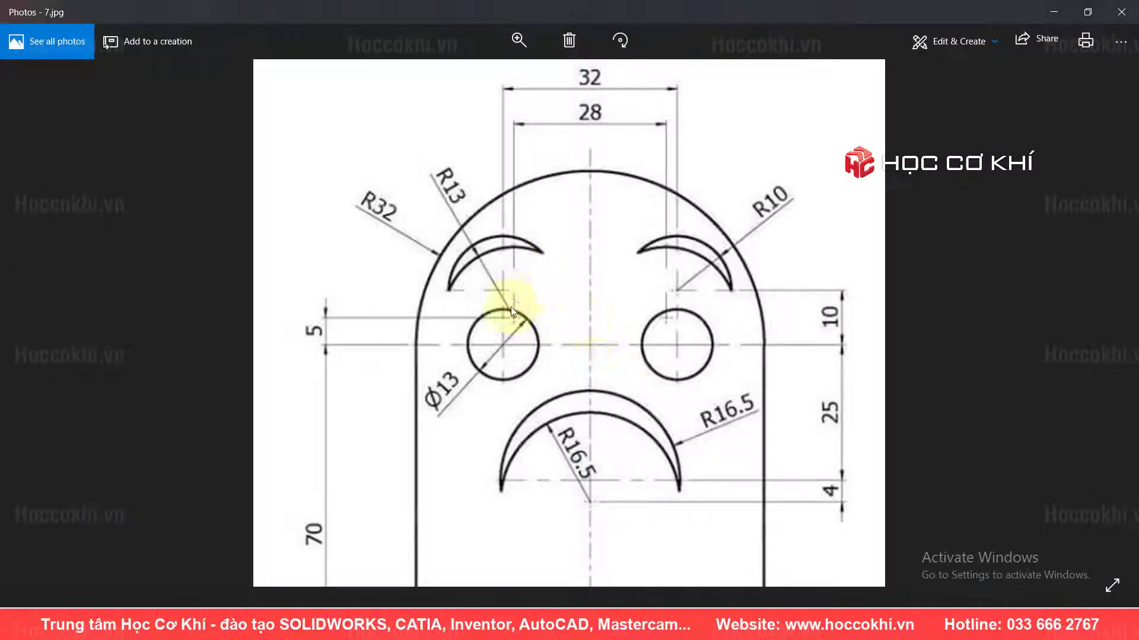
key("alt+Tab")
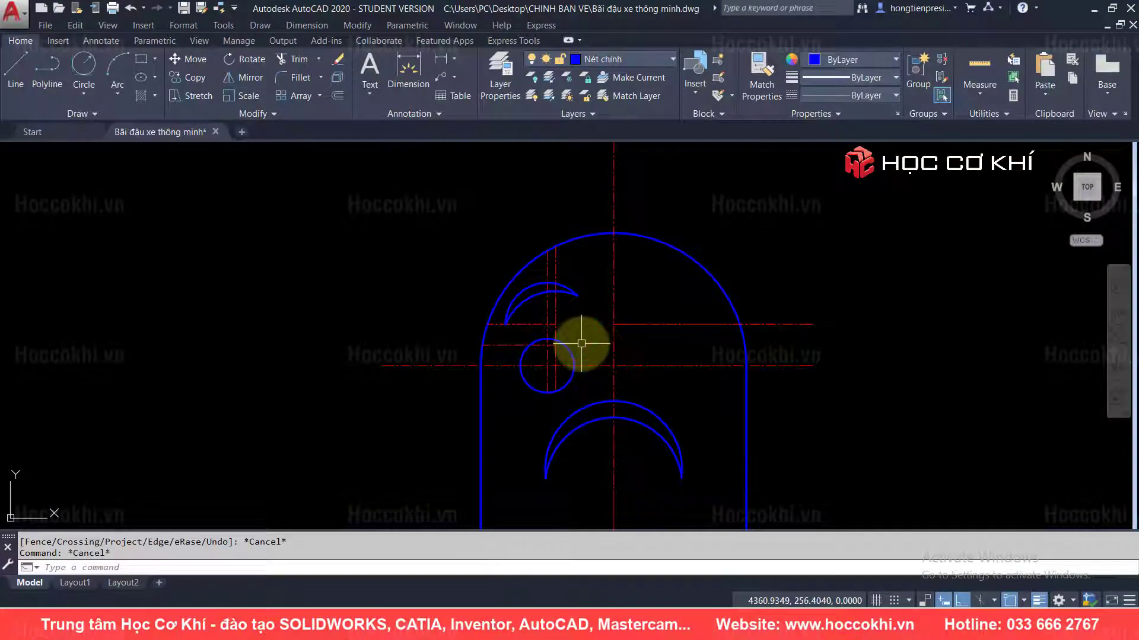
key("alt+Tab")
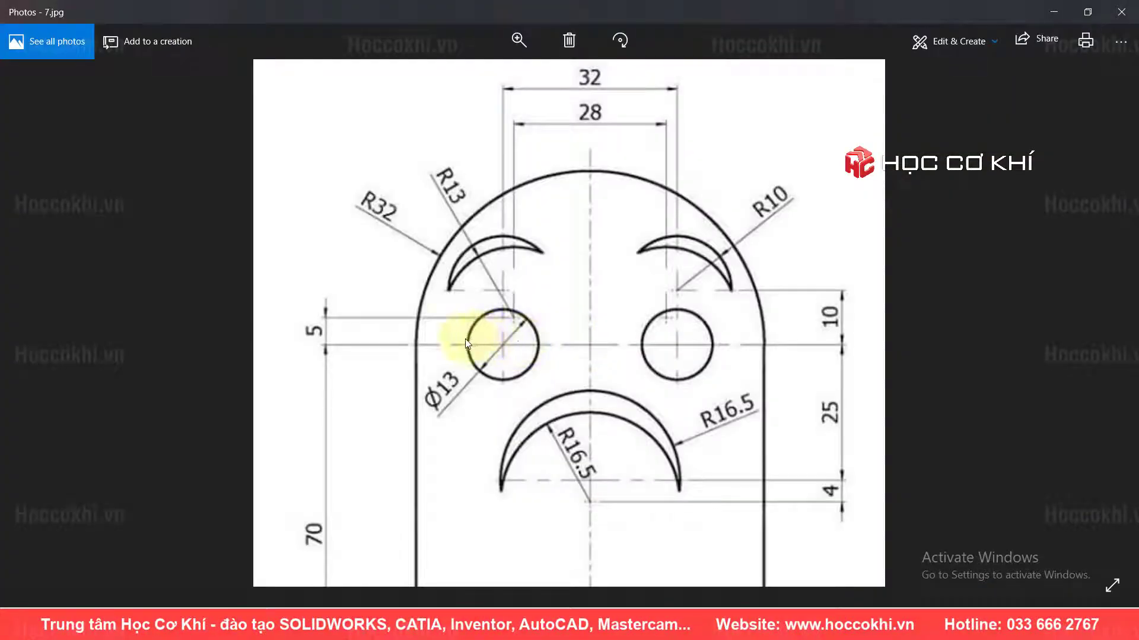
key("alt+Tab")
left_click(505, 345)
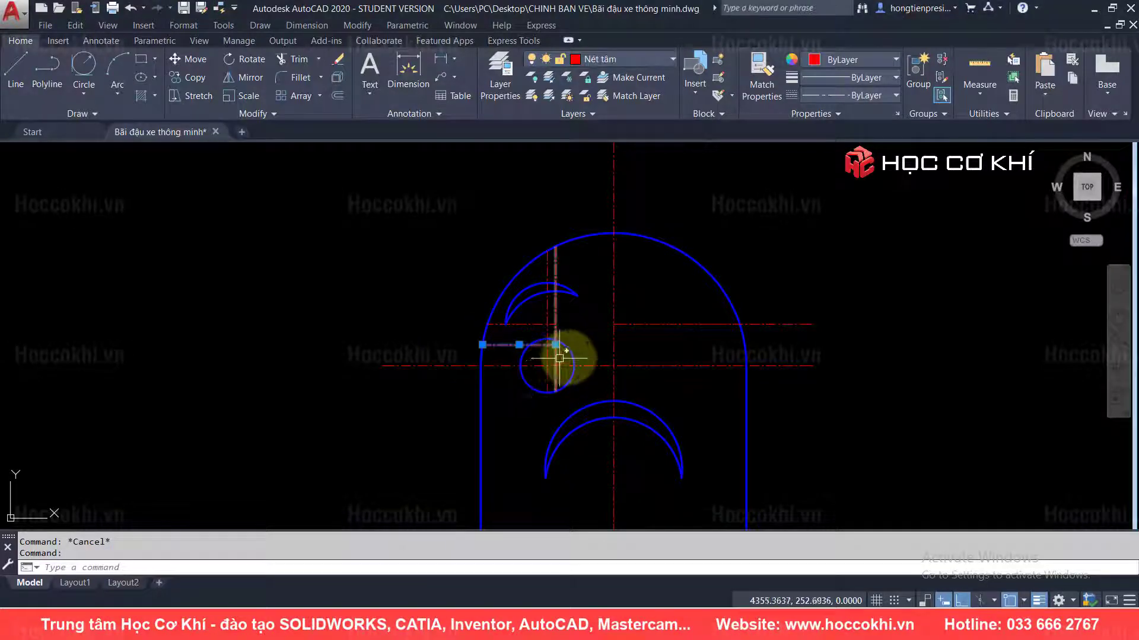
scroll(559, 358, "up", 2)
scroll(474, 344, "up", 2)
key("Escape")
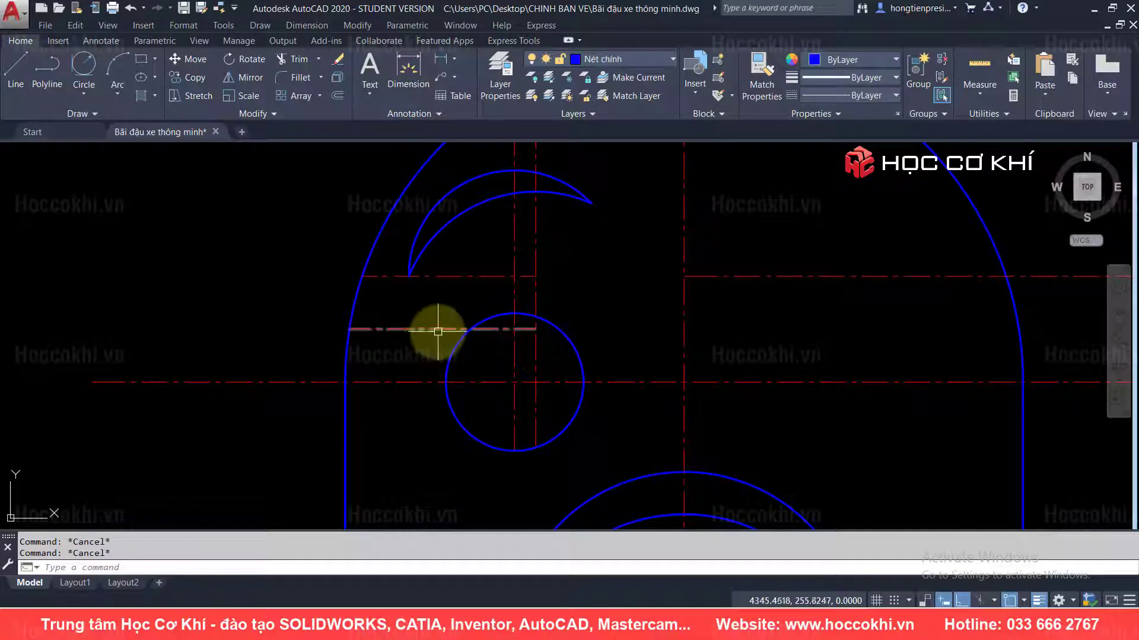
scroll(522, 323, "down", 2)
scroll(540, 299, "down", 1)
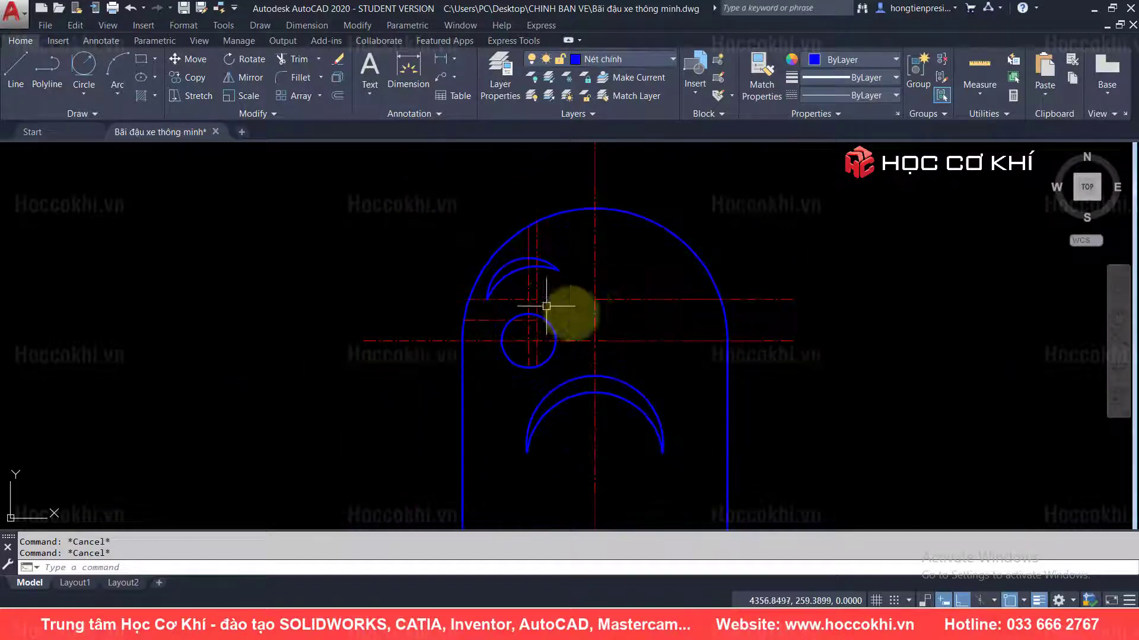
middle_click_drag(547, 306, 534, 300)
key("alt+Tab")
key("alt+Tab")
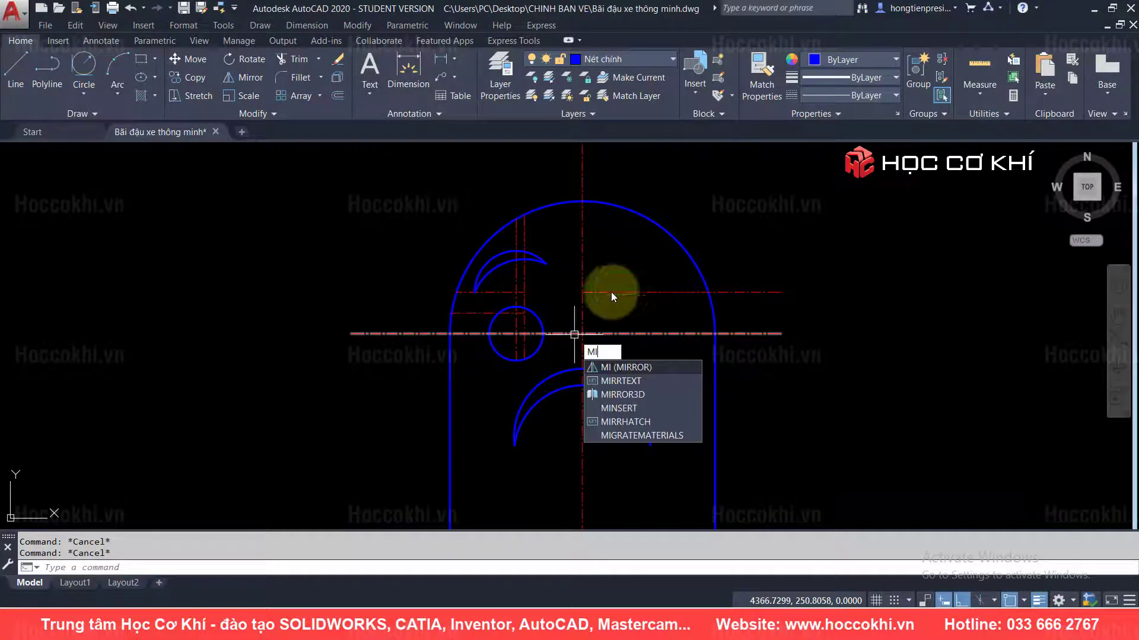
- Mirror the left eye and eyebrow across the vertical centre line, keeping the originals
key("Return")
left_click(543, 328)
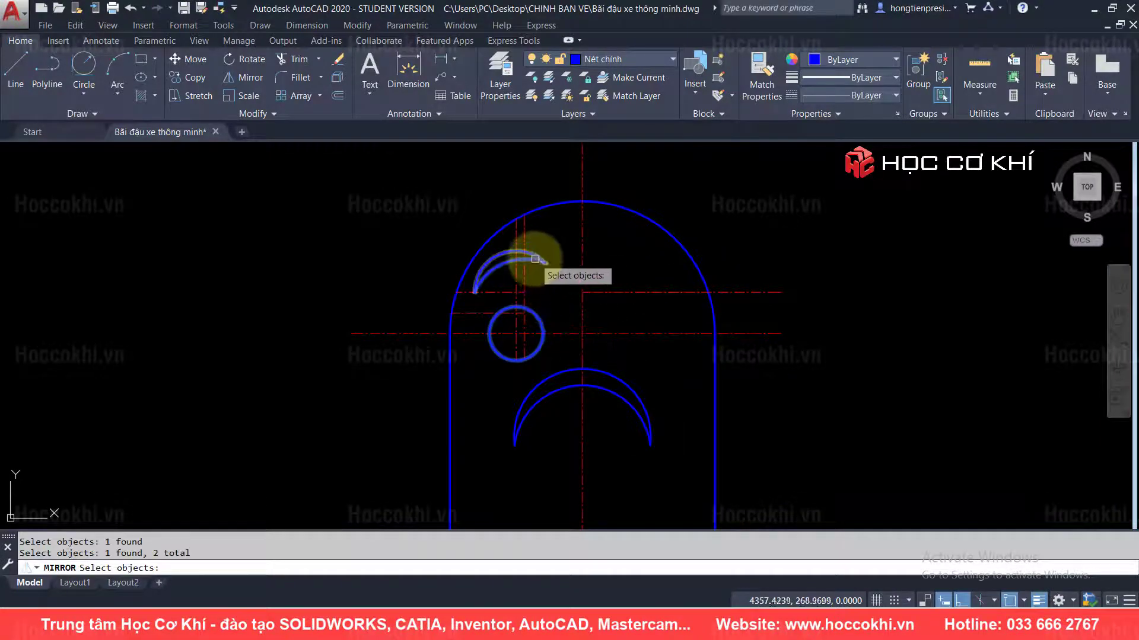
left_click(535, 258)
key("Return")
left_click(583, 333)
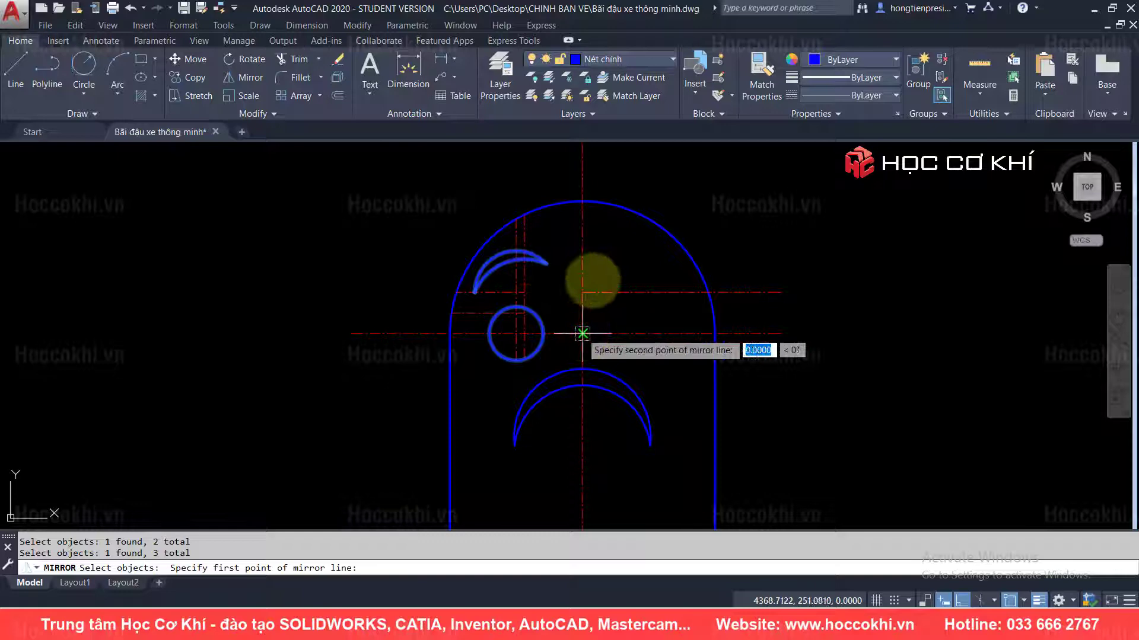
left_click(583, 202)
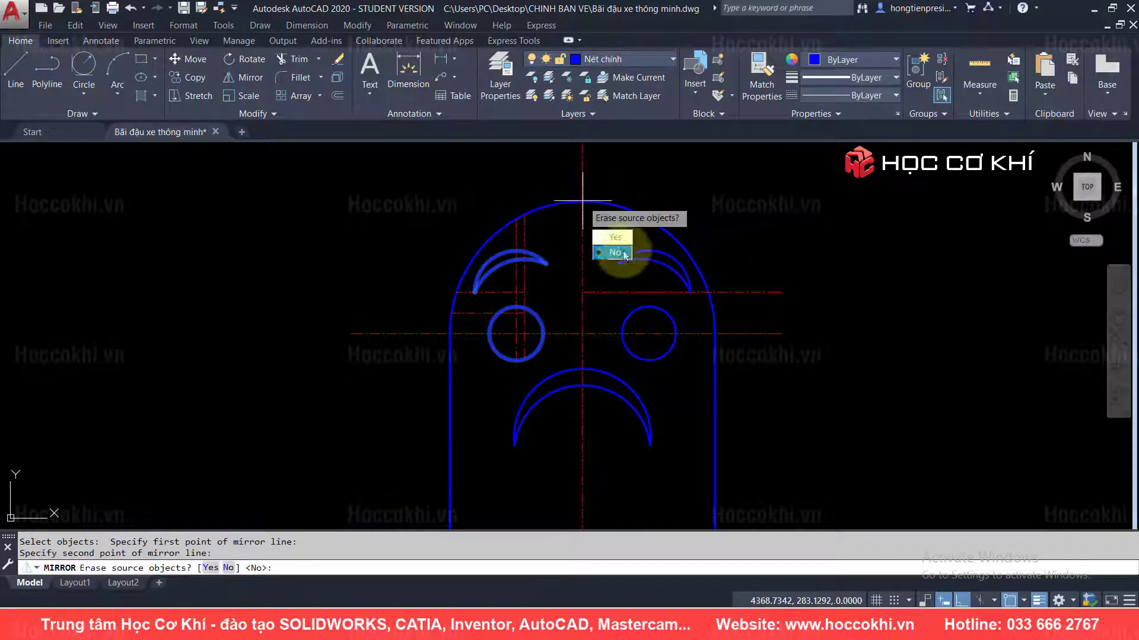
left_click(616, 253)
- Compare the mirrored face against the reference drawing
scroll(643, 333, "down", 2)
scroll(742, 353, "up", 1)
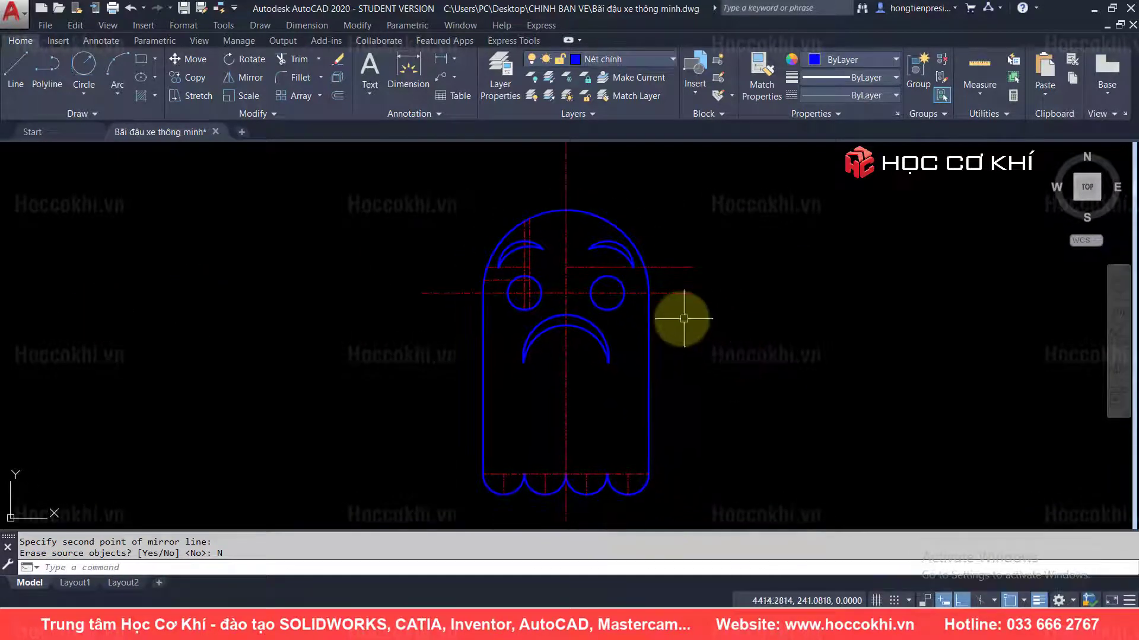
key("alt+Tab")
scroll(659, 373, "down", 3)
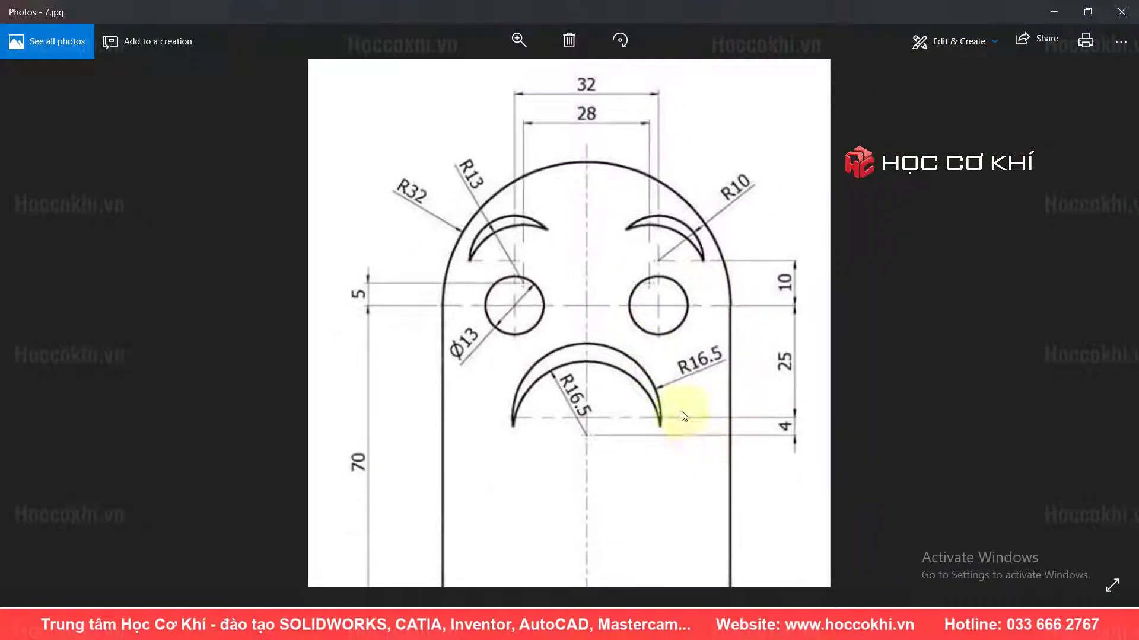
key("alt+Tab")
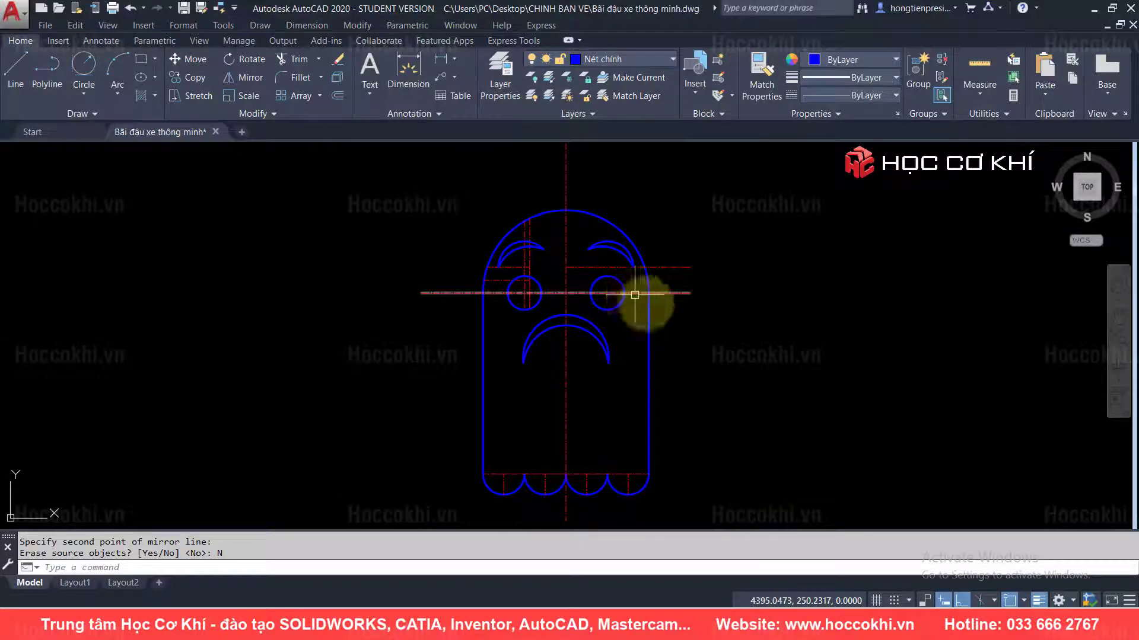
scroll(589, 275, "down", 1)
scroll(580, 265, "up", 3)
scroll(580, 266, "up", 2)
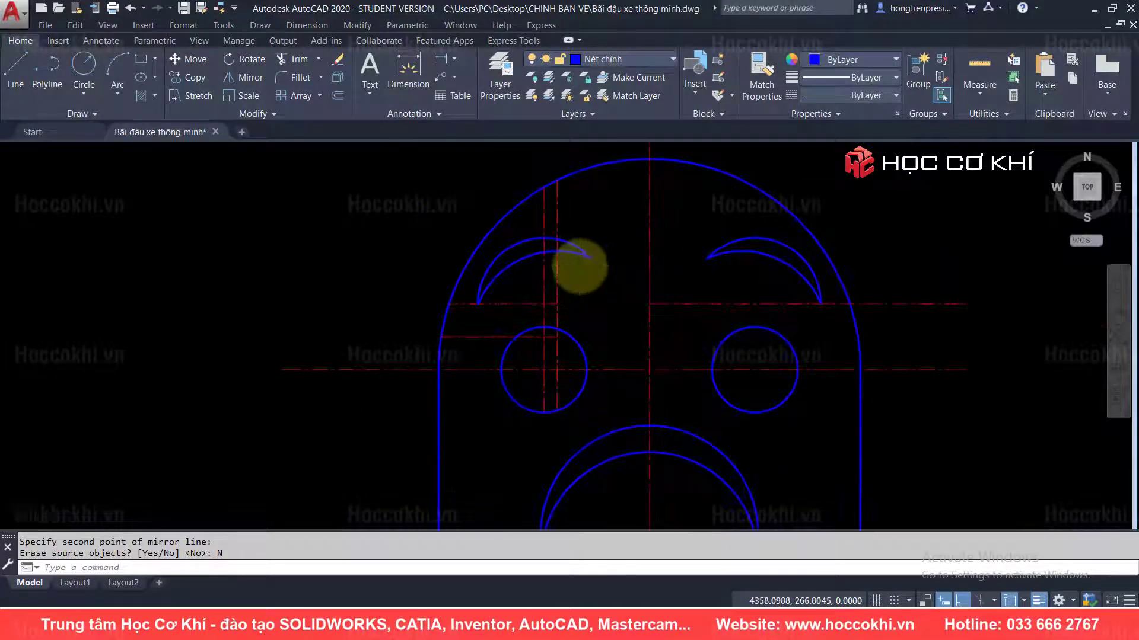
scroll(582, 269, "down", 4)
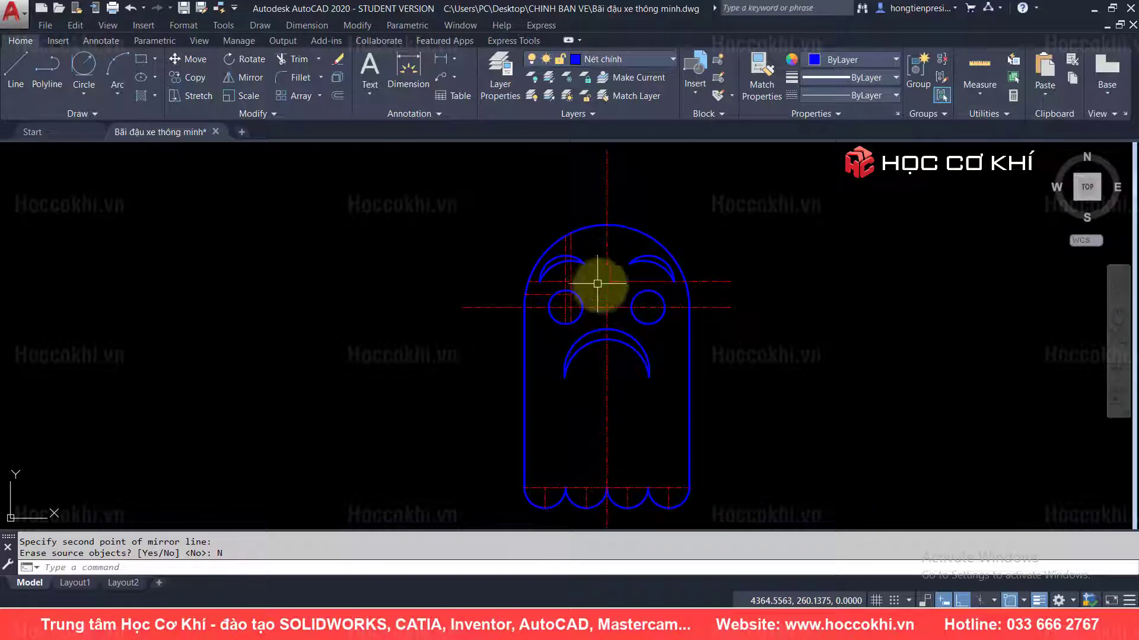
key("alt+Tab")
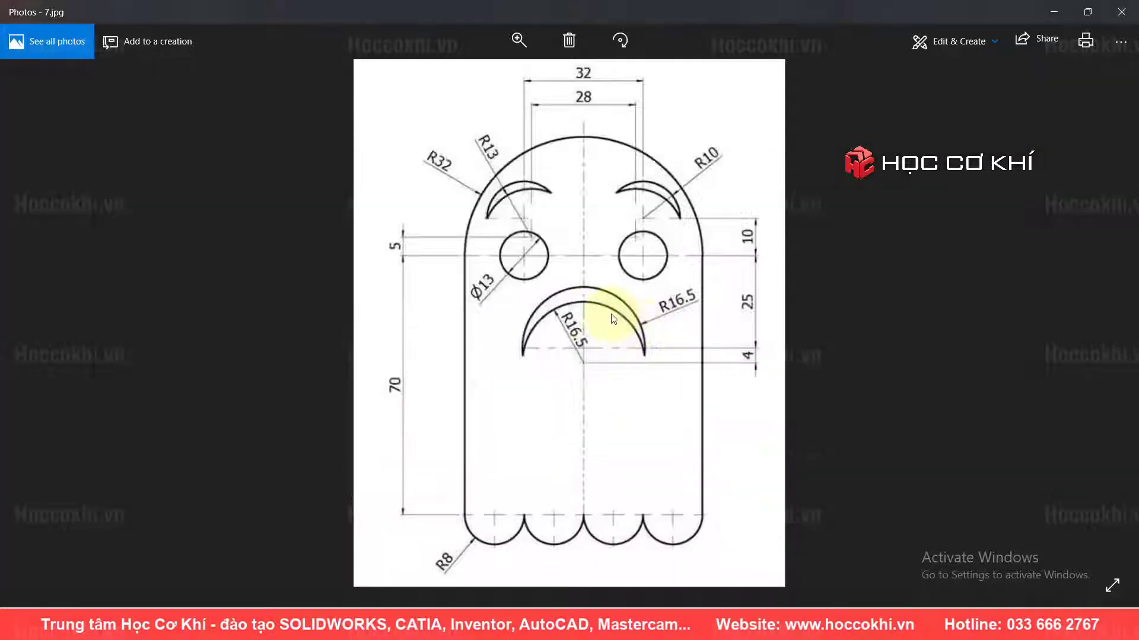
key("alt+Tab")
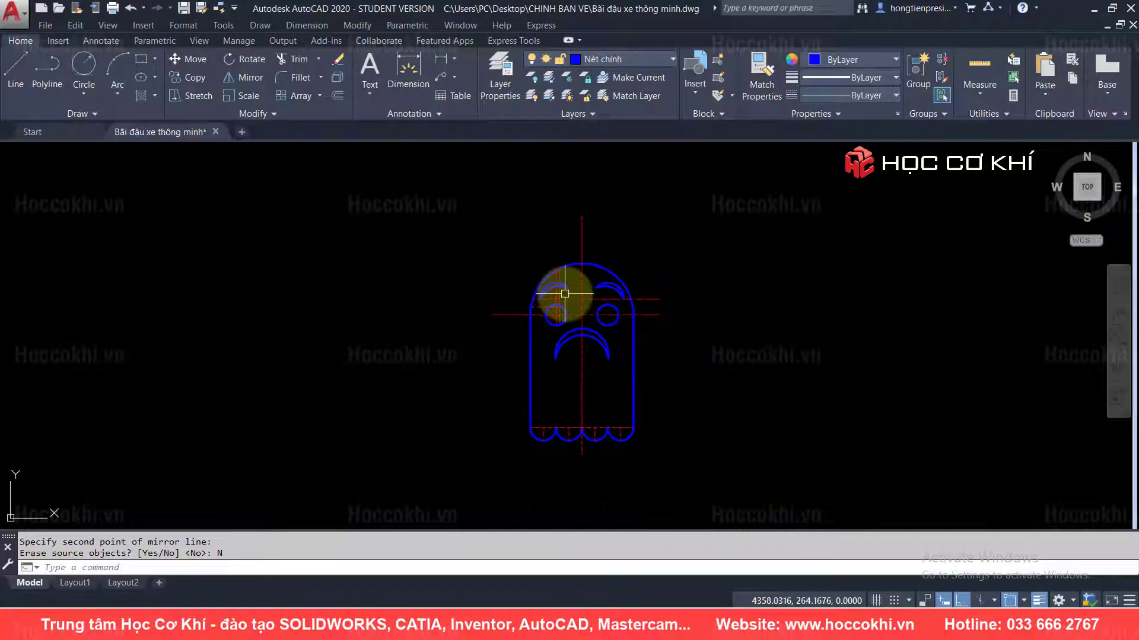
key("alt+Tab")
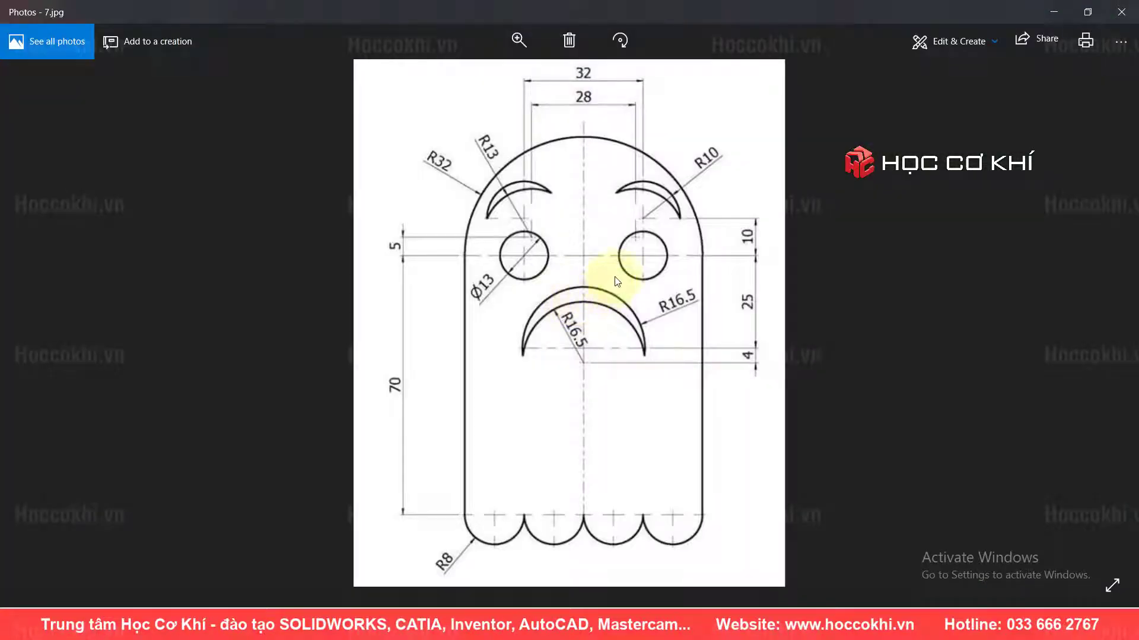
key("alt+Tab")
key("alt+Tab")
key("alt+Tab")
- Erase the long extra horizontal centre line above the eyes
left_click(656, 299)
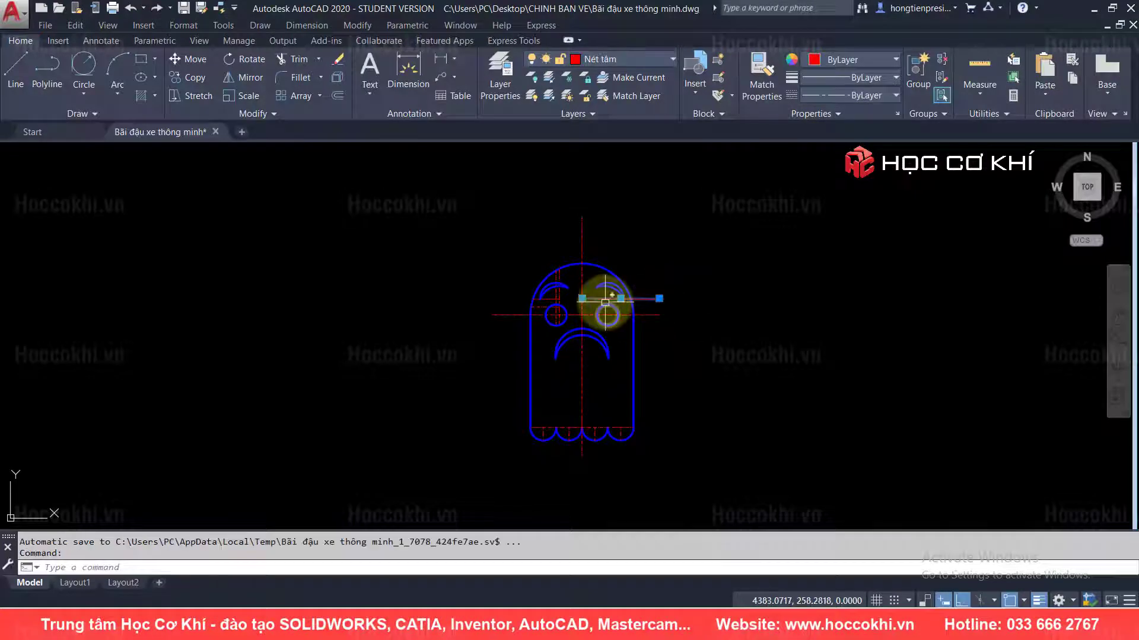
scroll(605, 297, "up", 3)
scroll(605, 297, "up", 3)
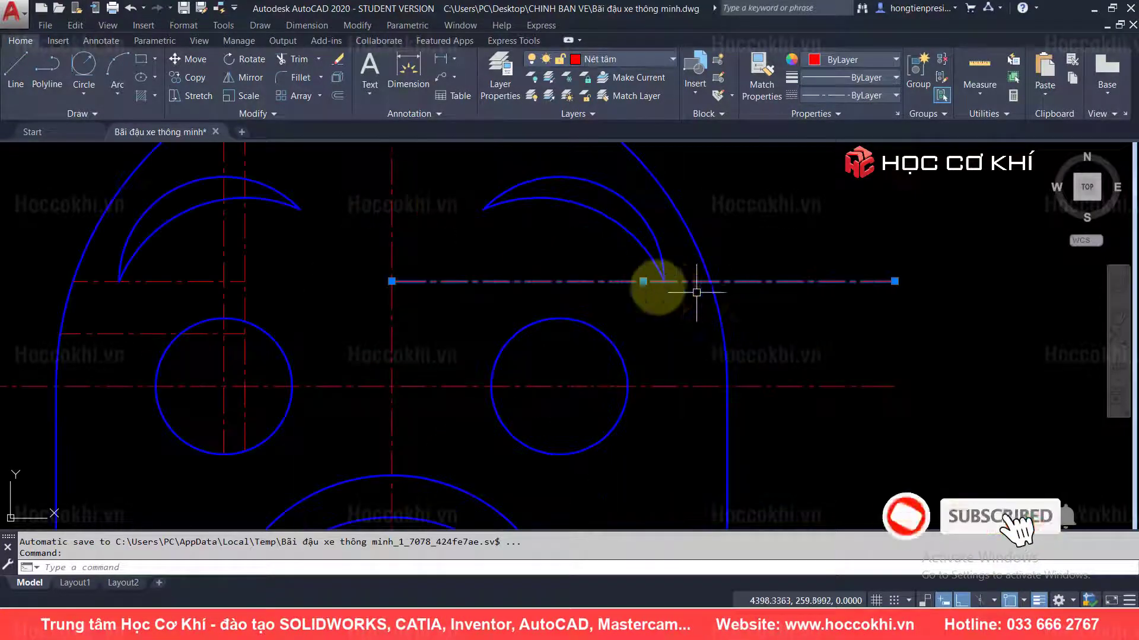
scroll(649, 279, "up", 5)
scroll(700, 276, "up", 2)
scroll(703, 277, "down", 3)
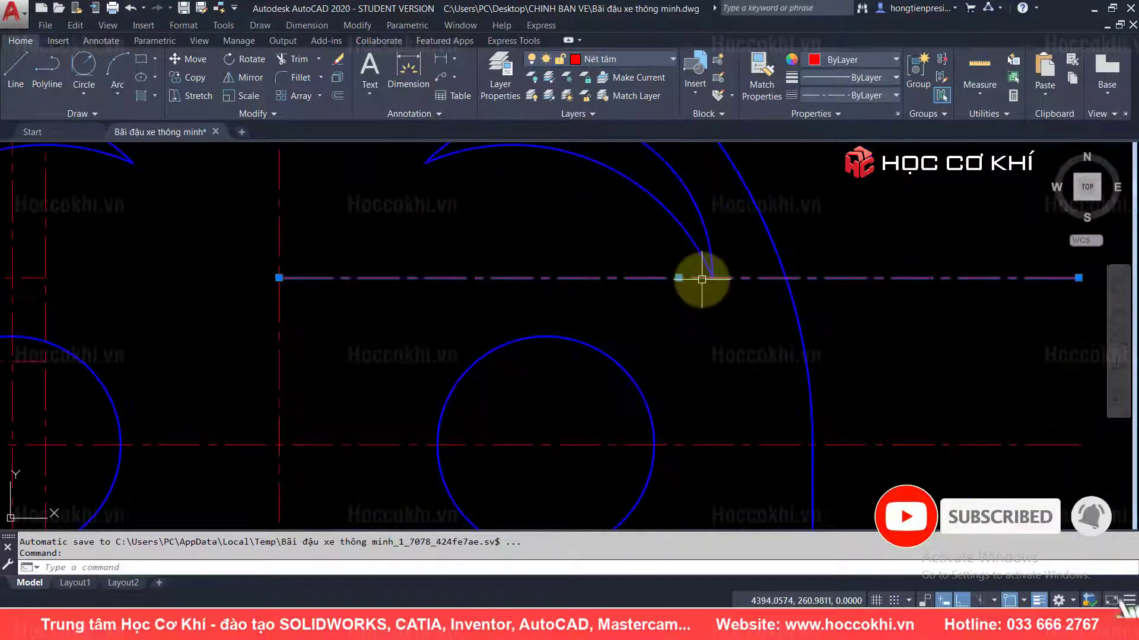
scroll(709, 281, "down", 3)
type("e")
key("Return")
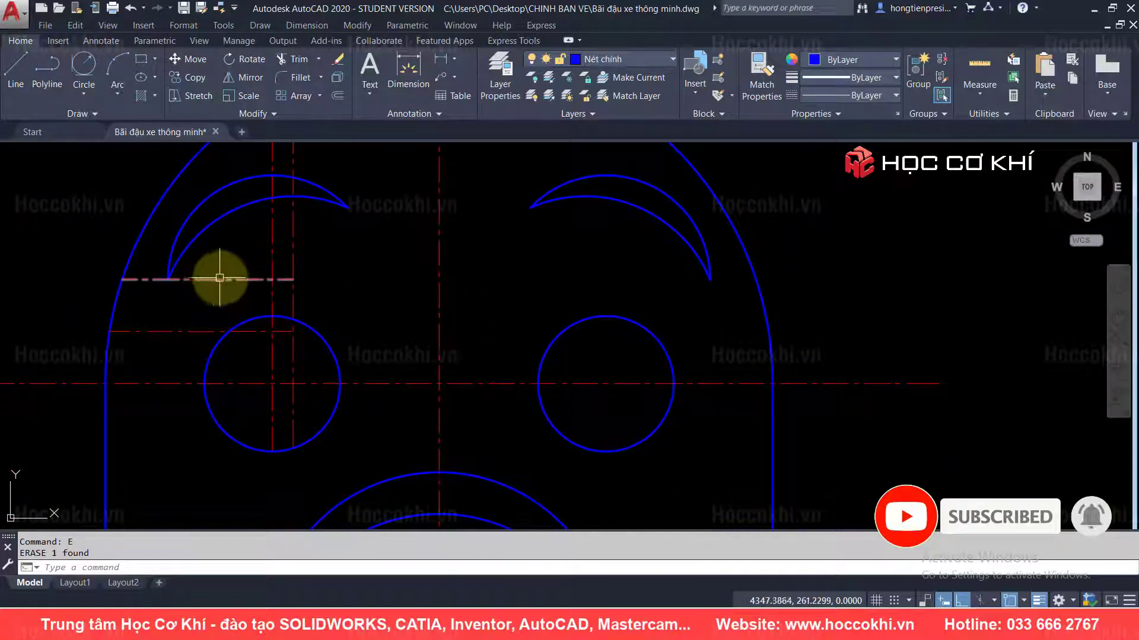
- Delete the short leftover centre line by the left eyebrow and recheck the reference
left_click(219, 279)
middle_click_drag(368, 285, 468, 297)
key("Delete")
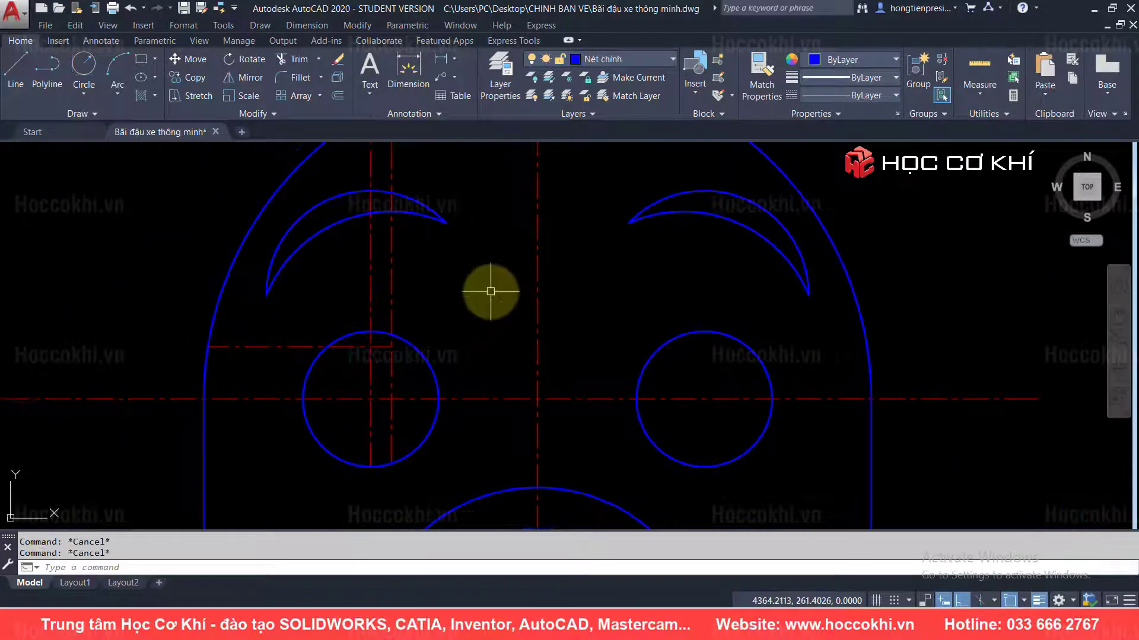
key("alt+Tab")
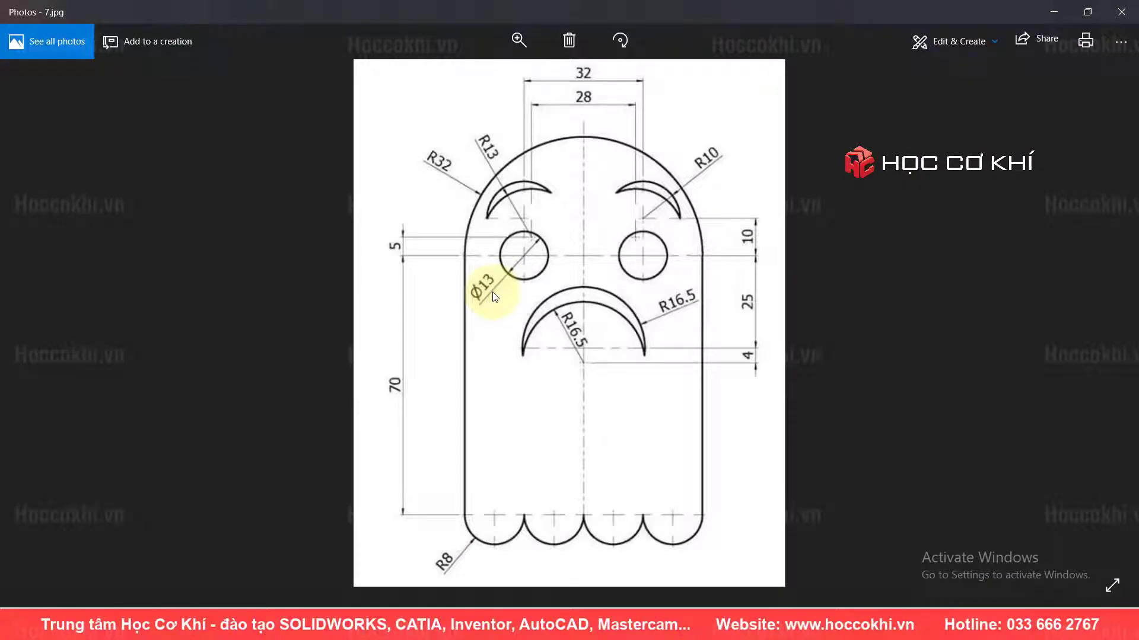
key("alt+Tab")
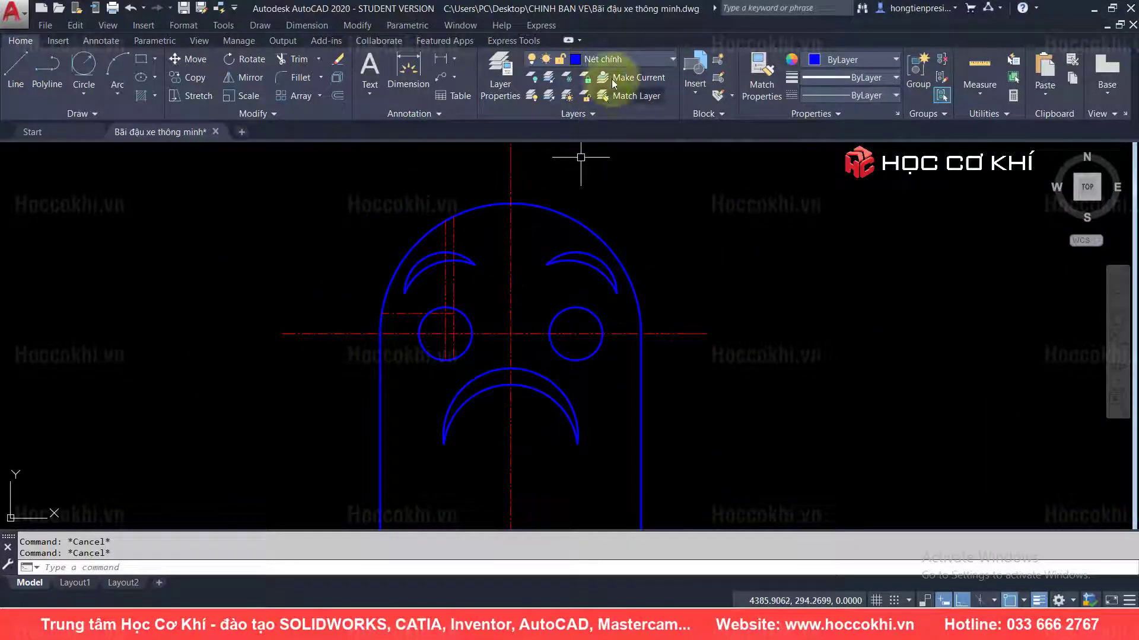
- On layer Nét kích thước, add the vertical 10 dimension from eye centre to eyebrow level
left_click(607, 64)
left_click(625, 148)
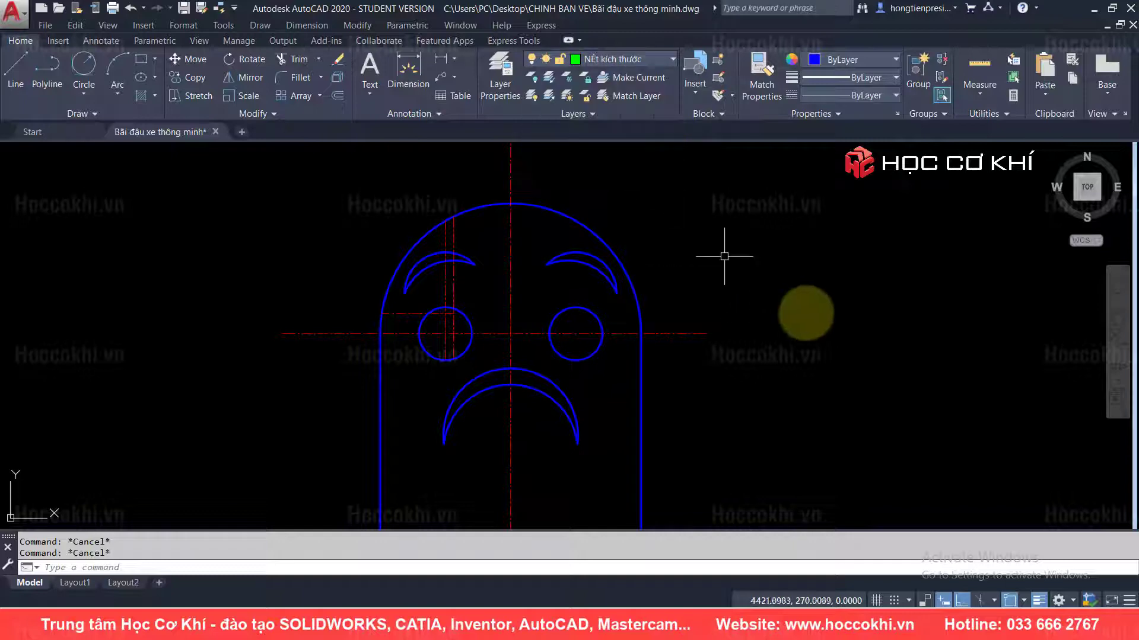
type("dli")
key("Return")
key("alt+Tab")
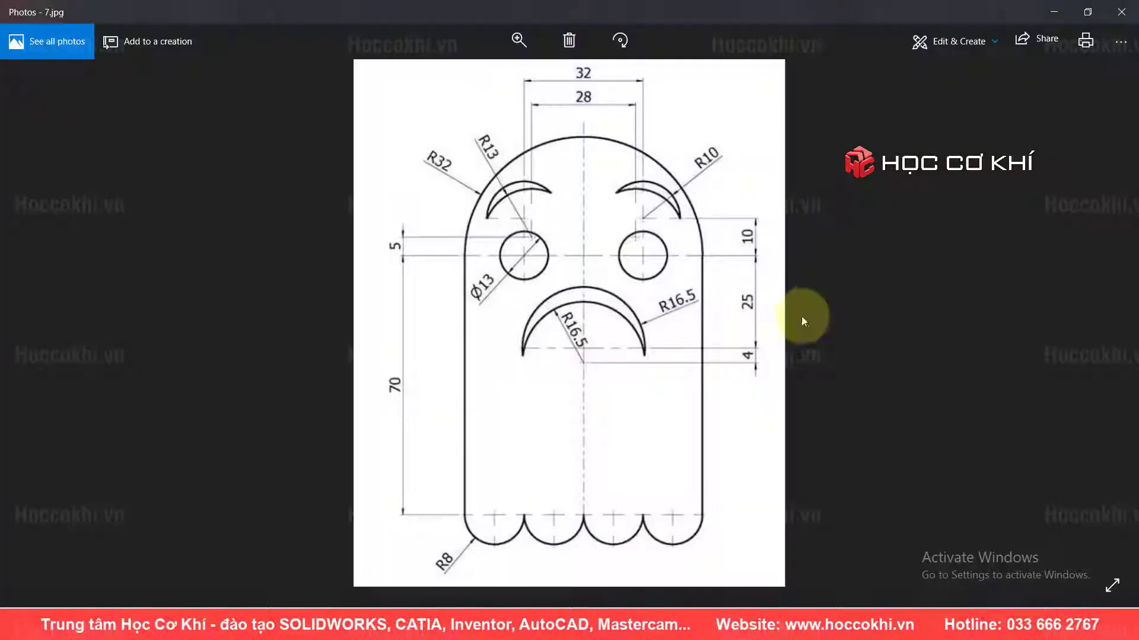
key("alt+Tab")
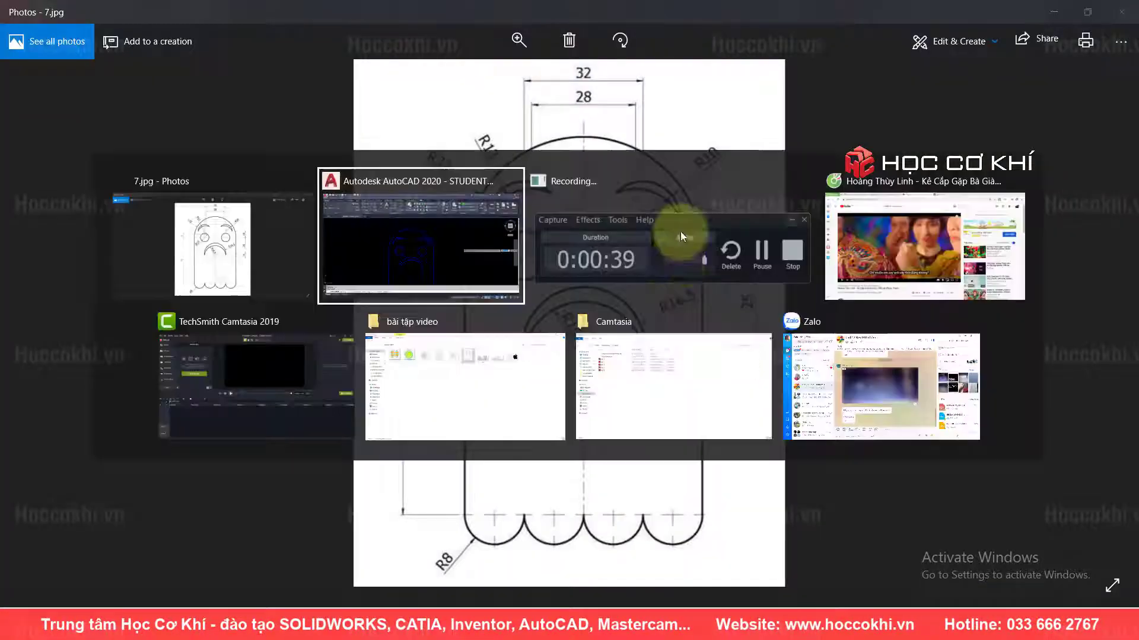
left_click(576, 333)
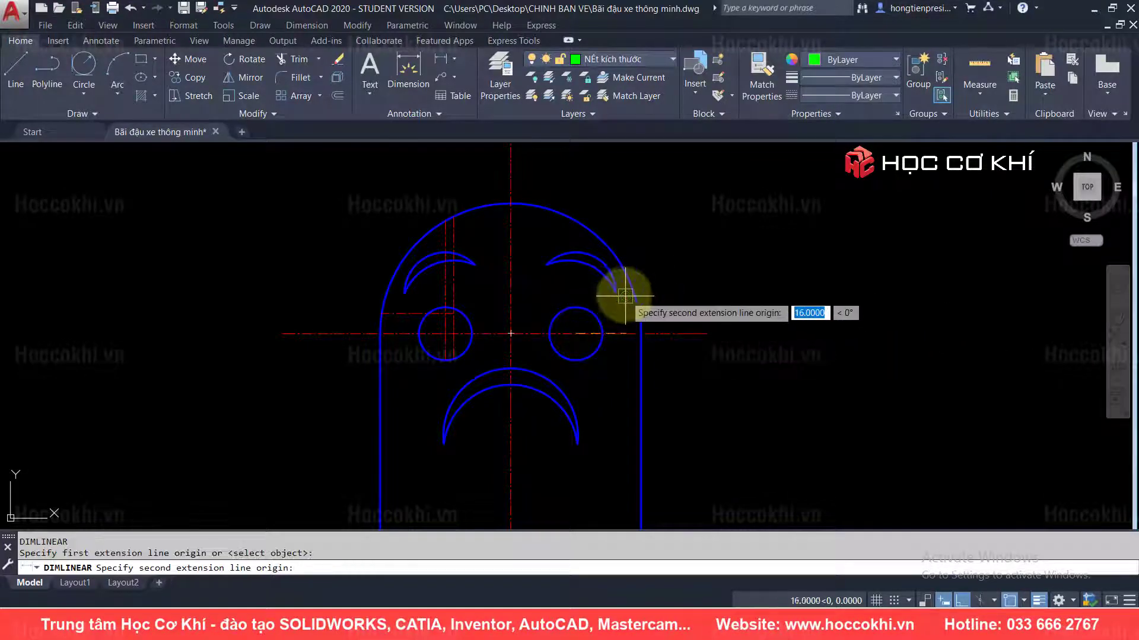
left_click(576, 293)
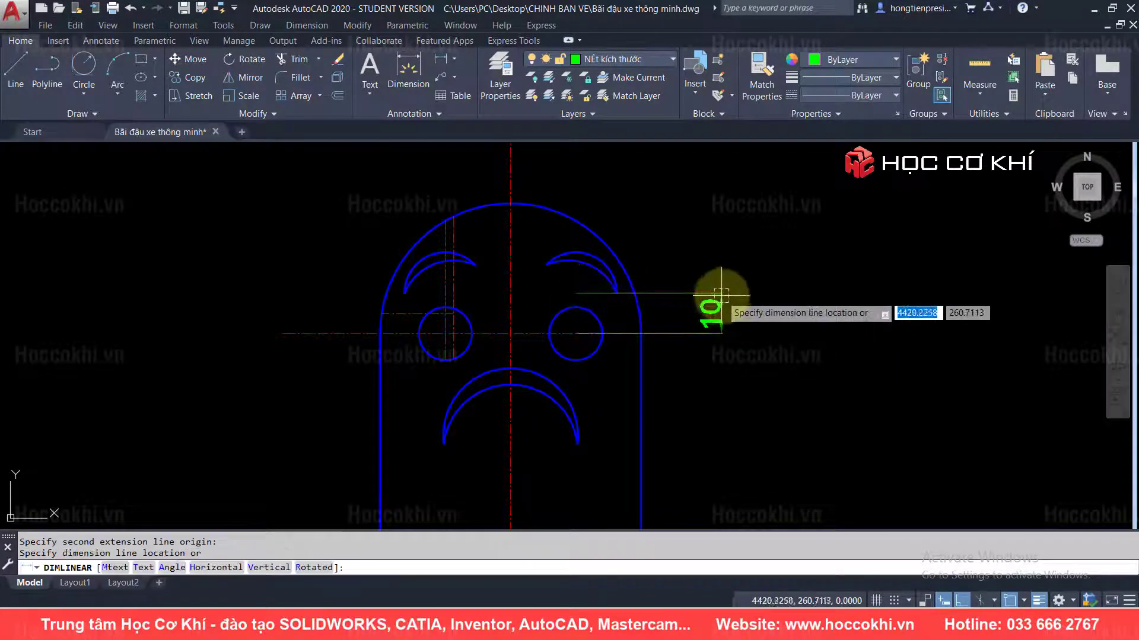
left_click(712, 300)
- Add the vertical 25 dimension from the eye centre line down to the mouth
key("alt+Tab")
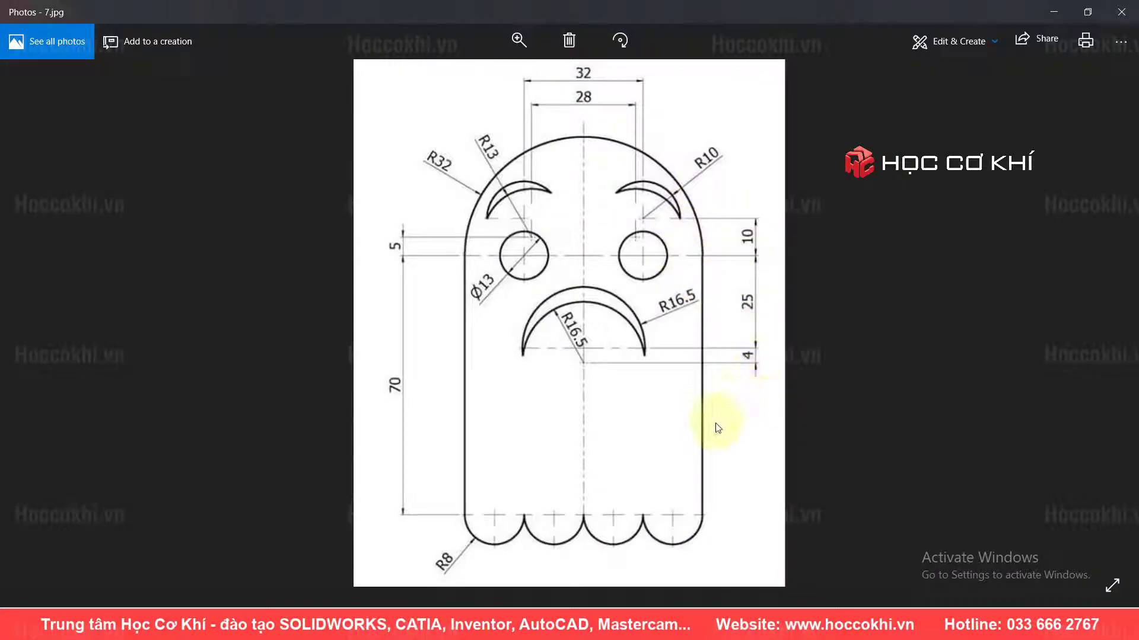
key("alt+Tab")
key("Return")
left_click(510, 341)
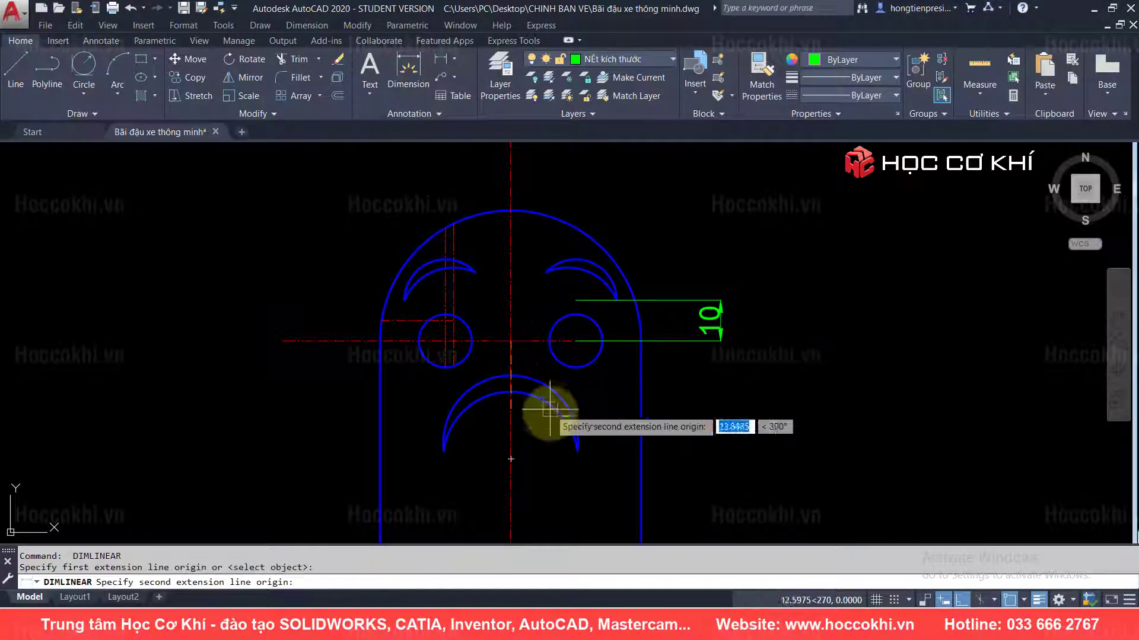
left_click(510, 442)
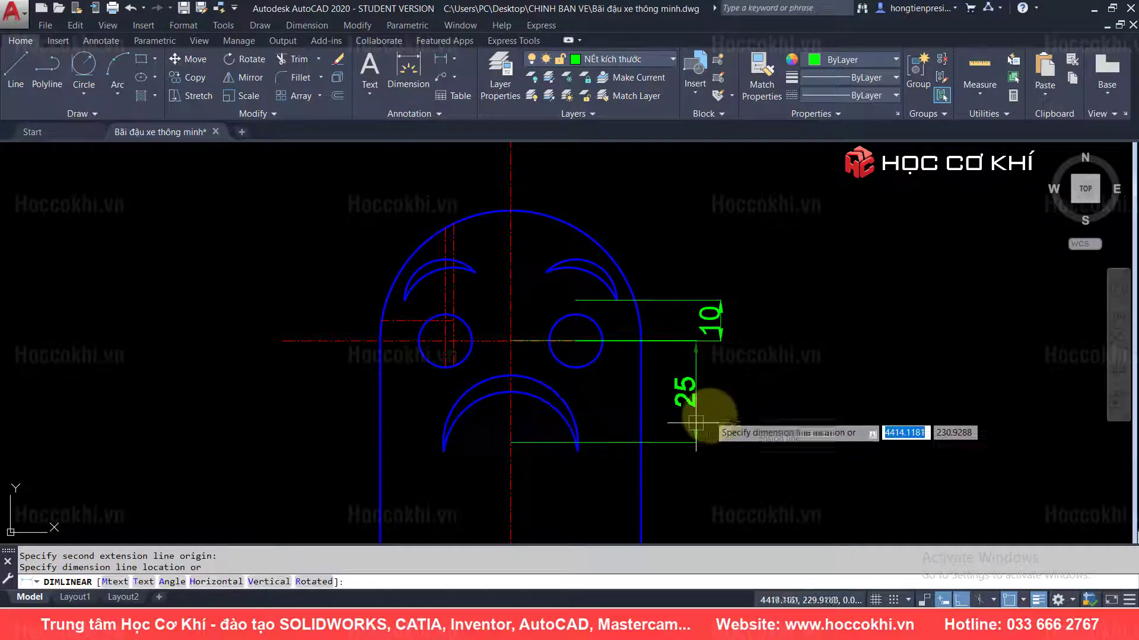
left_click(720, 330)
- Add the vertical 4 dimension to the mouth tip, then view the reference again
middle_click_drag(582, 448, 611, 349)
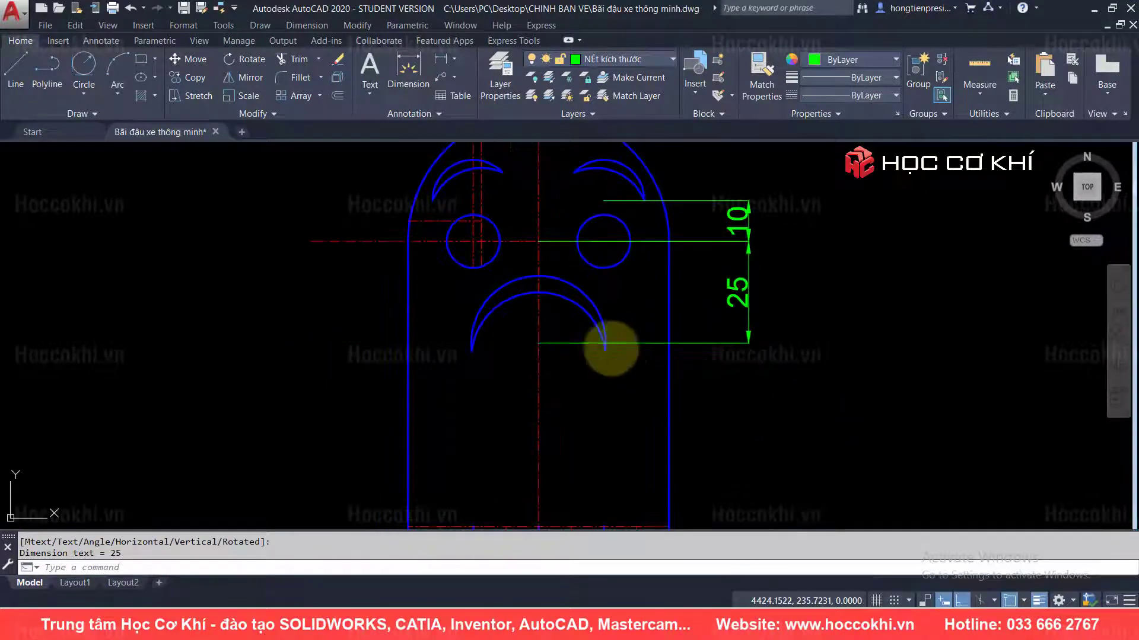
key("Return")
left_click(539, 343)
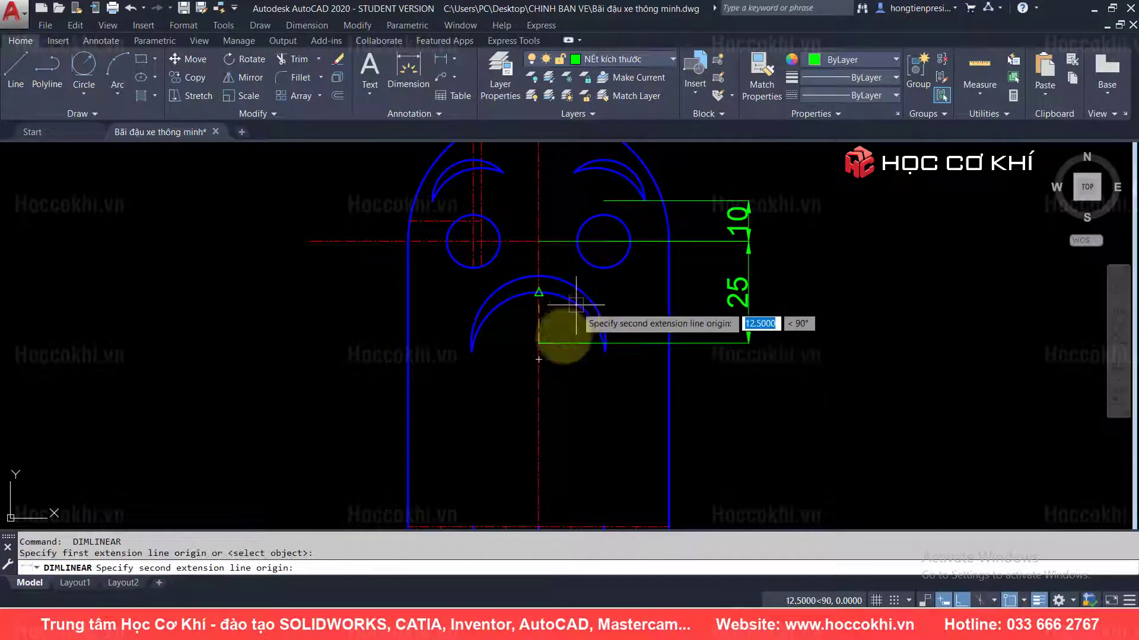
left_click(538, 359)
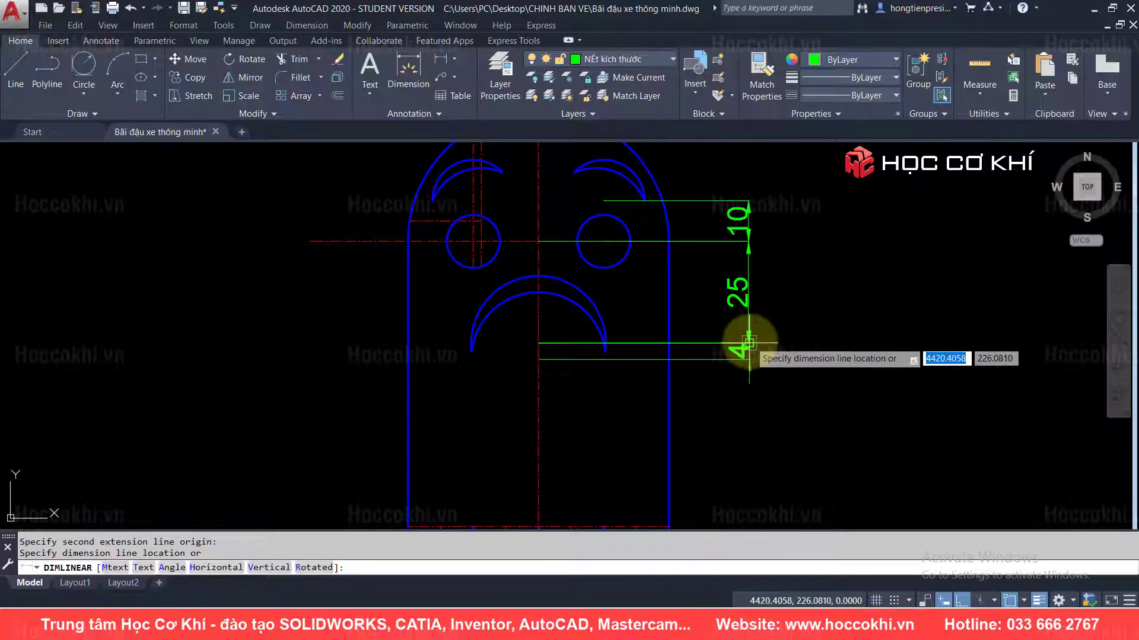
left_click(749, 343)
key("Escape")
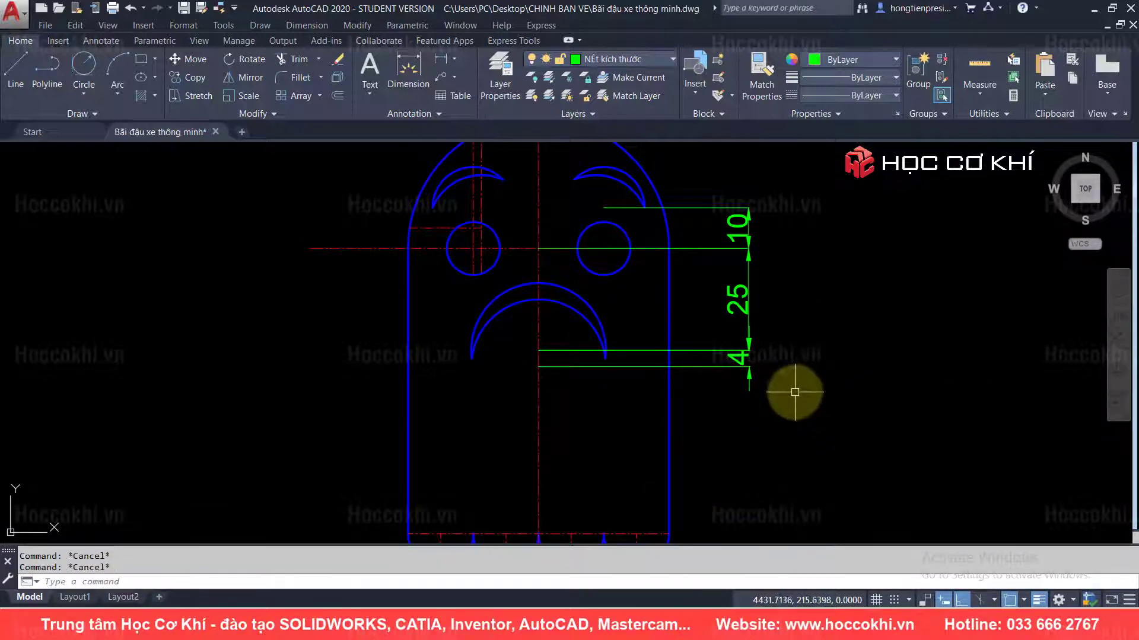
key("alt+Tab")
scroll(578, 415, "up", 2)
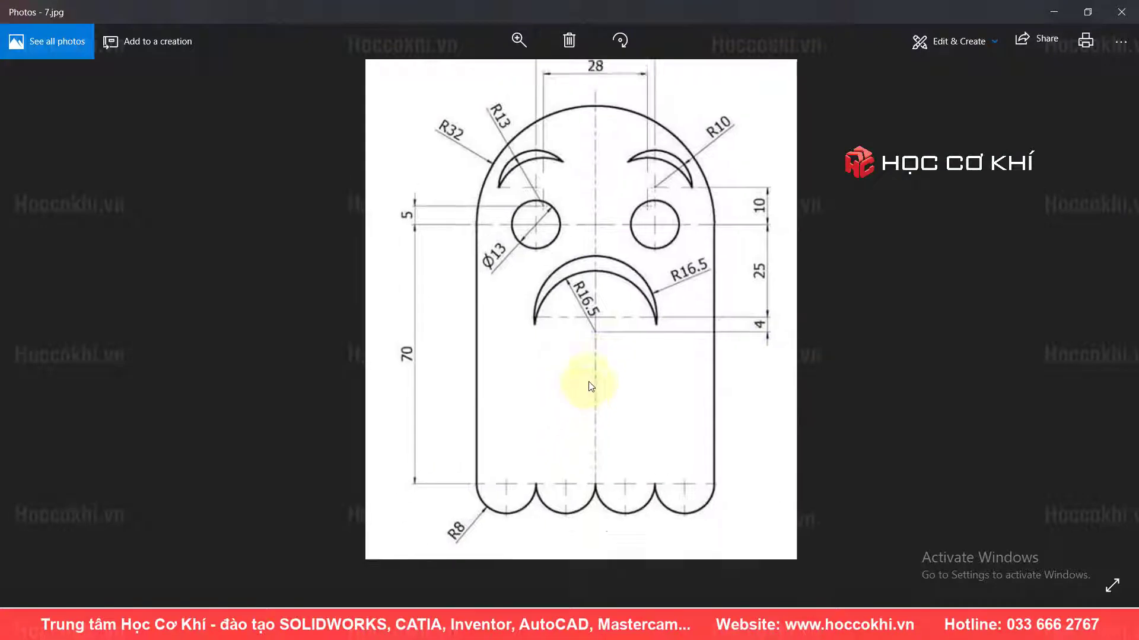
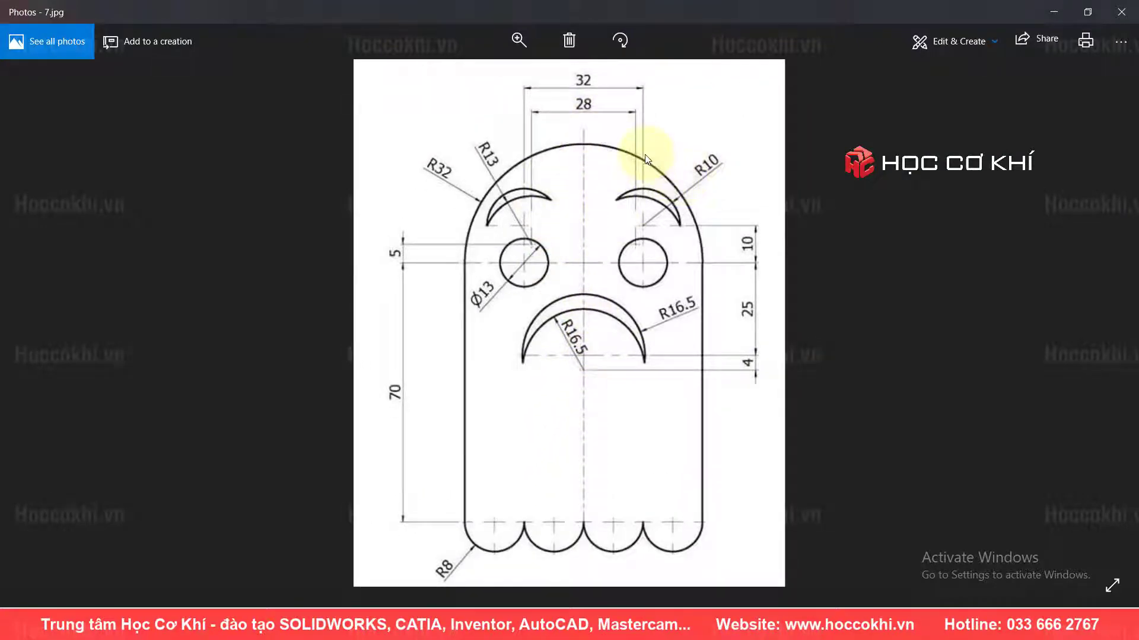
- Mirror the left eye's vertical centre line across the face's centre line, keeping the original
key("alt+Tab")
middle_click_drag(632, 219, 635, 285)
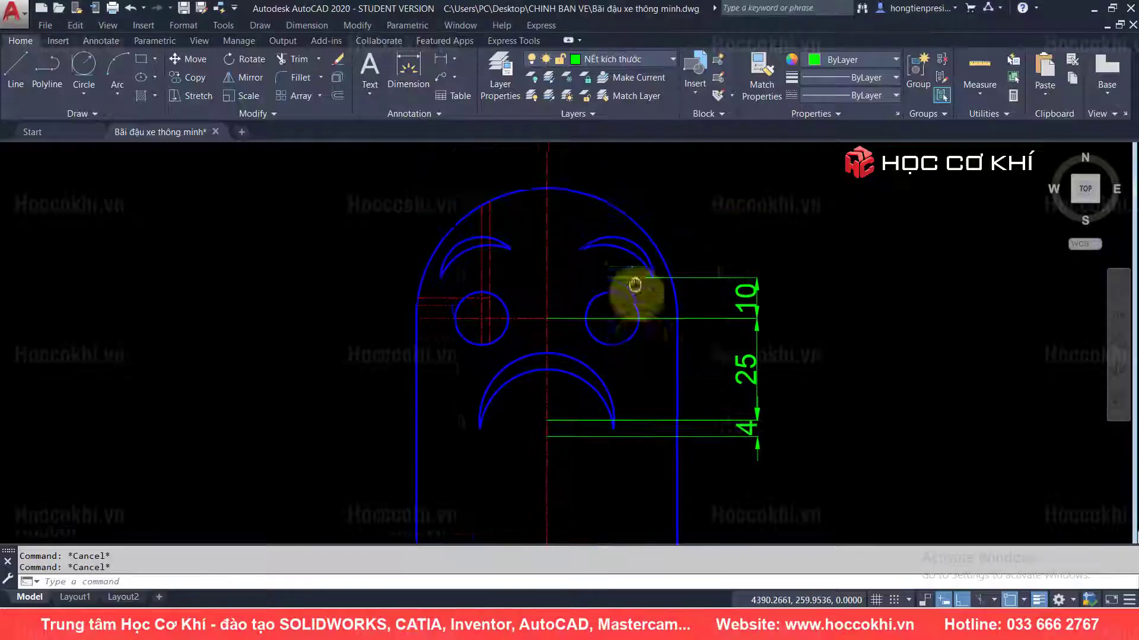
scroll(580, 274, "up", 2)
scroll(593, 274, "down", 2)
key("alt+Tab")
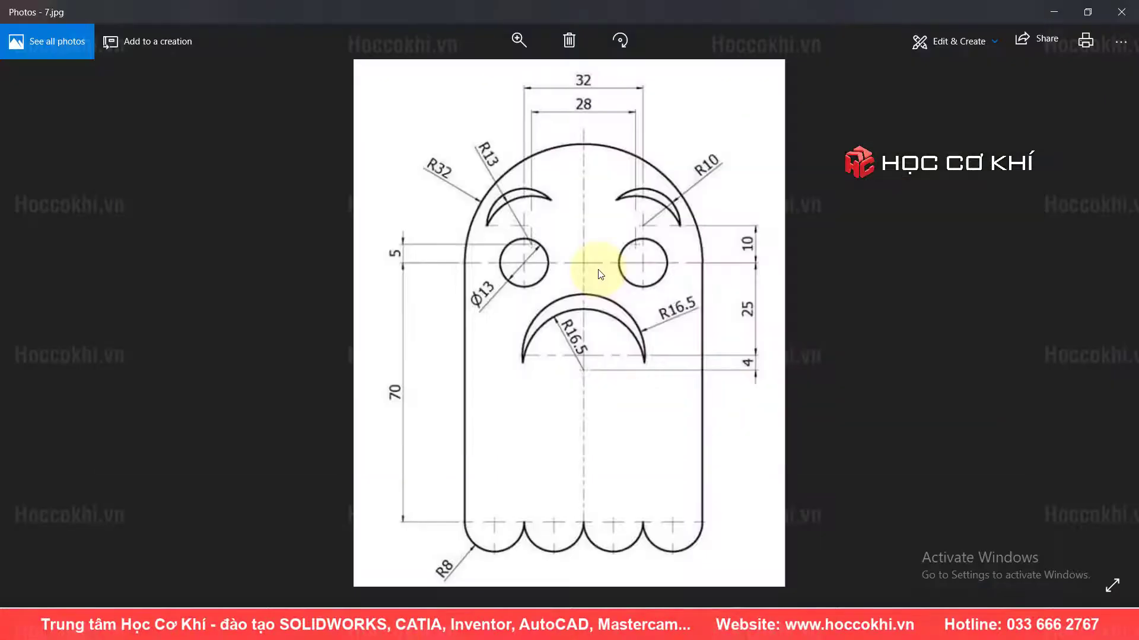
key("alt+Tab")
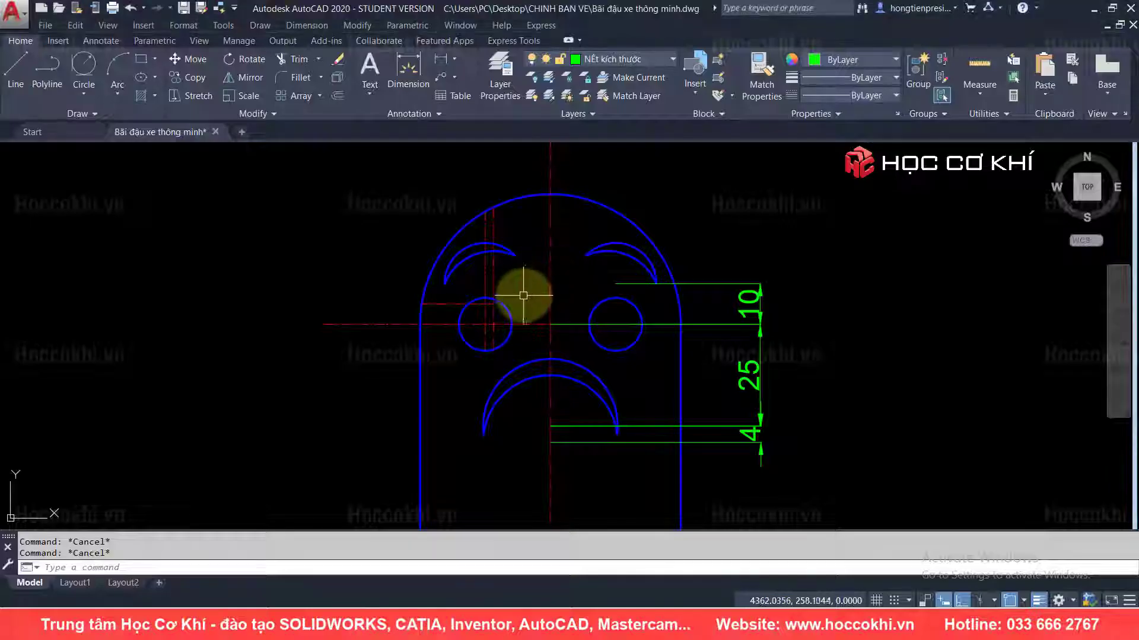
type("mi")
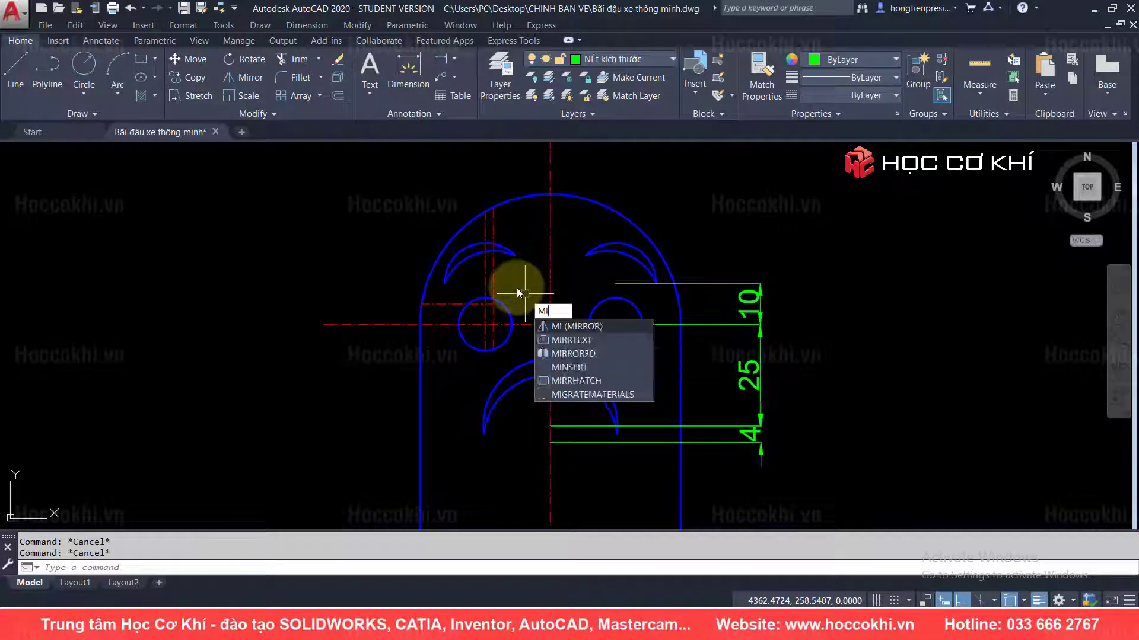
key("Return")
left_click(493, 274)
key("Return")
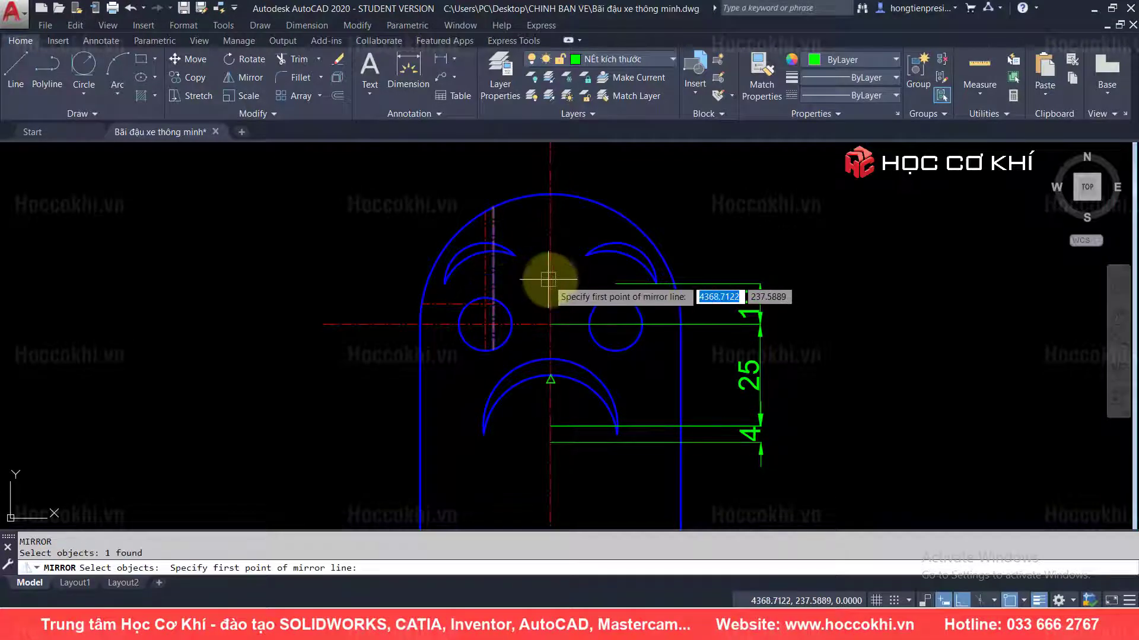
left_click(551, 324)
left_click(551, 199)
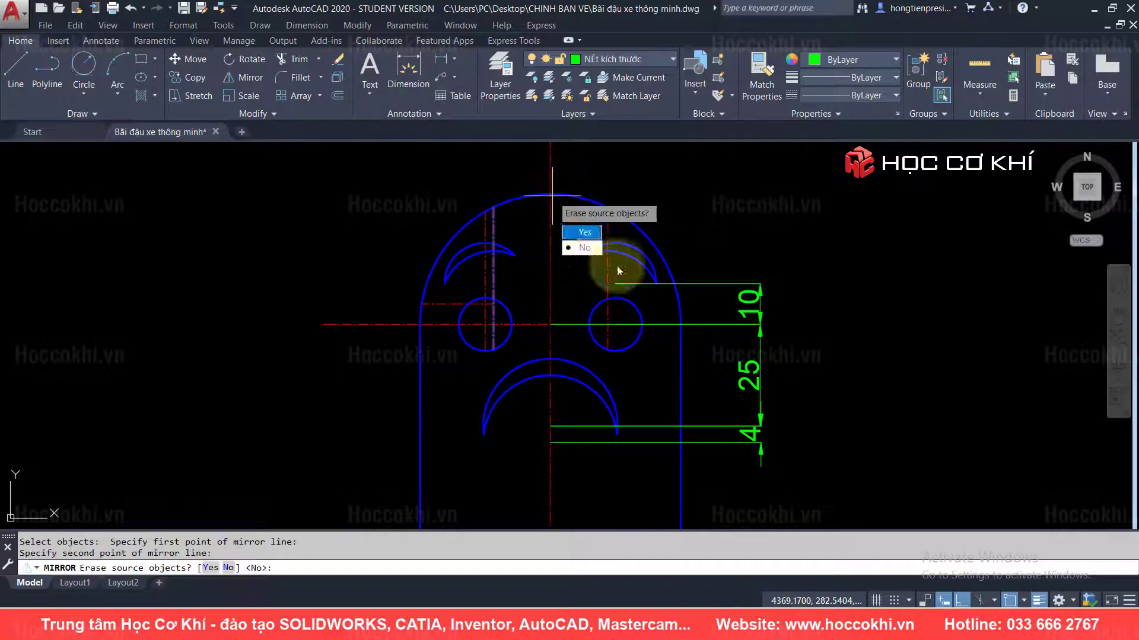
key("Return")
- Mirror another left-side vertical centre line to the right side, answering N to keep the original
key("alt+Tab")
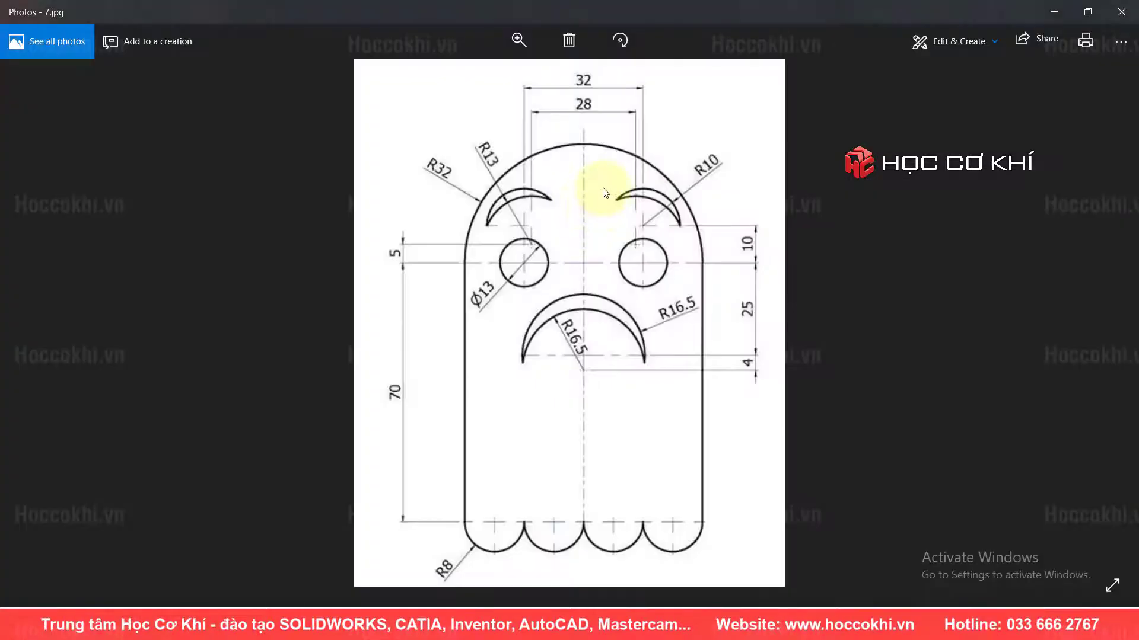
key("alt+Tab")
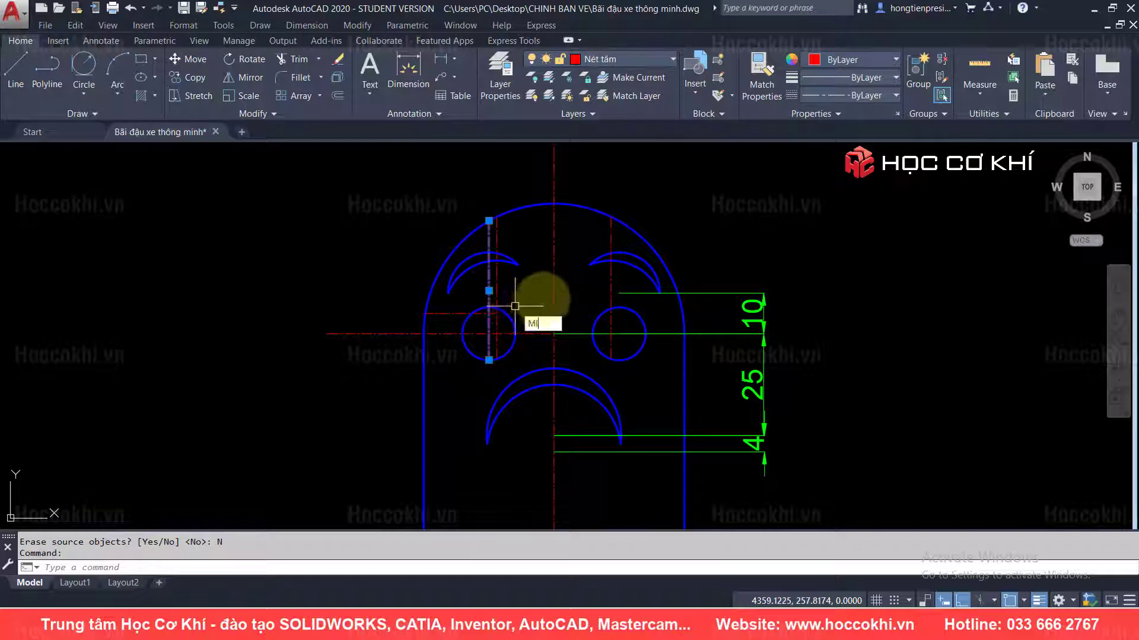
key("Return")
key("Escape")
key("Escape")
type("mi")
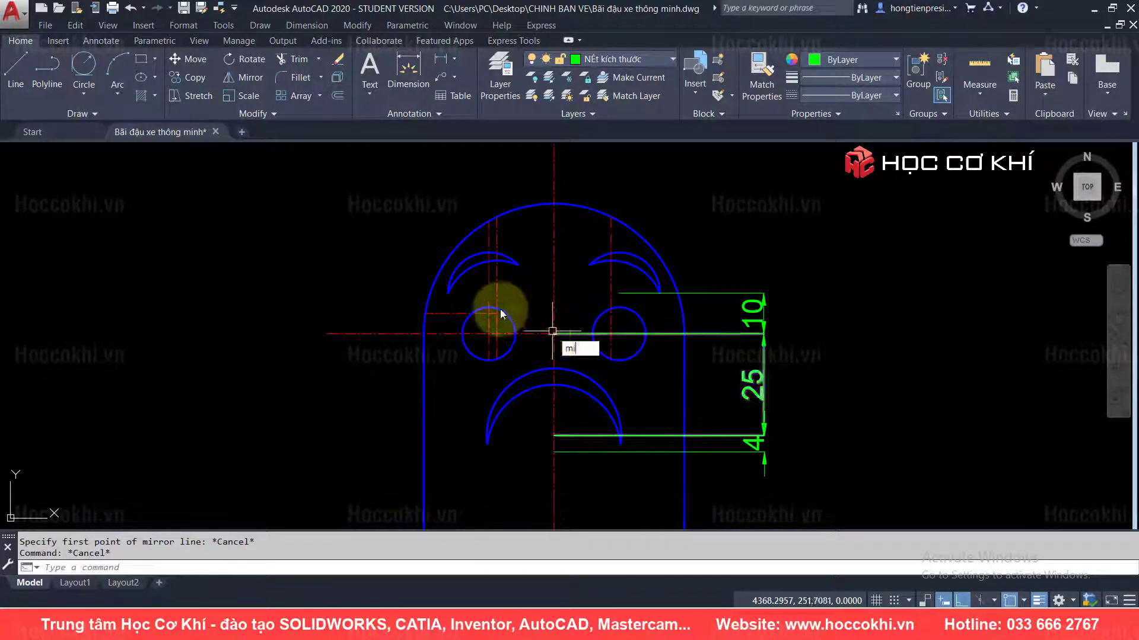
key("Return")
left_click(488, 287)
key("Return")
left_click(555, 300)
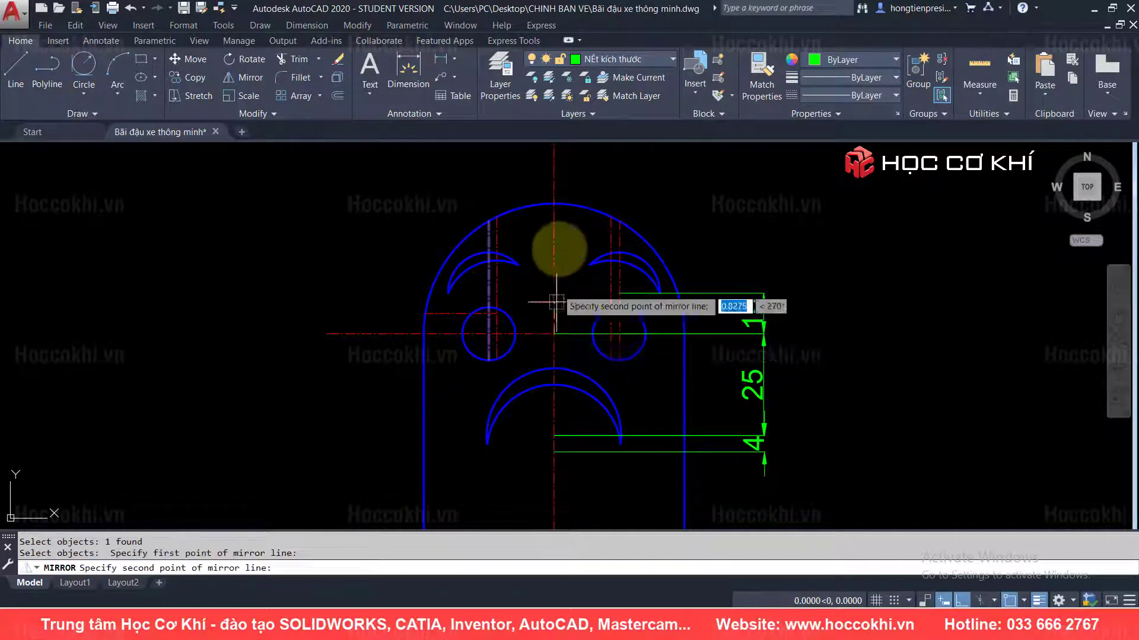
type("n")
key("Return")
key("Escape")
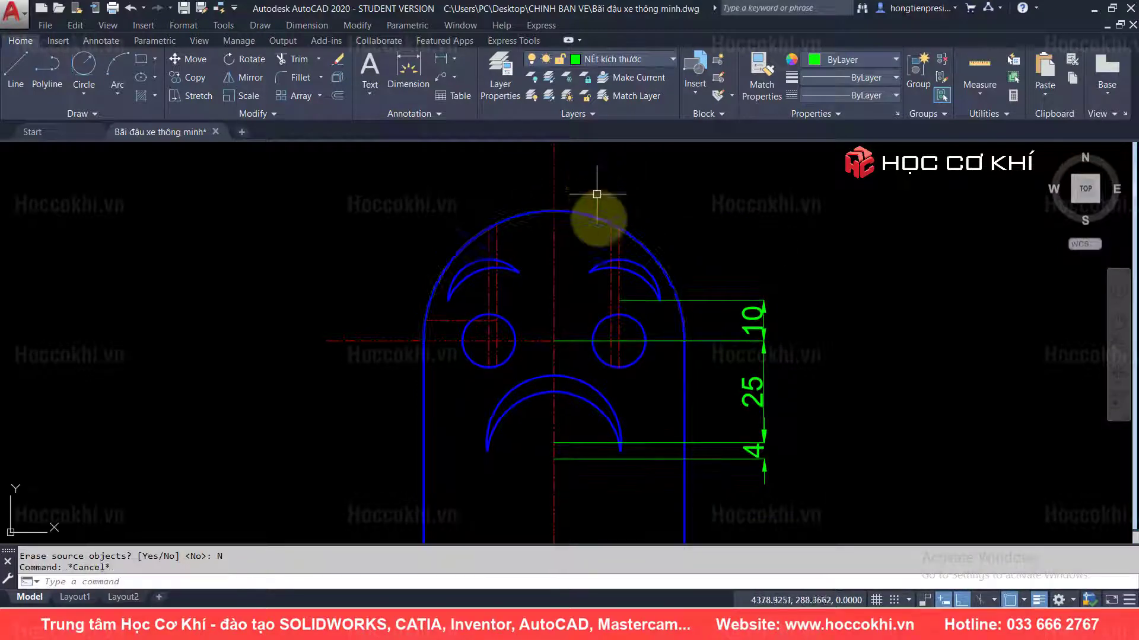
middle_click_drag(594, 209, 600, 240)
type("dli")
key("Return")
- Dimension the 28 and 32 widths above the head, stacking 32 above 28
key("alt+Tab")
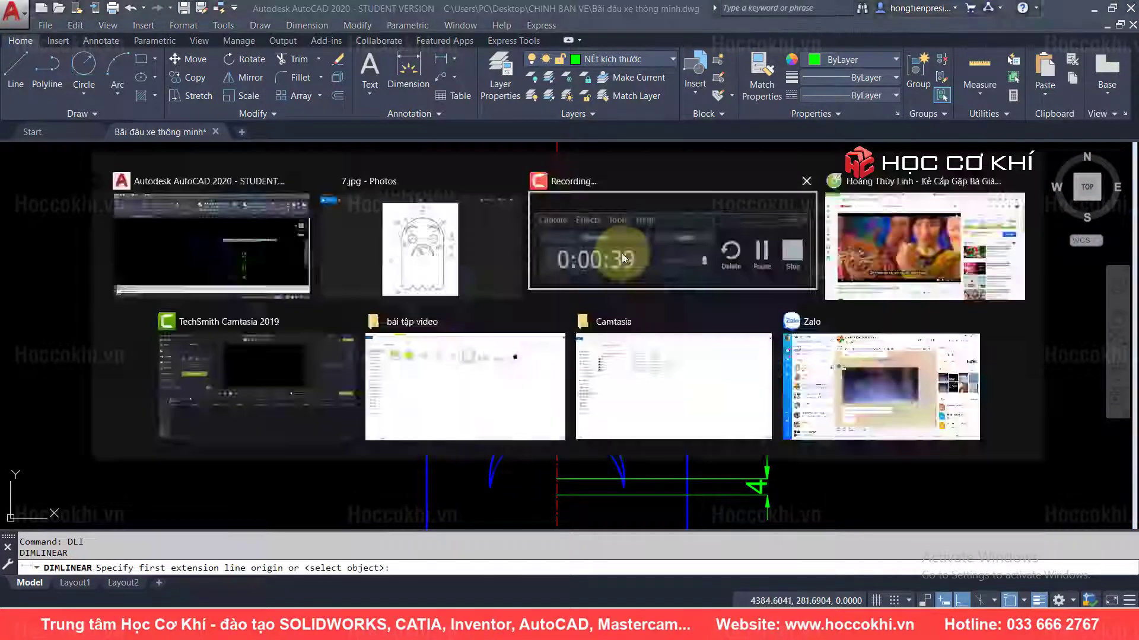
key("alt+Tab")
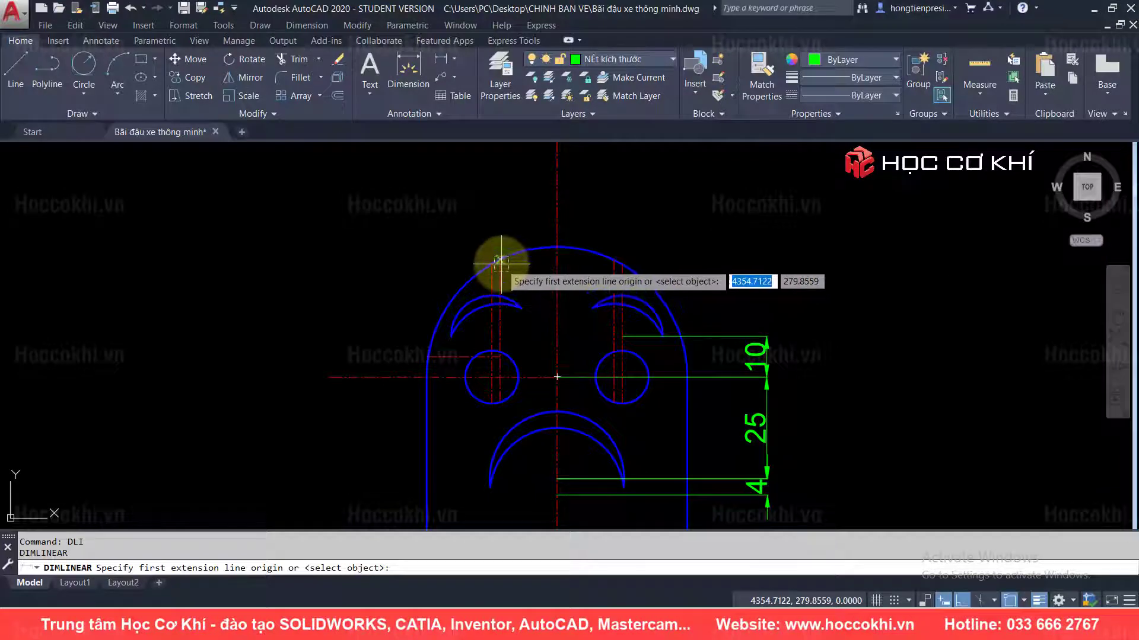
left_click(500, 260)
left_click(613, 260)
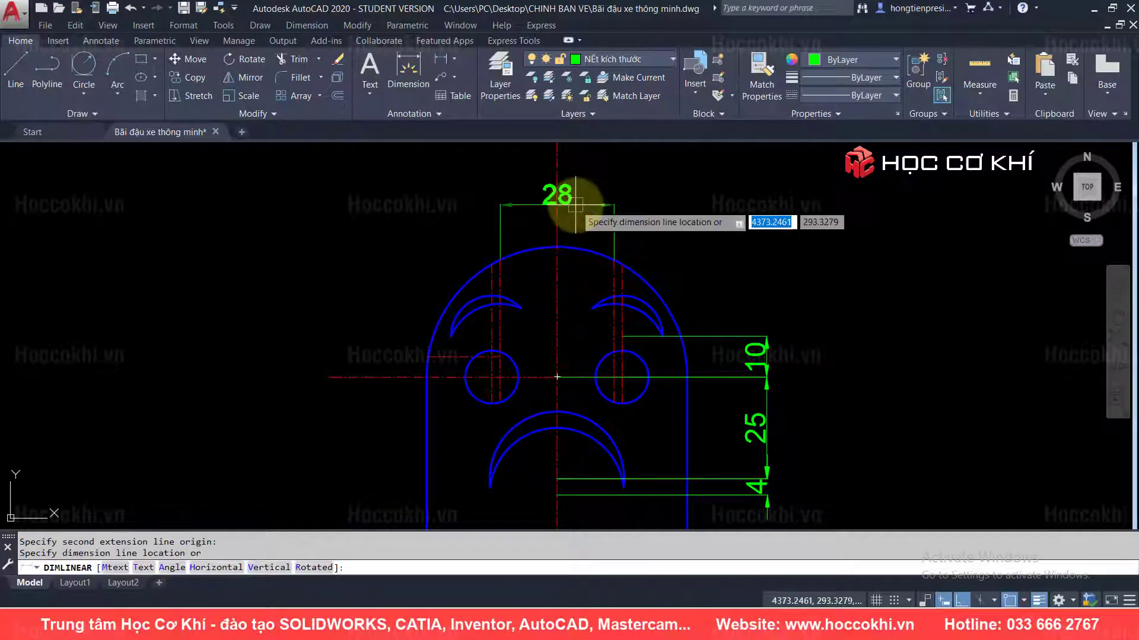
left_click(571, 193)
key("Return")
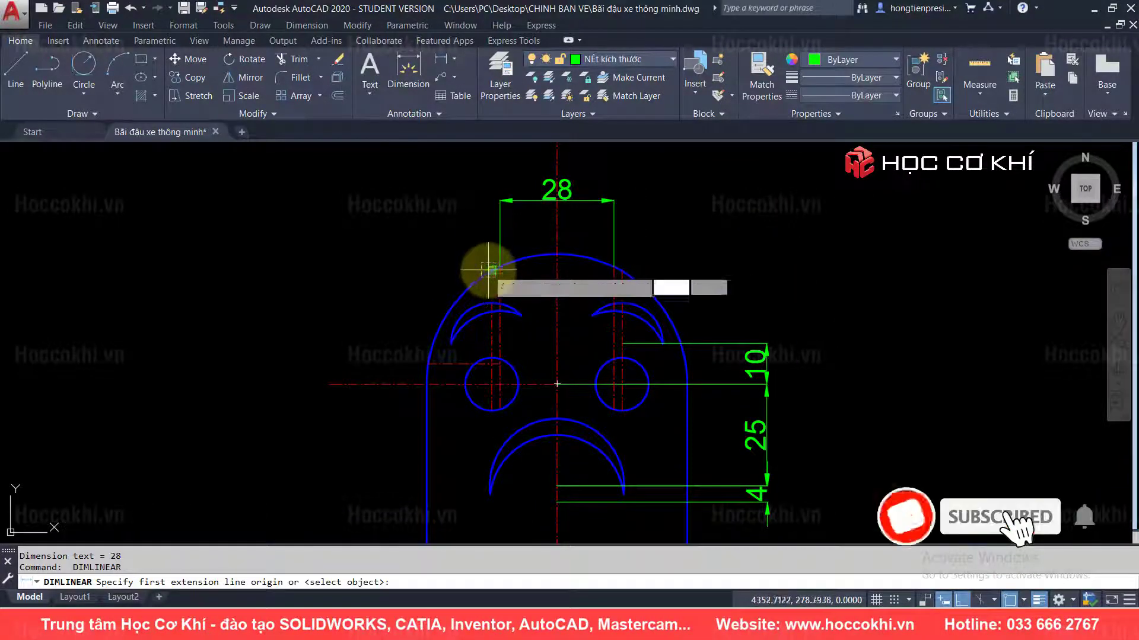
left_click(492, 272)
left_click(622, 270)
left_click(586, 170)
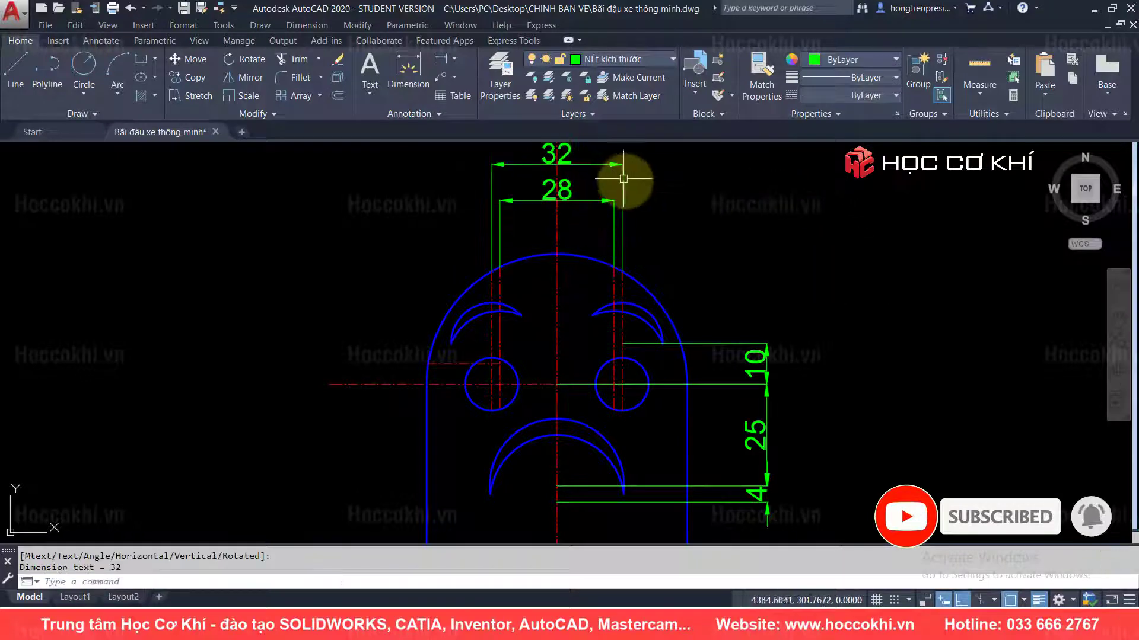
- Add the vertical 5 dimension to the left of the face
key("alt+Tab")
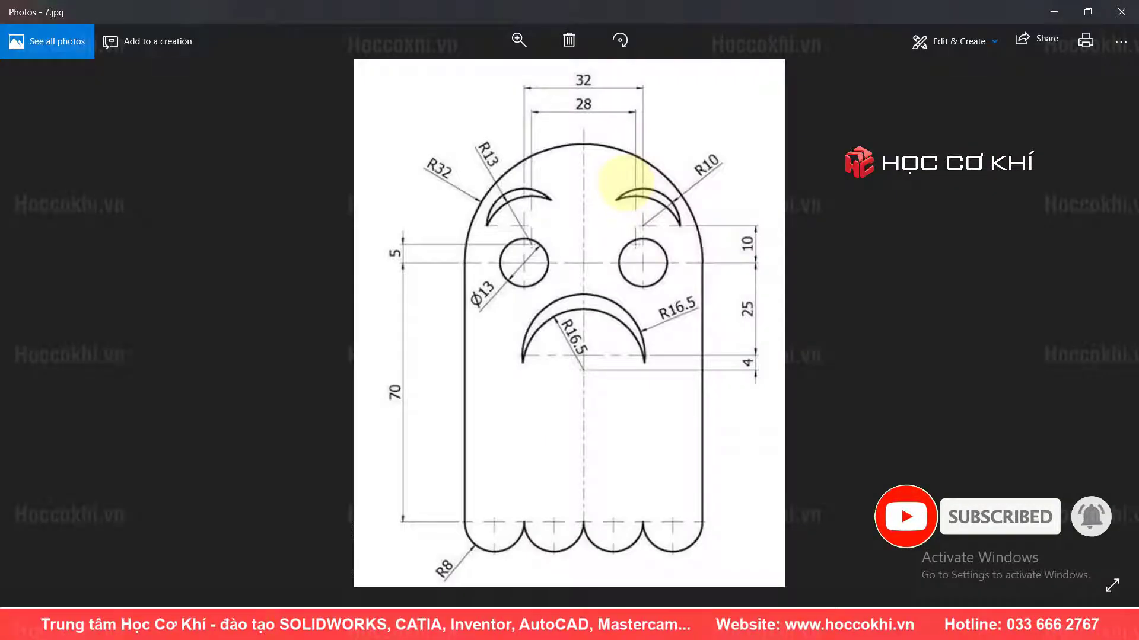
key("alt+Tab")
key("alt+Tab")
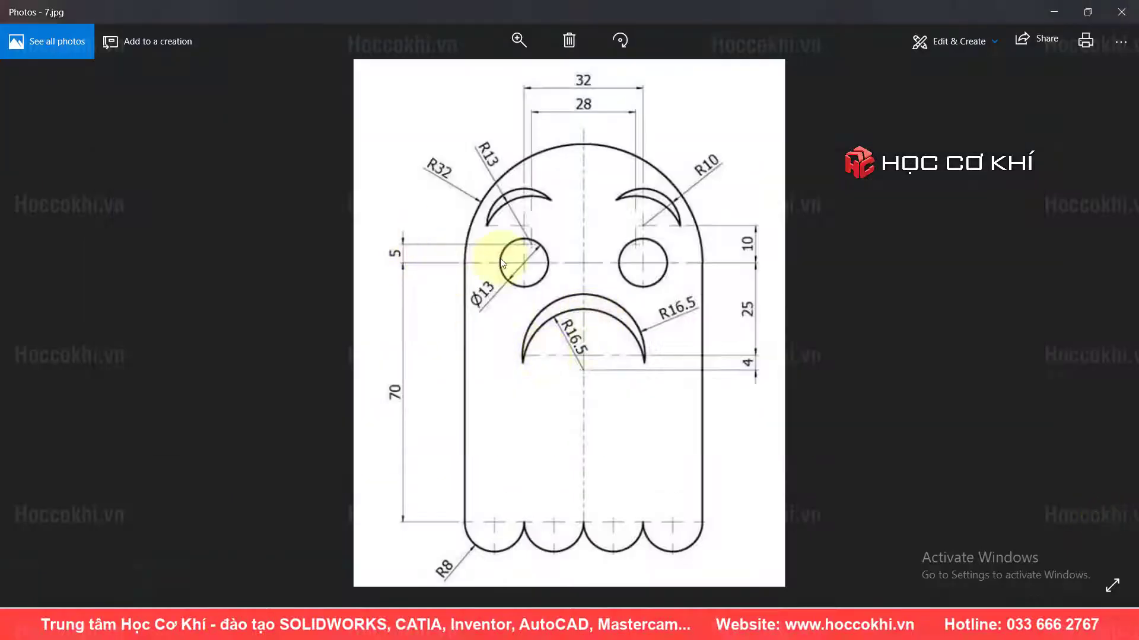
key("alt+Tab")
key("Escape")
key("Return")
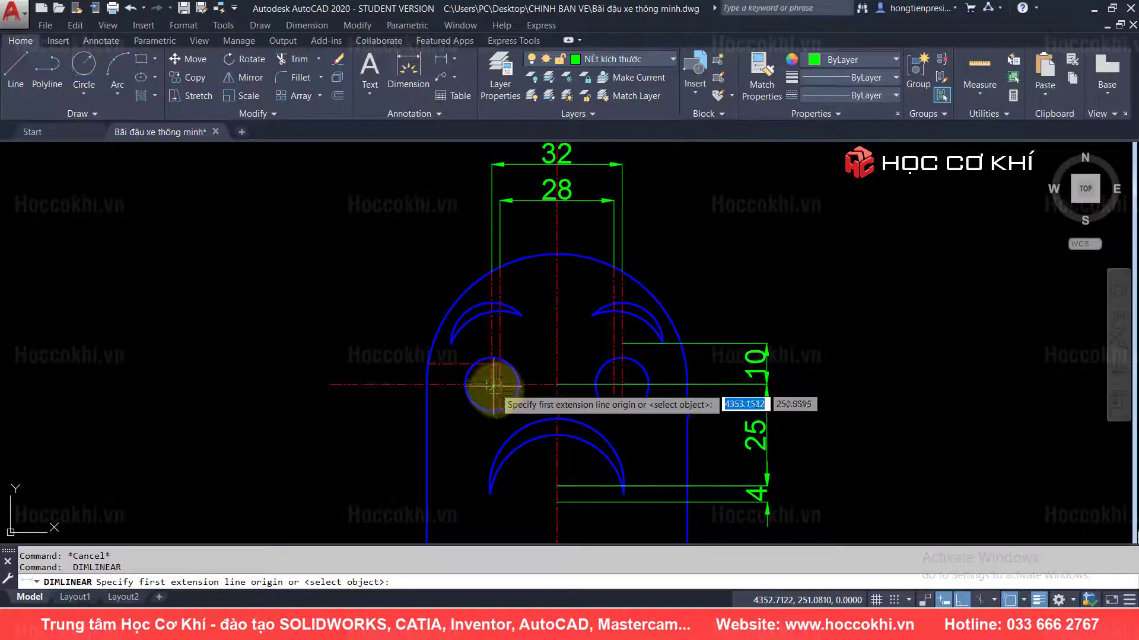
left_click(493, 385)
left_click(493, 364)
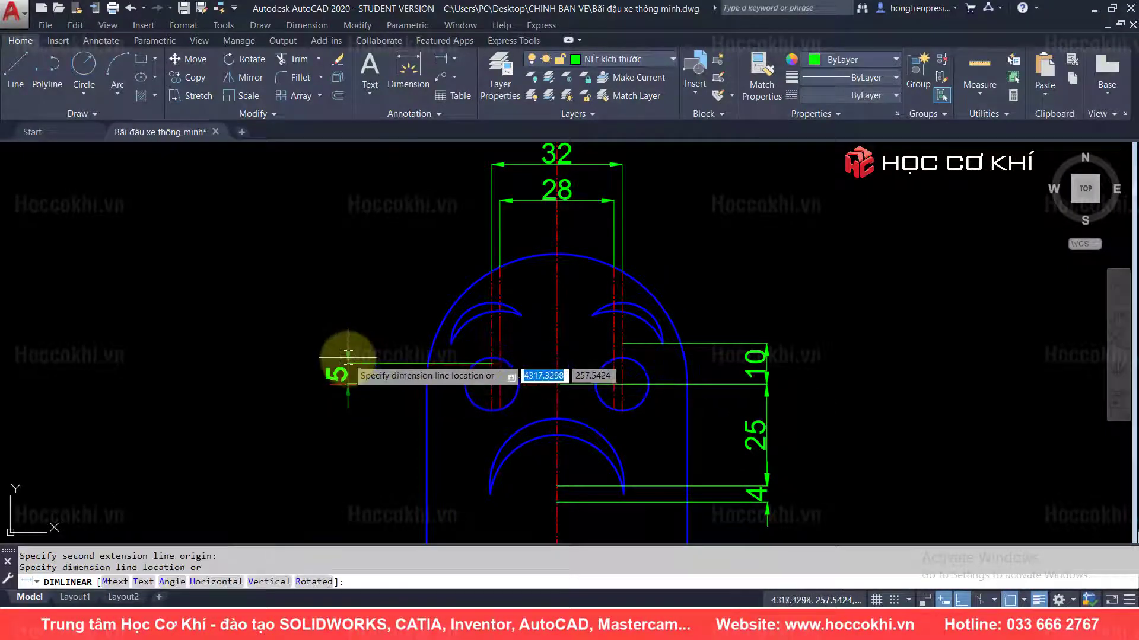
left_click(298, 365)
key("Escape")
key("Escape")
- Add the vertical 70 height dimension down to the scalloped base, left of the body
key("alt+Tab")
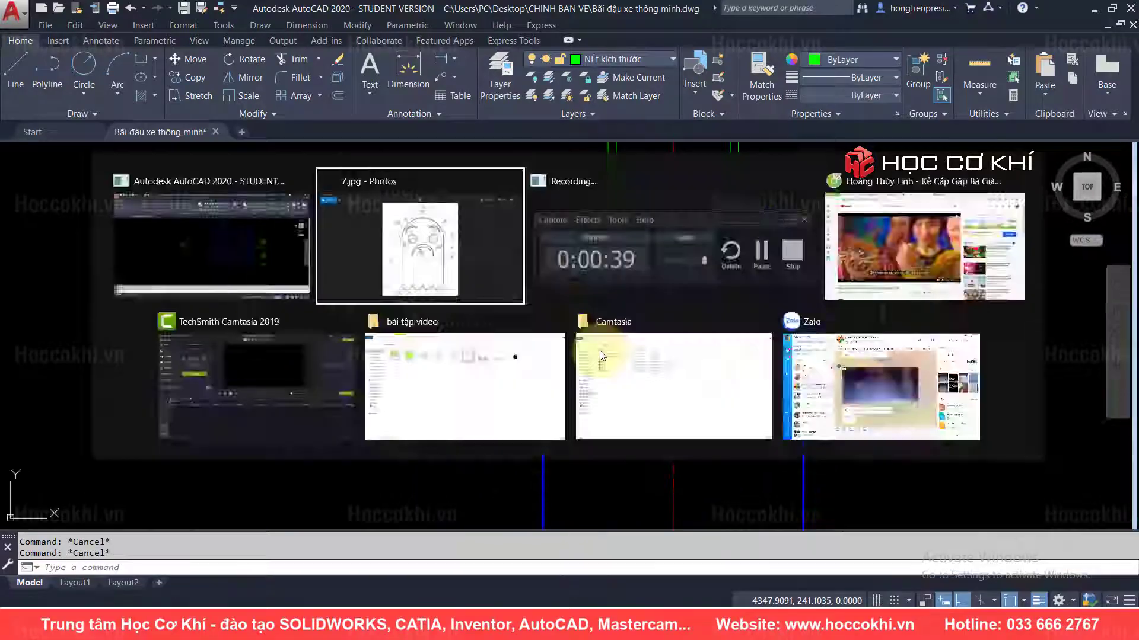
key("alt+Tab")
key("space")
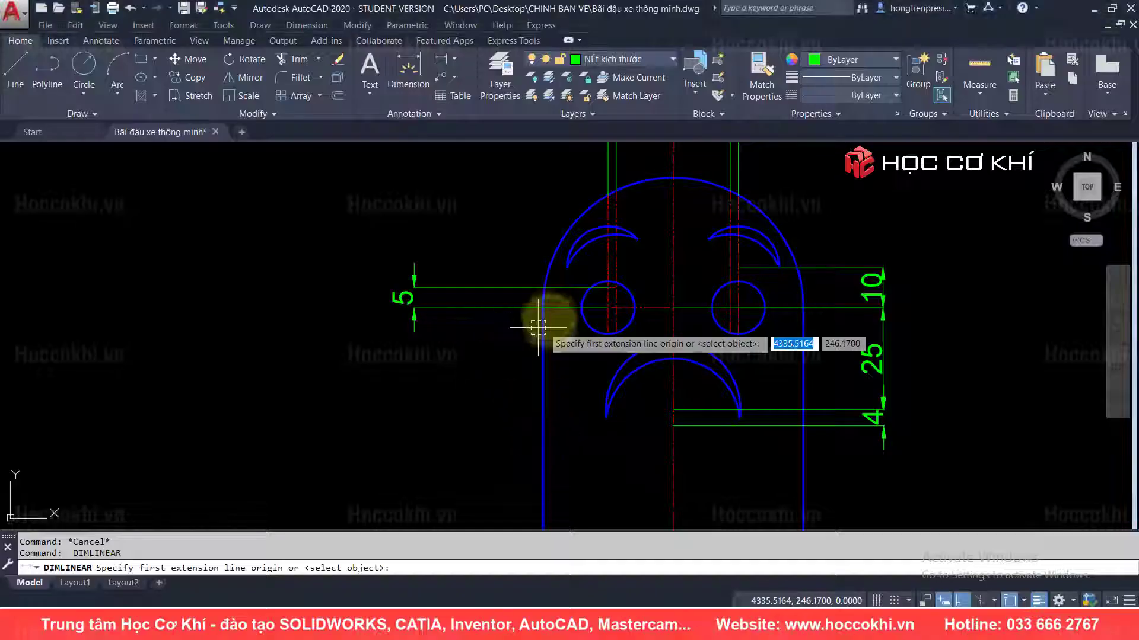
left_click(542, 307)
scroll(542, 307, "down", 5)
scroll(533, 362, "up", 3)
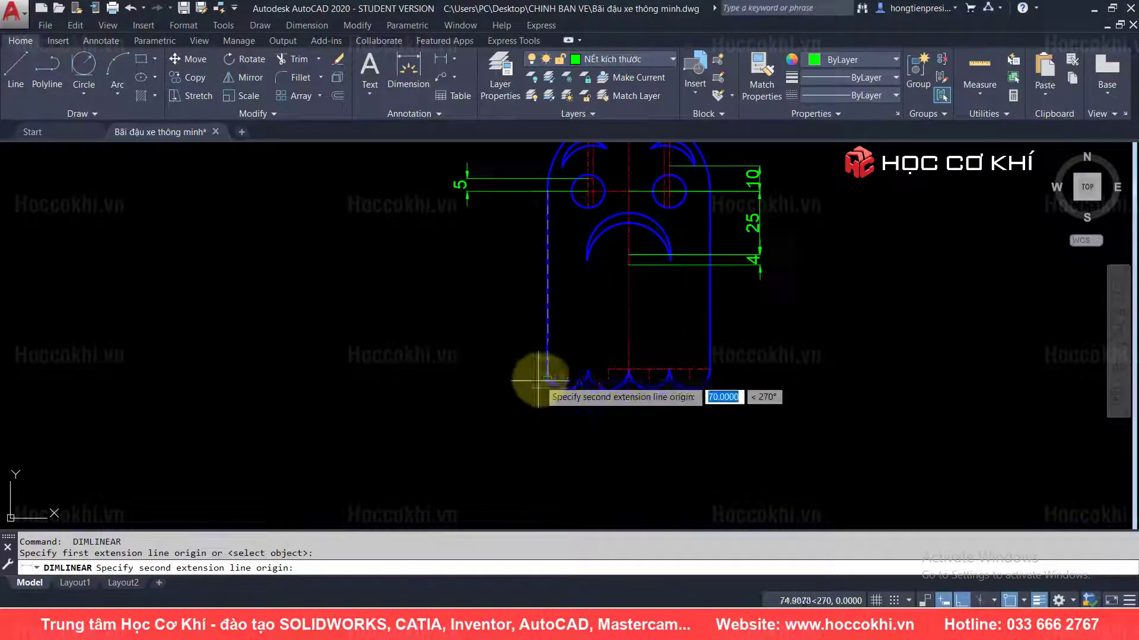
left_click(546, 369)
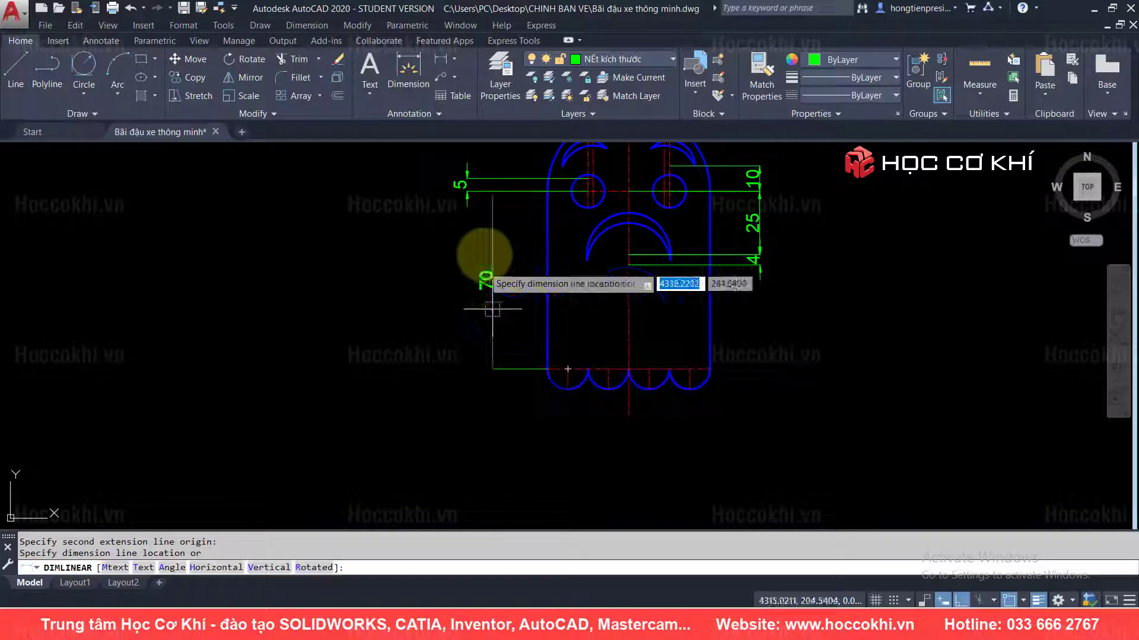
left_click(468, 189)
key("Escape")
key("Escape")
key("alt+Tab")
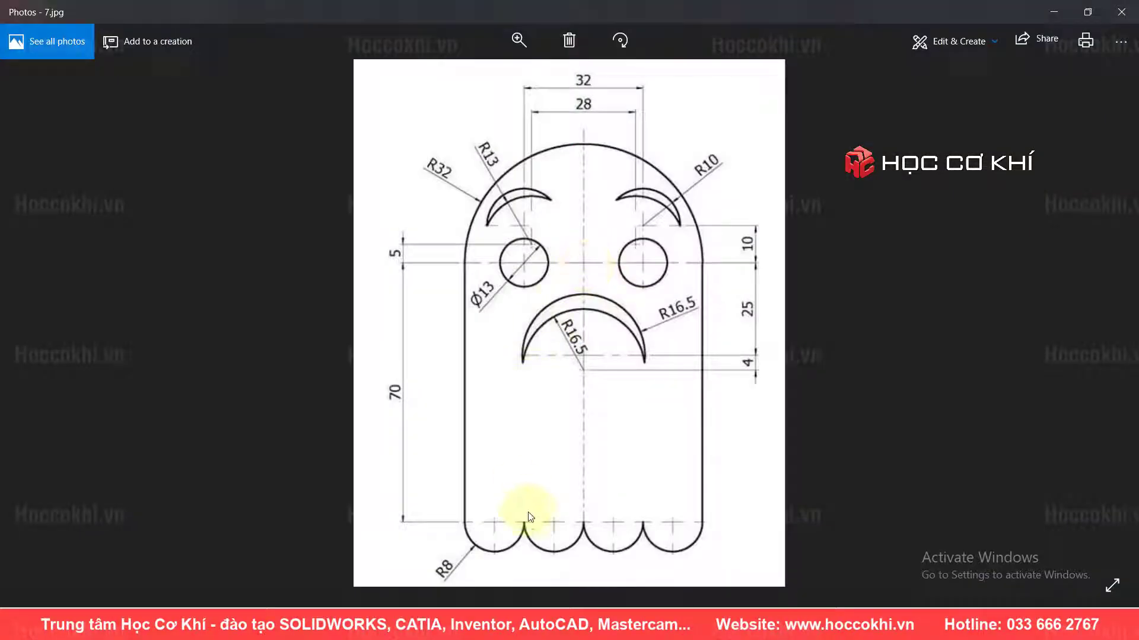
key("alt+Tab")
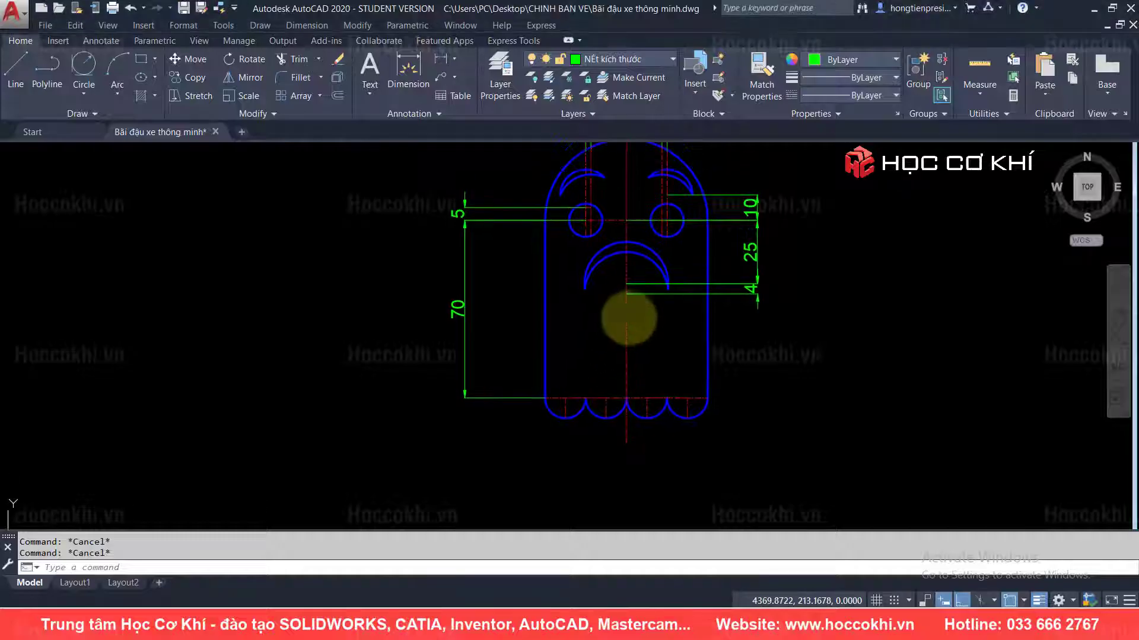
key("alt+Tab")
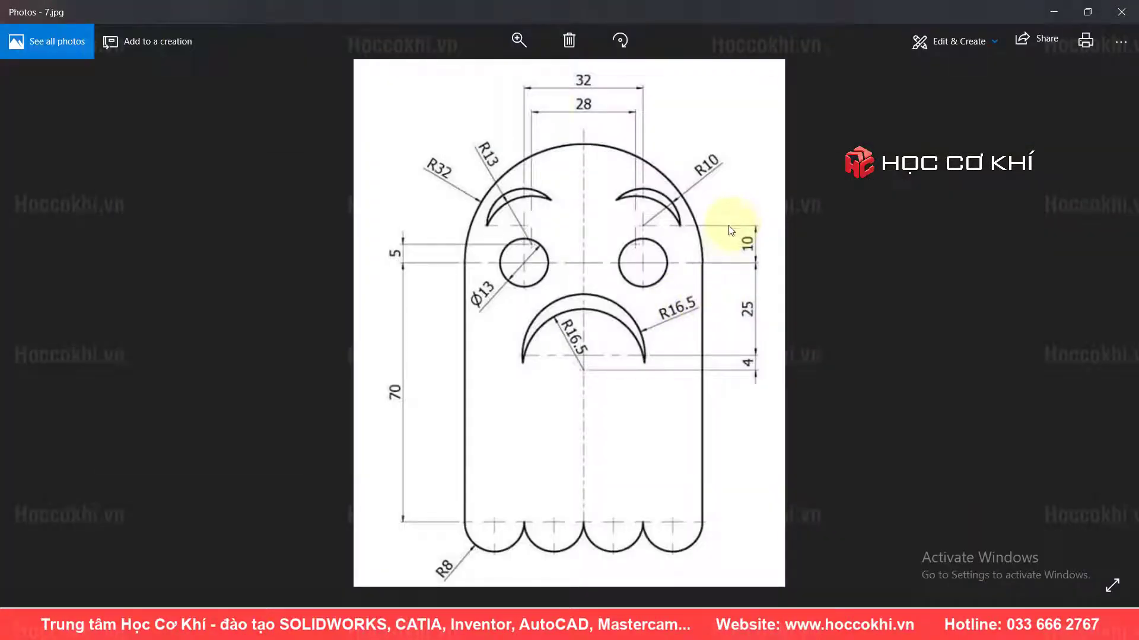
key("alt+Tab")
middle_click_drag(622, 158, 605, 214)
- Dimension the left eye circle as Ø13, placed left of the eye
key("alt+Tab")
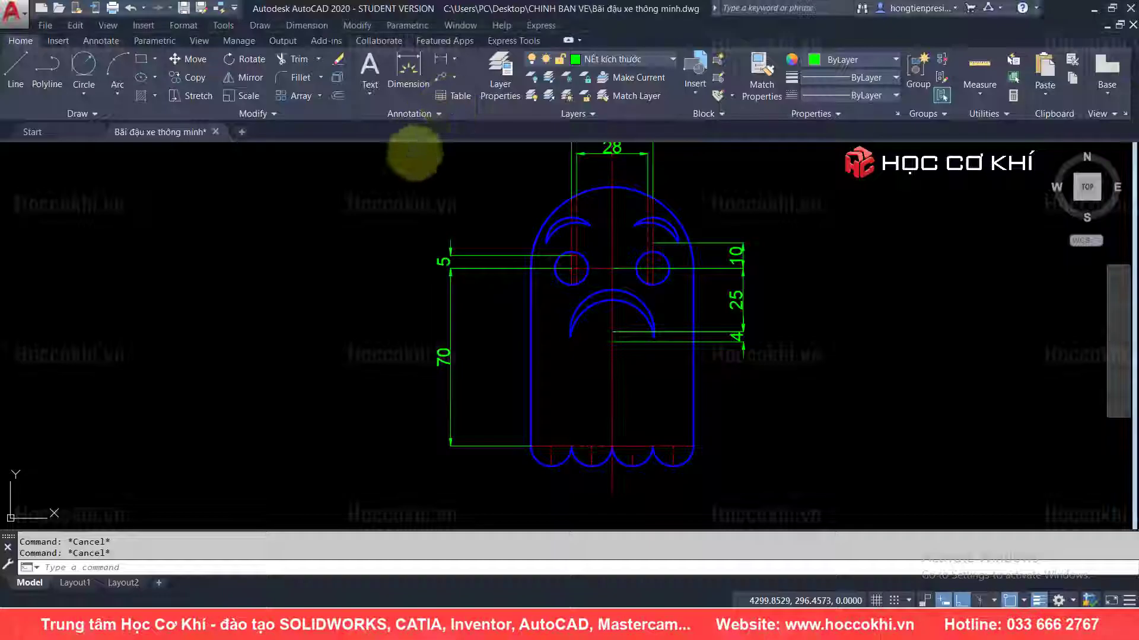
left_click(101, 40)
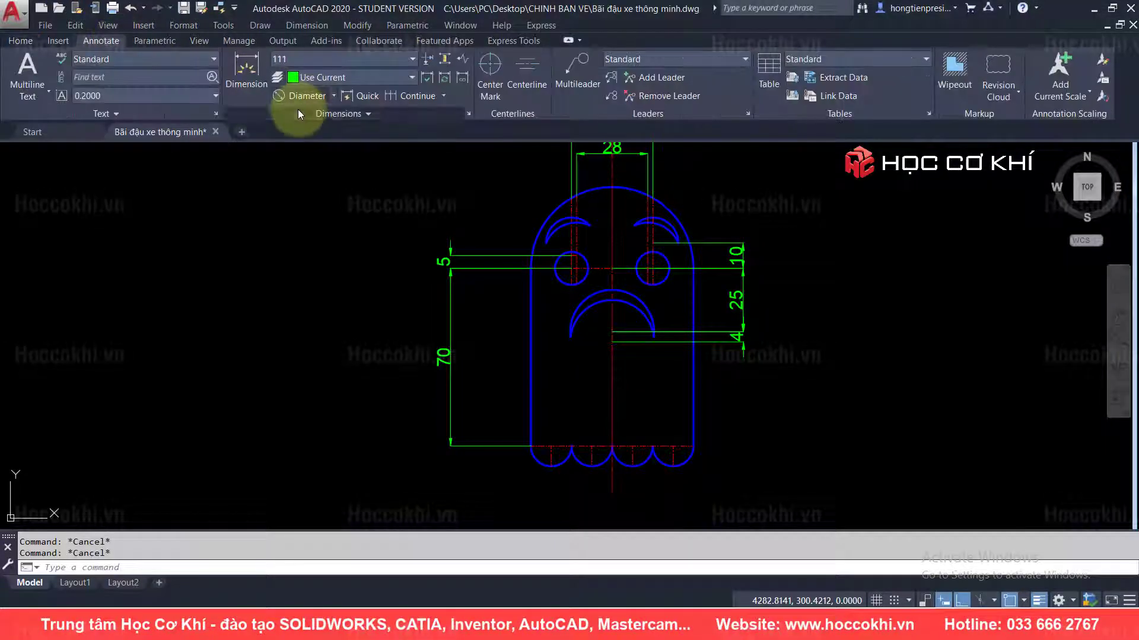
left_click(302, 96)
left_click(561, 281)
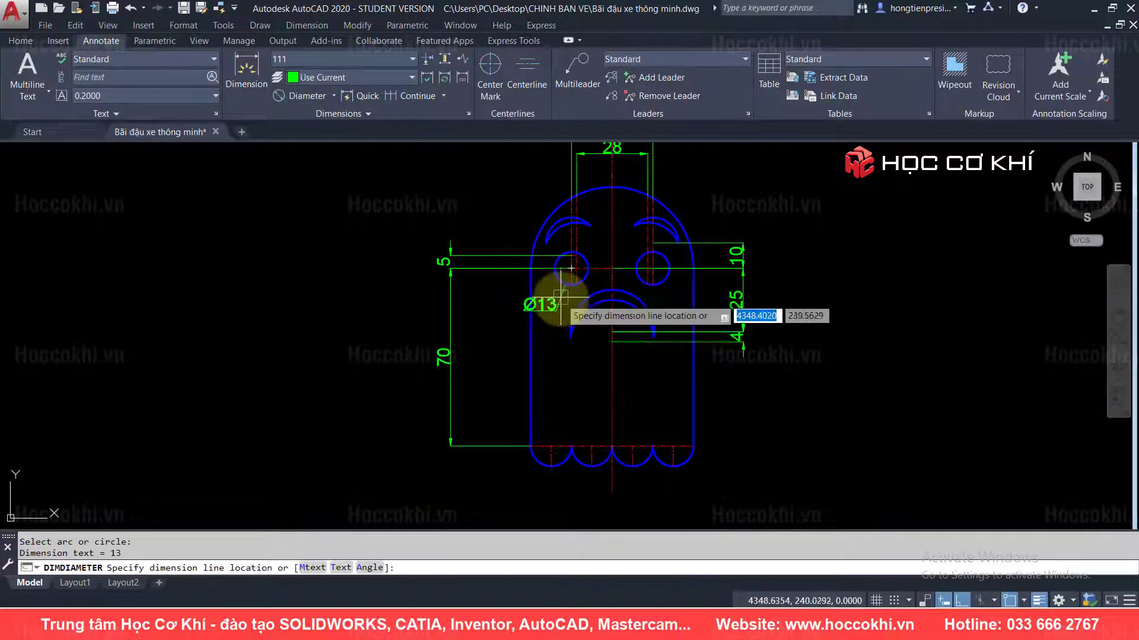
key("alt+Tab")
key("alt+Tab")
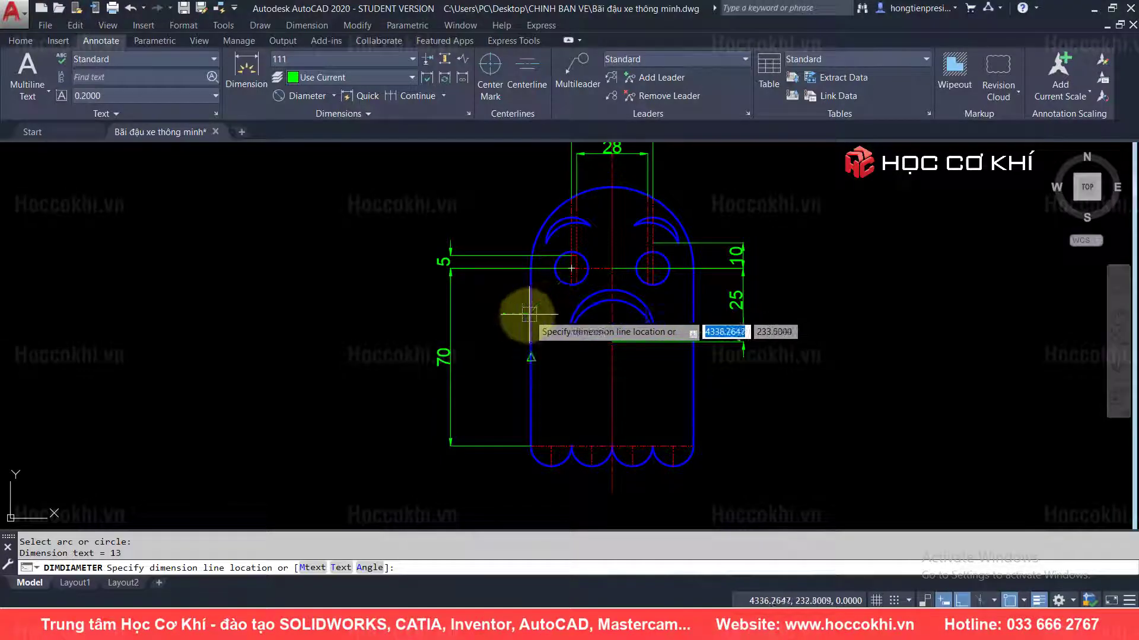
left_click(515, 314)
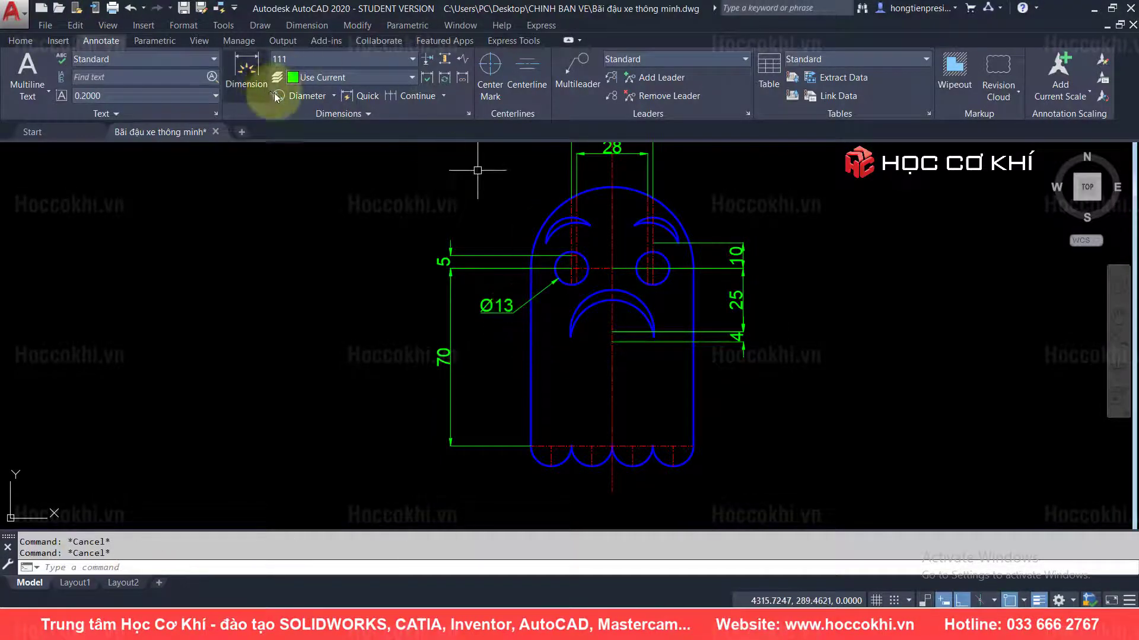
- Add the R32 radius dimension to the outer head arc
left_click(334, 95)
left_click(313, 242)
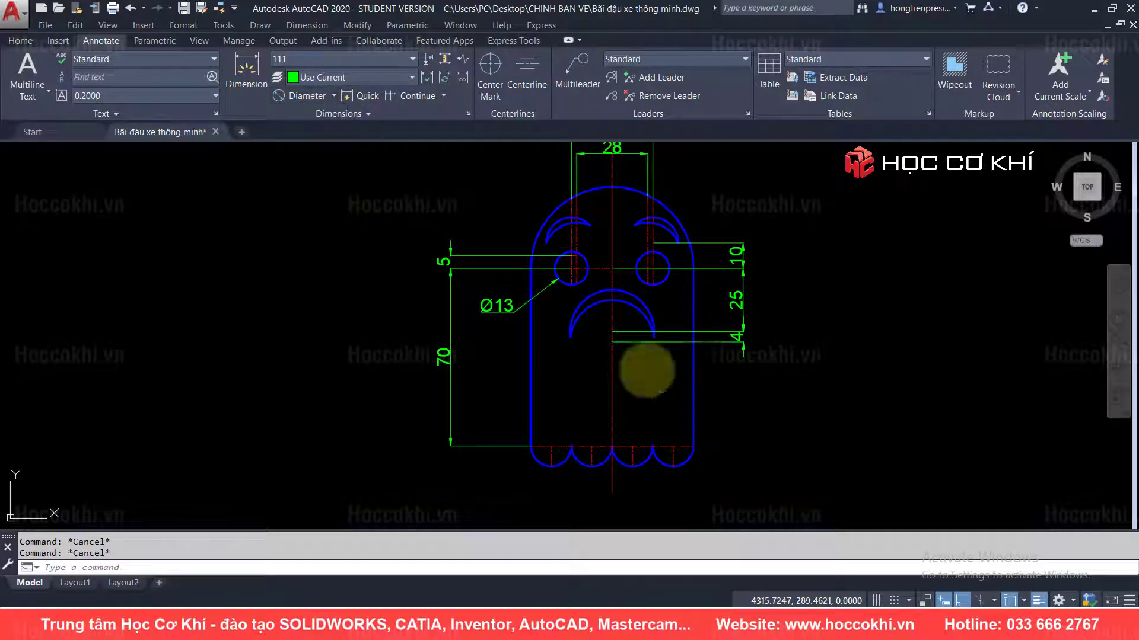
key("alt+Tab")
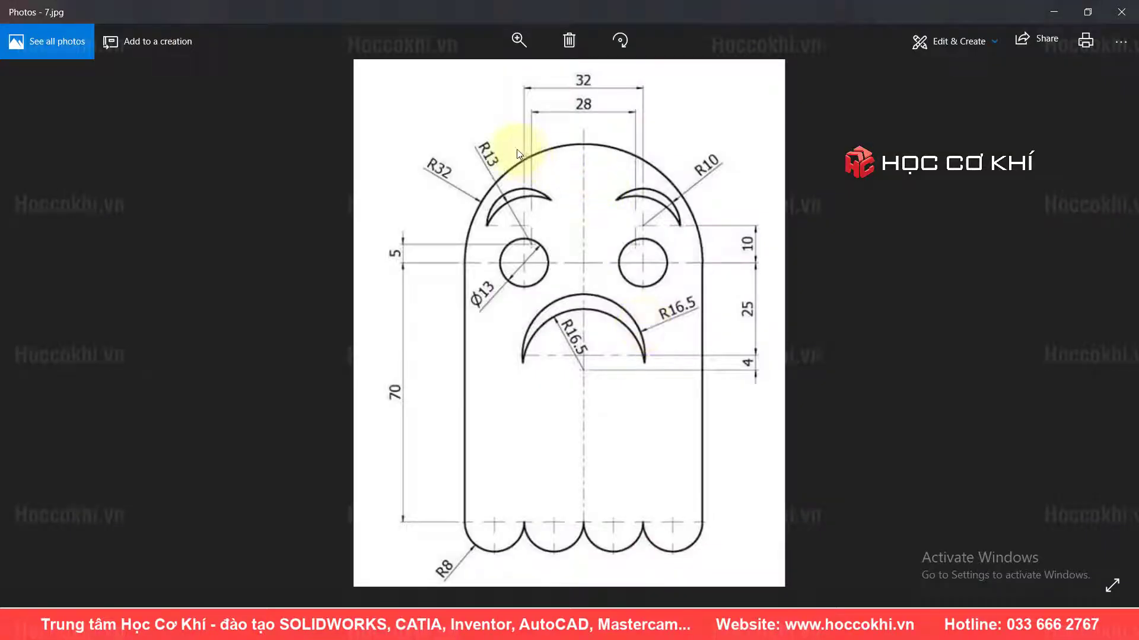
key("alt+Tab")
scroll(522, 160, "up", 3)
left_click(556, 252)
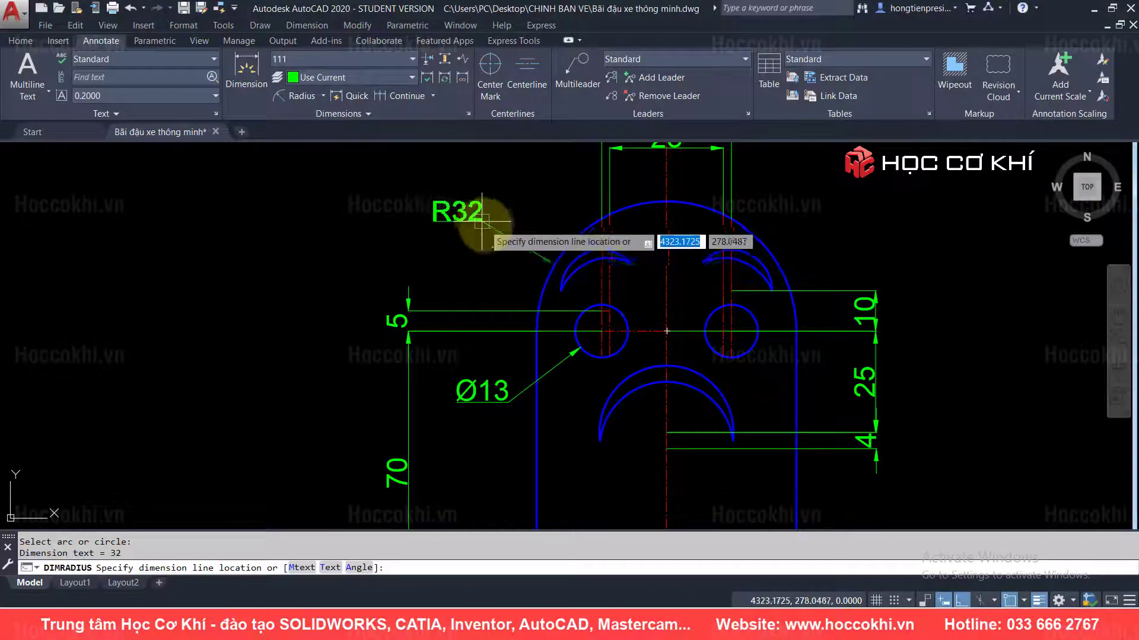
key("alt+Tab")
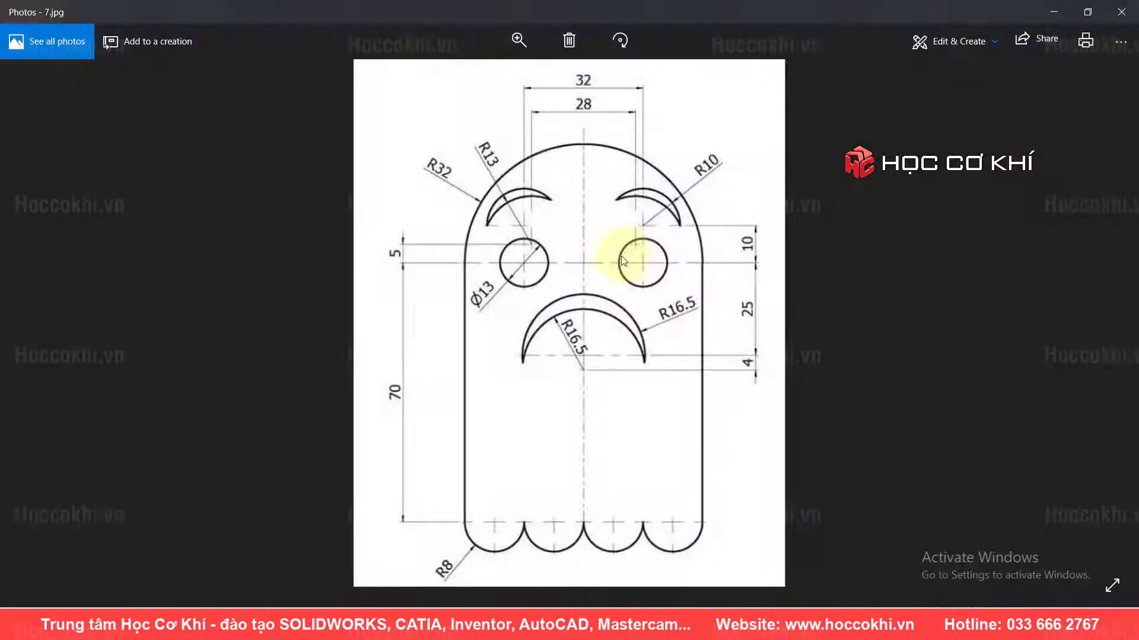
key("alt+Tab")
- Dimension the brow arcs as R10 at upper right and R13 at upper left
key("Return")
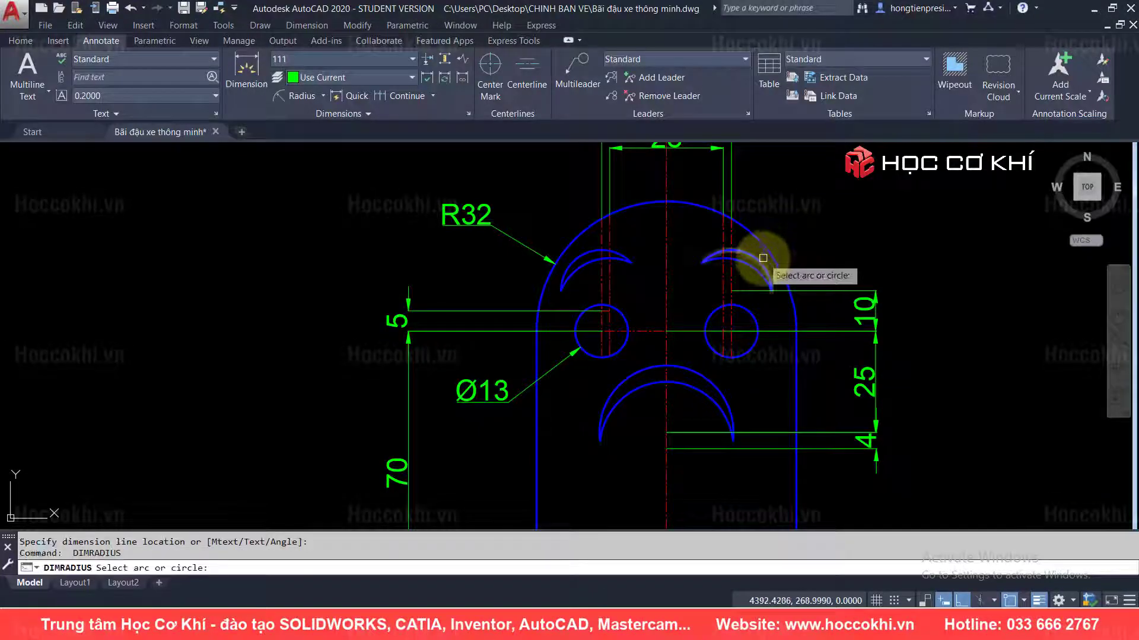
left_click(763, 258)
left_click(770, 225)
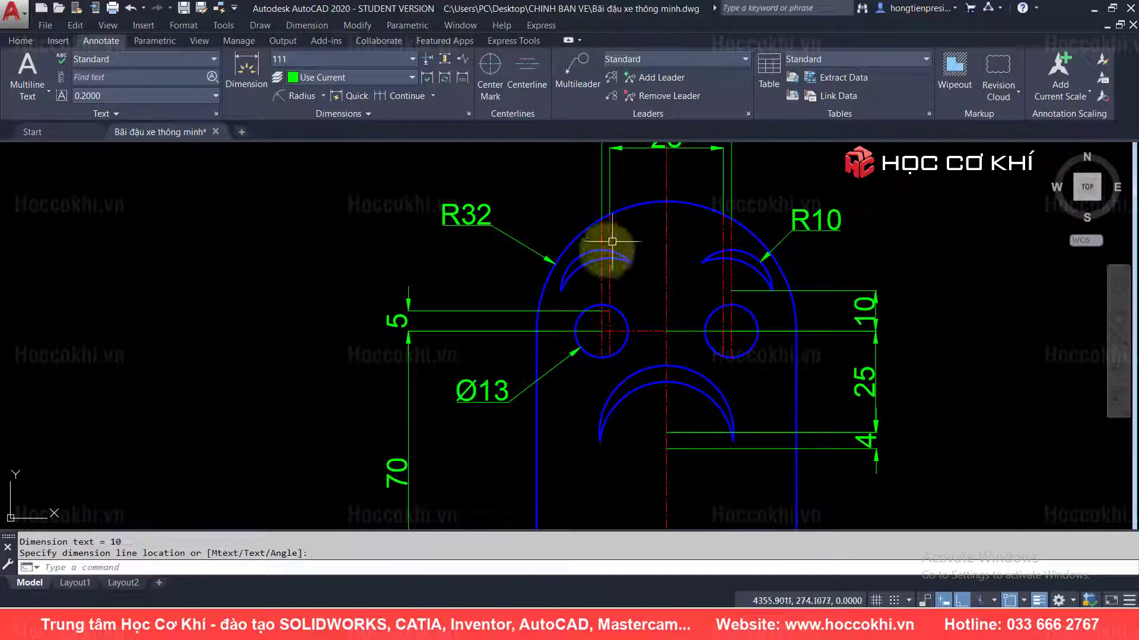
left_click(591, 264)
left_click(565, 215)
key("alt+Tab")
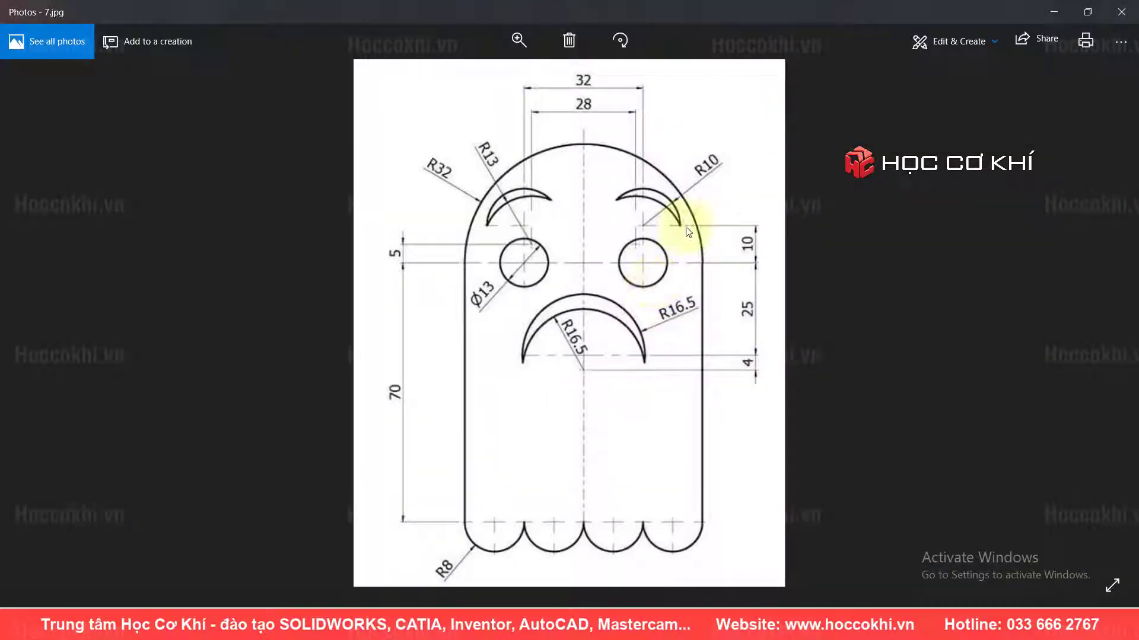
key("alt+Tab")
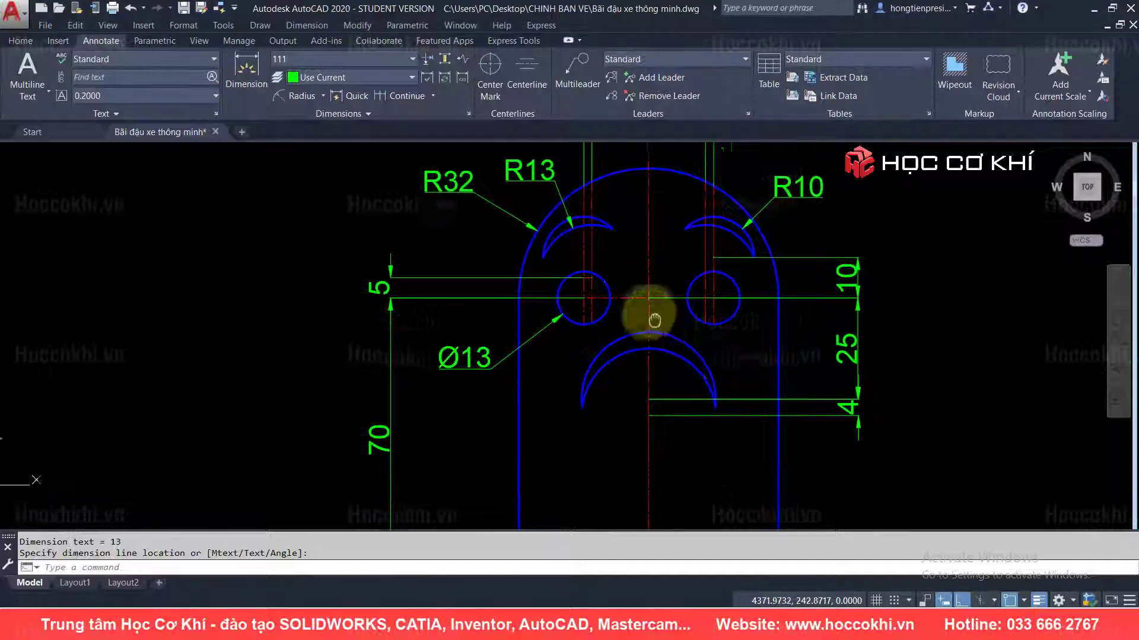
- Add the R17 radius dimension to the mouth arc and inspect its text
key("alt+Tab")
key("alt+Tab")
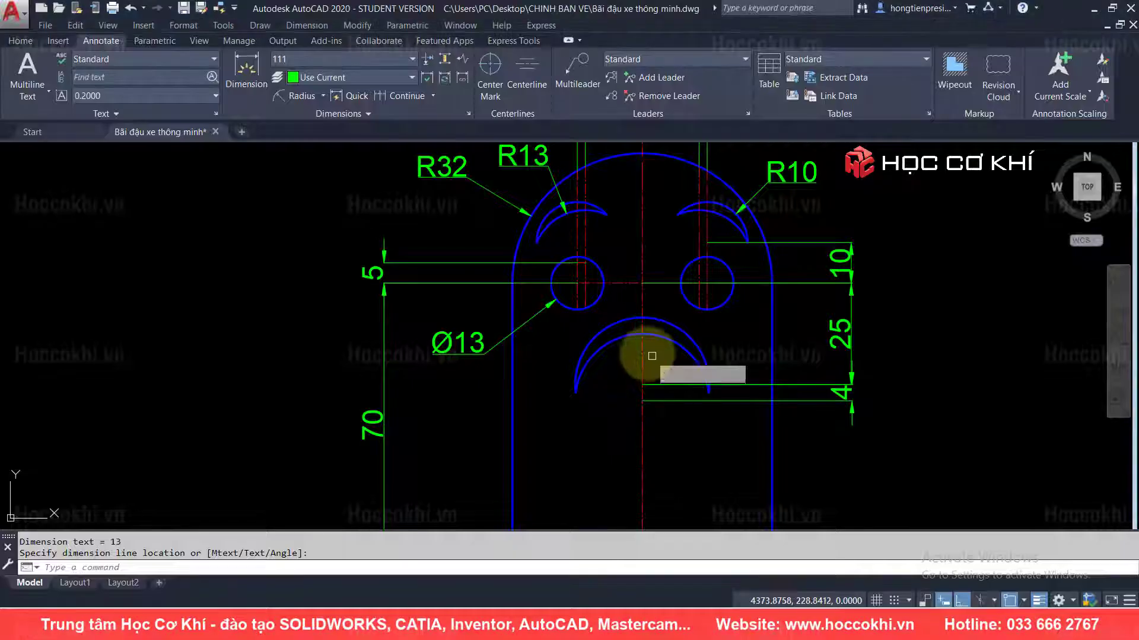
key("Return")
left_click(603, 345)
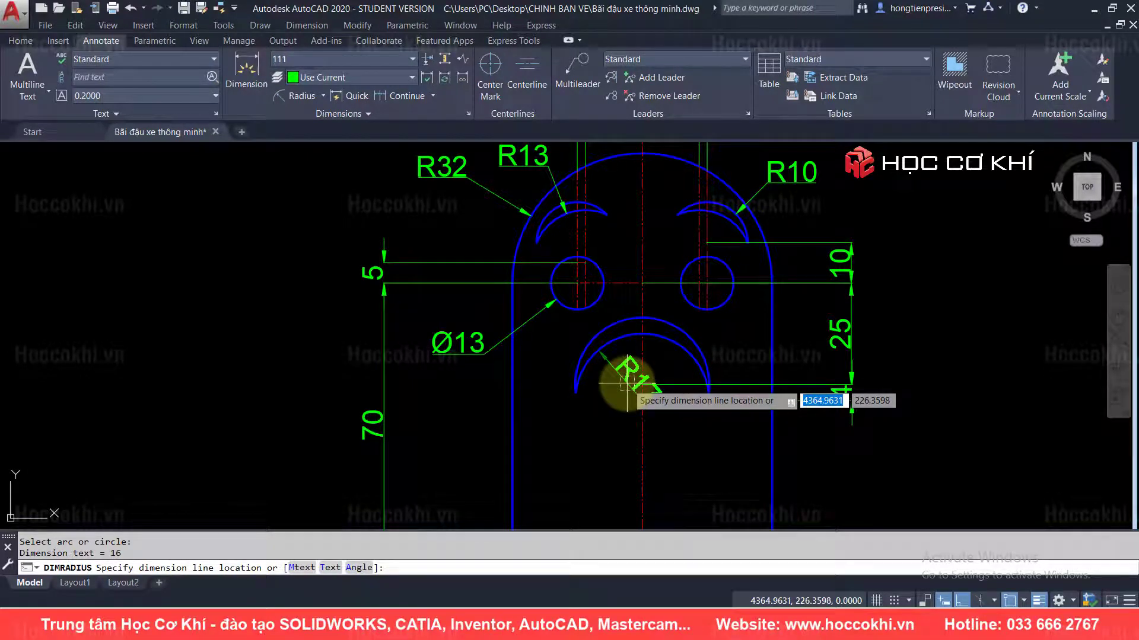
left_click(627, 385)
key("Escape")
left_click(627, 368)
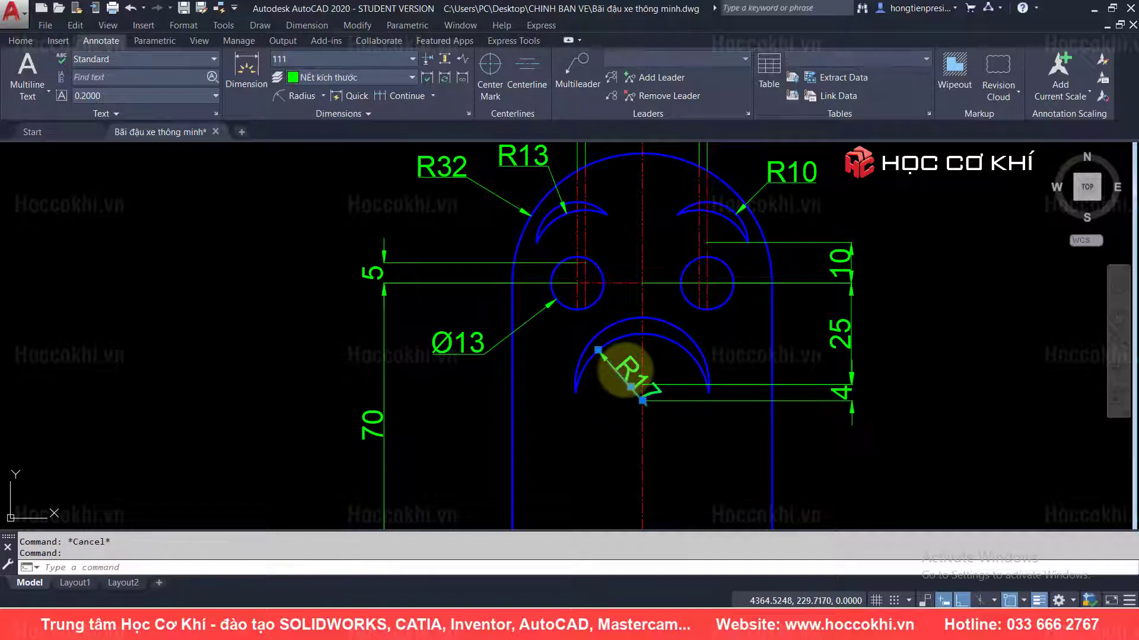
double_click(633, 378)
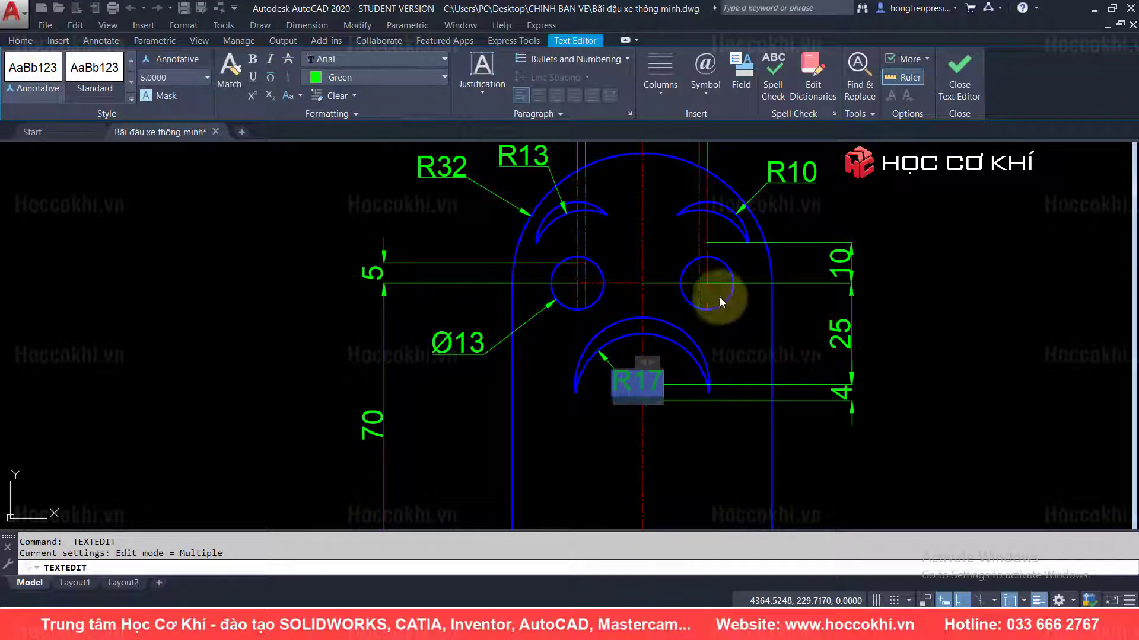
key("Escape")
key("alt+Tab")
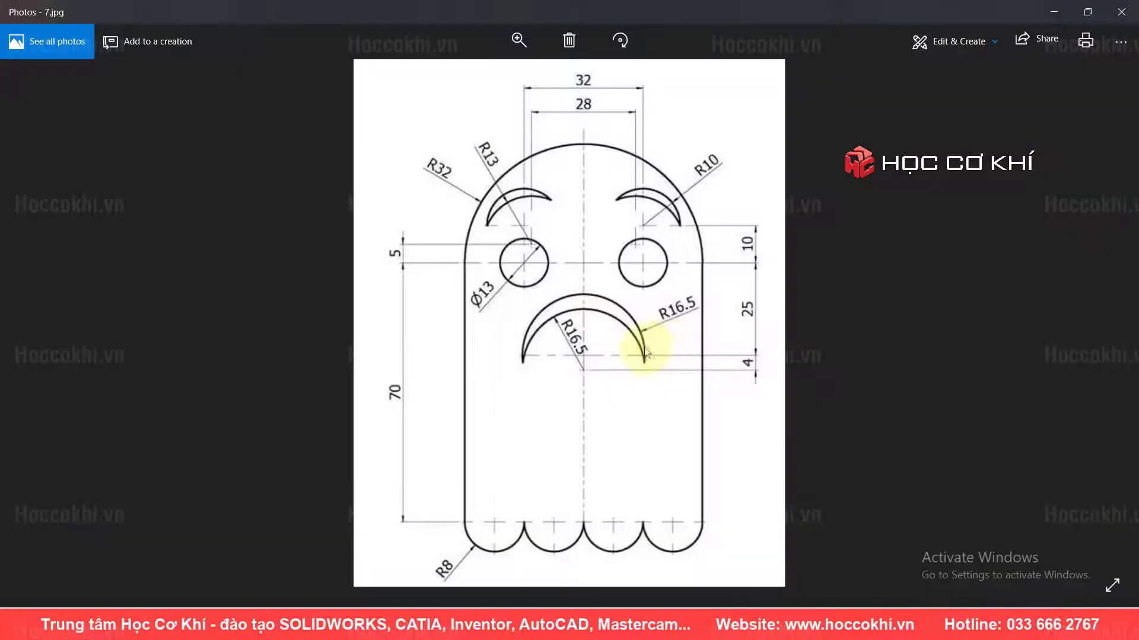
- Set dimension style 111's primary unit precision to 0.0
key("alt+Tab")
key("Return")
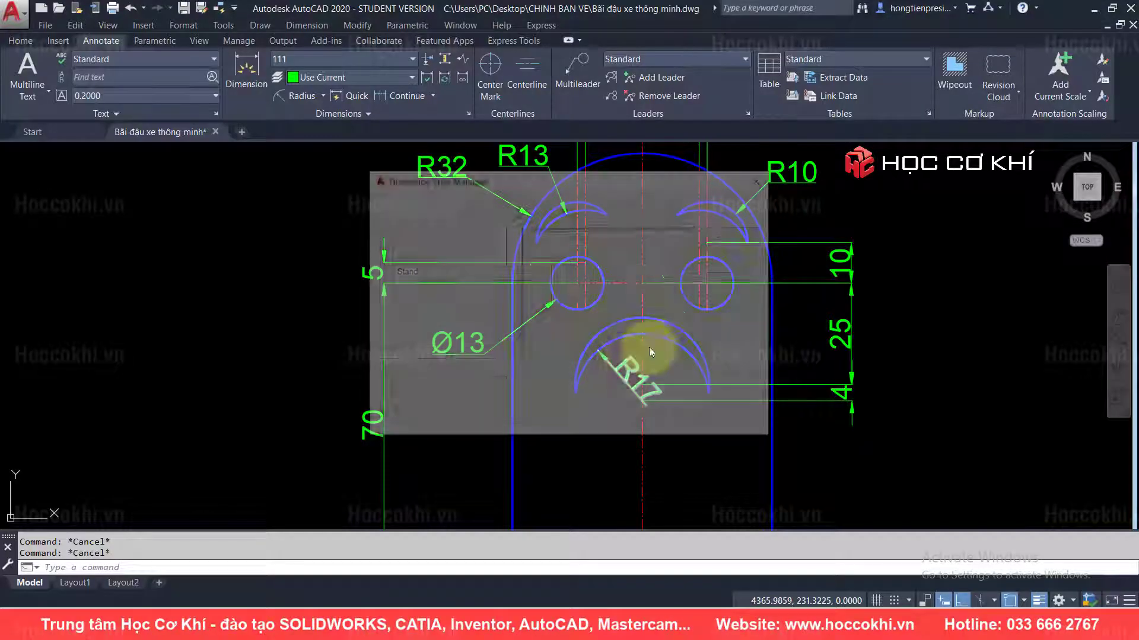
key("Return")
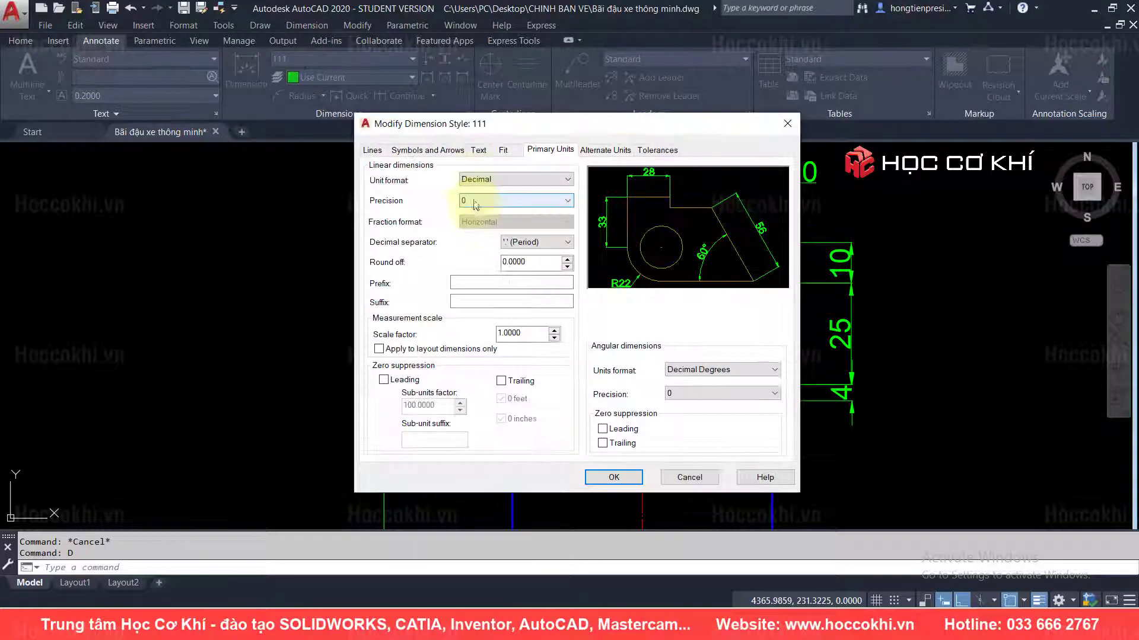
left_click(477, 223)
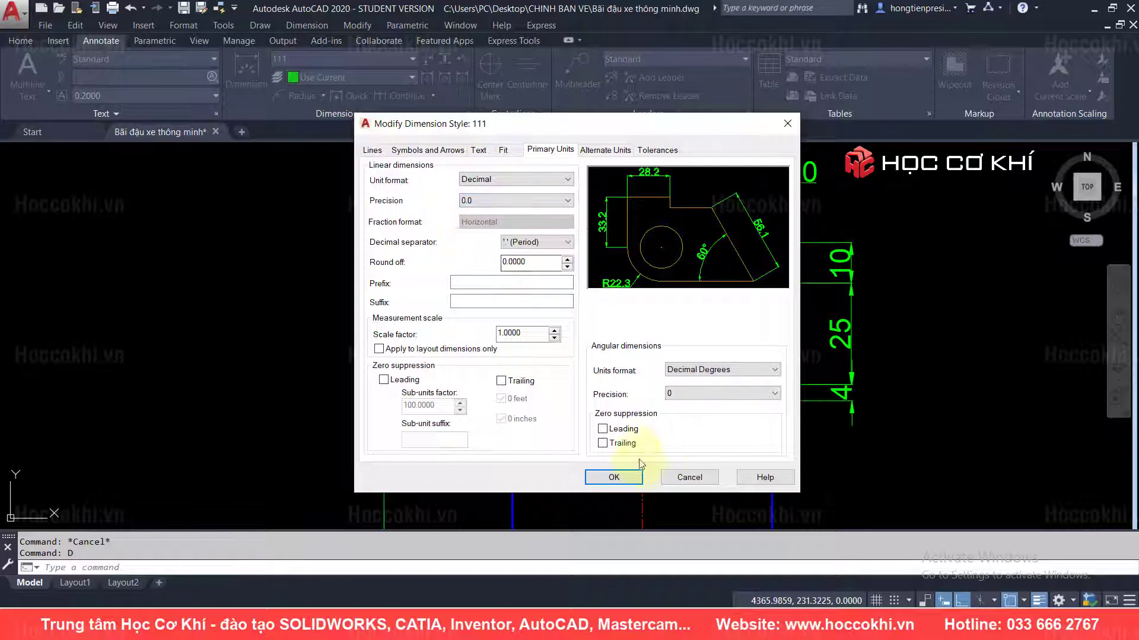
left_click(613, 478)
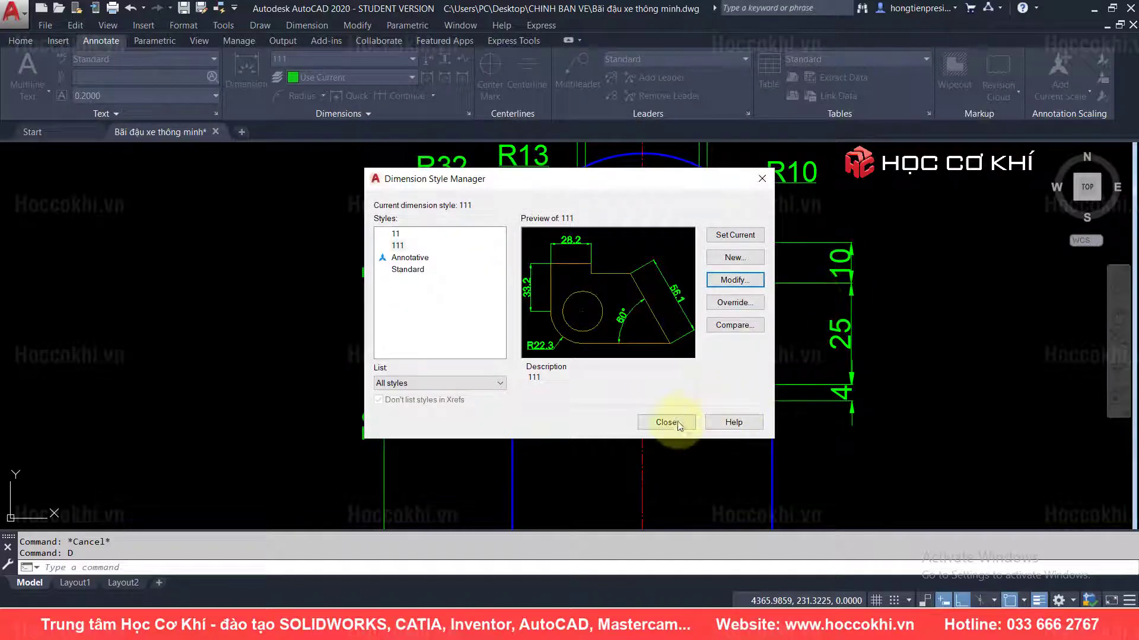
left_click(666, 423)
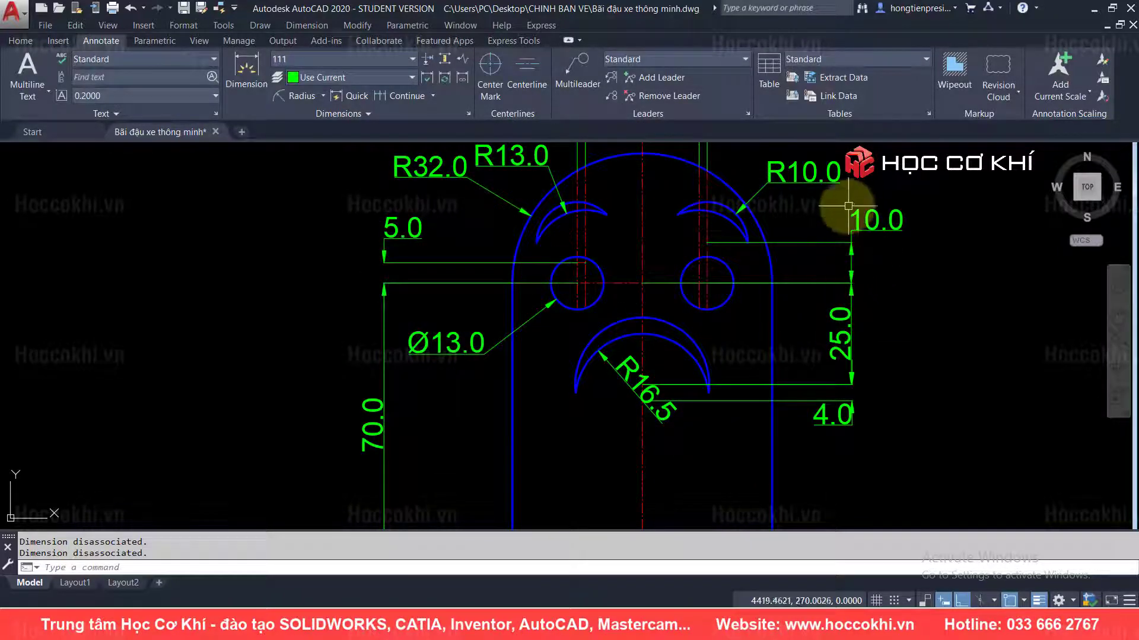
- Reopen the Dimension Style Manager and close it without changes
scroll(620, 361, "down", 2)
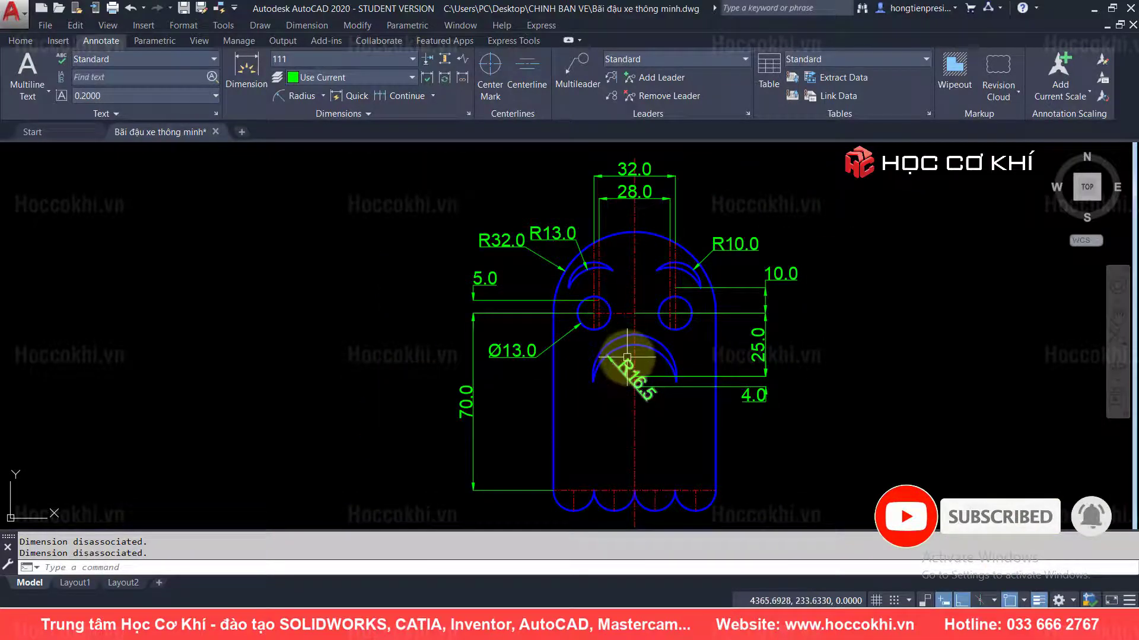
scroll(664, 375, "up", 3)
scroll(640, 385, "down", 3)
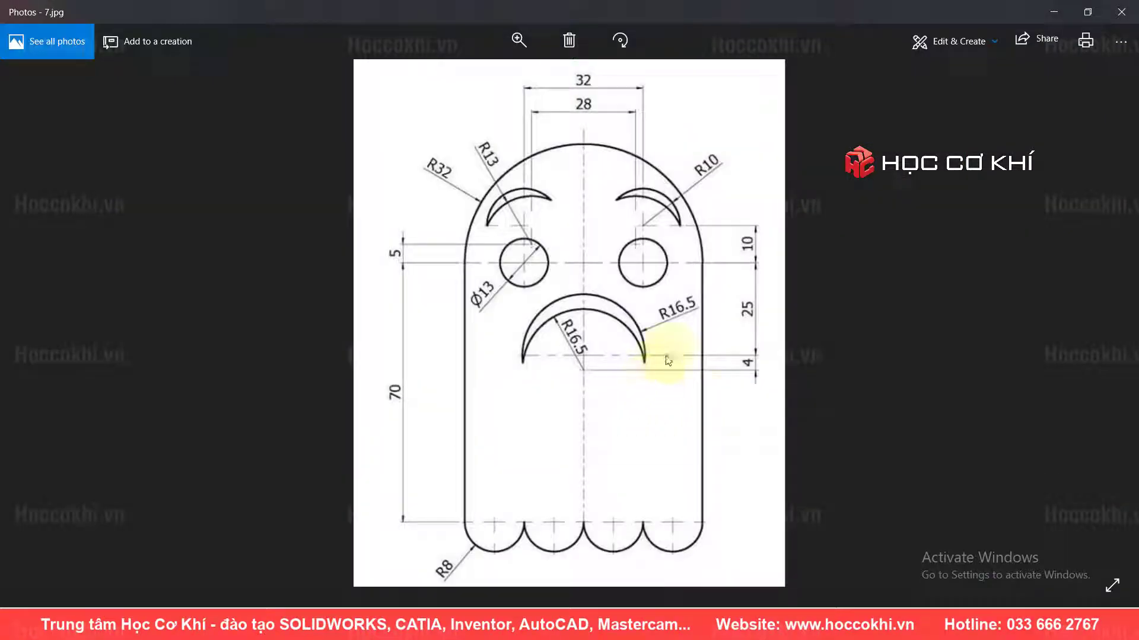
scroll(670, 336, "up", 2)
scroll(673, 347, "up", 2)
type("D")
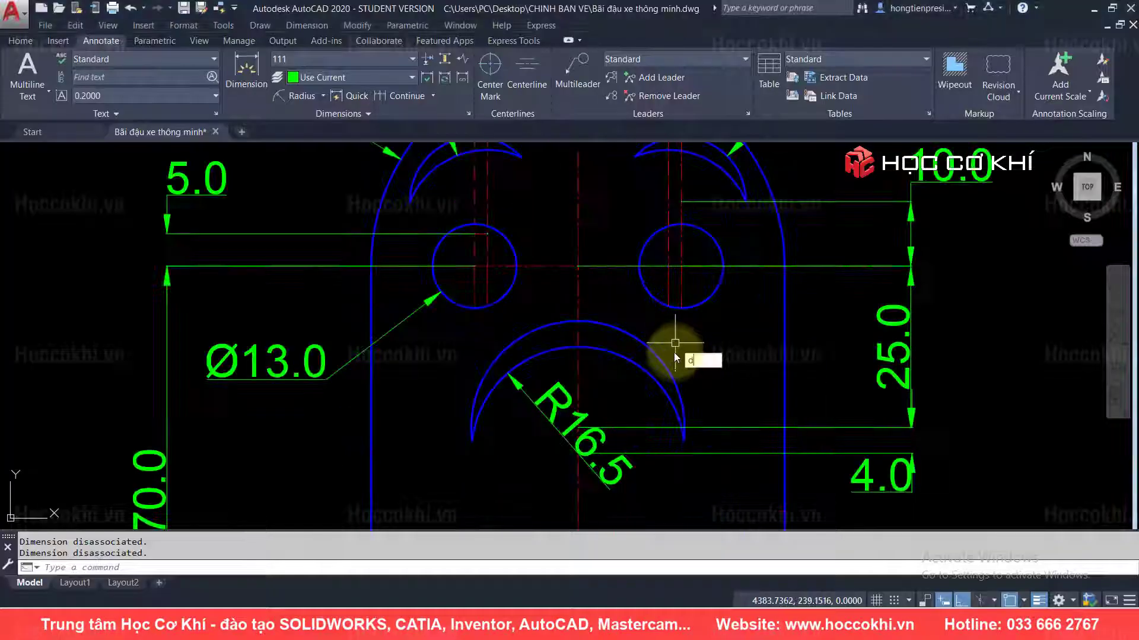
key("Return")
left_click(657, 367)
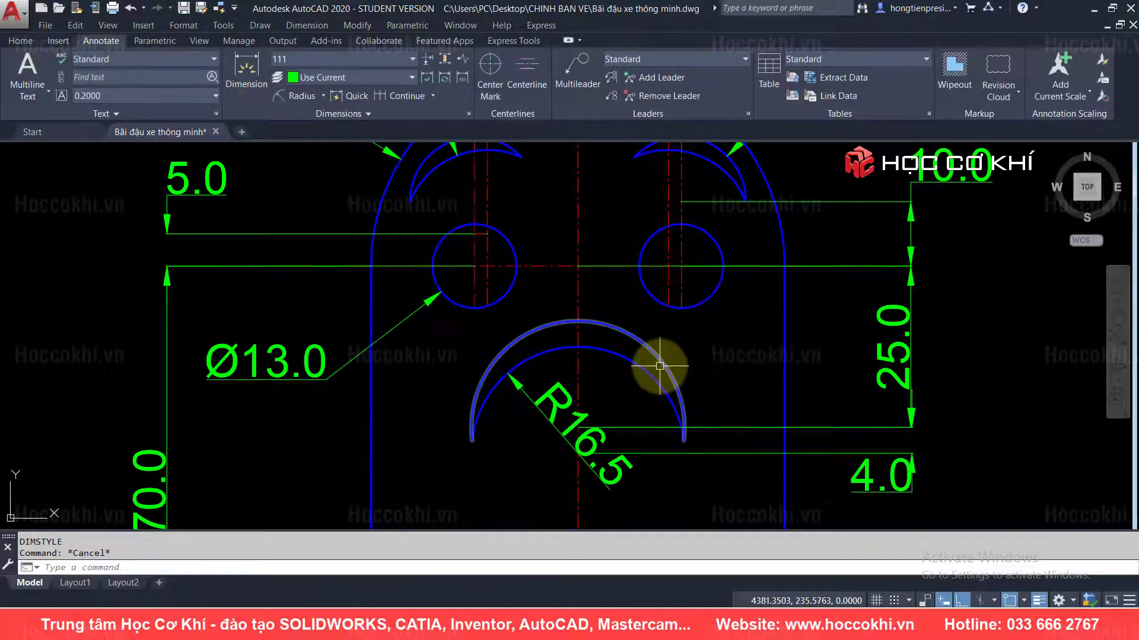
- Dimension the other mouth arc as R16.5, placed at its upper right
type("a")
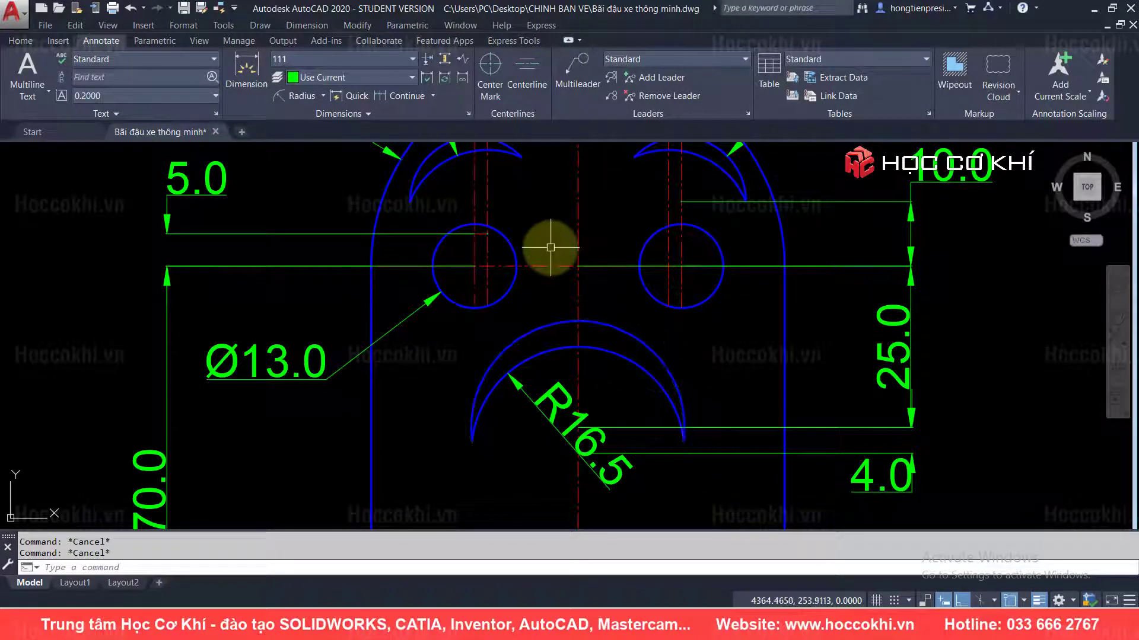
left_click(299, 95)
left_click(661, 359)
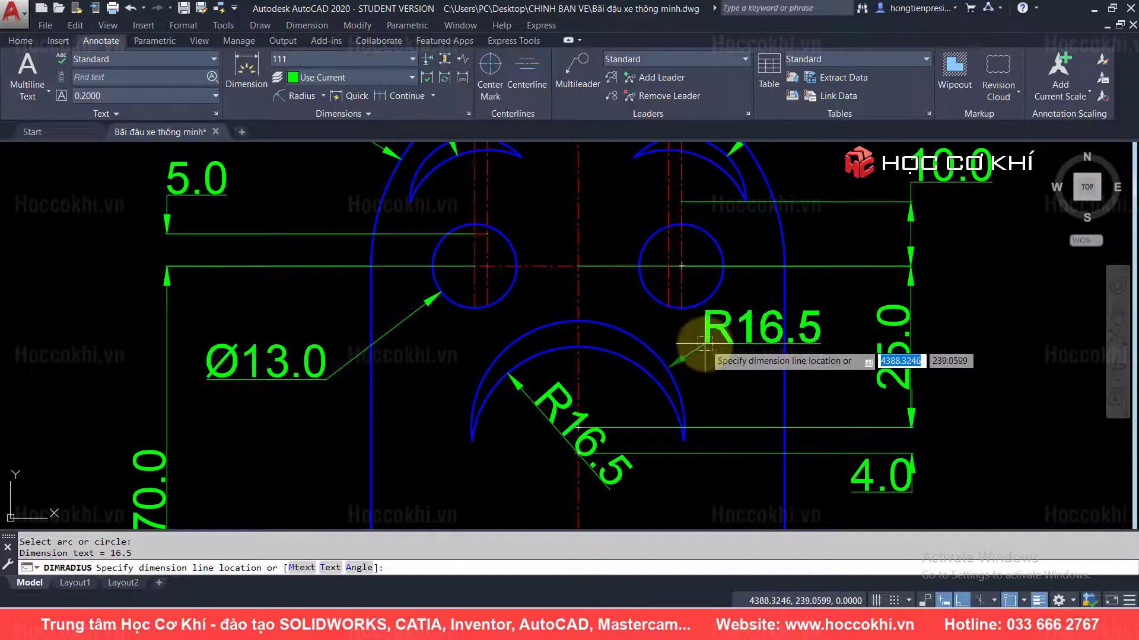
left_click(704, 344)
scroll(759, 392, "down", 3)
key("Escape")
key("Escape")
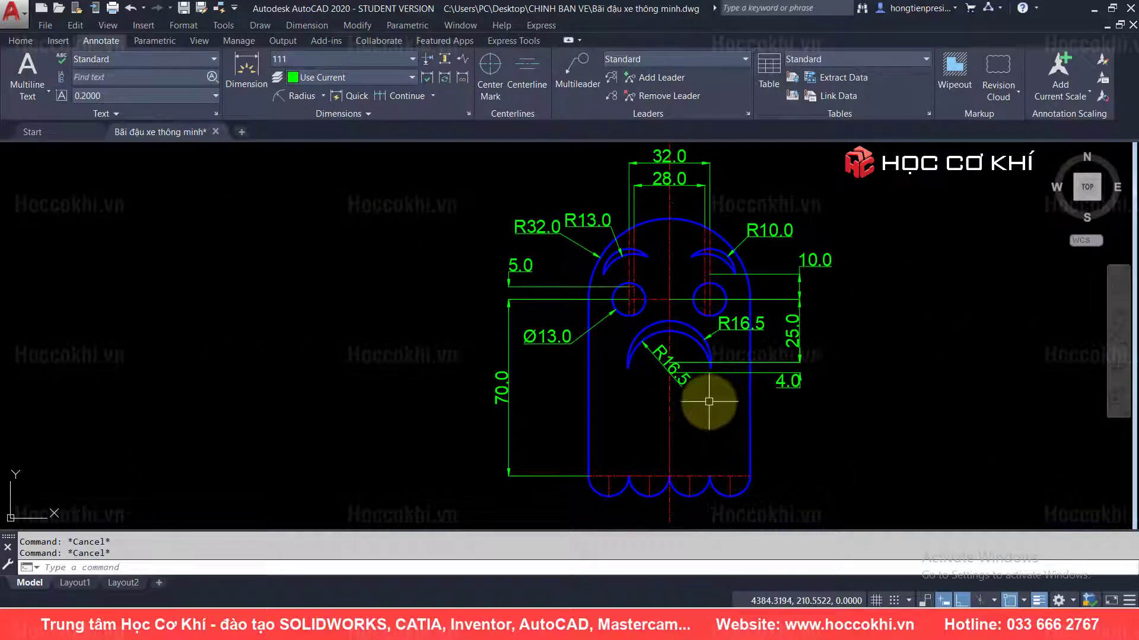
key("alt+Tab")
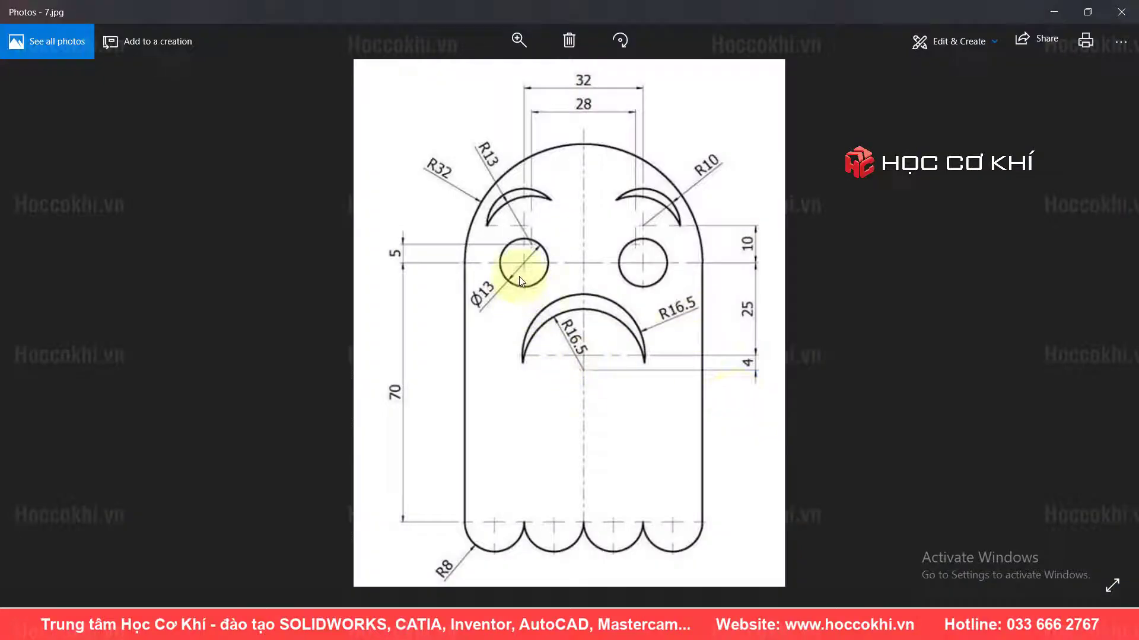
- Dimension a bottom scallop arc as R8.0, placed below the scallop
key("alt+Tab")
scroll(593, 432, "up", 5)
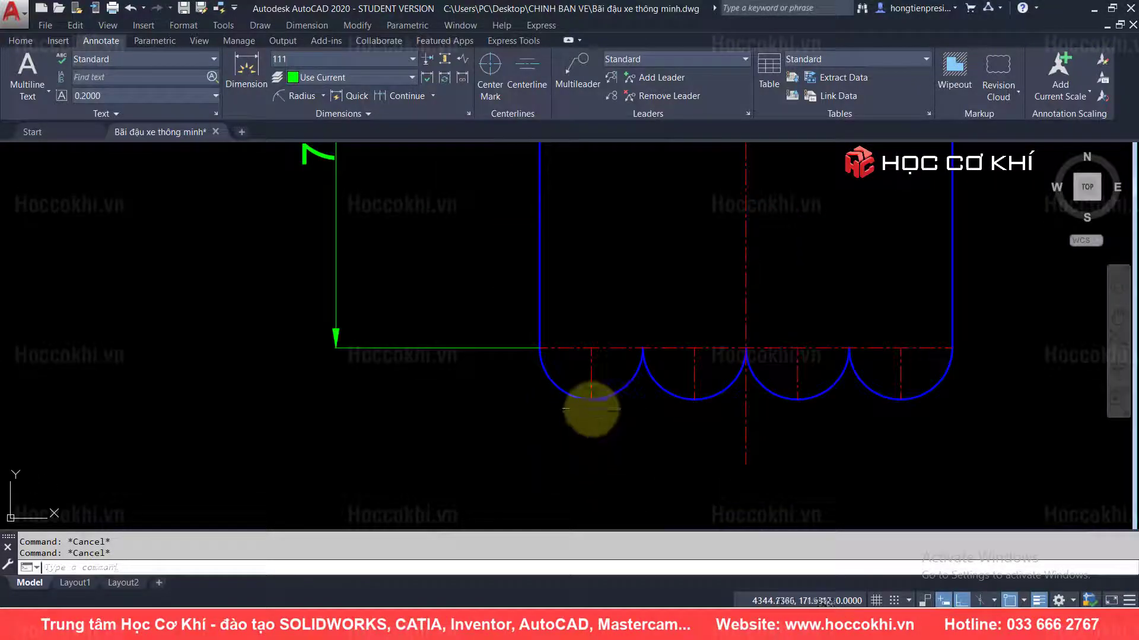
left_click(580, 401)
left_click(521, 470)
scroll(531, 474, "down", 3)
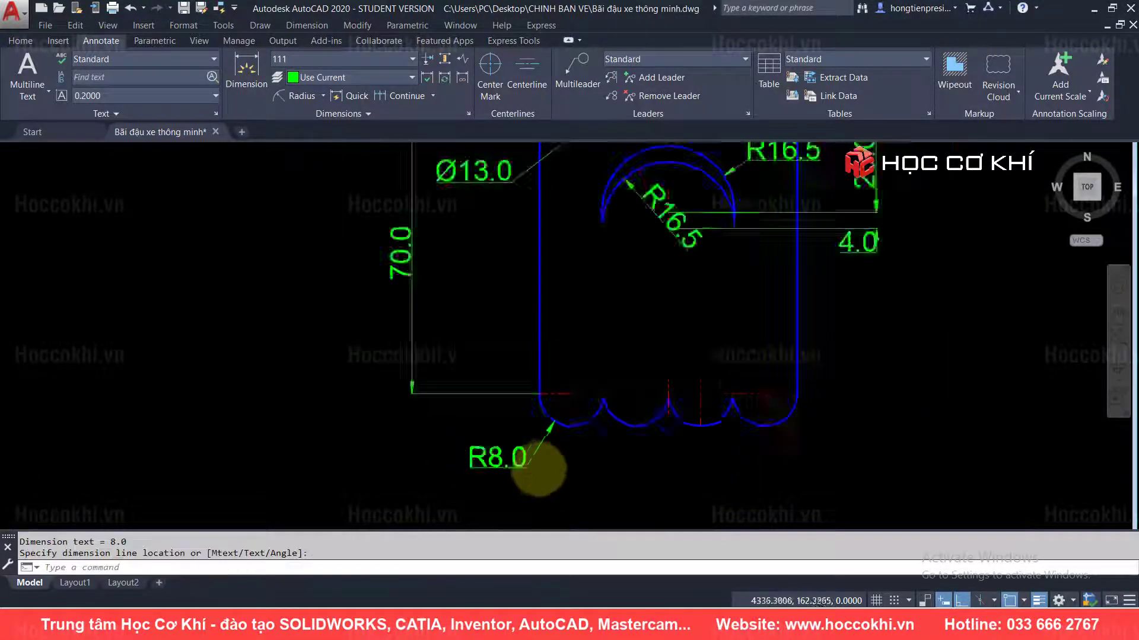
key("Escape")
scroll(574, 427, "down", 2)
- Compare the dimensioning with reference 7.jpg, then start a solid cyan hatch
key("alt+Tab")
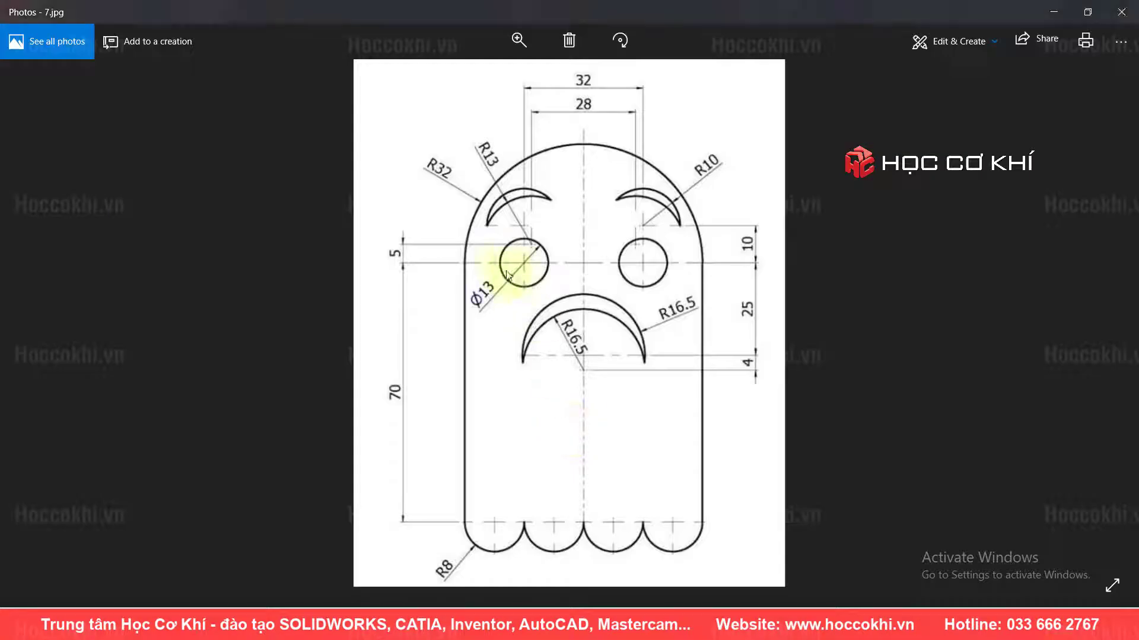
key("alt+Tab")
scroll(674, 378, "up", 3)
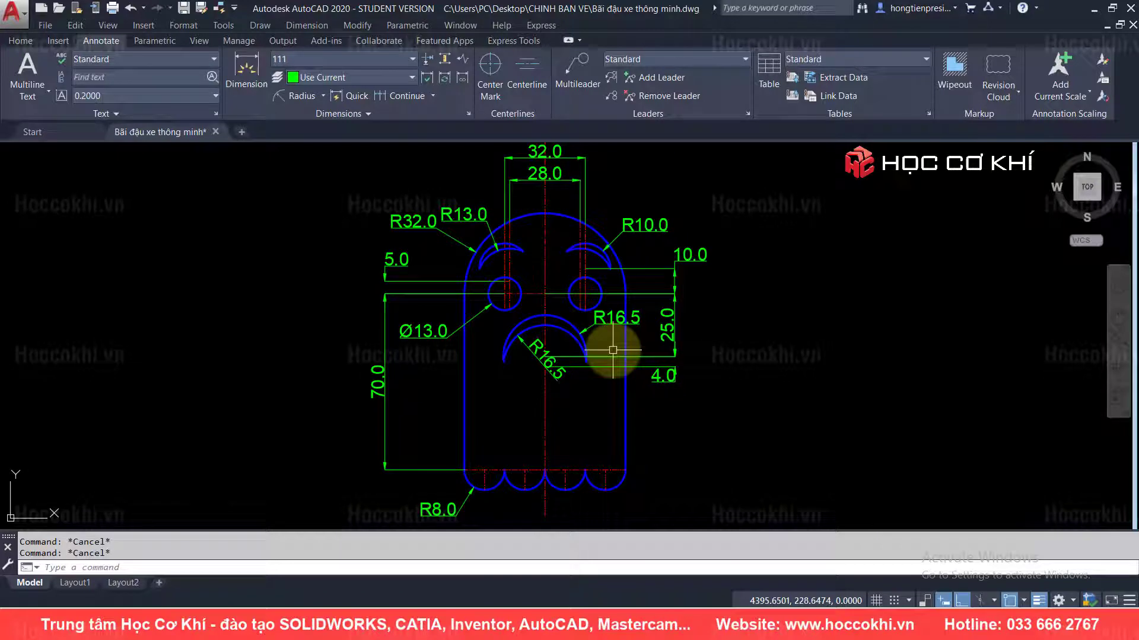
key("alt+Tab")
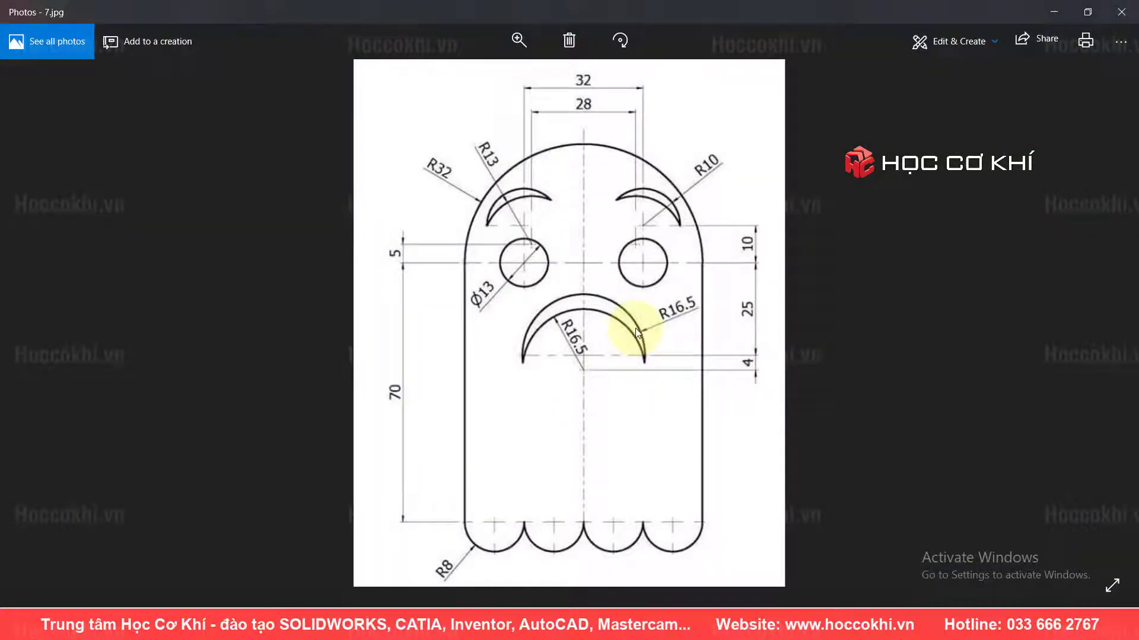
key("alt+Tab")
key("alt+Tab")
key("alt+Tab")
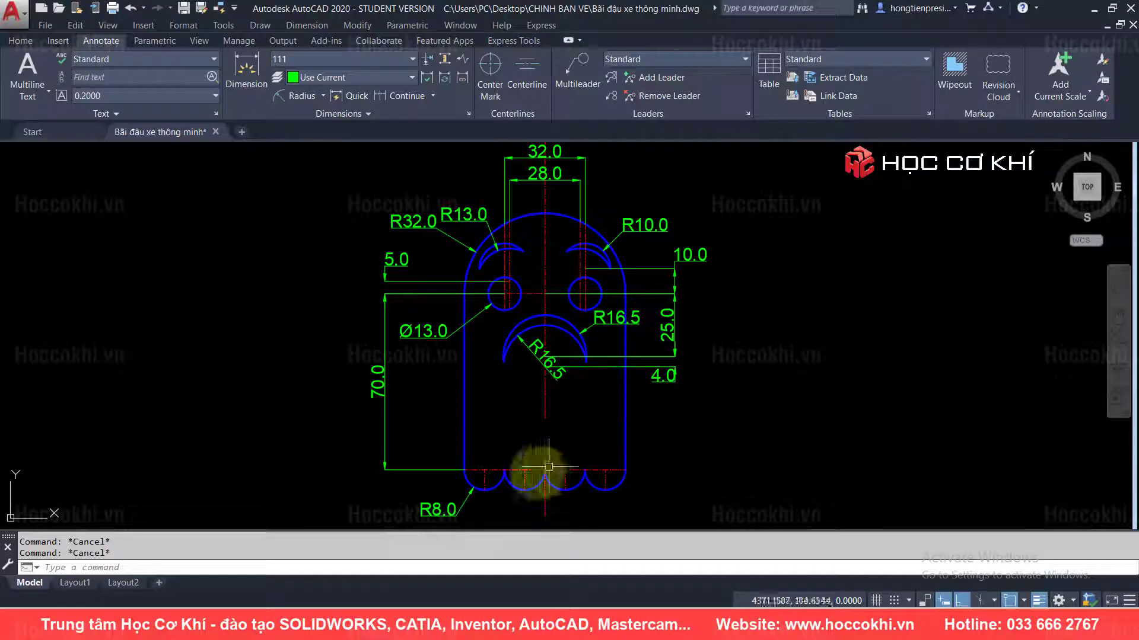
key("alt+Tab")
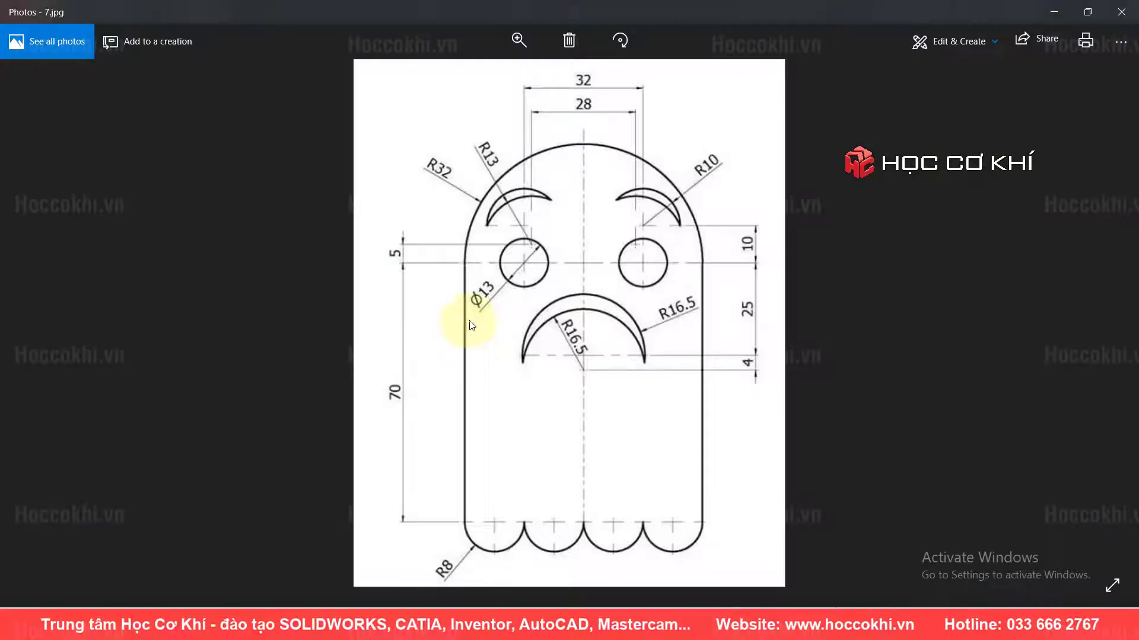
key("alt+Tab")
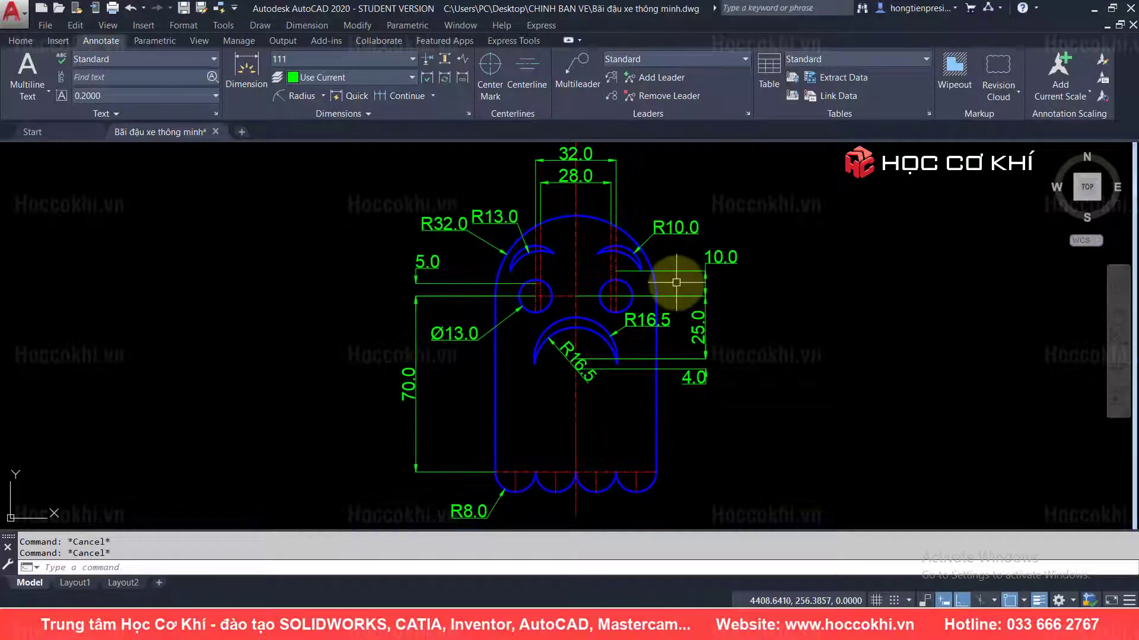
key("alt+Tab")
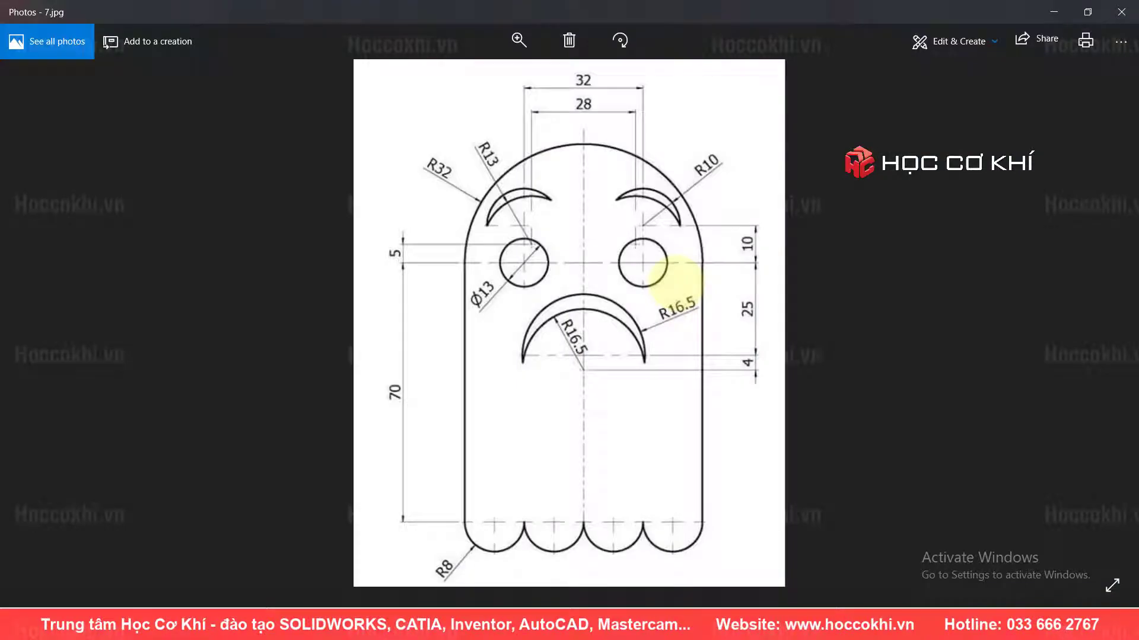
key("alt+Tab")
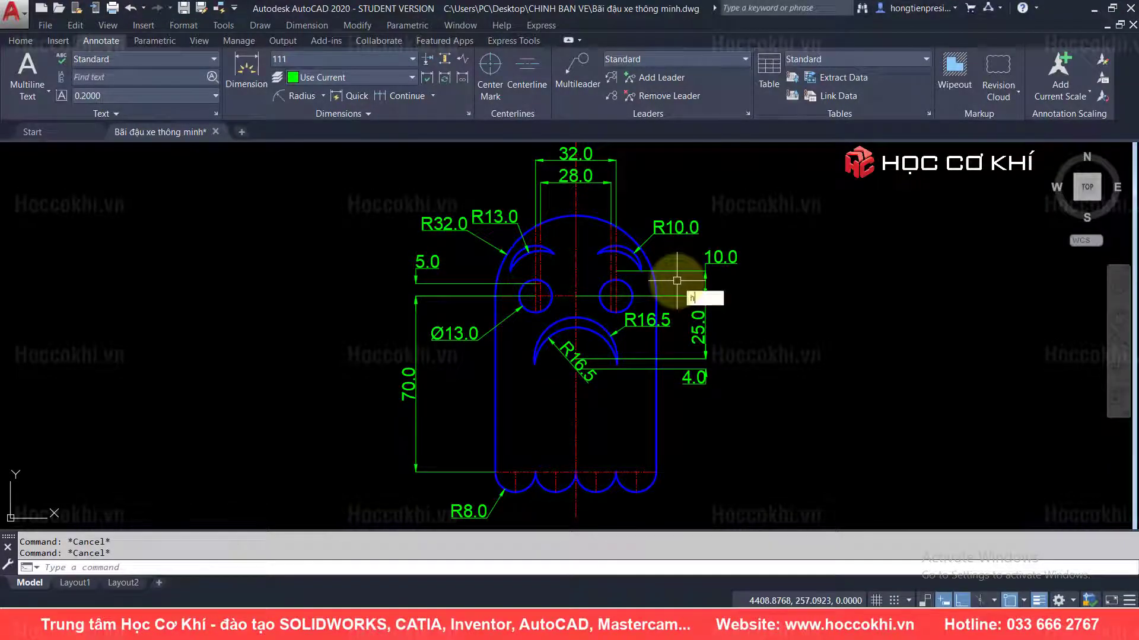
key("Return")
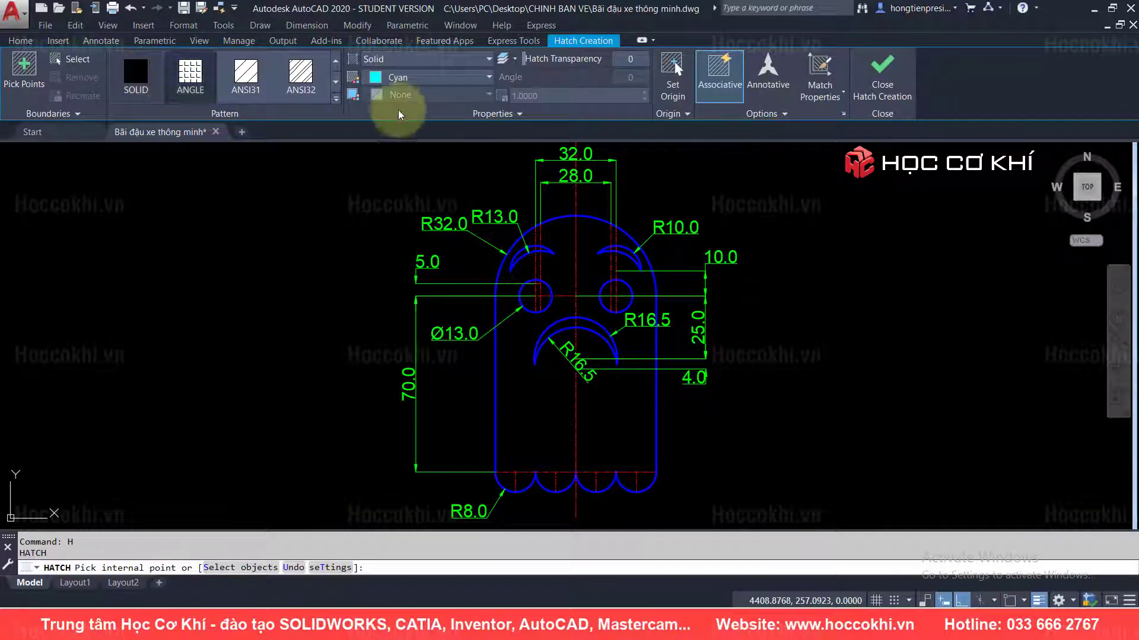
- After checking the reference, fill every region of the left eye with solid cyan
key("alt+Tab")
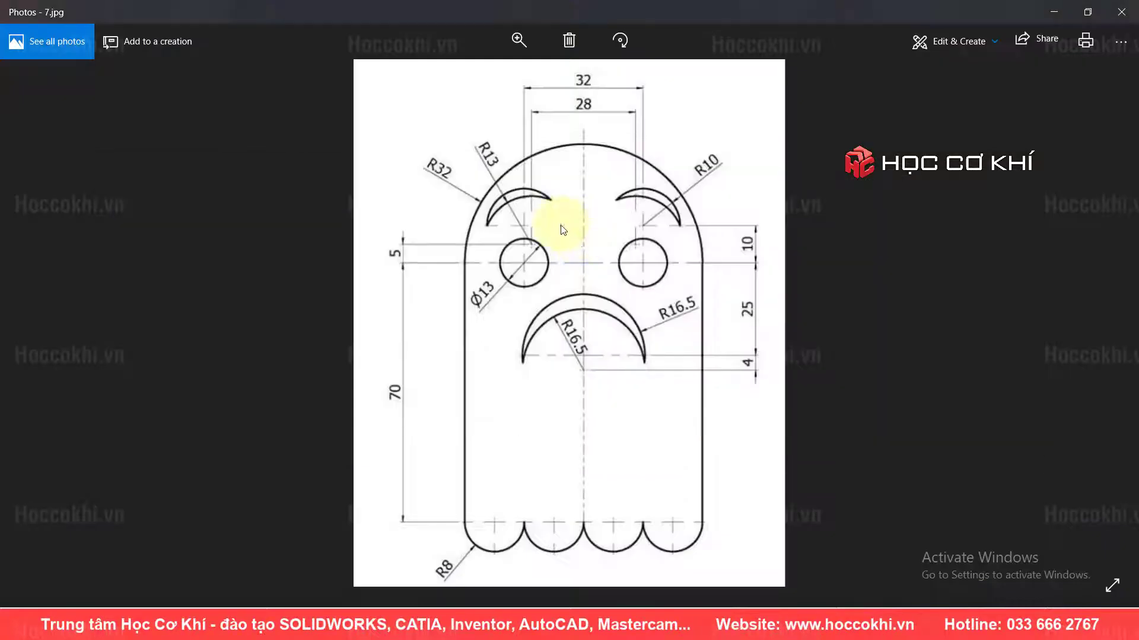
key("alt+Tab")
scroll(534, 297, "up", 4)
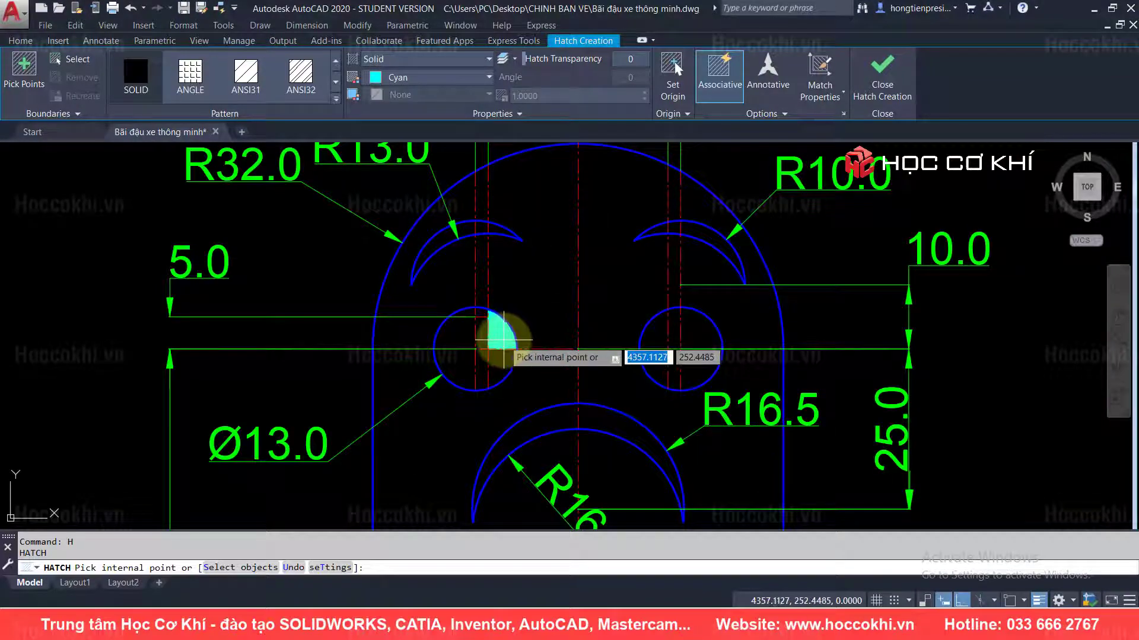
scroll(503, 341, "up", 4)
left_click(514, 393)
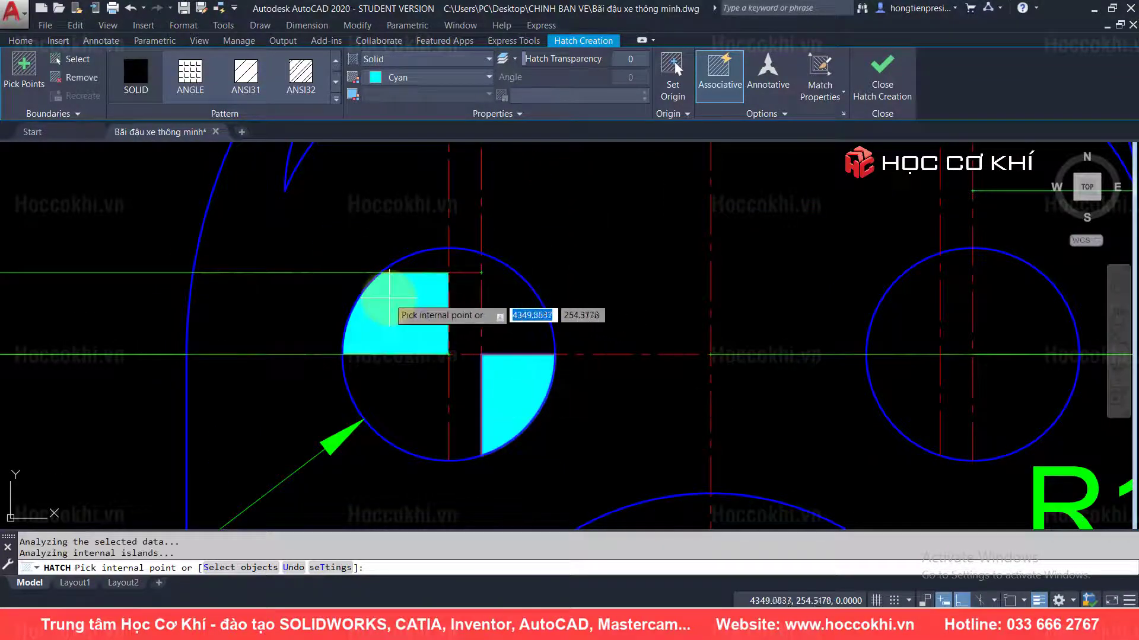
left_click(389, 292)
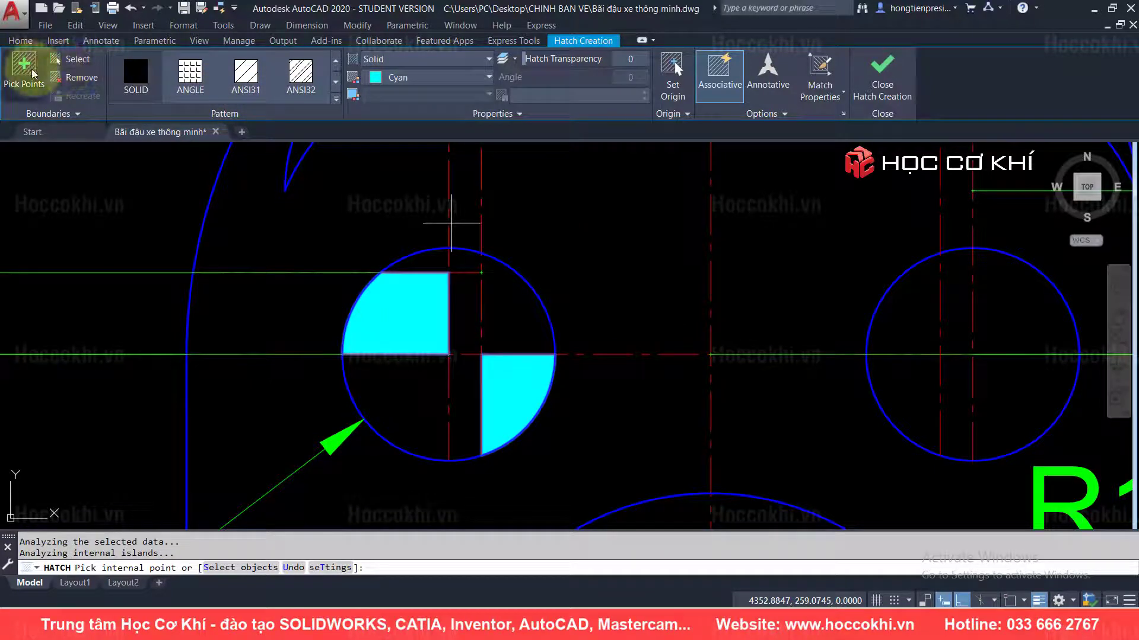
left_click(672, 74)
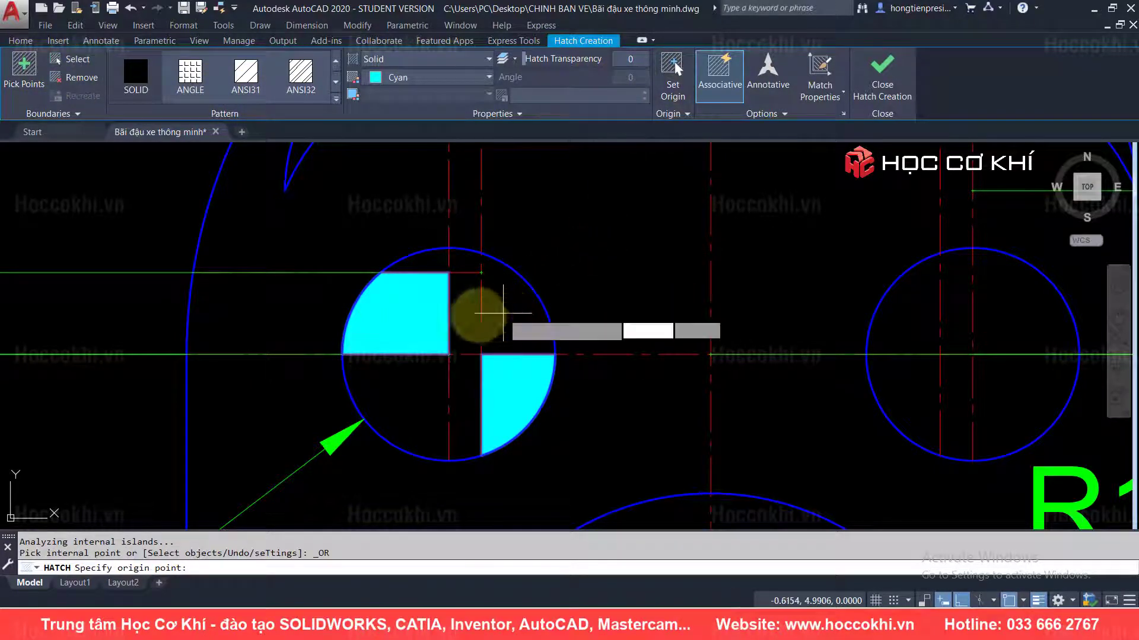
left_click(503, 313)
left_click(466, 316)
left_click(422, 374)
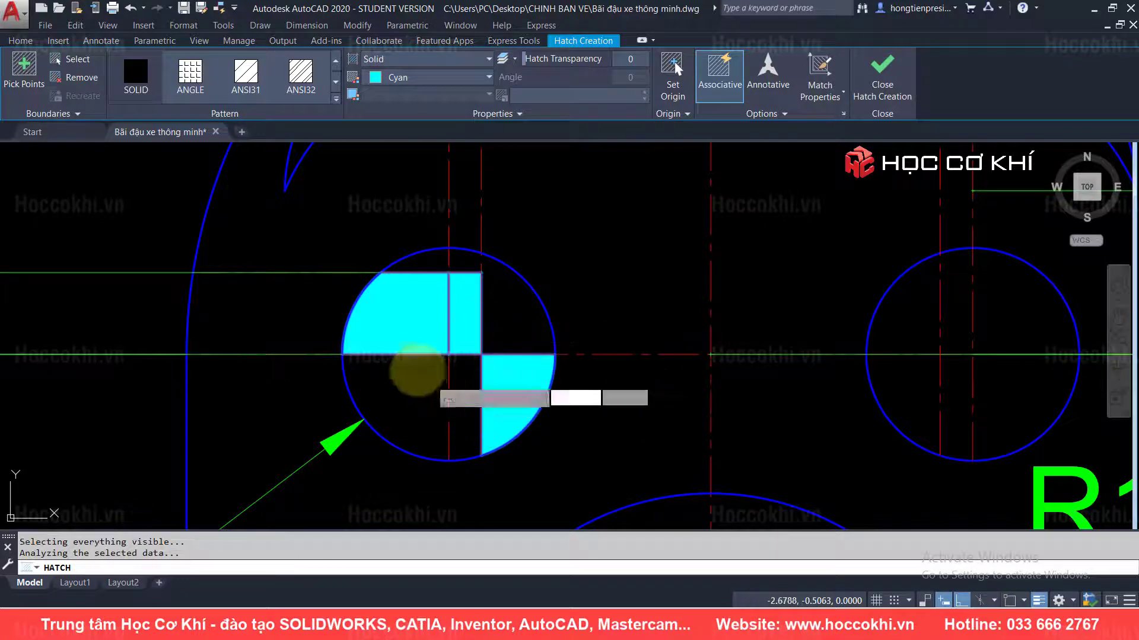
left_click(419, 384)
left_click(467, 272)
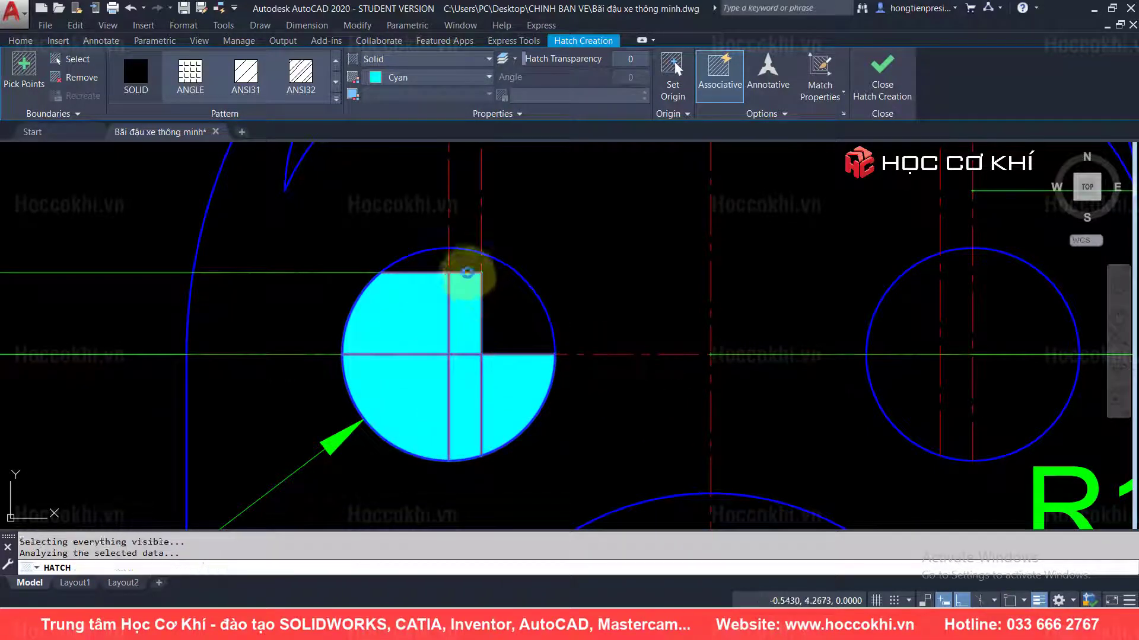
- Fill the upper and lower sections of the right eye with cyan
scroll(430, 269, "down", 2)
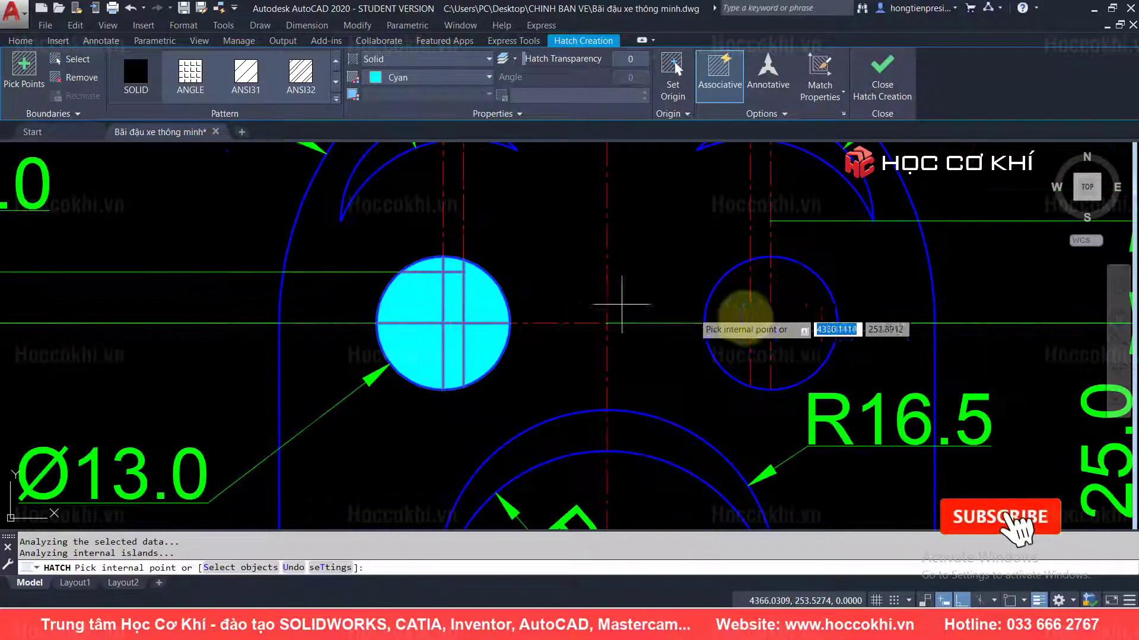
left_click(798, 308)
left_click(759, 305)
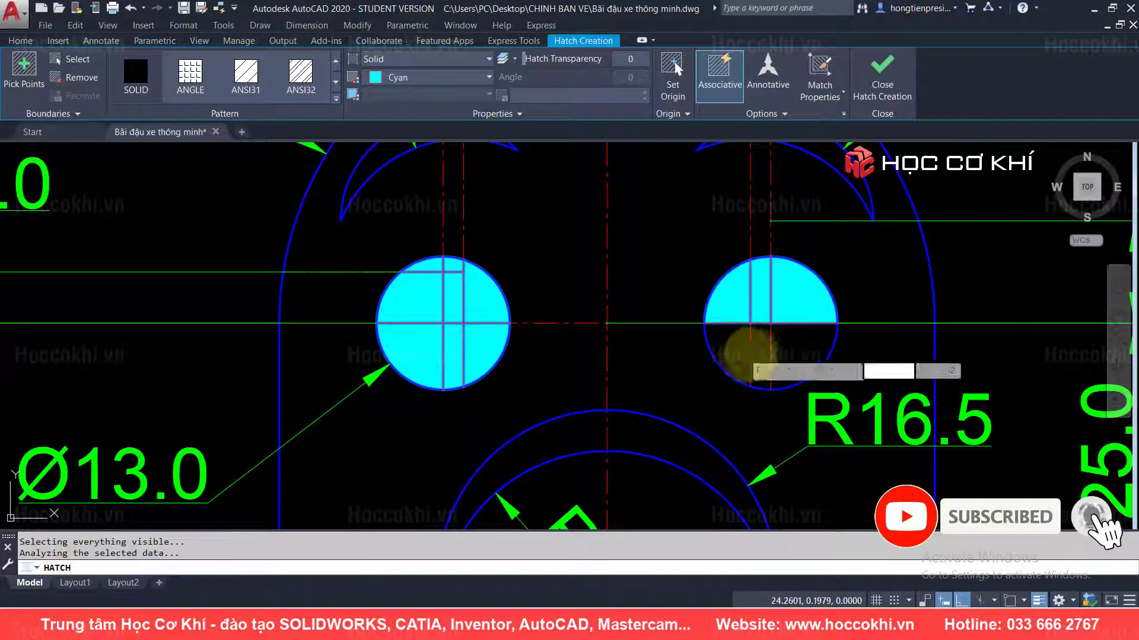
left_click(741, 353)
left_click(761, 361)
left_click(798, 355)
- Fill both halves of the mouth crescent with cyan
scroll(780, 356, "down", 3)
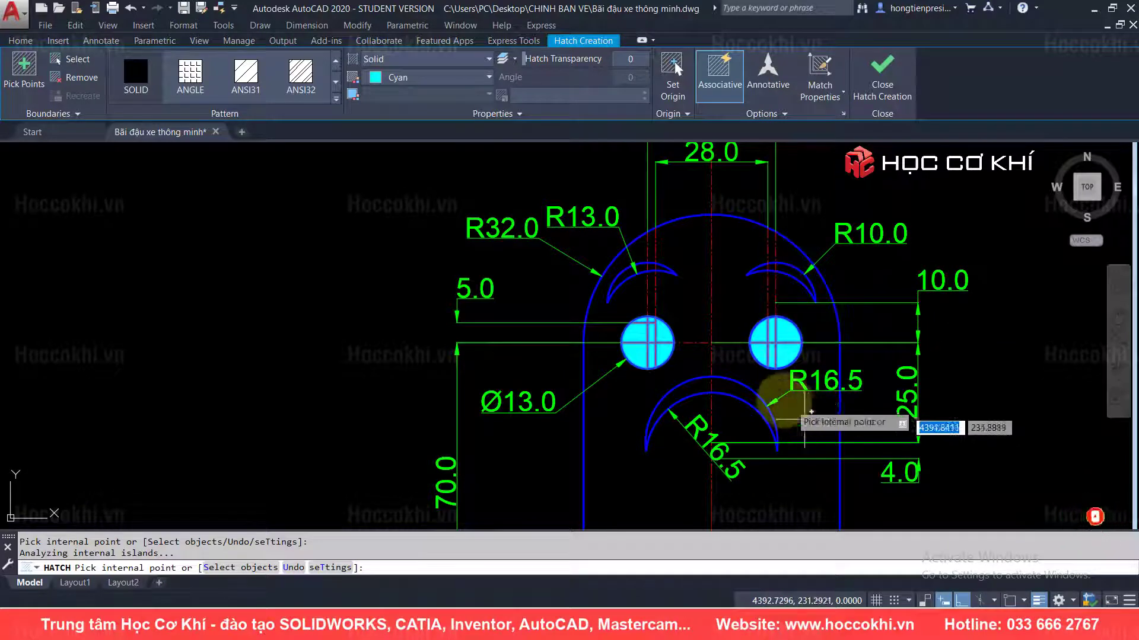
scroll(789, 415, "up", 2)
scroll(742, 403, "up", 2)
left_click(682, 386)
left_click(540, 382)
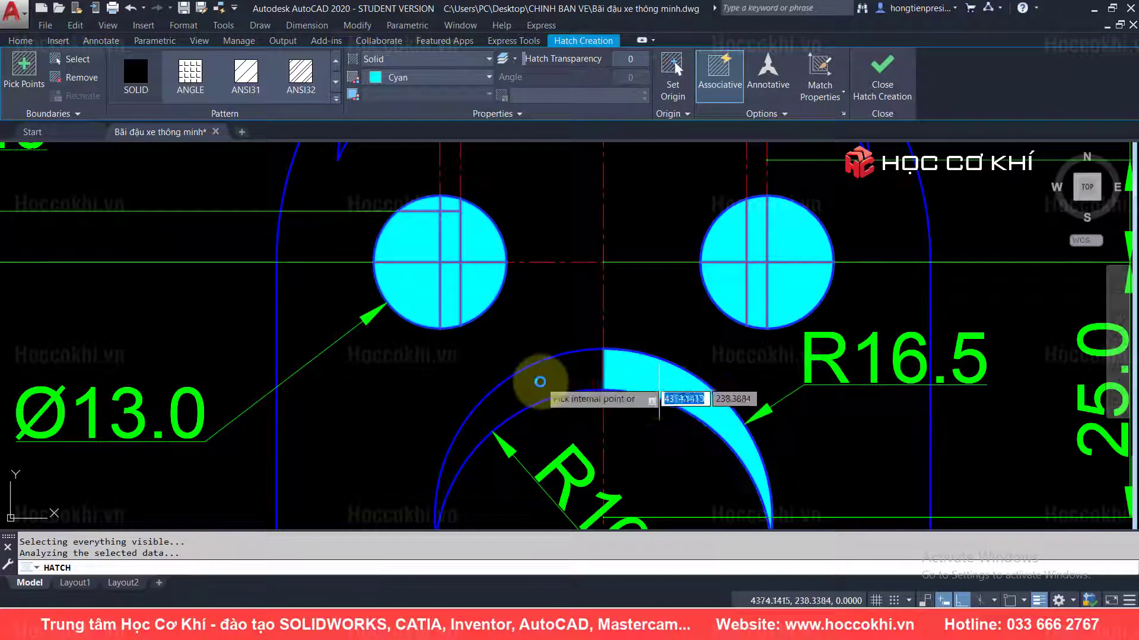
- Fill the right and left brow crescents with cyan and finish the hatch
scroll(599, 365, "down", 5)
scroll(652, 303, "up", 3)
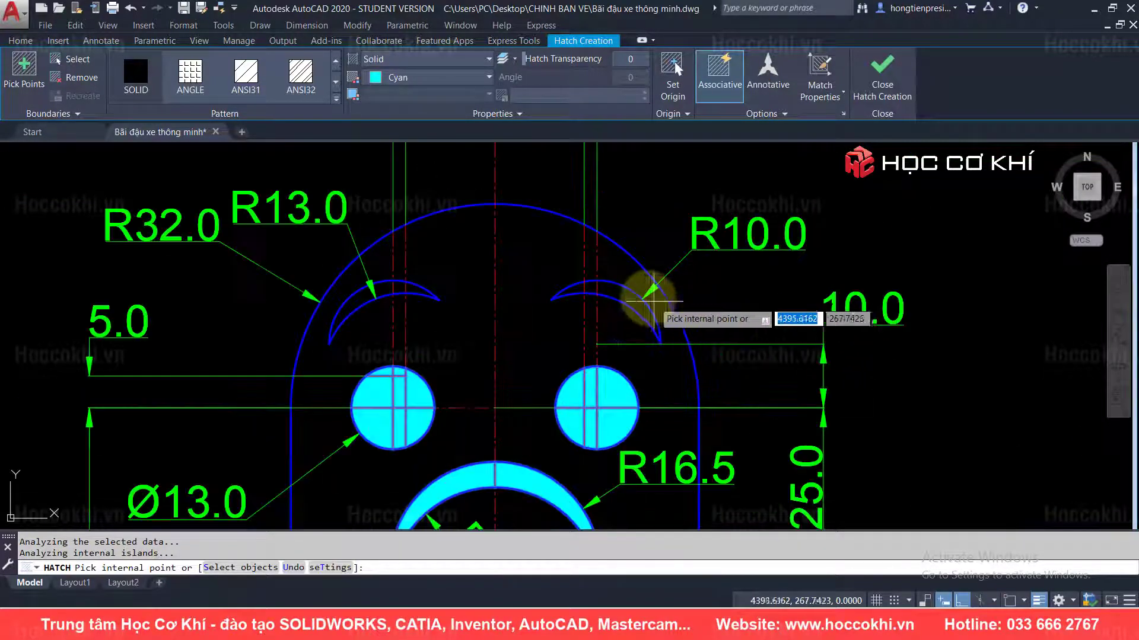
left_click(605, 288)
scroll(601, 287, "up", 5)
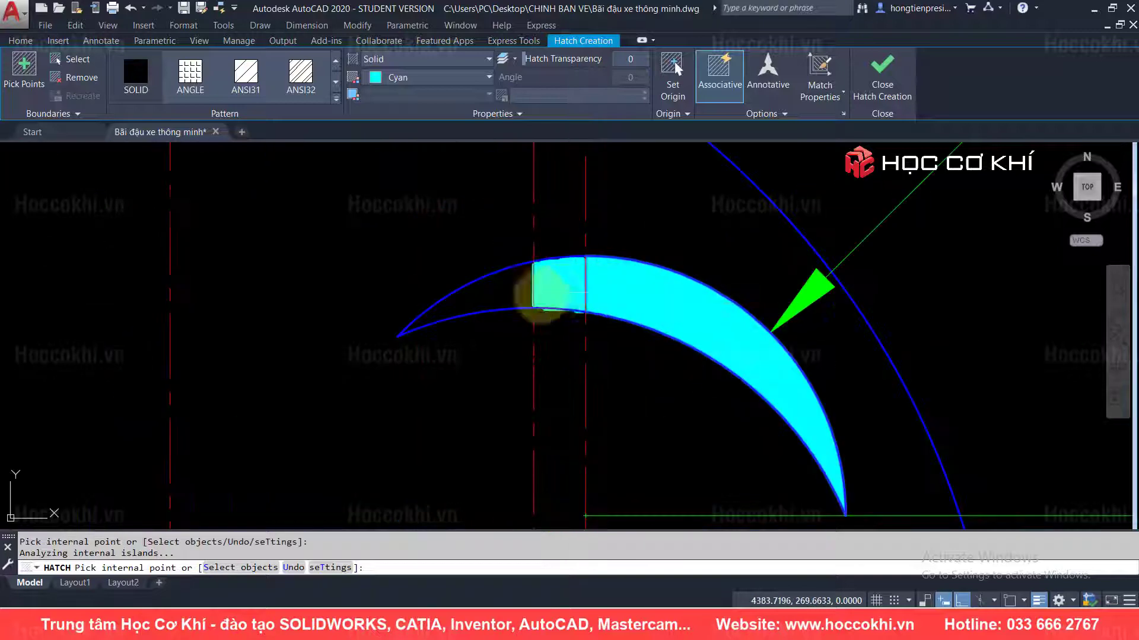
left_click(522, 294)
scroll(628, 323, "down", 3)
scroll(541, 299, "up", 1)
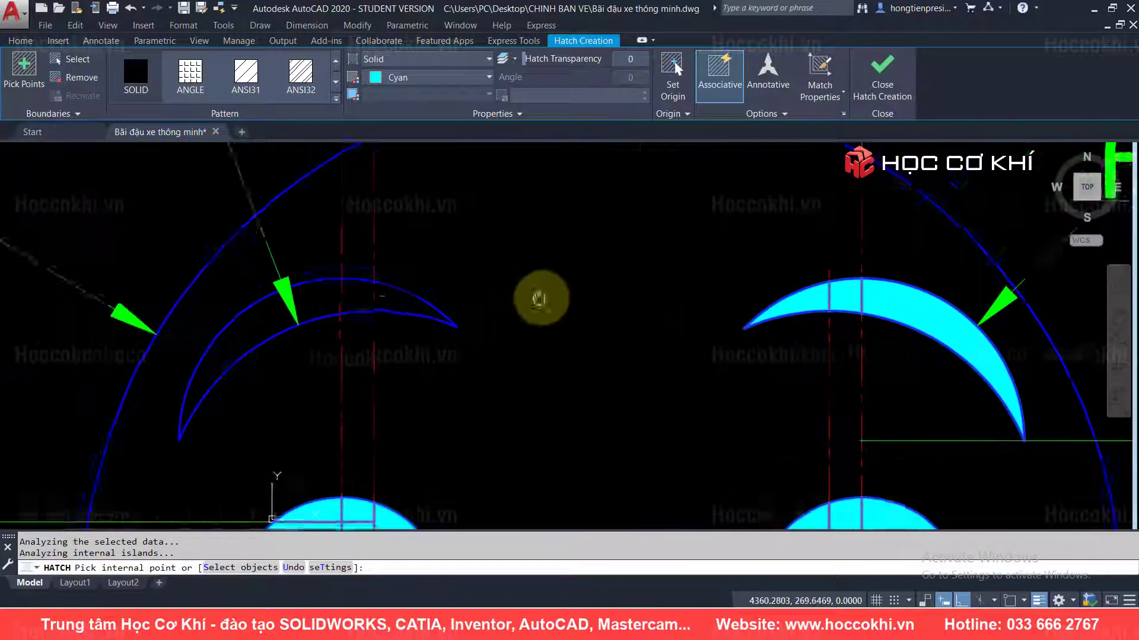
middle_click_drag(541, 298, 581, 297)
left_click(369, 294)
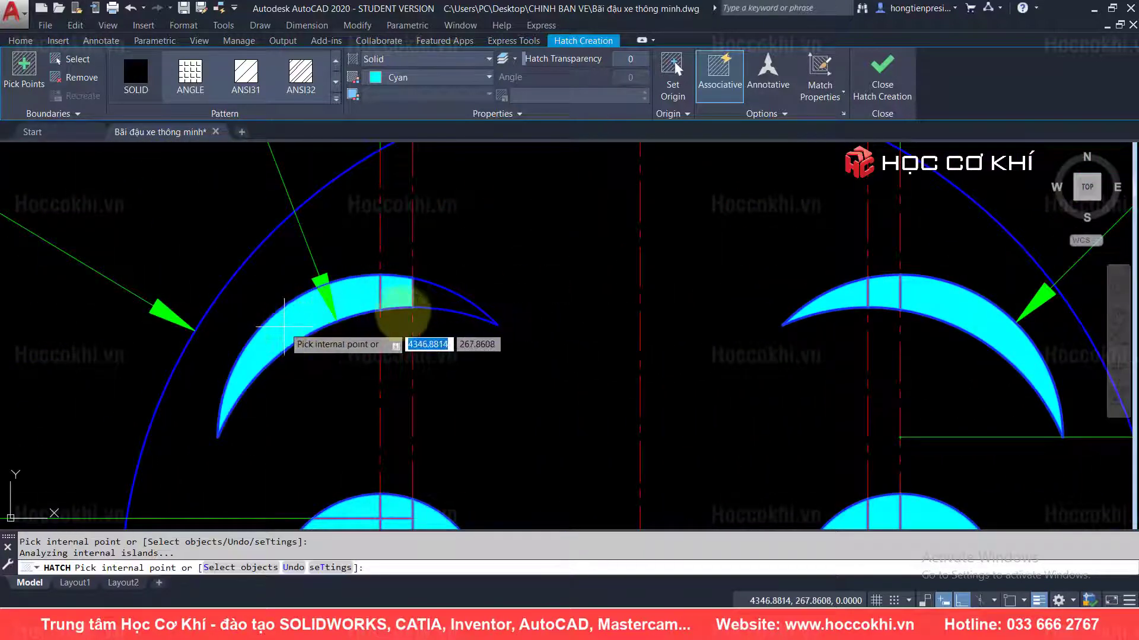
left_click(409, 304)
scroll(436, 293, "down", 5)
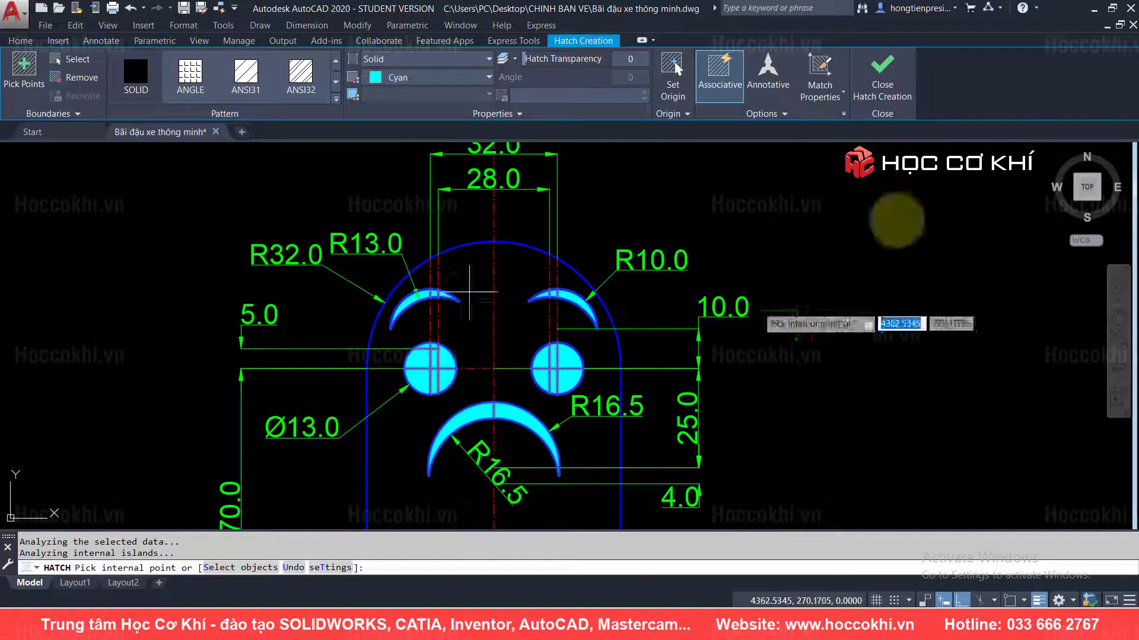
left_click(883, 86)
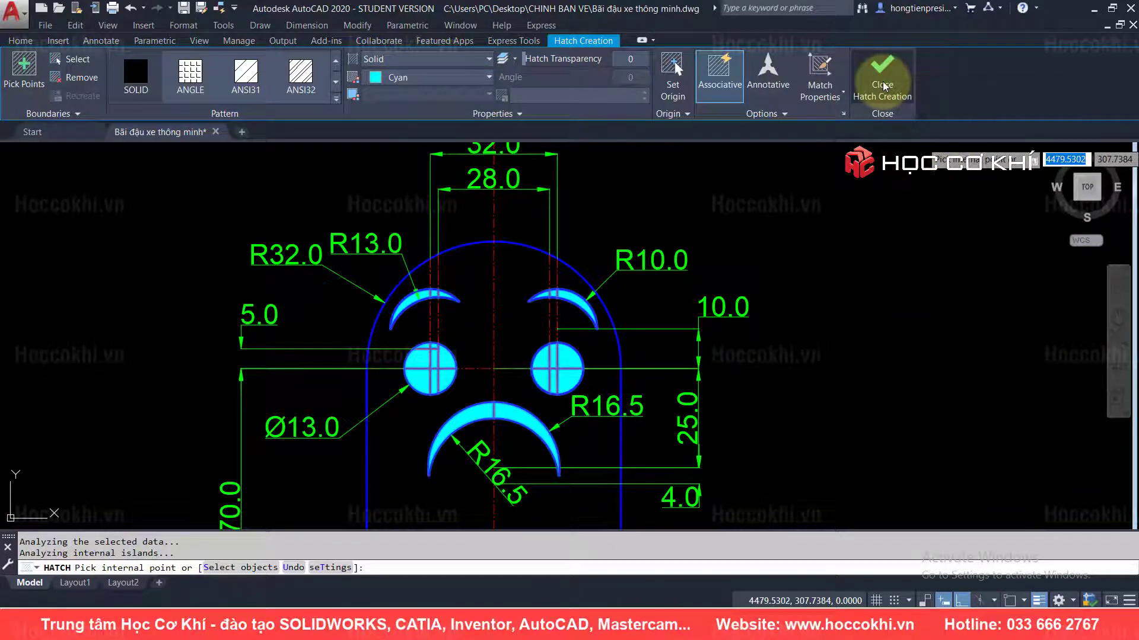
- Pan and zoom to recentre the whole filled, dimensioned ghost face in view
middle_click_drag(674, 390, 725, 339)
scroll(725, 339, "down", 2)
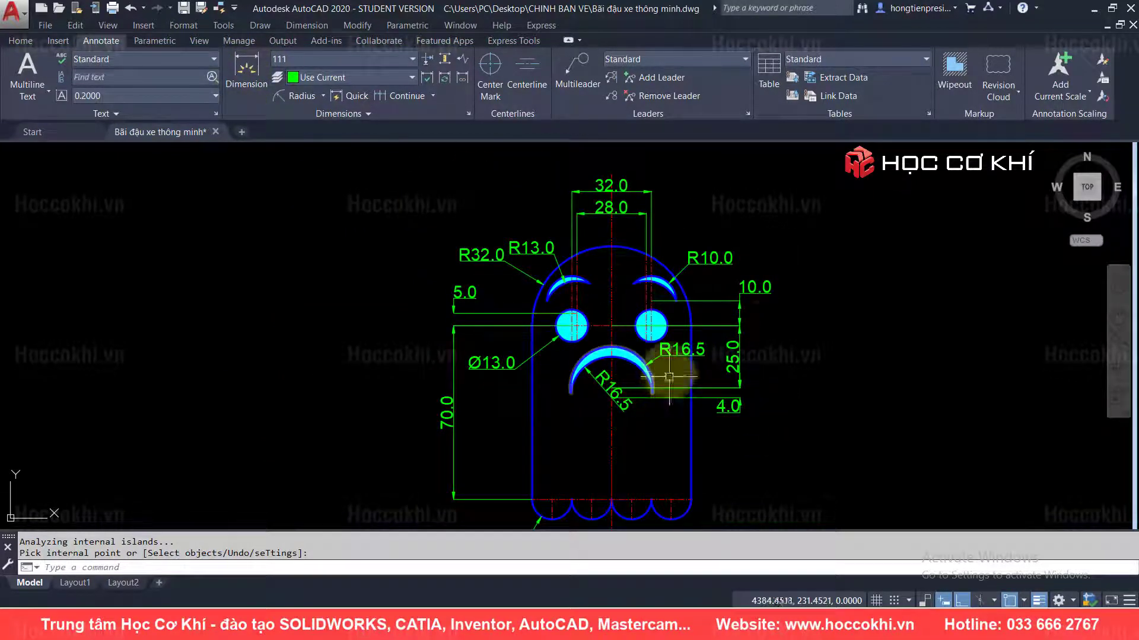
middle_click_drag(742, 333, 704, 320)
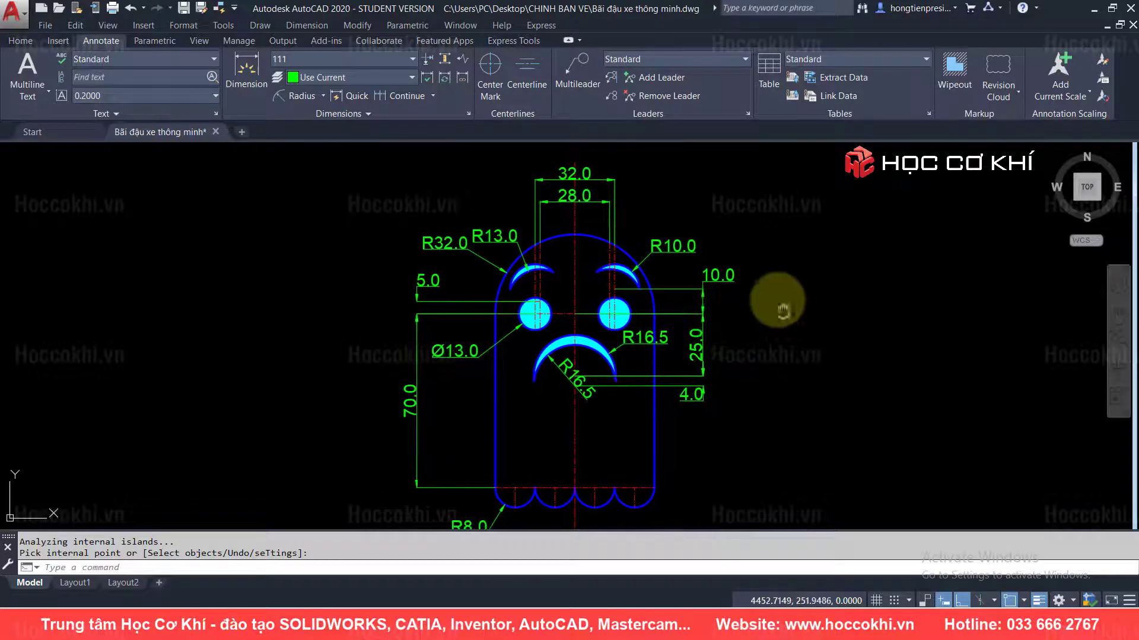
middle_click_drag(782, 311, 775, 295)
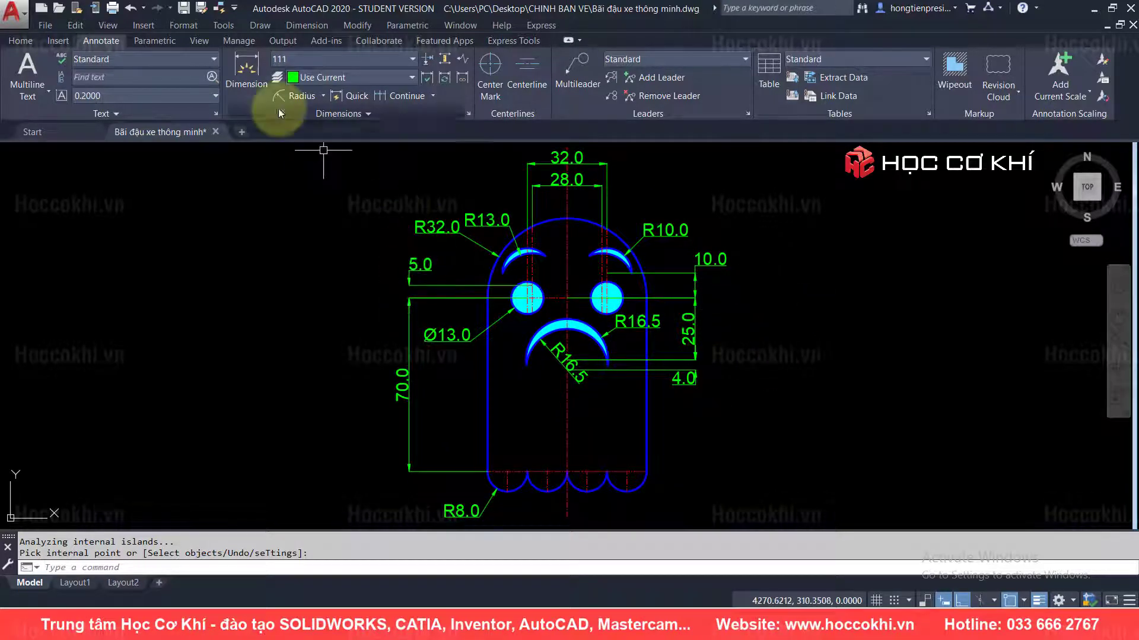